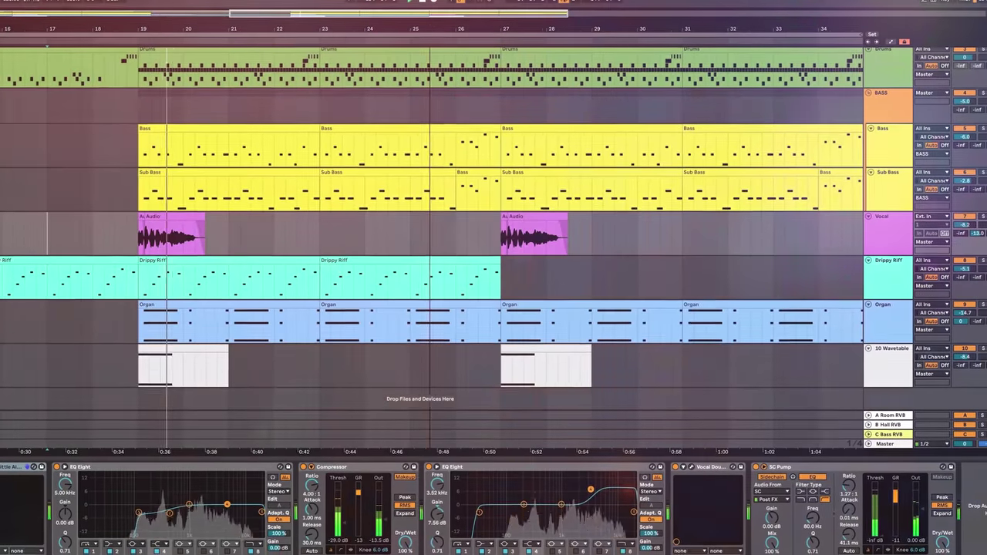
left_click_drag(430, 29, 486, 12)
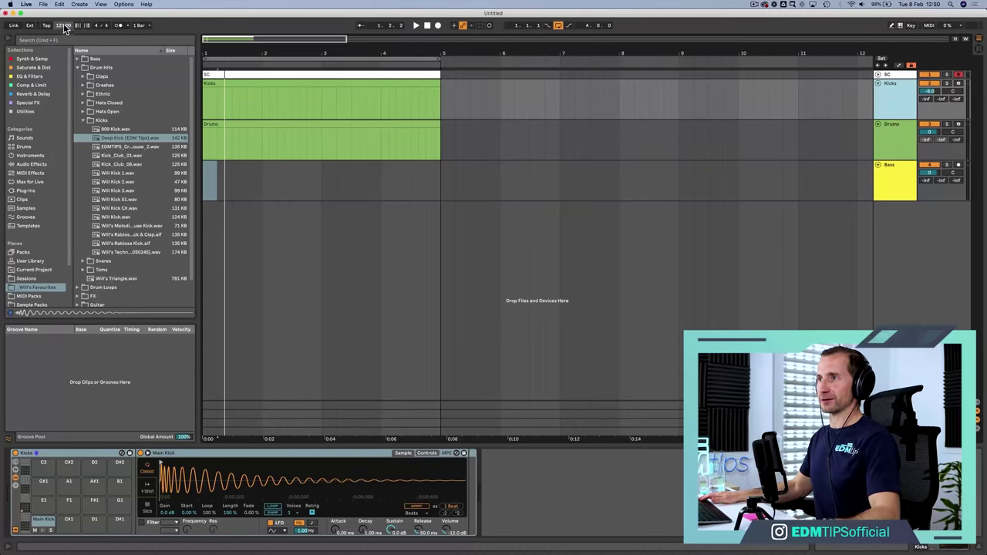
Save the Live set as "ZHUBEDOOBEEDOO" in the ZHU Project folder.
left_click(489, 271)
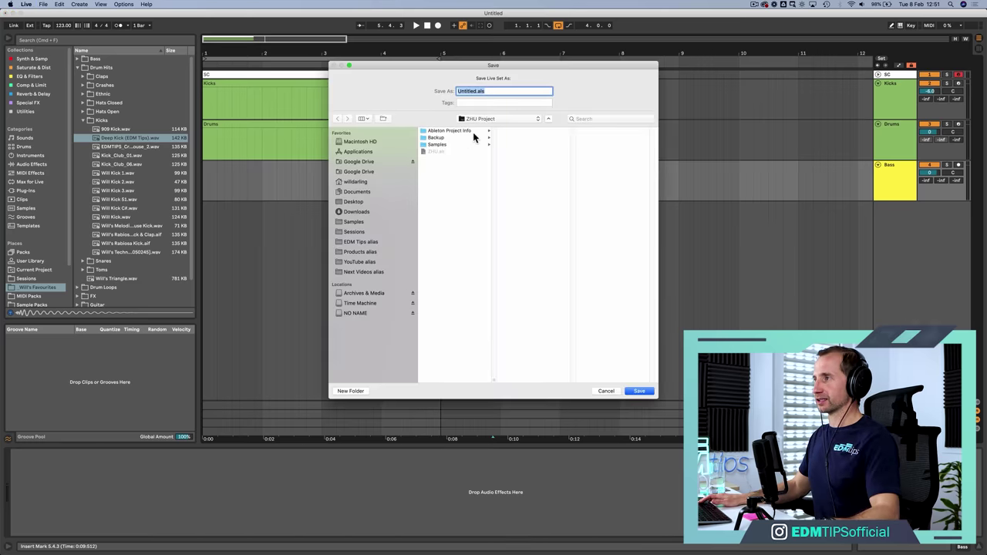
double_click(480, 91)
type("ZHUBE")
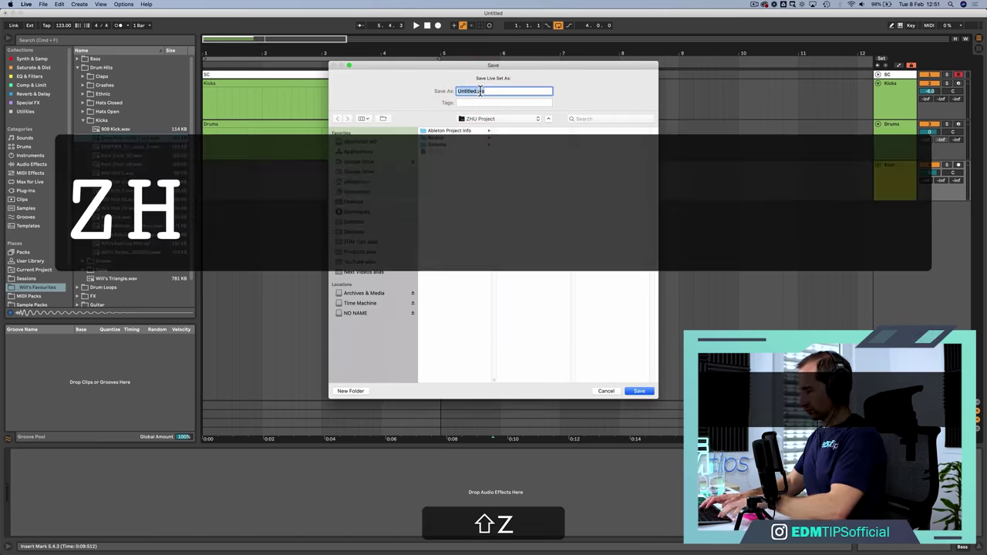
type("DOOBED")
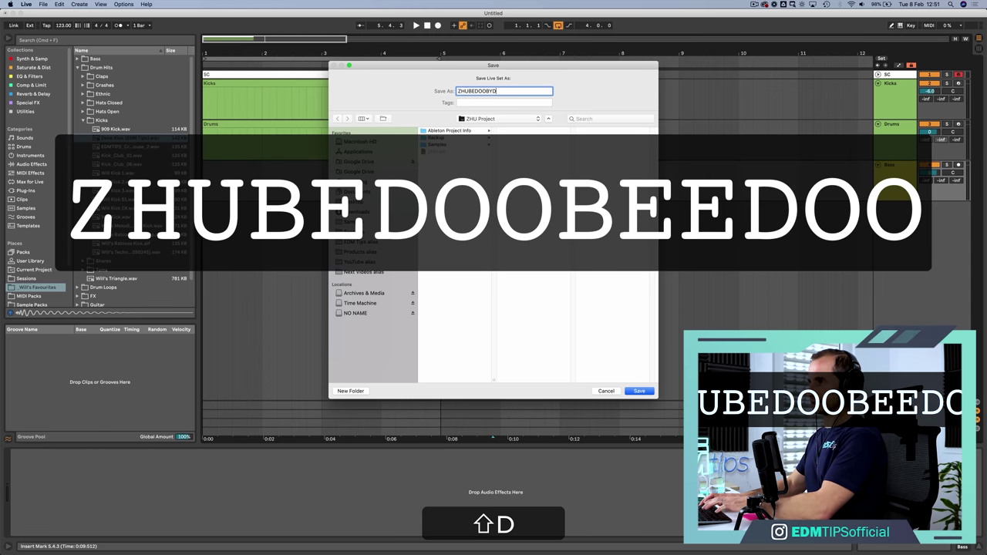
key("BackSpace")
type("EDOO")
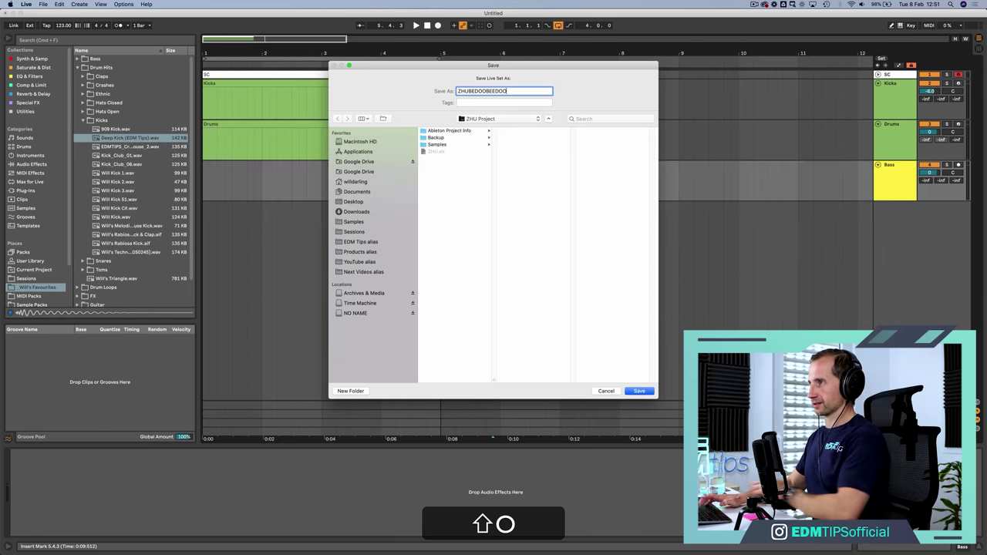
key("Return")
Audition samples in the Kicks folder for the Kicks track, ending on Deep Kick (EDM Tips).wav.
left_click(899, 97)
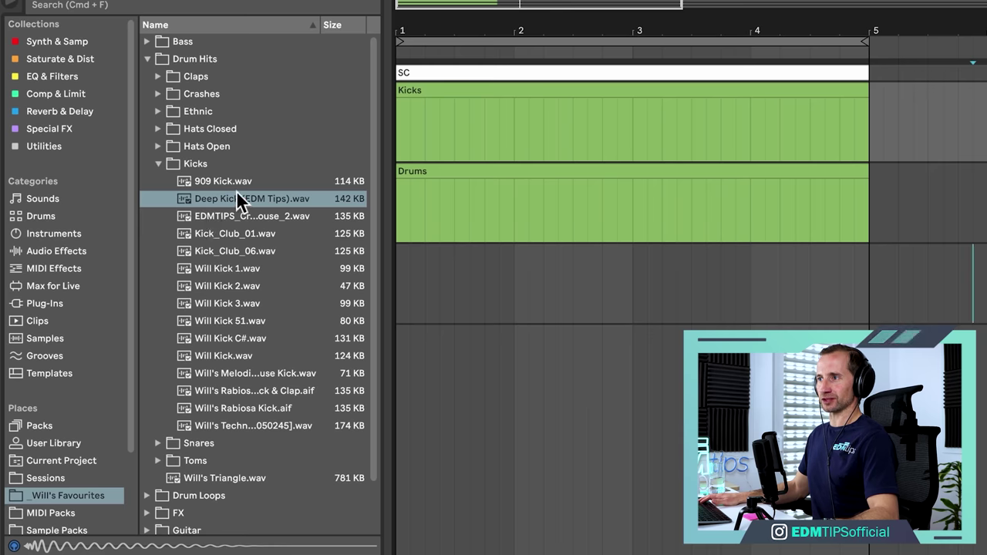
left_click(118, 130)
key("Down")
key("Down")
key("Up")
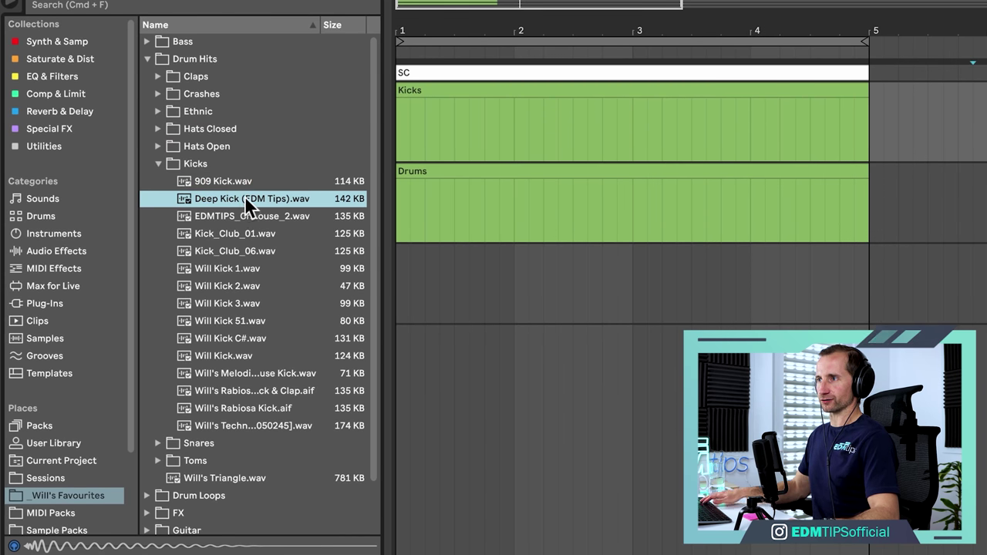
left_click_drag(245, 196, 193, 479)
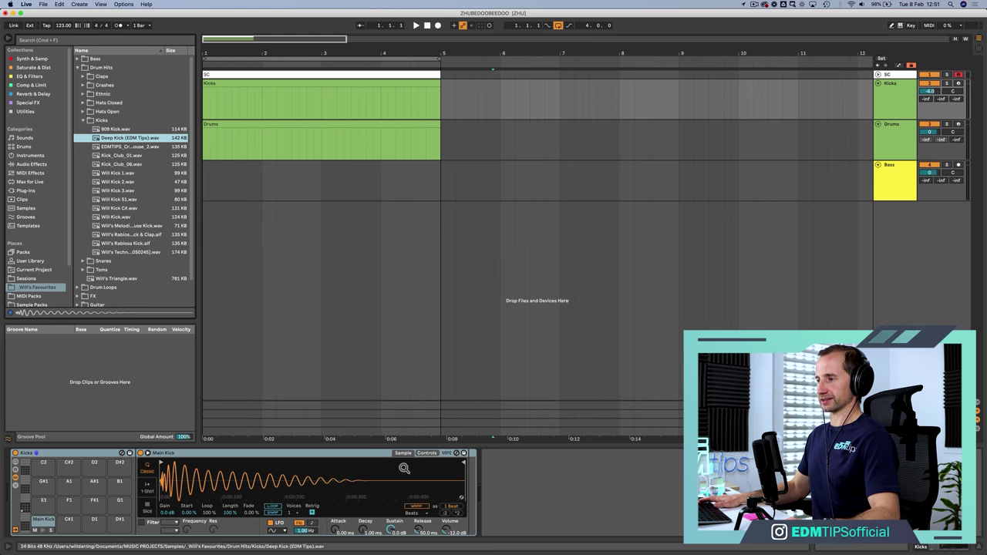
Draw an eighth-note Main Kick at the start of the Kicks clip and duplicate it onto every beat of the four bars.
double_click(273, 85)
double_click(218, 283)
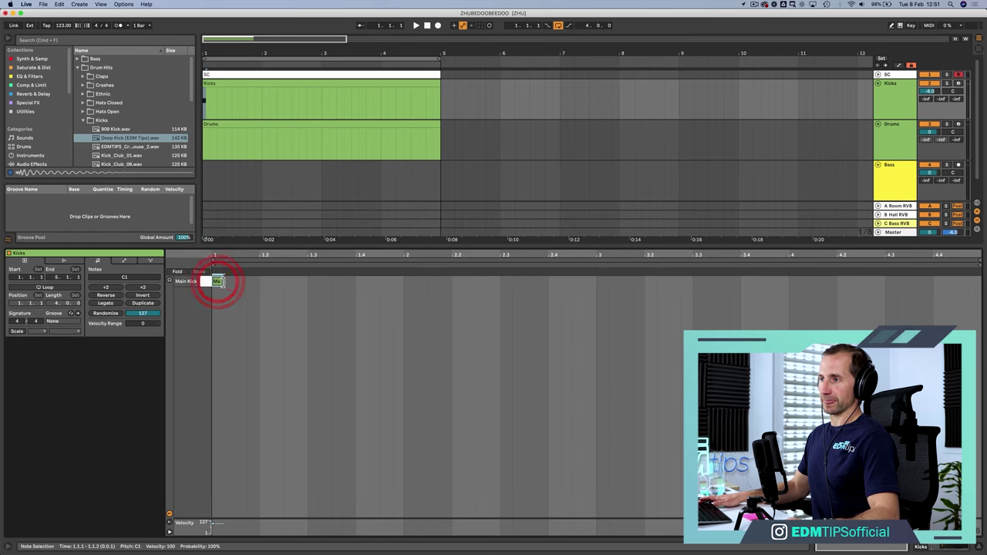
mouse_move(223, 281)
left_mouse_down()
mouse_move(235, 283)
mouse_move(220, 281)
left_mouse_up()
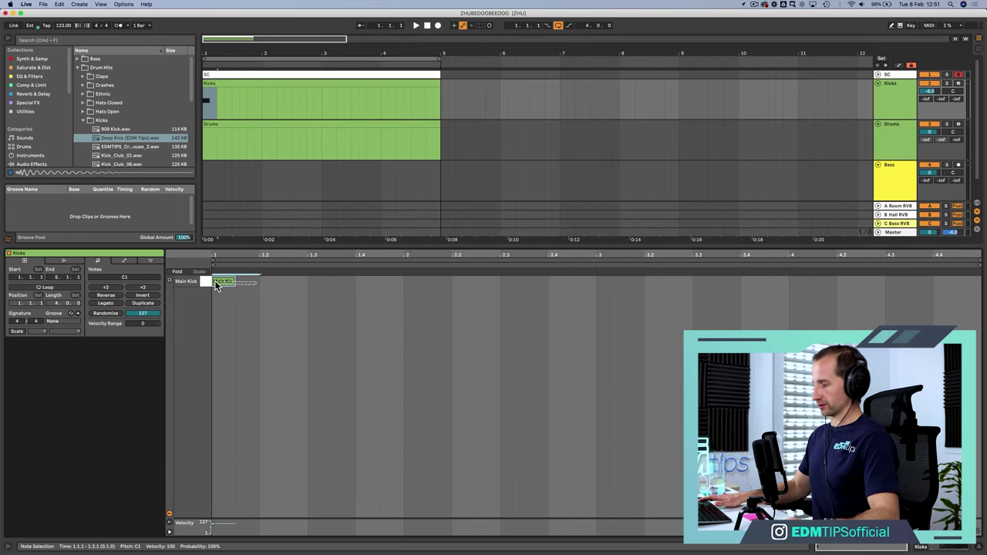
key("super+d")
key("super+d")
key("super+d")
key("super+d")
key("super+d")
key("super+d")
key("super+d")
key("super+d")
key("super+d")
key("super+d")
key("super+d")
key("super+d")
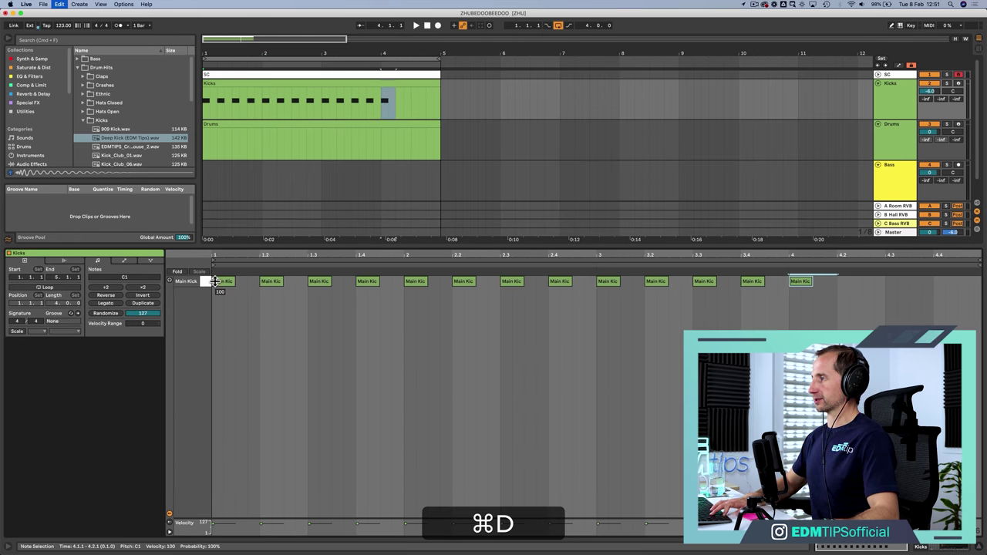
key("super+d")
key("super+d")
key("super+d")
Play back the kick pattern and look over its notes and the Main Kick device.
key("space")
key("shift+Tab")
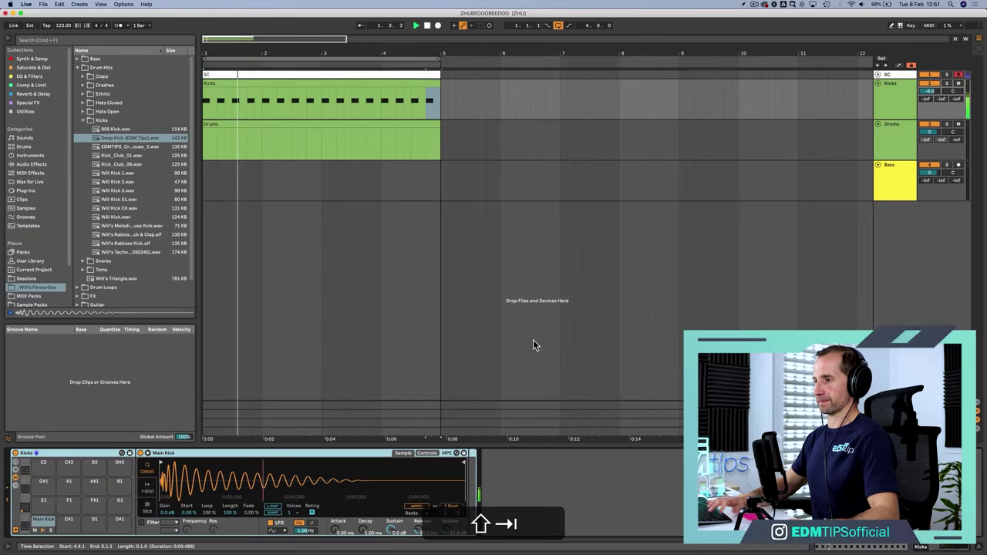
key("space")
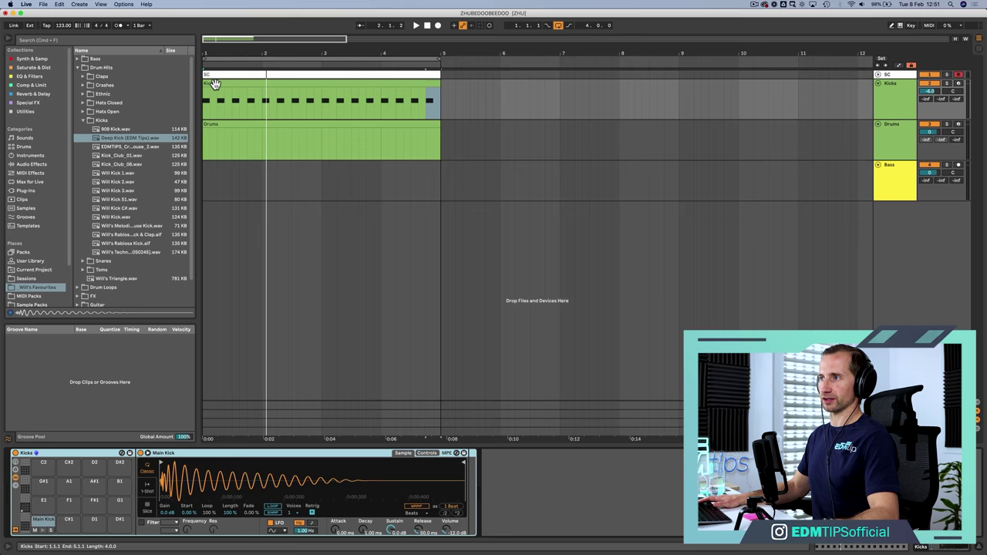
left_click(216, 85)
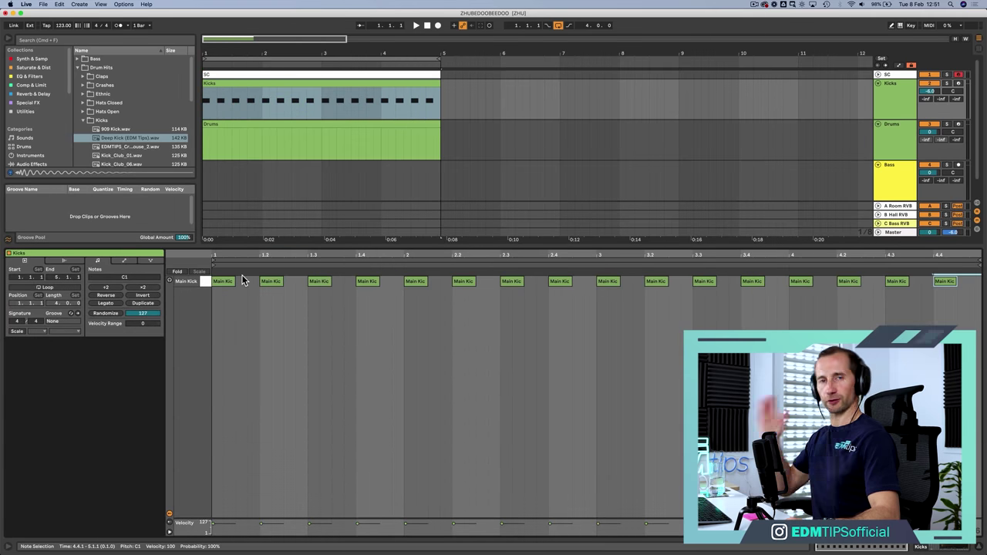
key("shift+Tab")
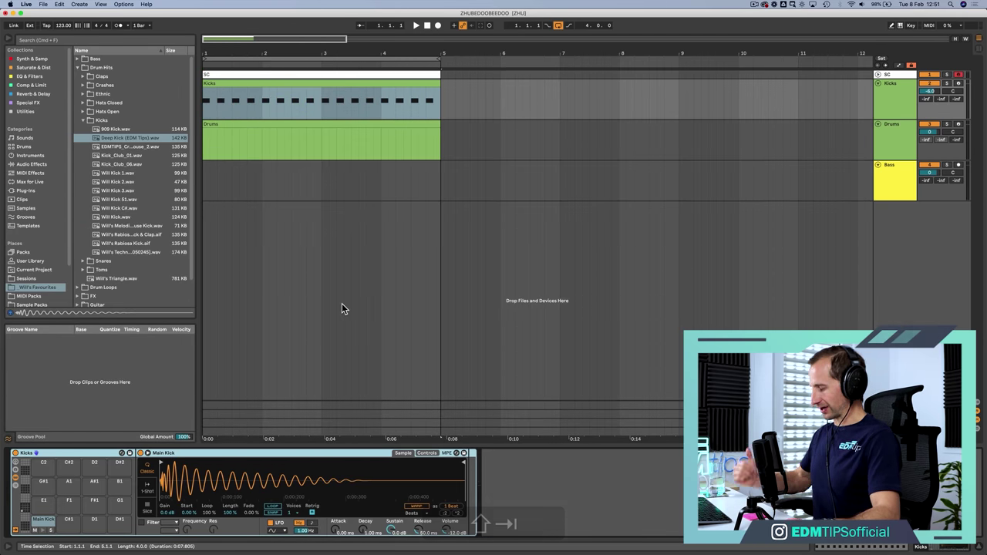
Load the Wavetable instrument from the Synth & Samp collection onto the Bass track.
left_click(893, 181)
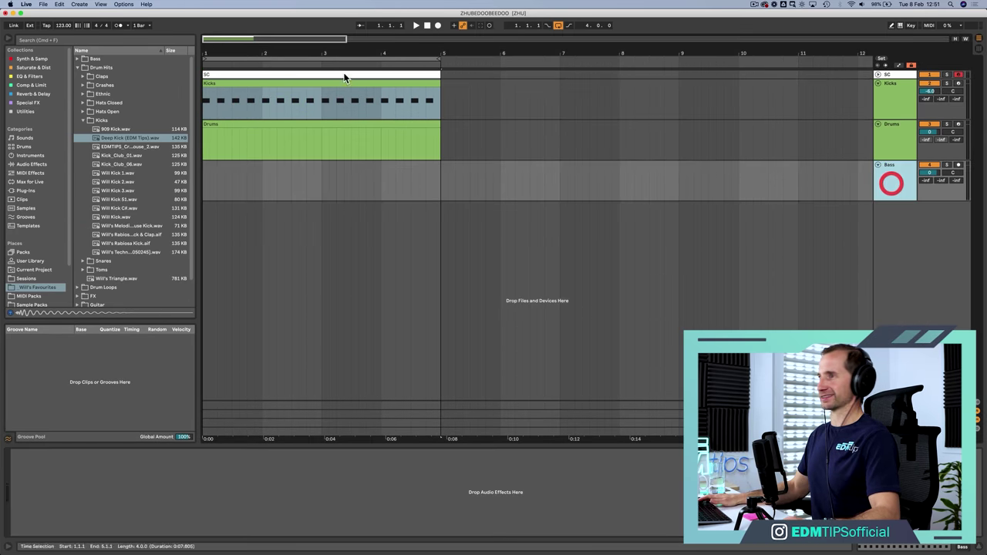
left_click(38, 60)
scroll(102, 261, "down", 1)
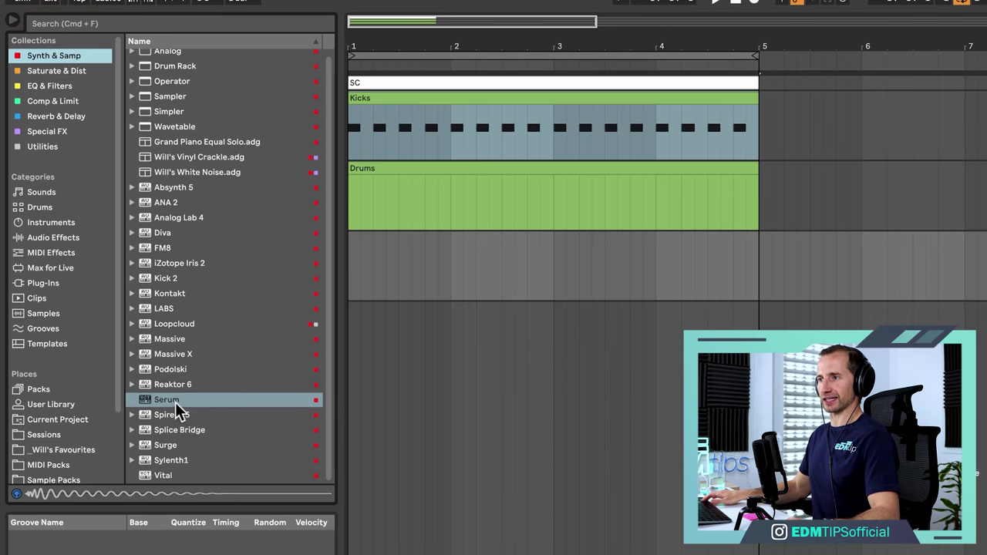
left_click(179, 416)
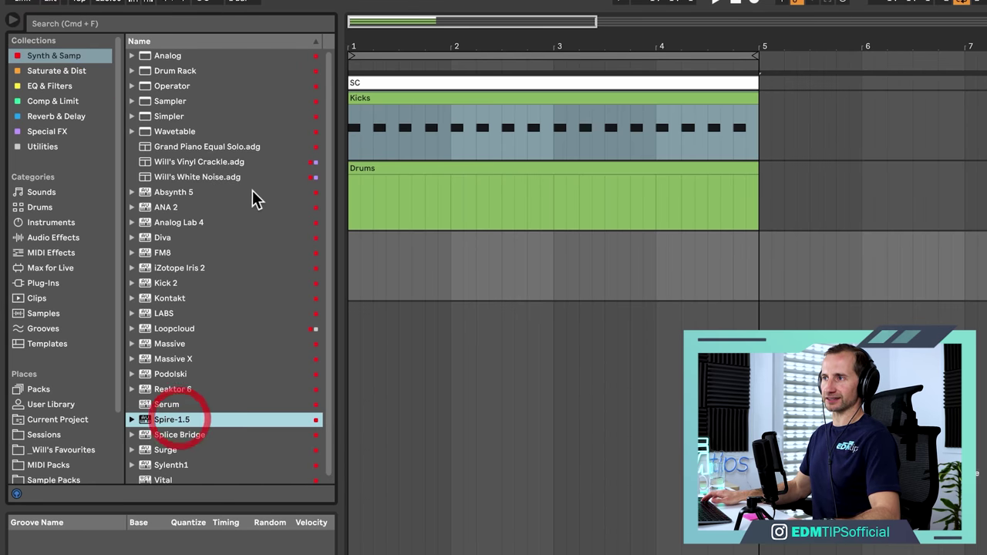
scroll(231, 173, "up", 1)
left_click_drag(176, 132, 376, 144)
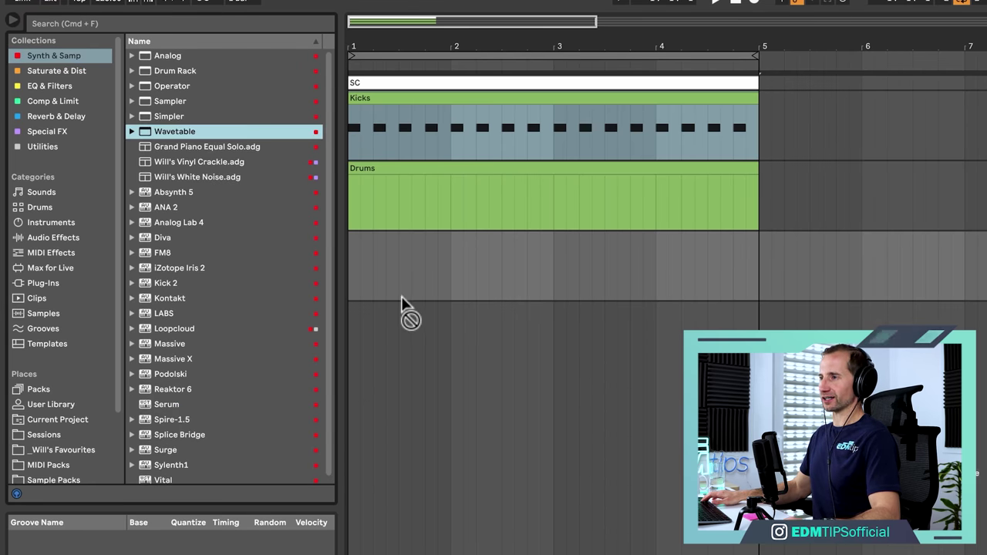
left_click_drag(401, 297, 304, 174)
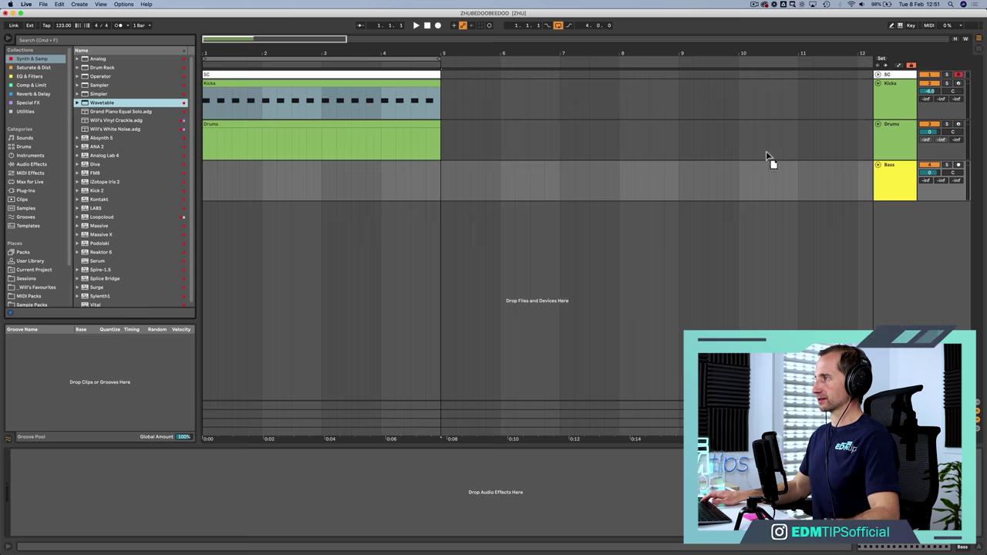
left_click_drag(780, 163, 886, 181)
left_click(897, 181)
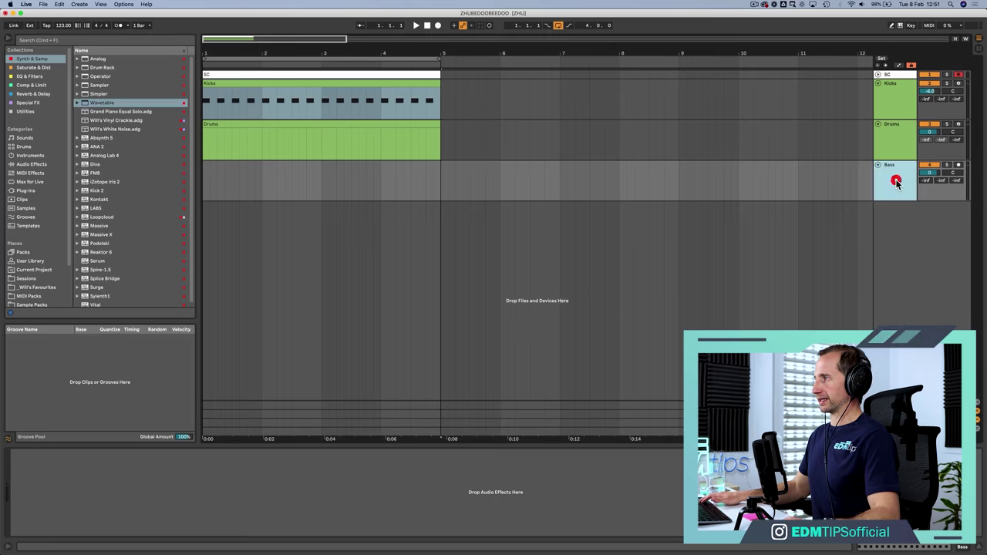
left_click_drag(91, 106, 895, 180)
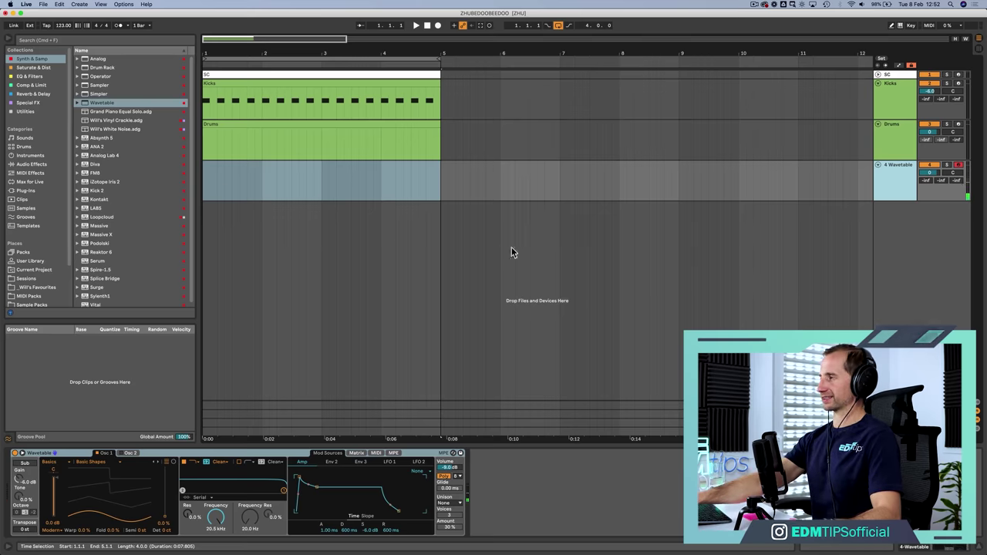
Record a four-bar MIDI bass pattern from bar 1 on the Wavetable track.
left_click(206, 178)
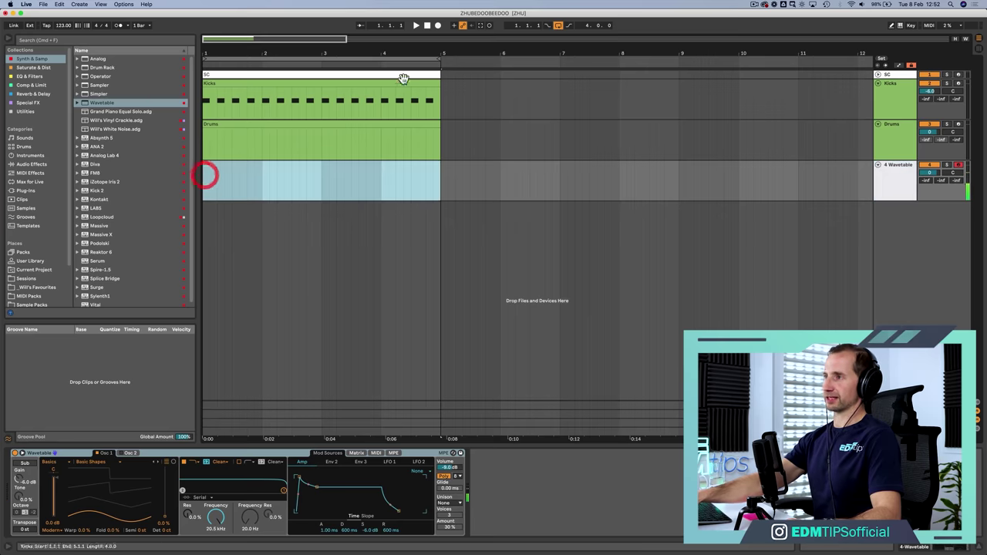
left_click(205, 180)
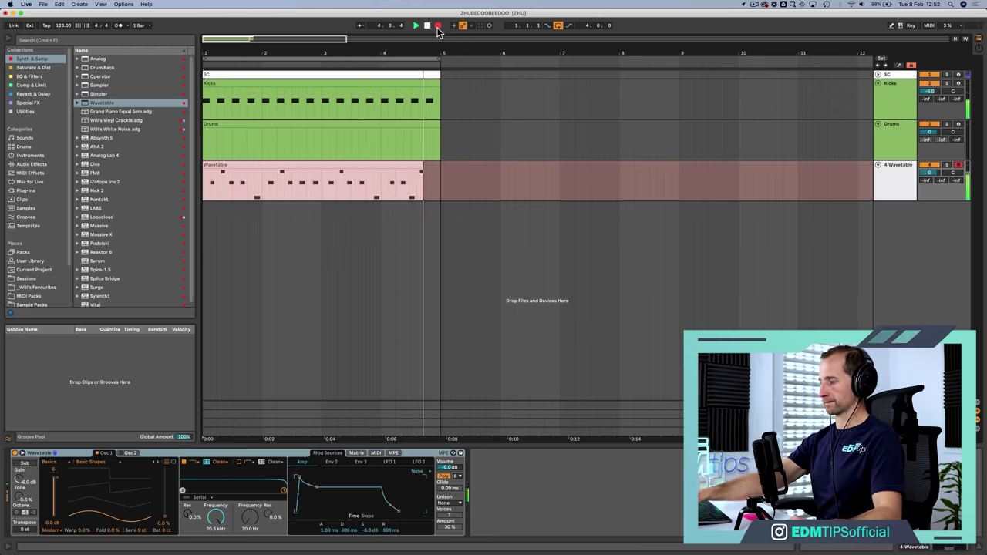
key("space")
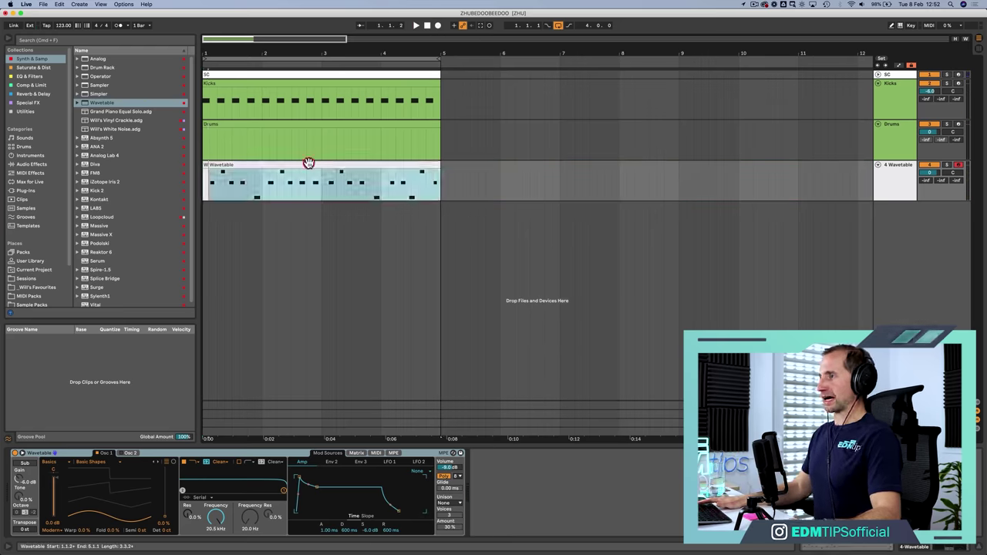
Consolidate the recorded Wavetable clip and the short piece before it into one four-bar clip starting at 1.1.1.
double_click(308, 163)
left_click(315, 333)
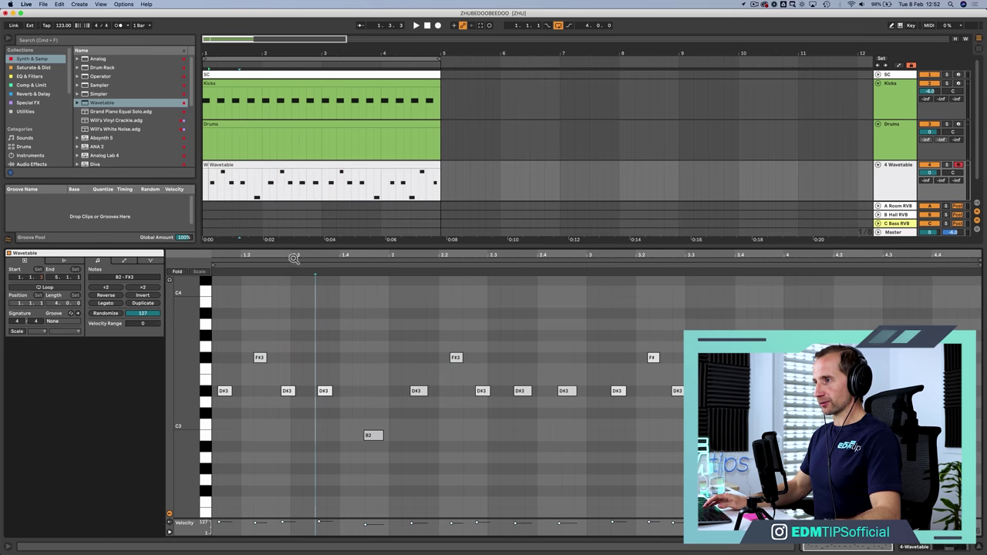
left_click_drag(294, 258, 312, 259)
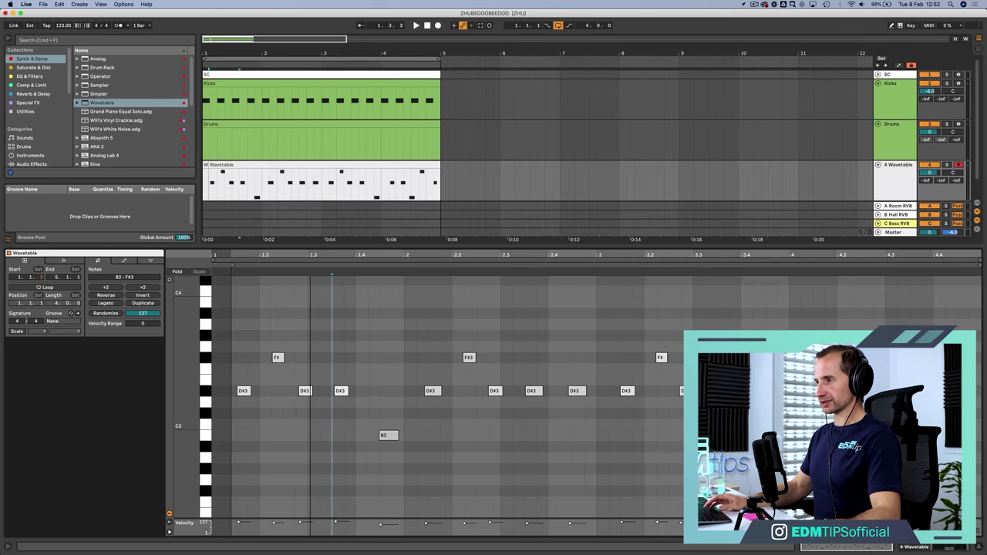
left_click(216, 176)
left_click(207, 163)
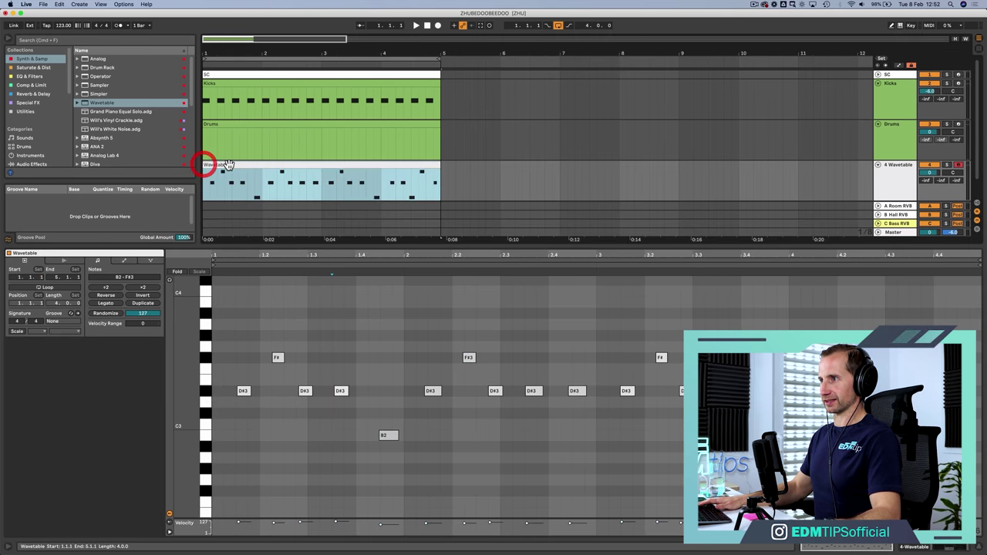
key("super")
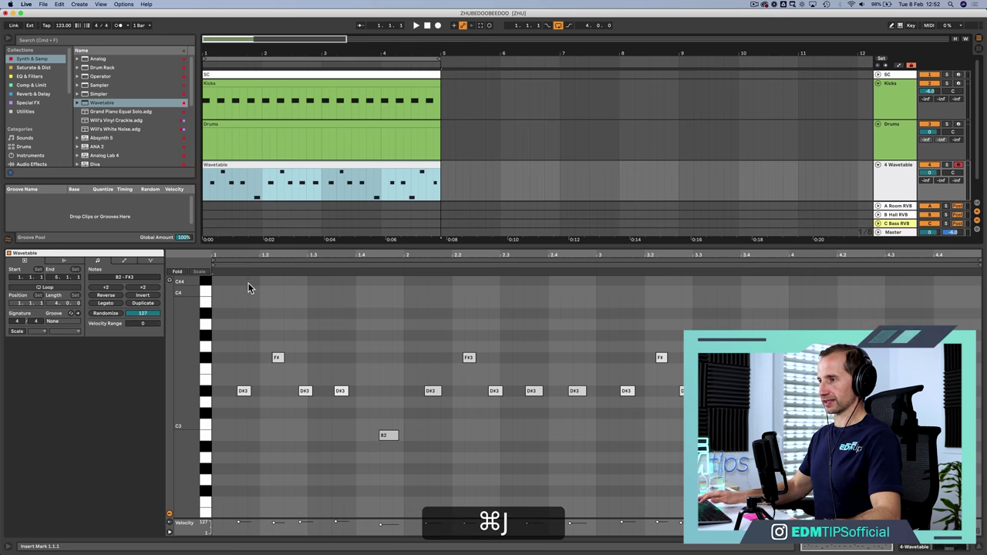
Quantize the start and end of all notes in the Wavetable clip to the current 1/16 grid at 100 %, and play the result.
left_click(257, 327)
key("super+2")
key("super+1")
key("super+a")
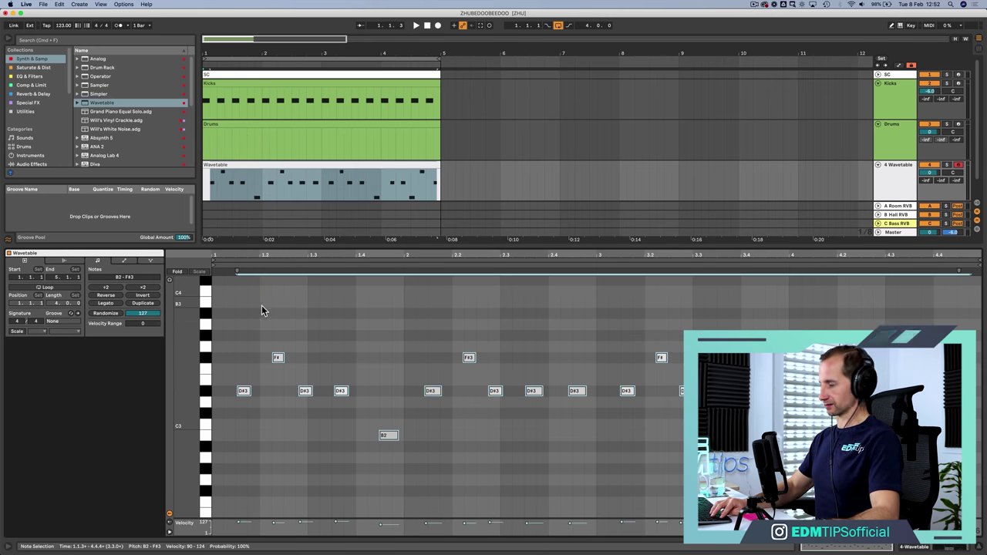
key("shift+super+y")
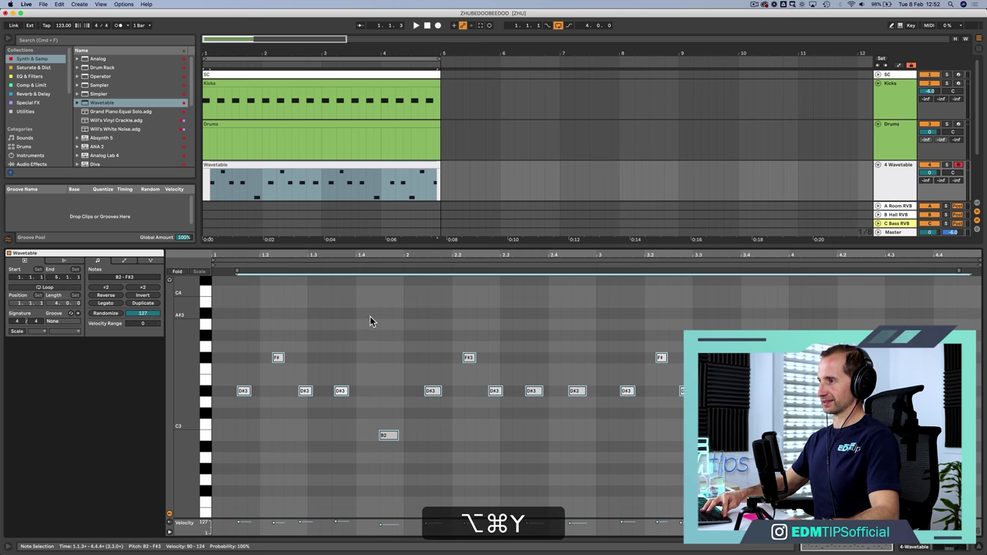
left_click(369, 319)
key("super+a")
left_click(369, 319)
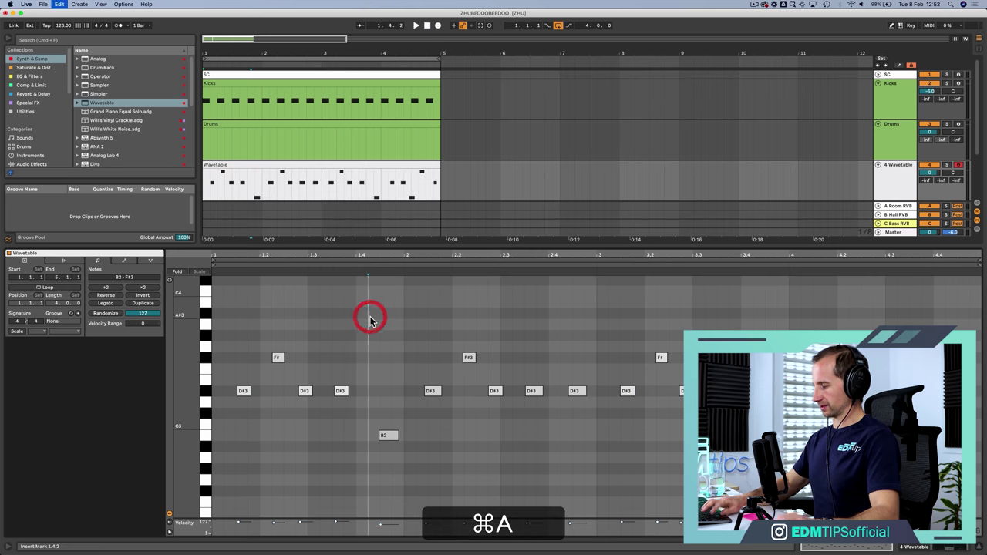
key("super+a")
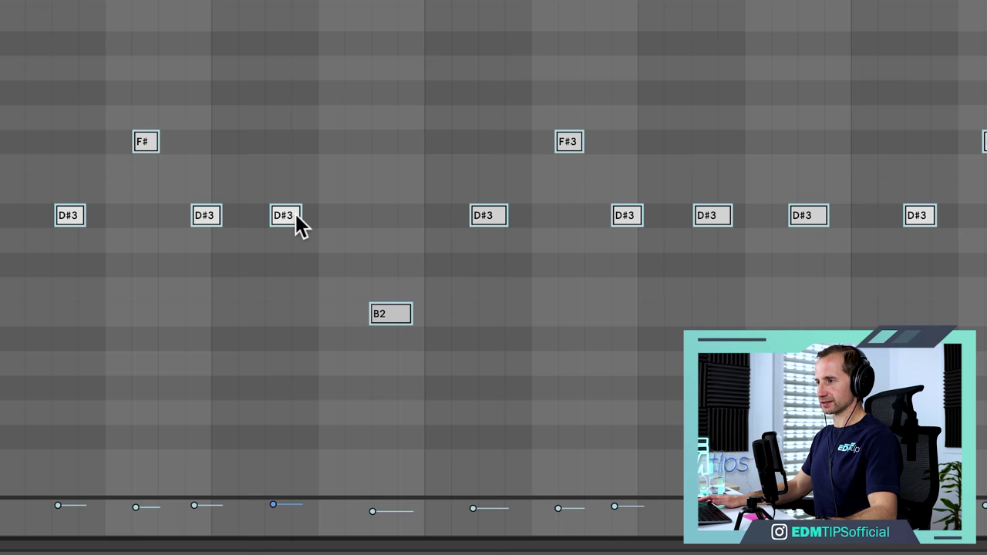
right_click(345, 389)
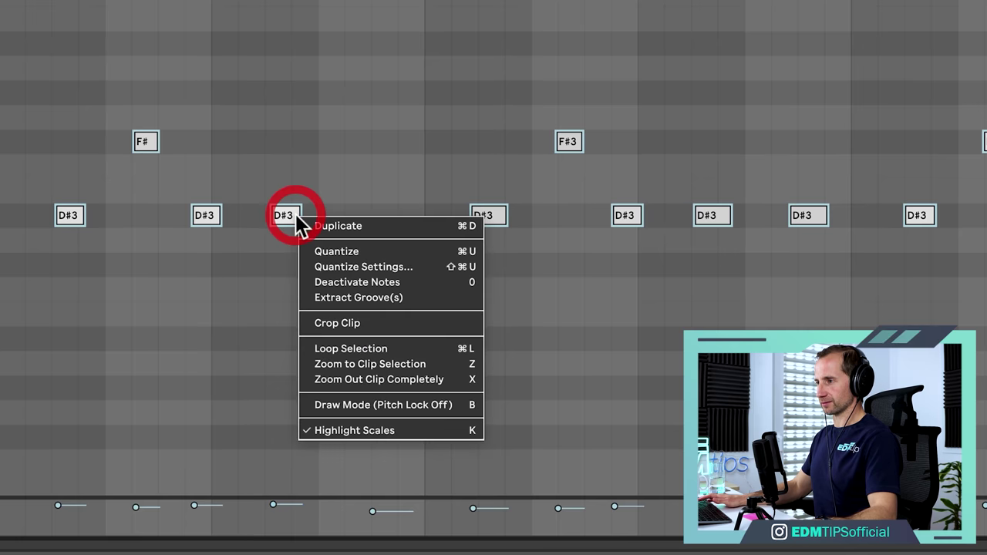
left_click(351, 267)
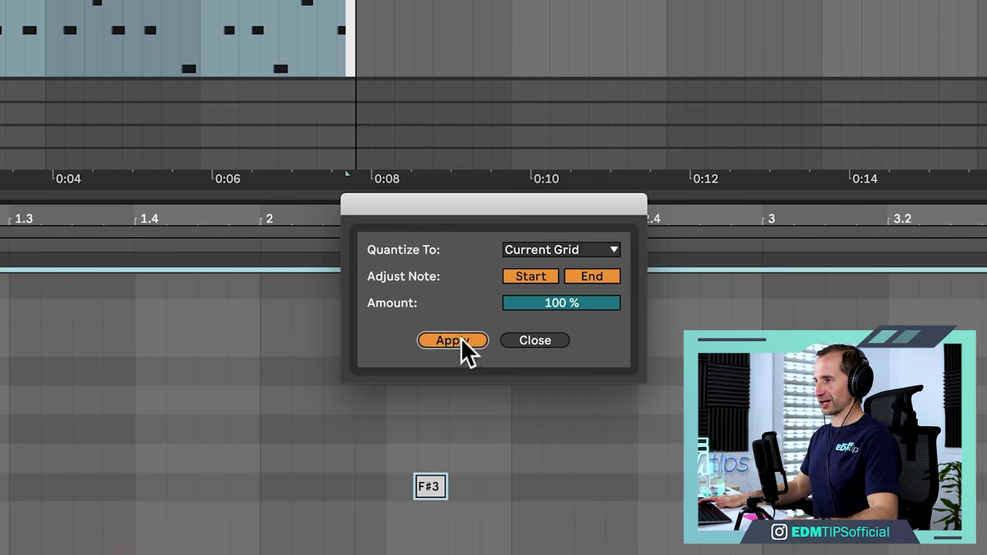
left_click(459, 343)
left_click(349, 358)
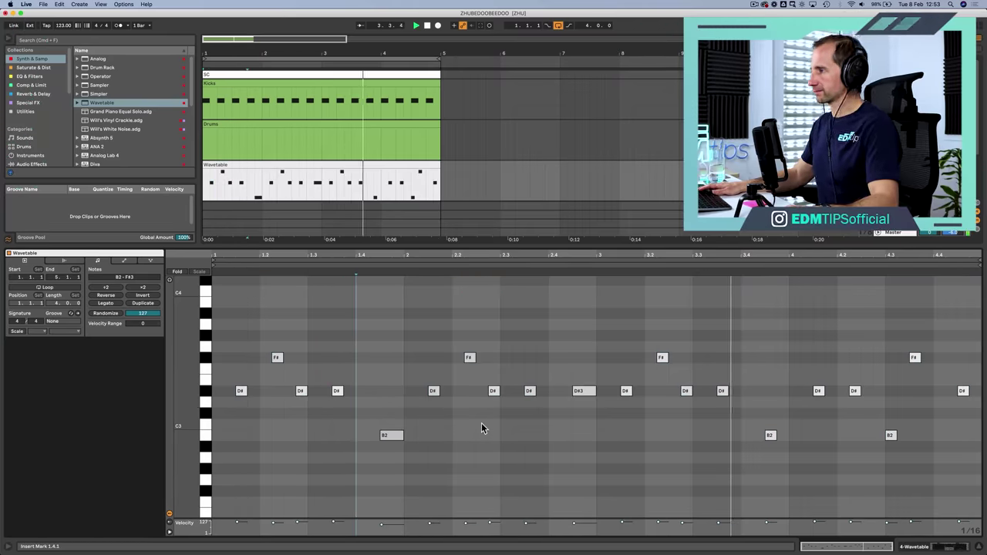
key("space")
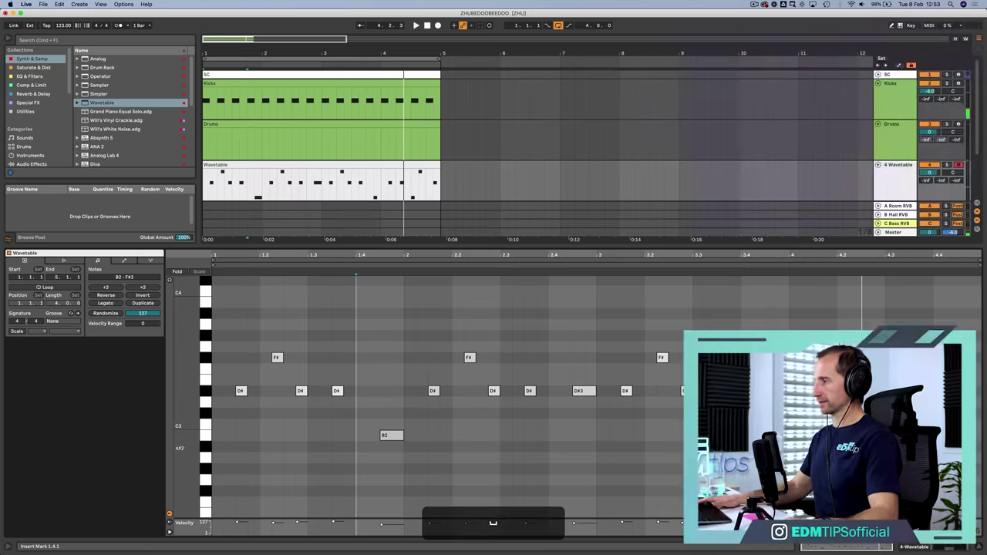
Delete both take lanes below the Wavetable track.
key("shift+Tab")
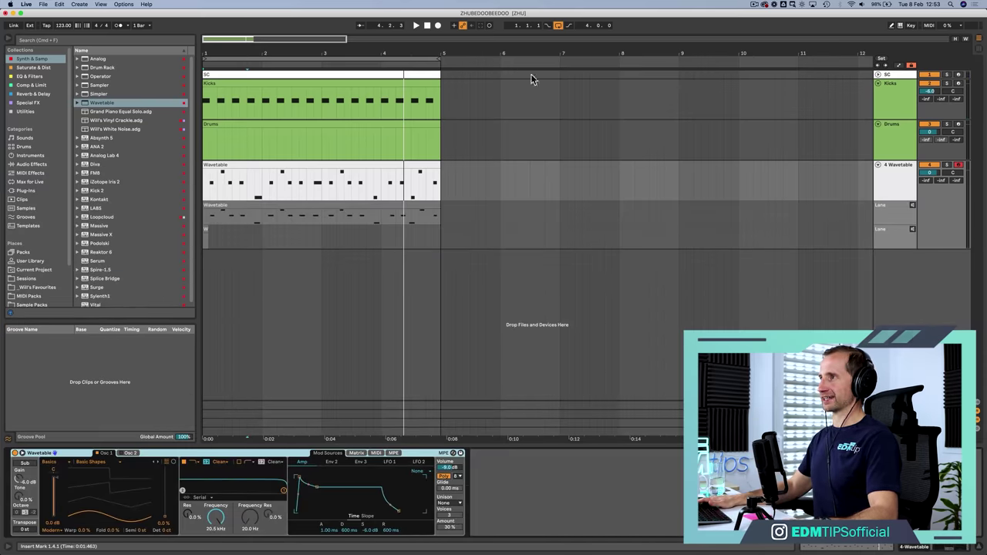
left_click(899, 215)
key("BackSpace")
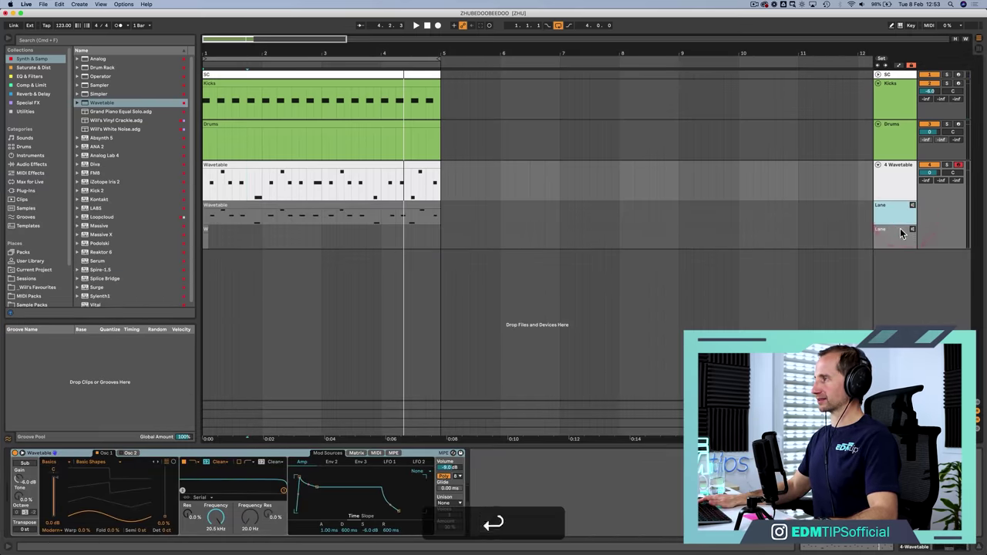
left_click(893, 212)
key("BackSpace")
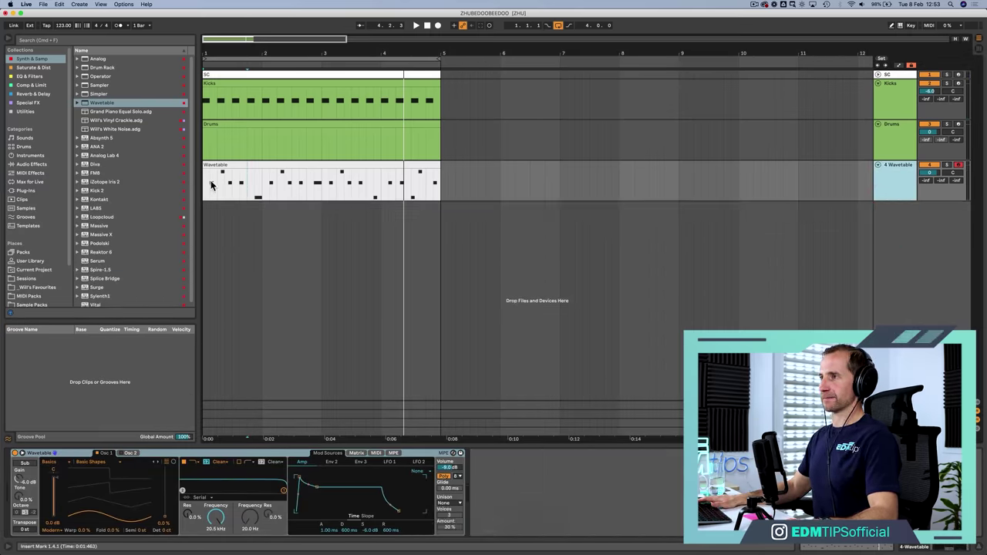
Shape a plucky Wavetable amp envelope during playback: attack 0.00 ms, decay 307 ms and sustain -inf dB.
left_click(207, 183)
left_click(239, 166)
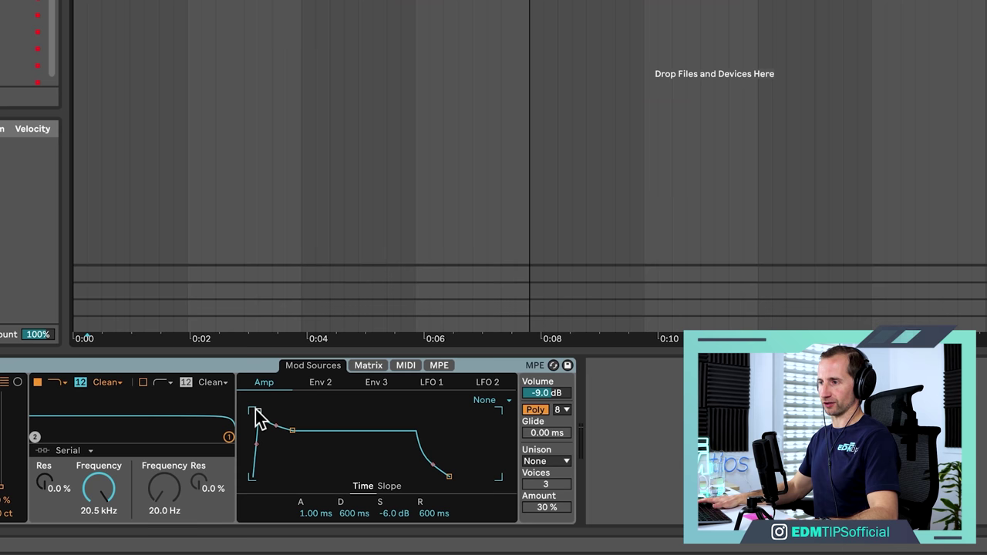
key("space")
left_click_drag(255, 411, 248, 412)
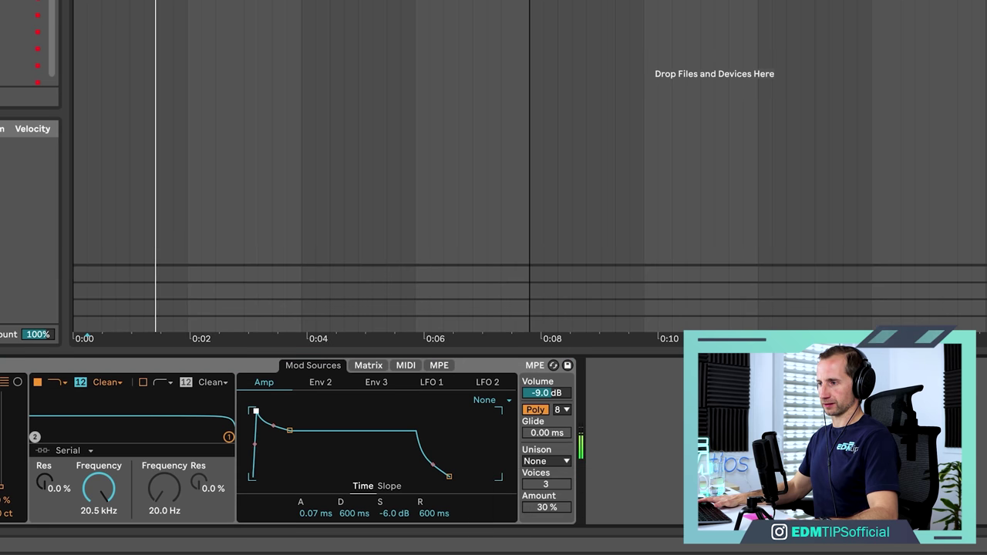
left_click_drag(394, 515, 394, 552)
mouse_move(356, 515)
left_mouse_down()
mouse_move(355, 551)
mouse_move(355, 486)
mouse_move(354, 511)
left_mouse_up()
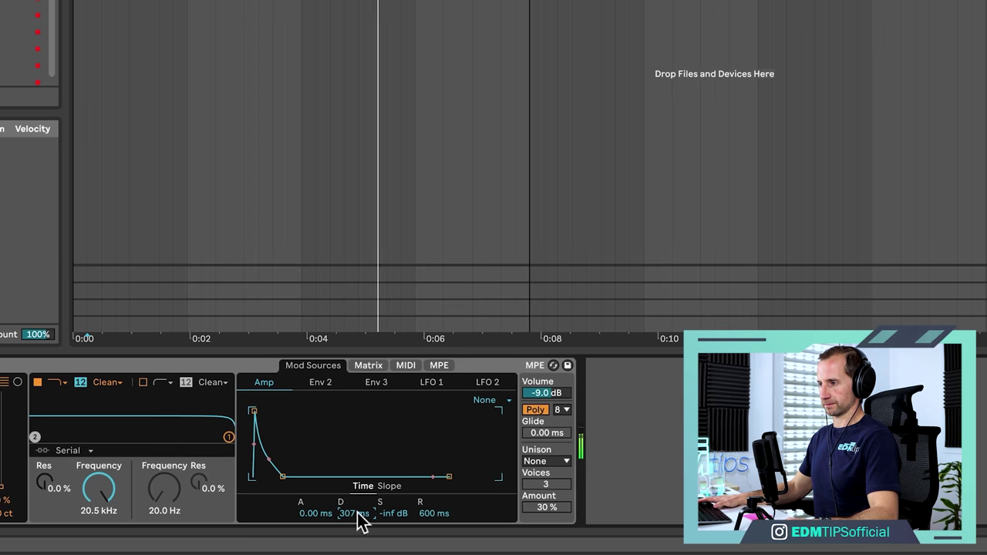
key("space")
Switch Wavetable to Mono and set the amp envelope's release to 845 ms while listening to the bassline.
left_click(535, 410)
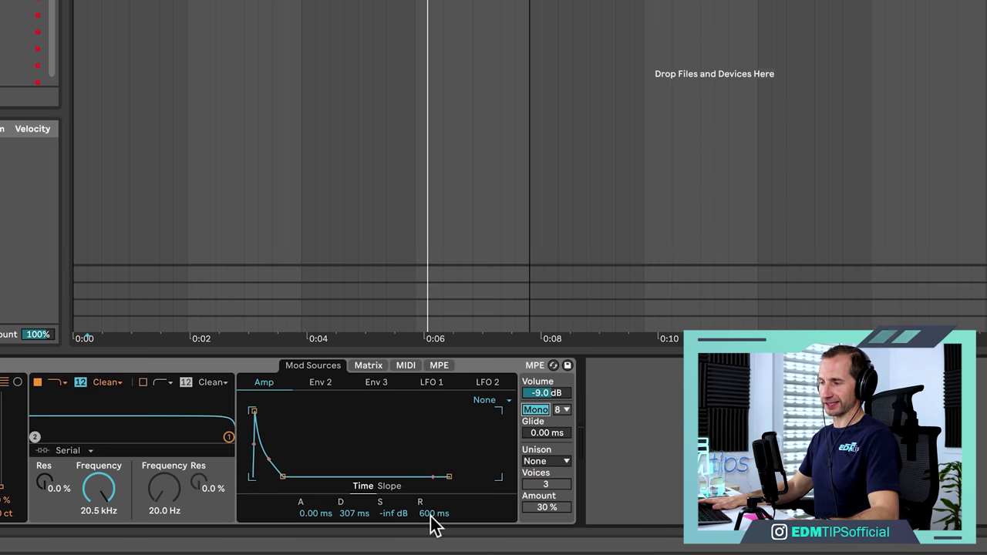
key("space")
left_click_drag(436, 521, 436, 498)
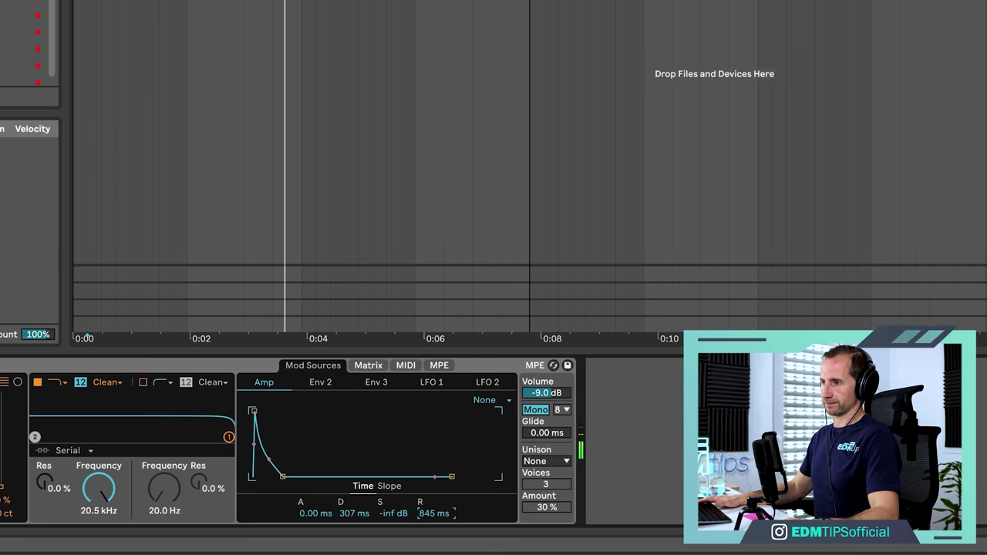
key("space")
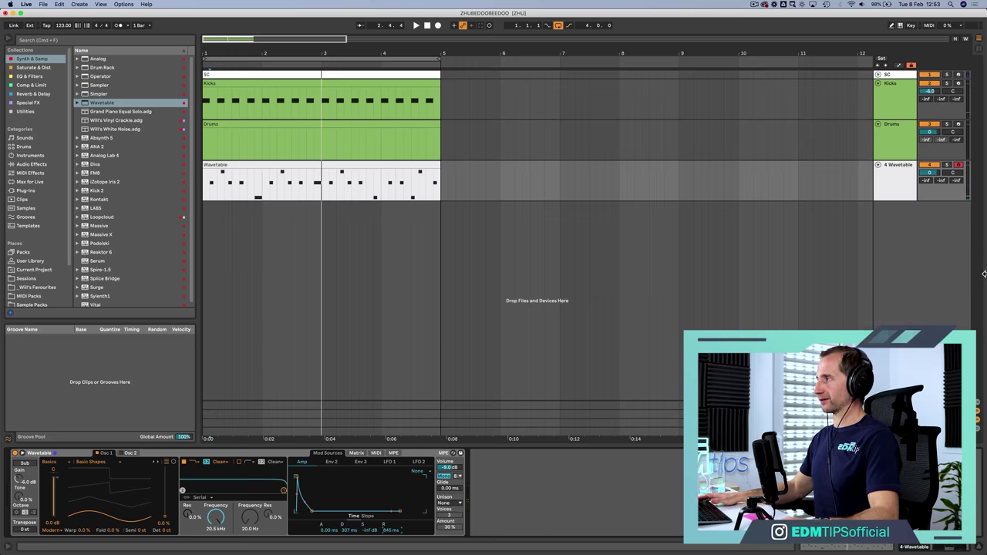
Set the Wavetable track's volume to -6.0 dB.
left_click(937, 177)
type("-6.")
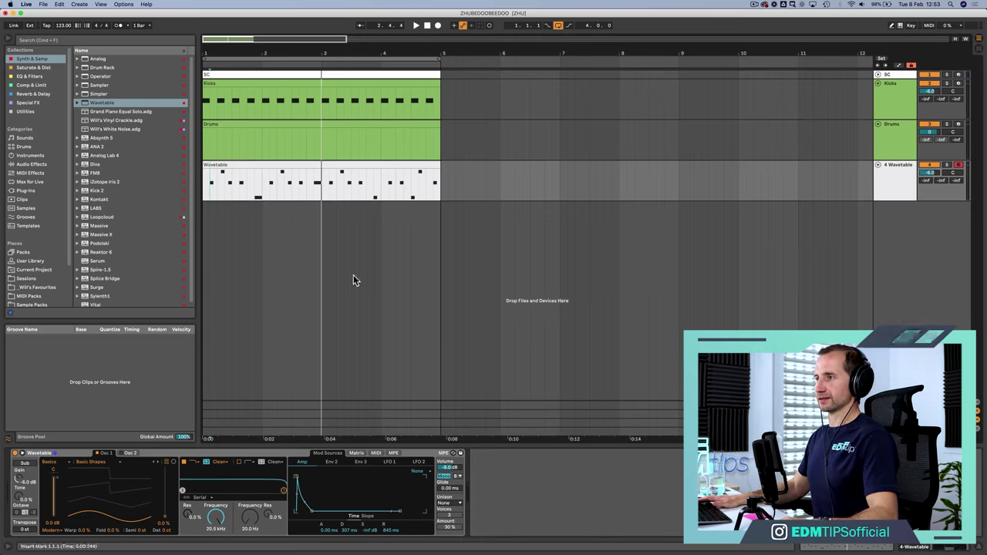
Transpose all notes in the Wavetable clip down one octave, so they span B1 to F#2.
double_click(302, 168)
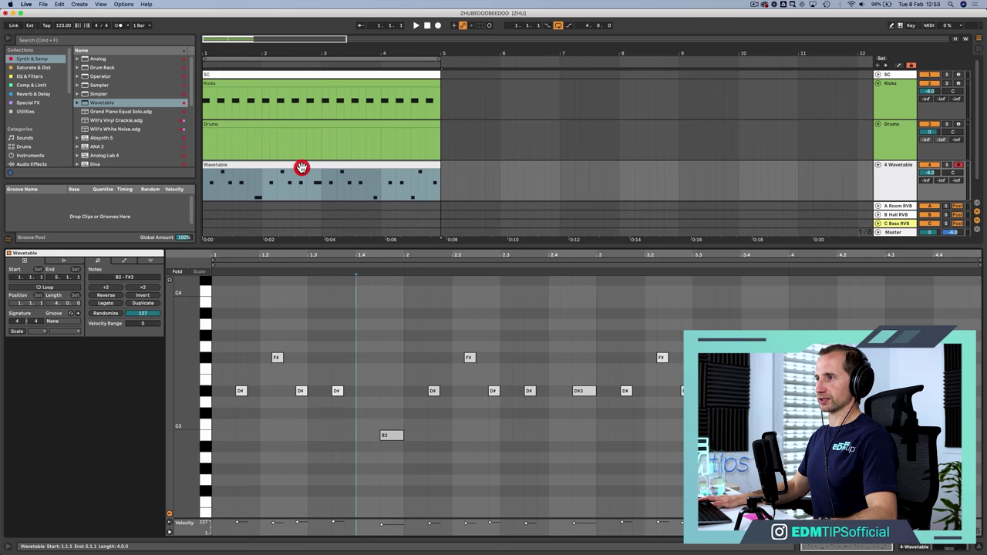
left_click(287, 465)
key("super+a")
key("super+shift+a")
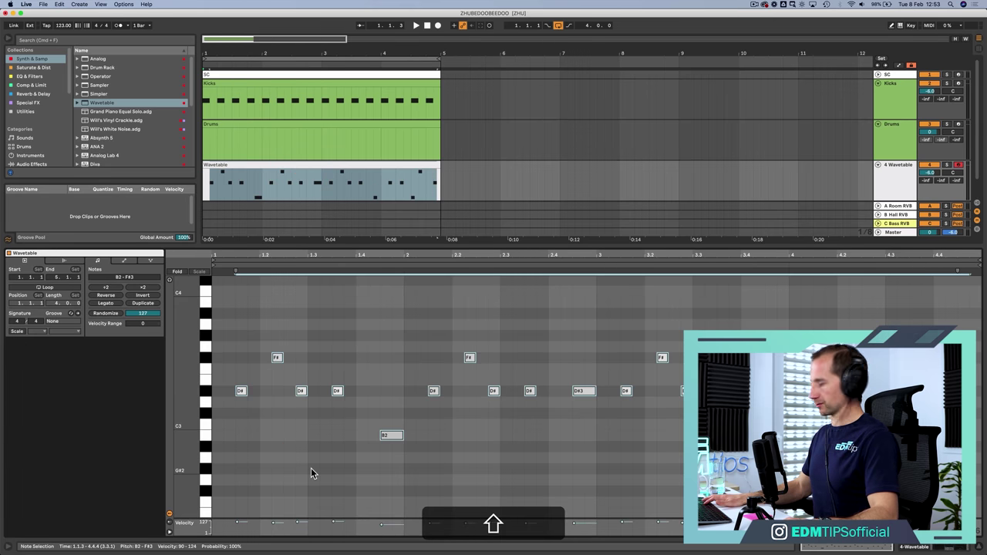
key("shift+Down")
key("shift+Down")
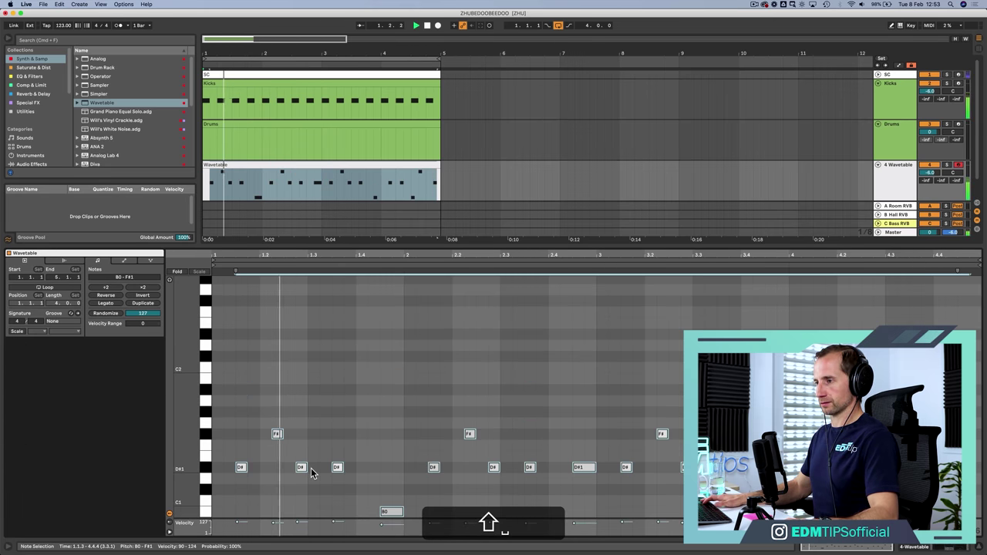
key("shift+Up")
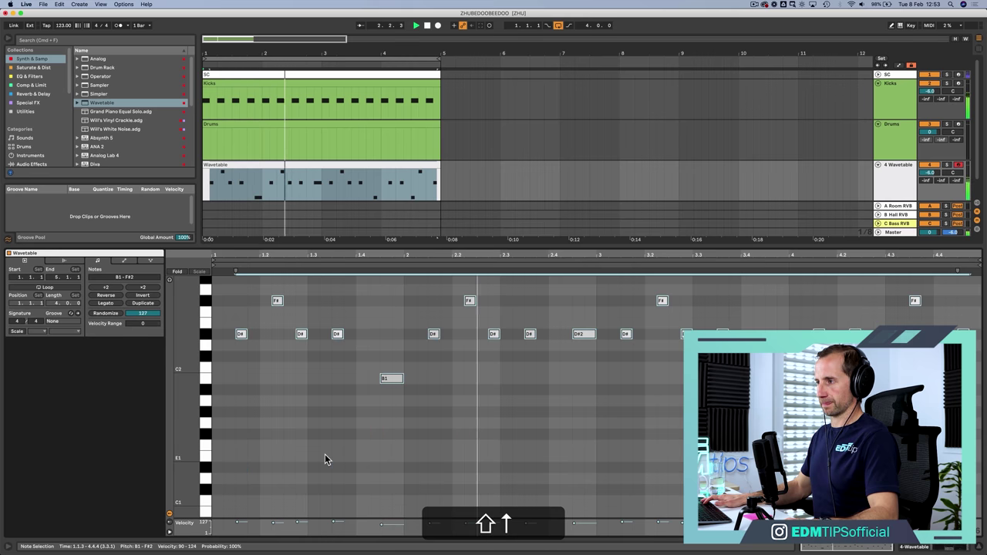
Set the wavetable position of Wavetable's Osc 1 to 70 % while the loop plays.
key("shift+Tab")
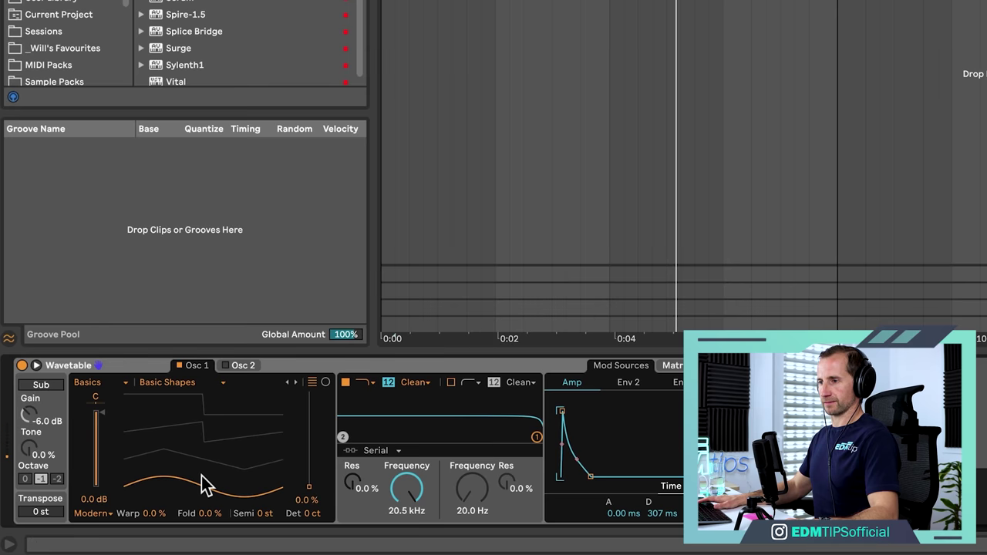
left_click_drag(108, 510, 108, 484)
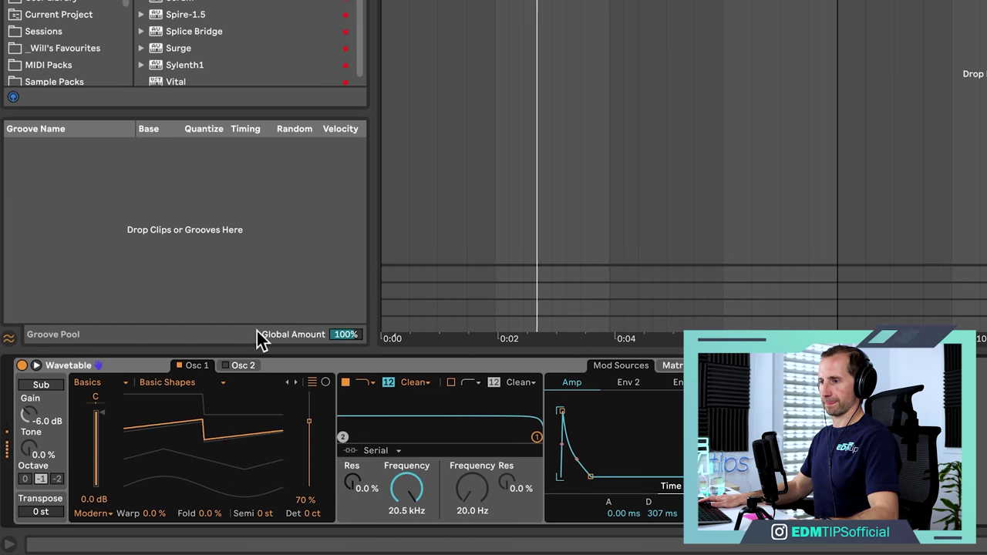
key("space")
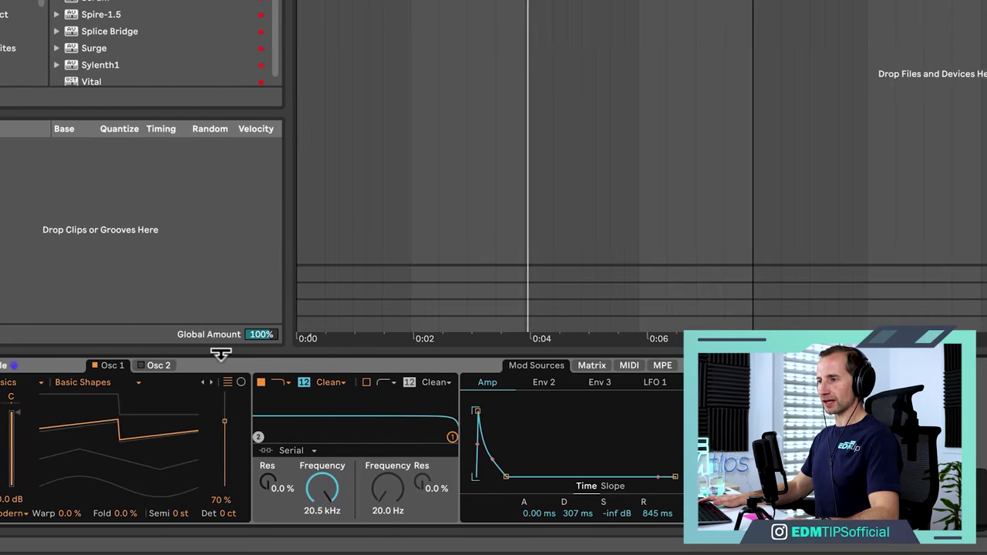
Lower Wavetable's first filter frequency to 40.9 Hz and modulate it with Env 2 by an amount of 44.
left_click(300, 366)
left_click_drag(189, 472, 189, 533)
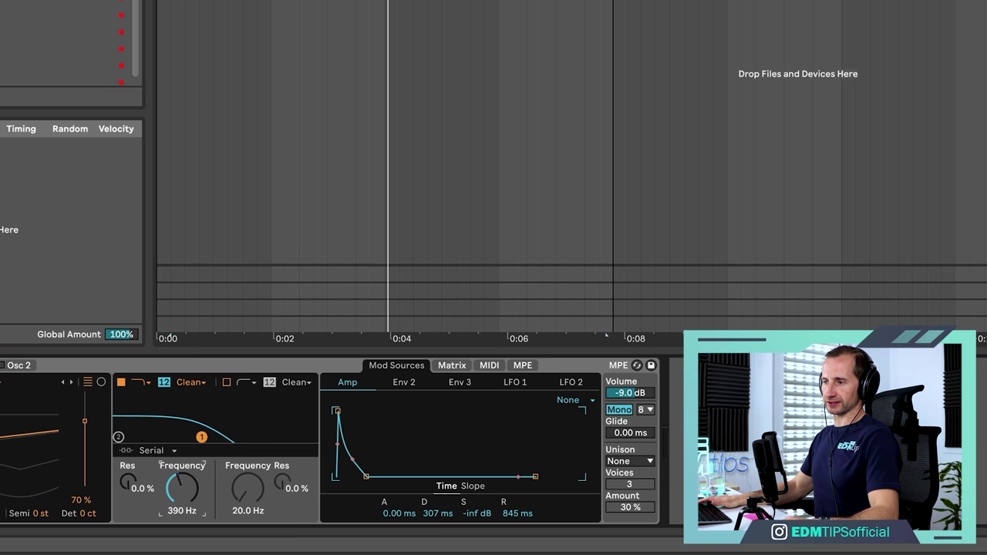
left_click(410, 386)
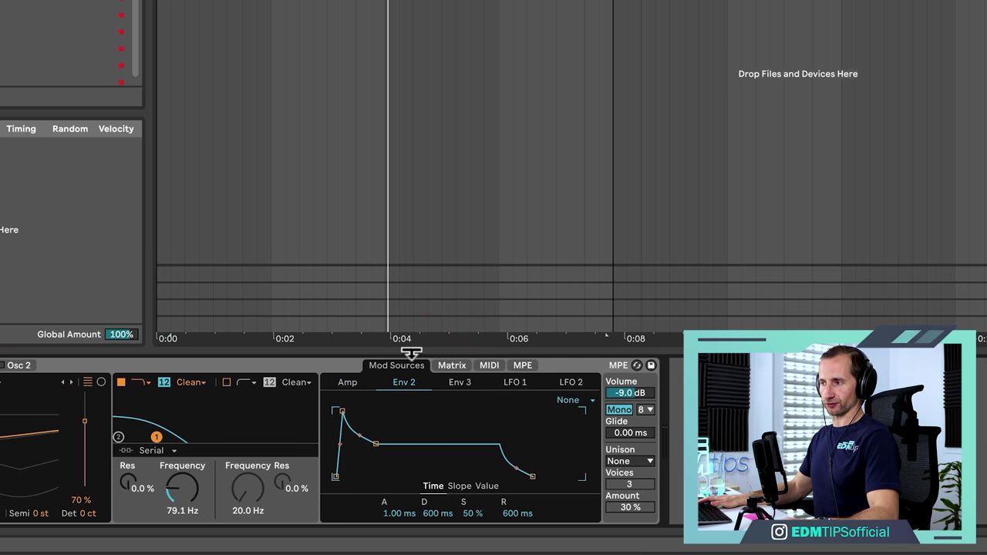
left_click(450, 366)
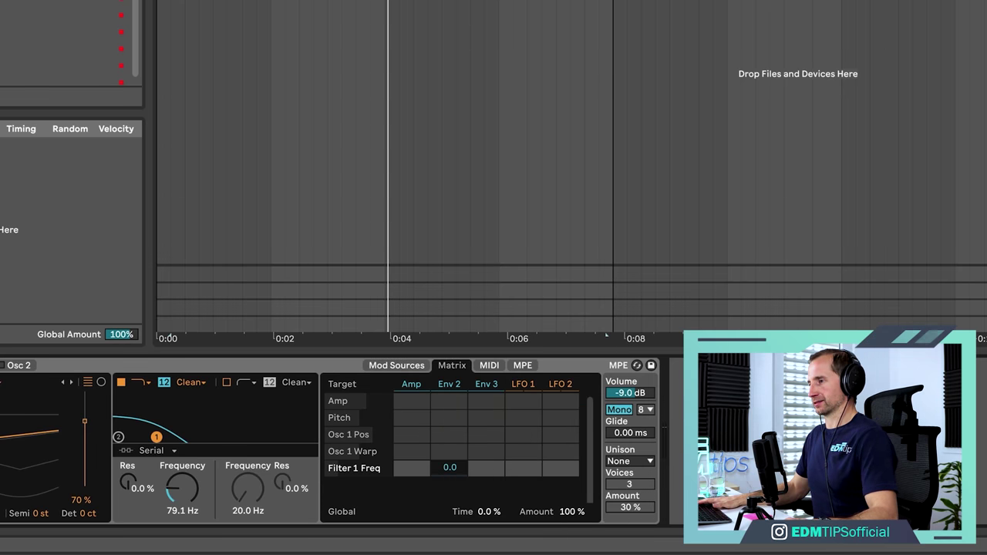
left_click_drag(441, 468, 441, 452)
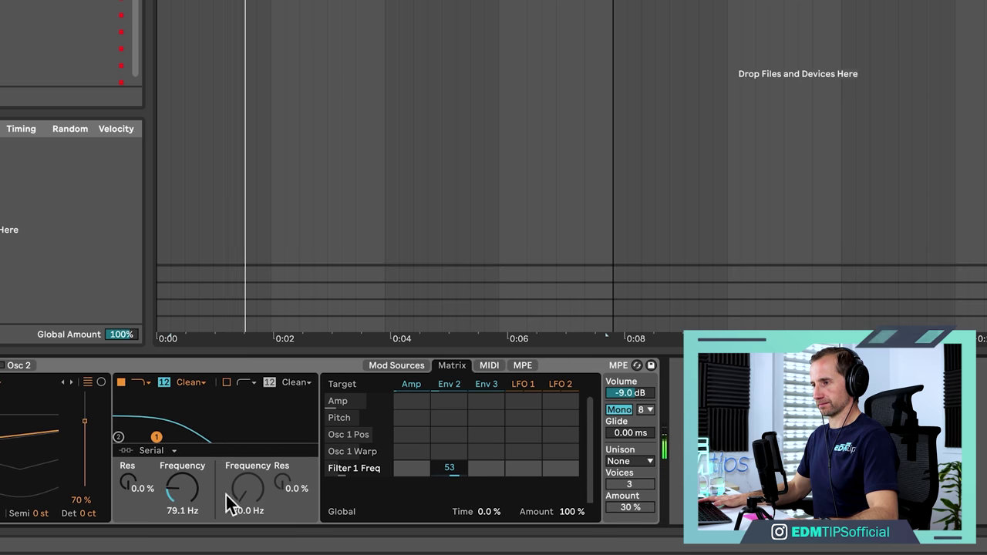
left_click_drag(186, 481, 185, 498)
mouse_move(442, 473)
left_mouse_down()
mouse_move(443, 462)
mouse_move(447, 478)
left_mouse_up()
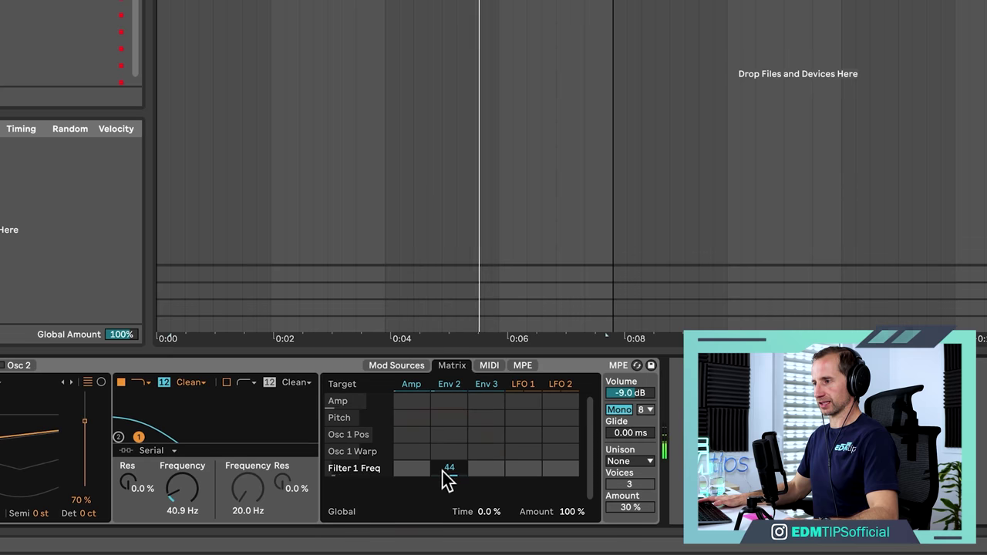
Raise the first filter's resonance to 56 % with the Env 2 envelope in view.
left_click(416, 366)
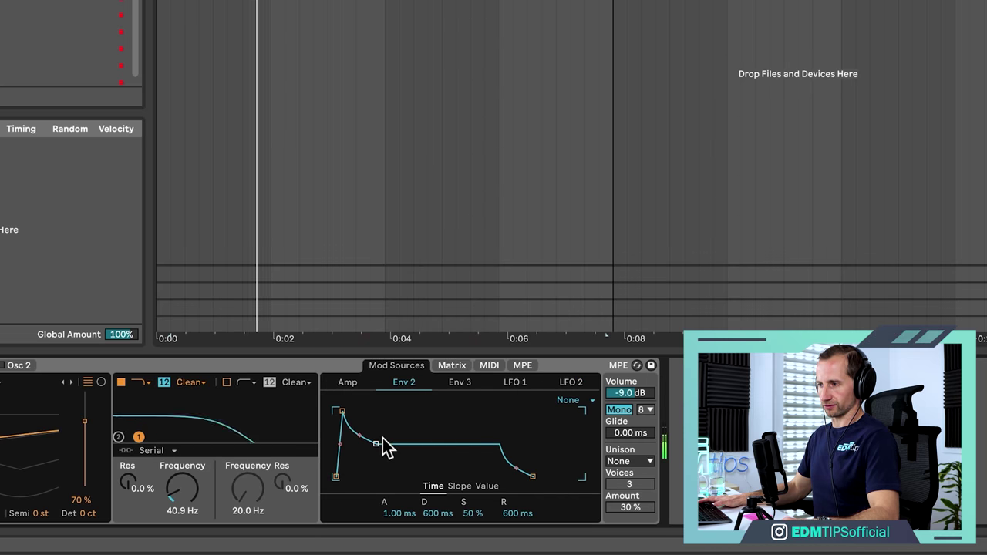
left_click_drag(124, 488, 124, 401)
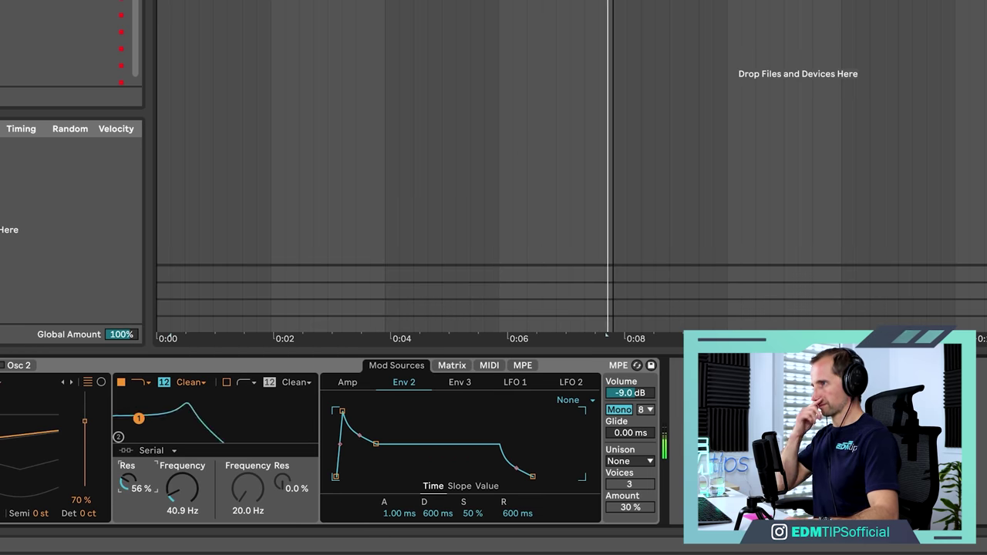
Move the last B1 note in bar 4 one sixteenth earlier, to 4.2.4, and play the clip from 4.1.3.
double_click(380, 162)
key("space")
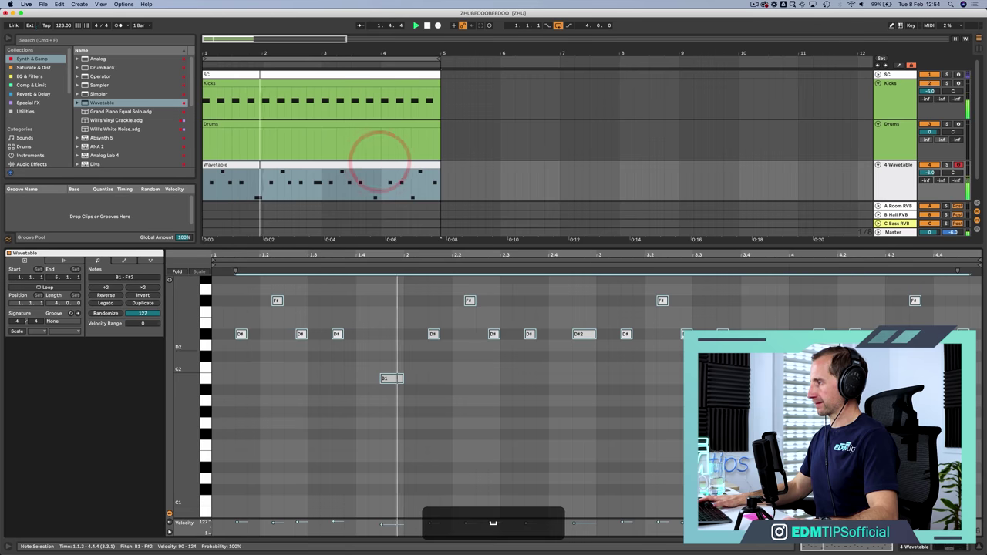
left_click(867, 304)
left_click(775, 265)
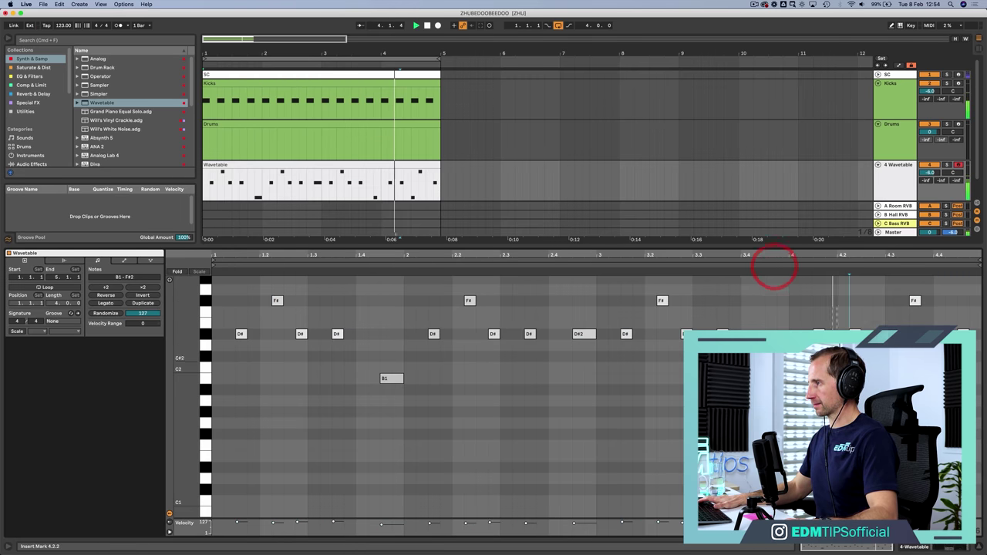
key("Left")
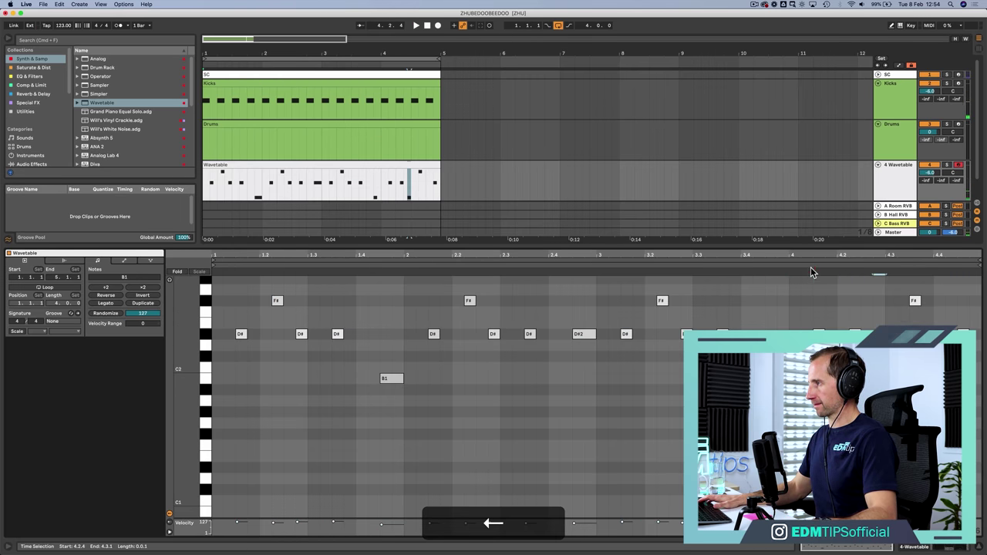
left_click(810, 268)
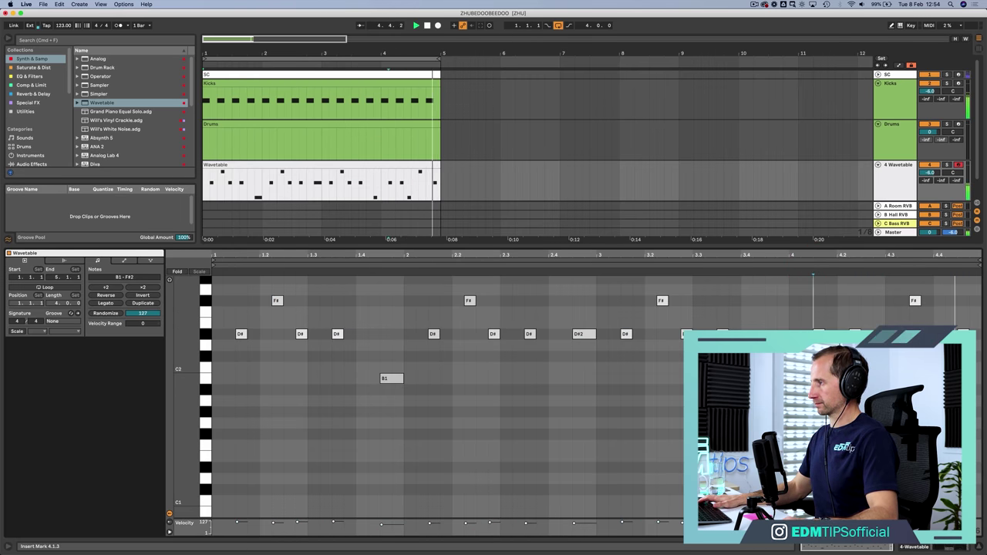
Play the bassline from the D#2 note at 1.2.4 to check the timing of its phrase.
key("space")
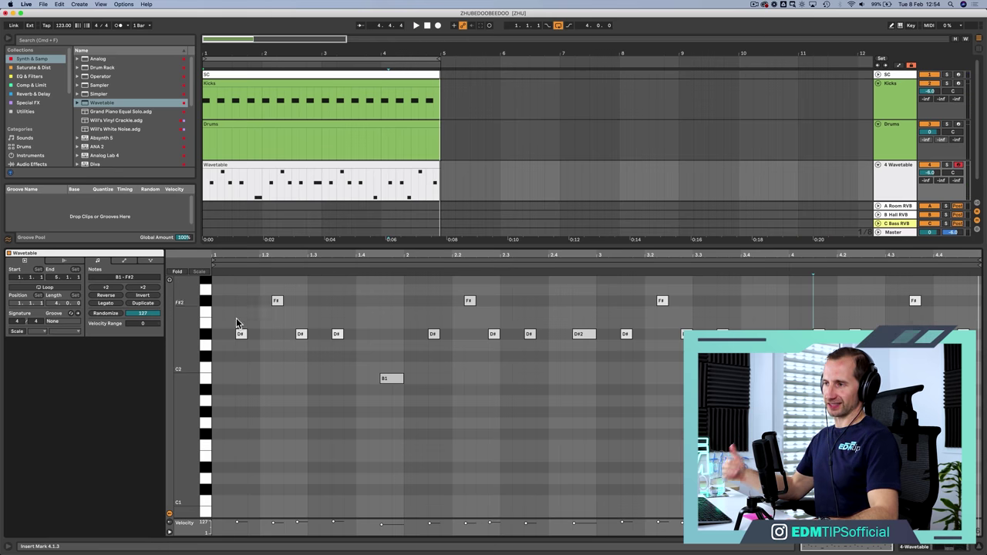
left_click(301, 335)
key("Right")
key("Left")
key("space")
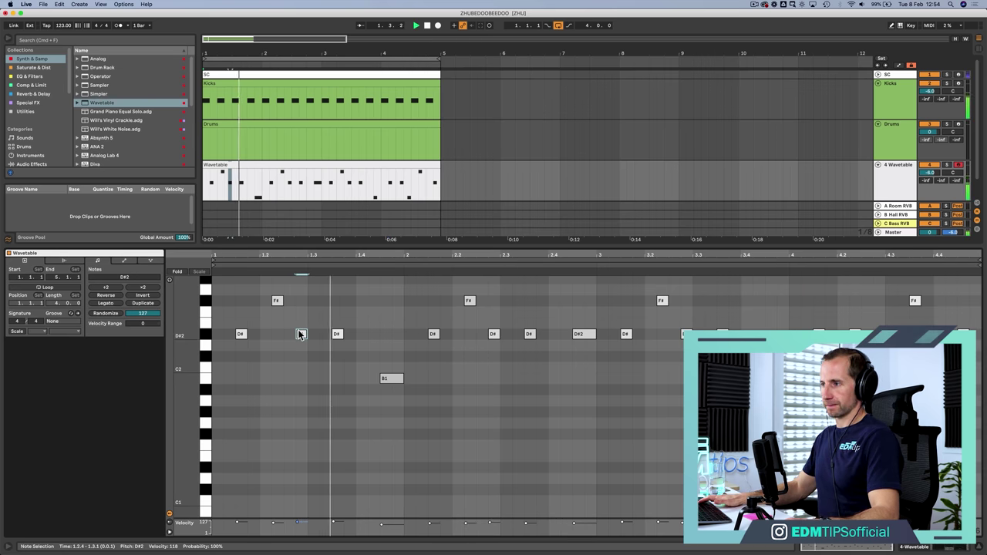
key("shift+Tab")
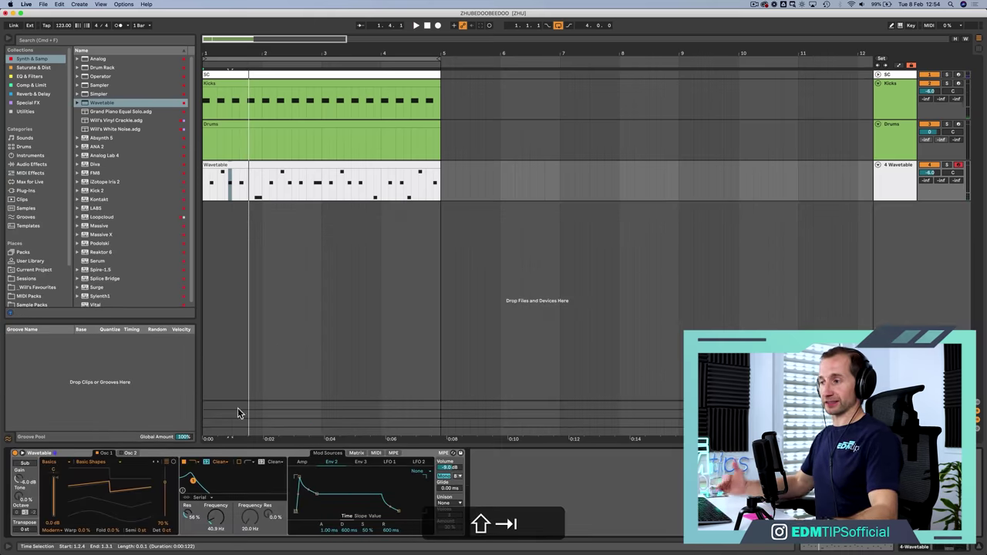
Transpose all notes of the Wavetable clip down one octave and play the result.
double_click(286, 166)
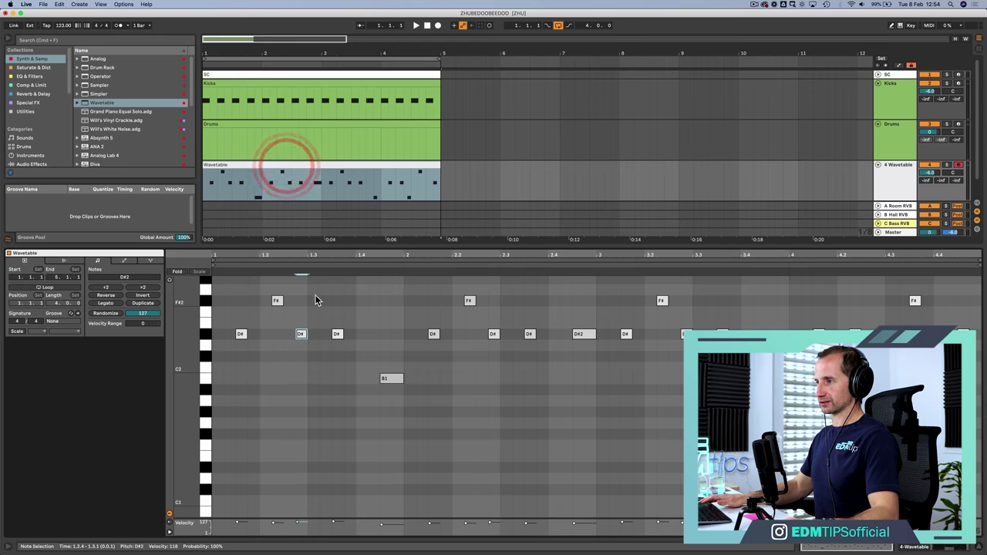
left_click(315, 294)
key("super+a")
key("shift+super+a")
key("space")
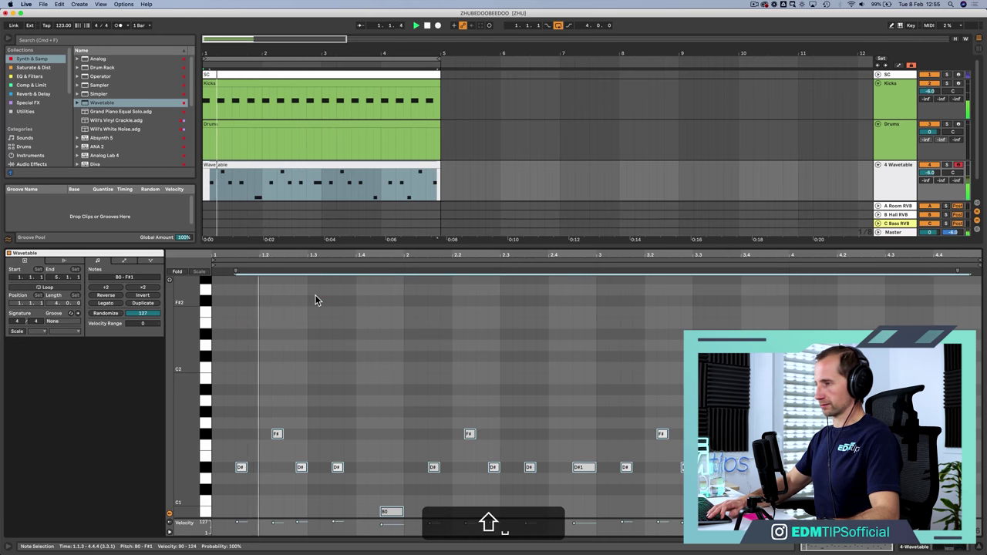
Enable Wavetable's Osc 2 and set its wavetable position to 89 % while the loop plays.
key("shift+Tab")
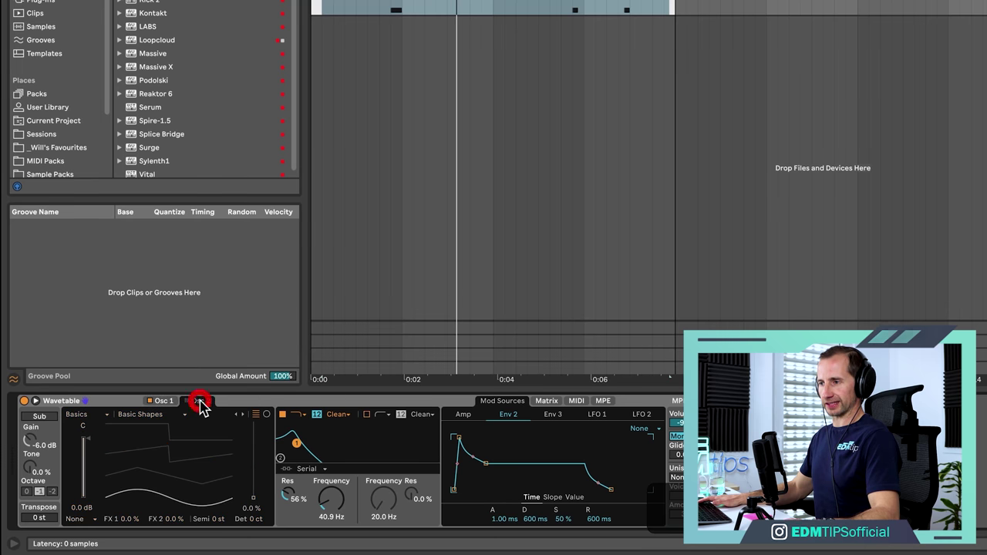
left_click(199, 401)
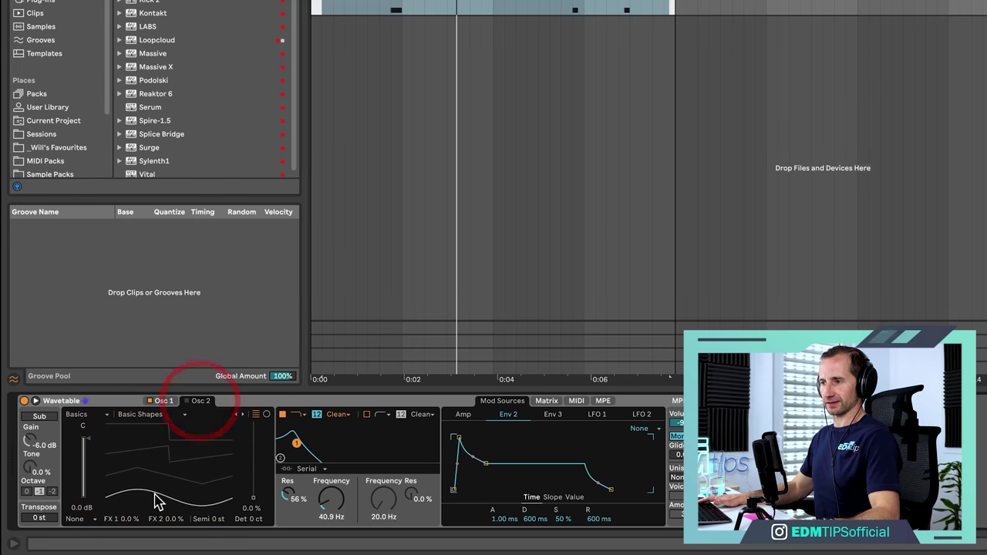
key("space")
left_click_drag(121, 497, 119, 444)
left_click(187, 401)
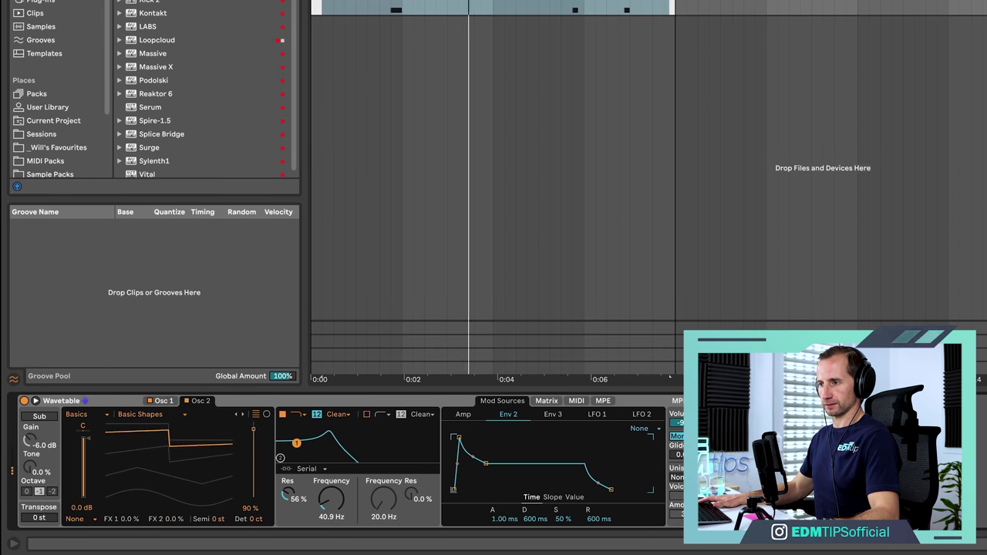
mouse_move(253, 426)
left_mouse_down()
mouse_move(253, 488)
mouse_move(253, 430)
left_mouse_up()
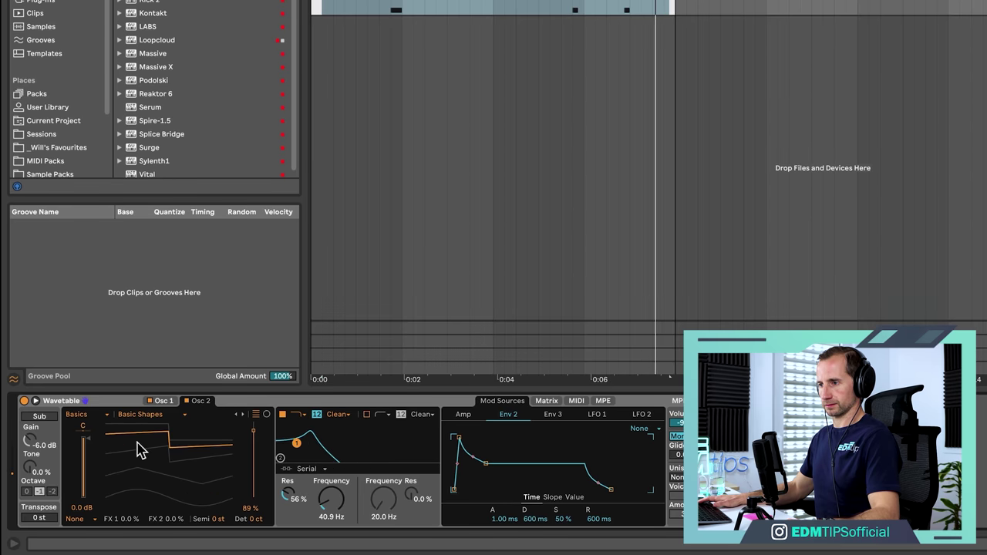
Try Osc 2 transposed by 12 and by -12 semitones, and return it to 0 st.
left_click(214, 520)
type("12")
key("Return")
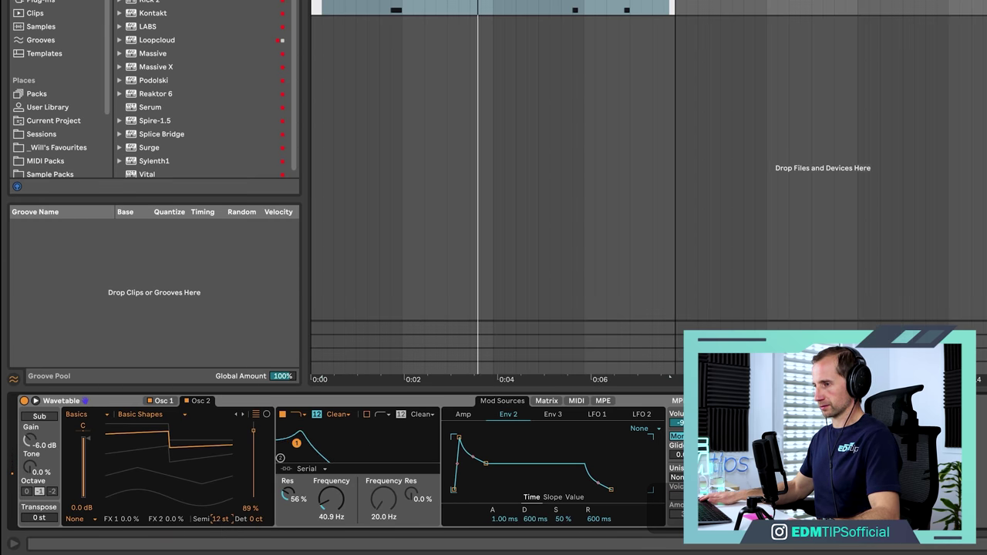
type("0")
key("Return")
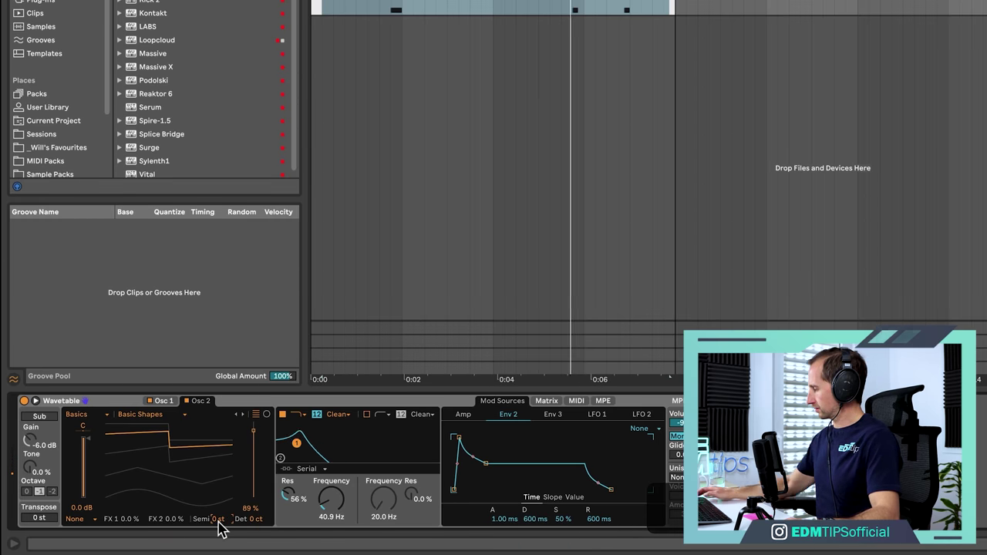
type("-12")
key("Return")
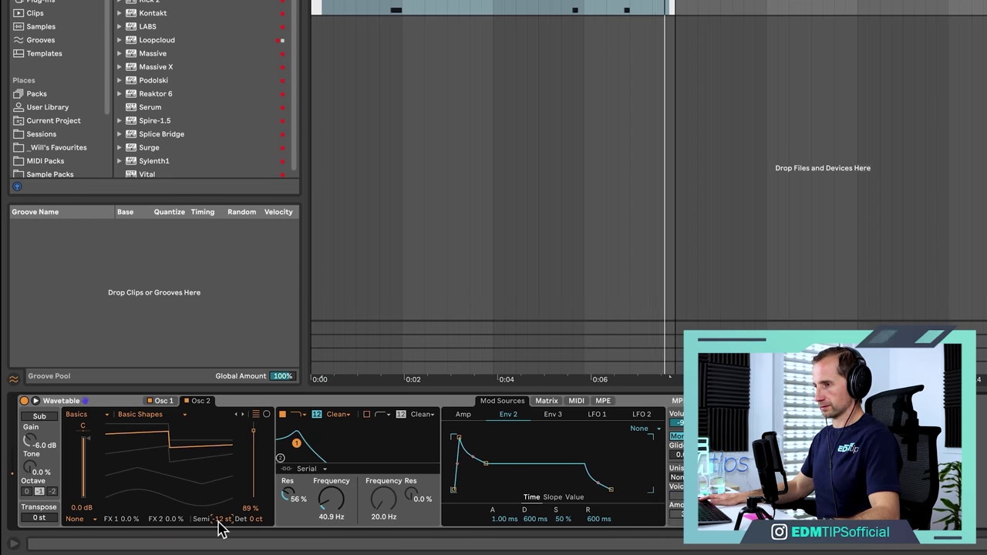
type("0")
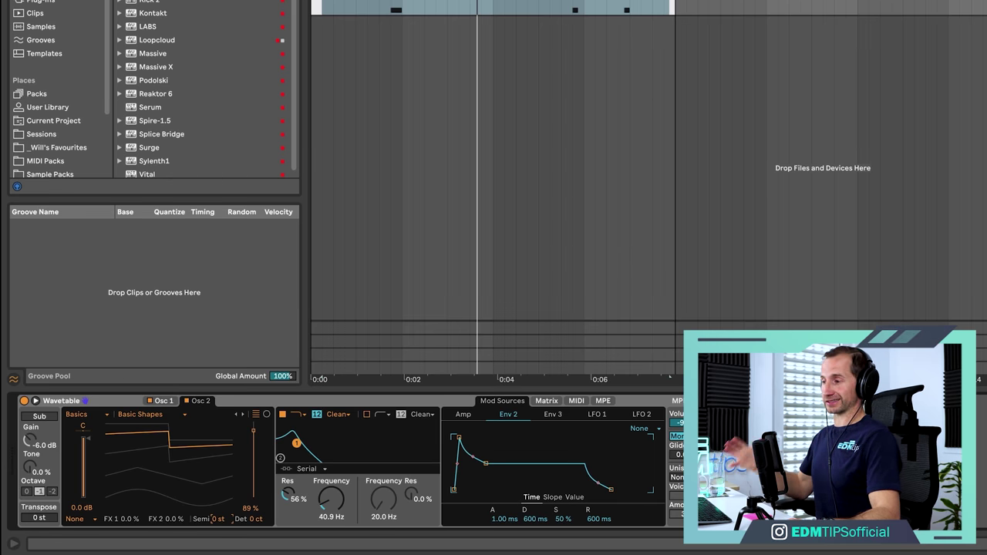
Set Wavetable's unison to Classic with 4 voices and raise the first filter's resonance to 61 %.
left_click(691, 479)
left_click(553, 414)
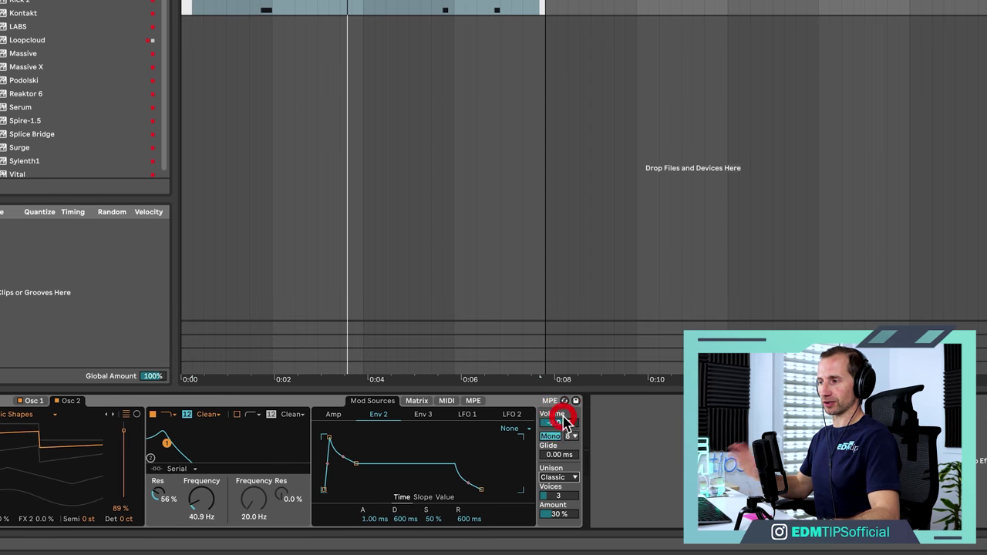
key("space")
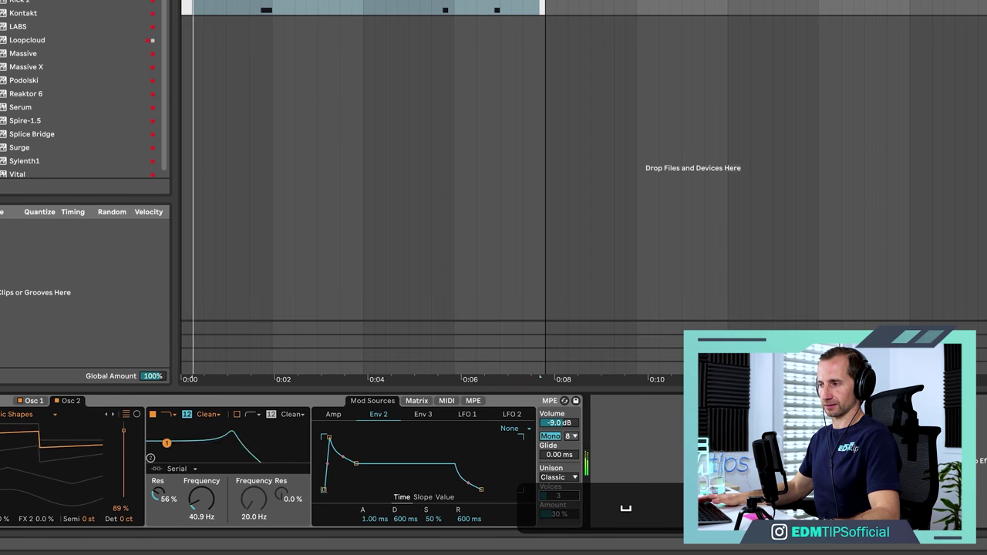
left_click_drag(559, 496, 559, 491)
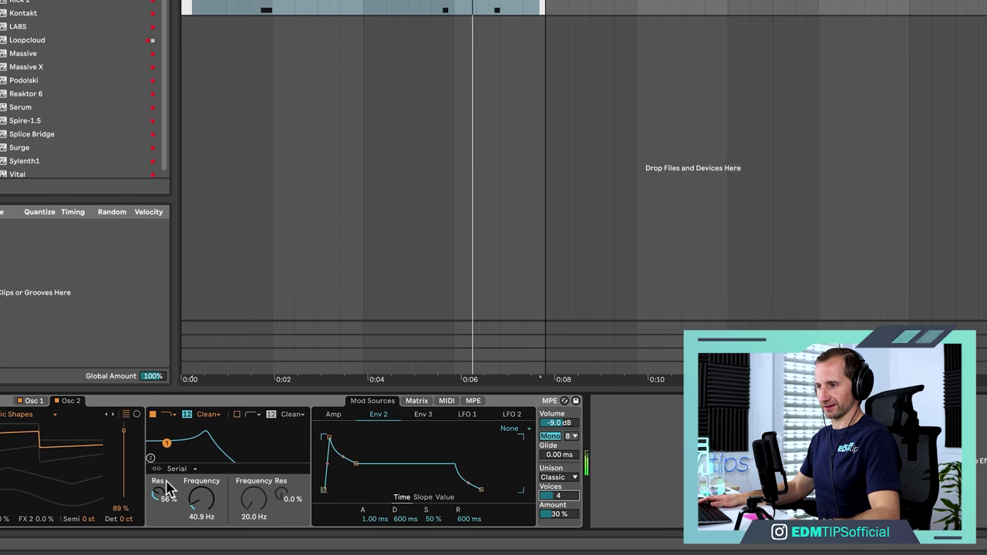
left_click_drag(159, 494, 159, 488)
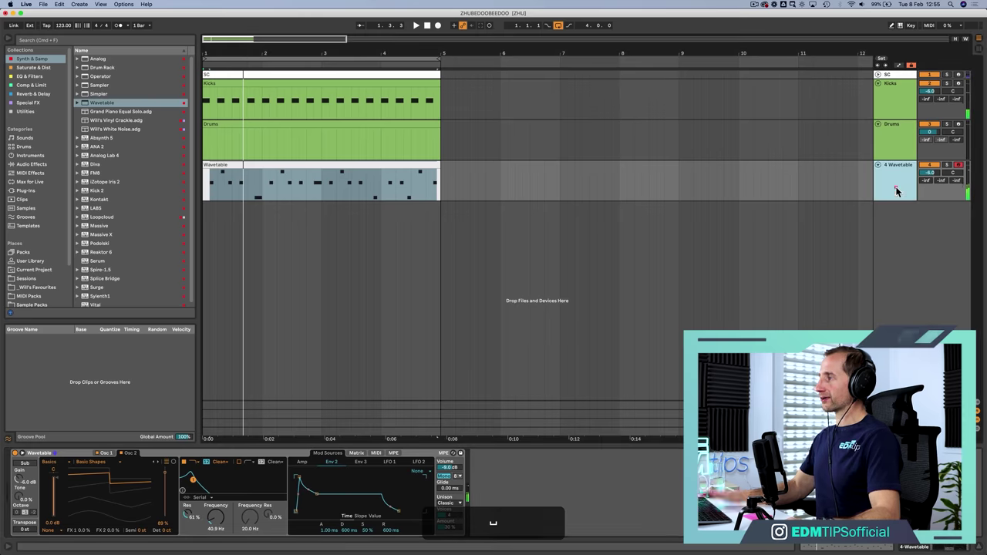
Insert a MIDI track below the Wavetable track, and name the two tracks Bass and Sub Bass.
left_click(897, 191)
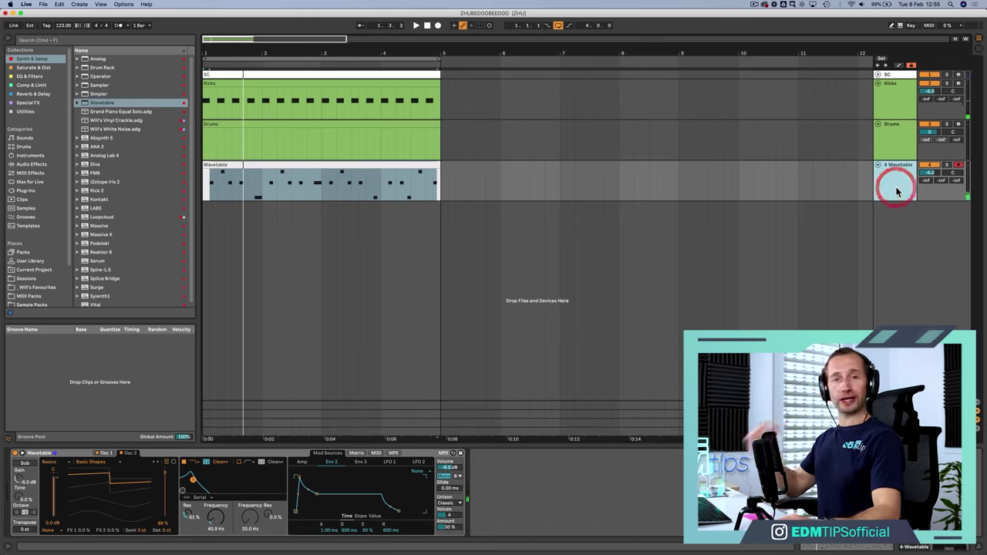
key("shift+super+t")
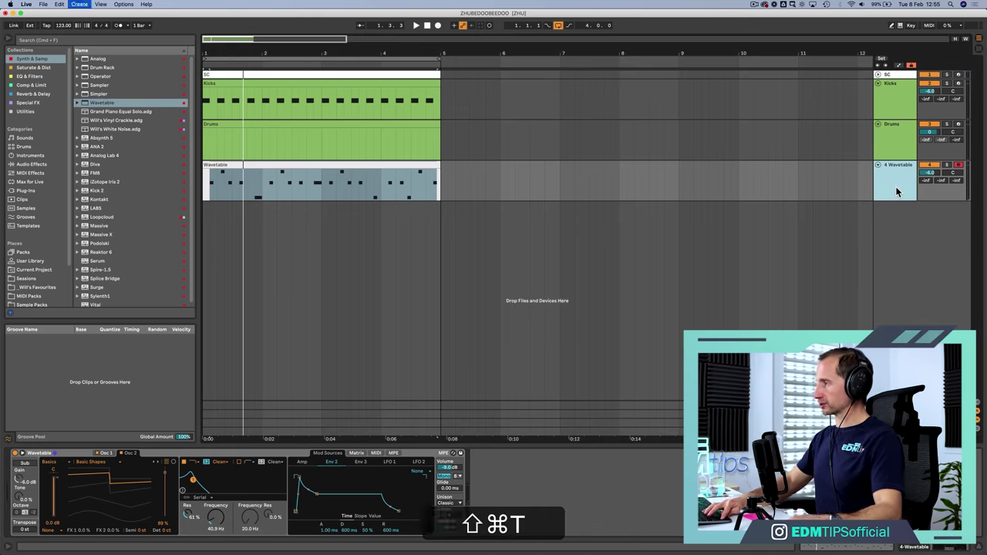
key("super+r")
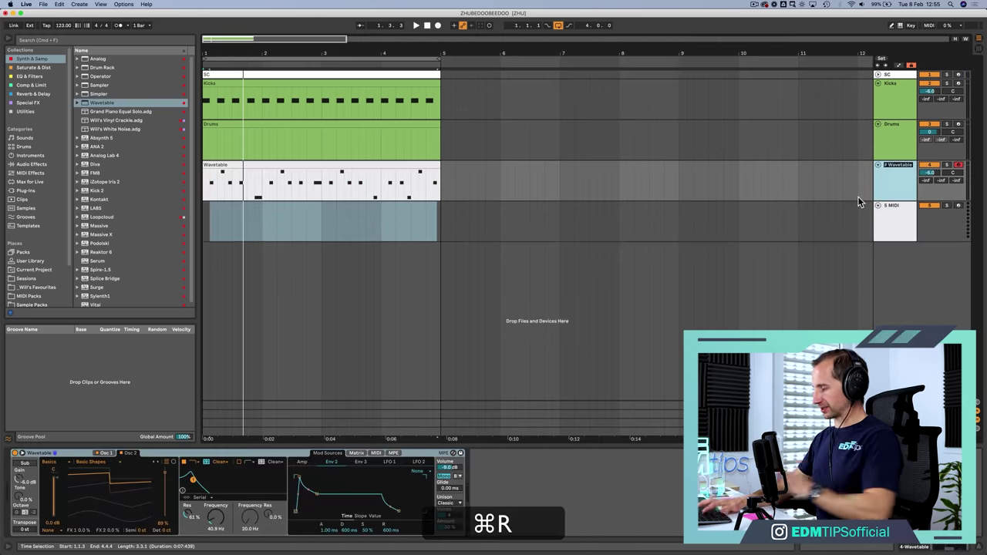
type("V")
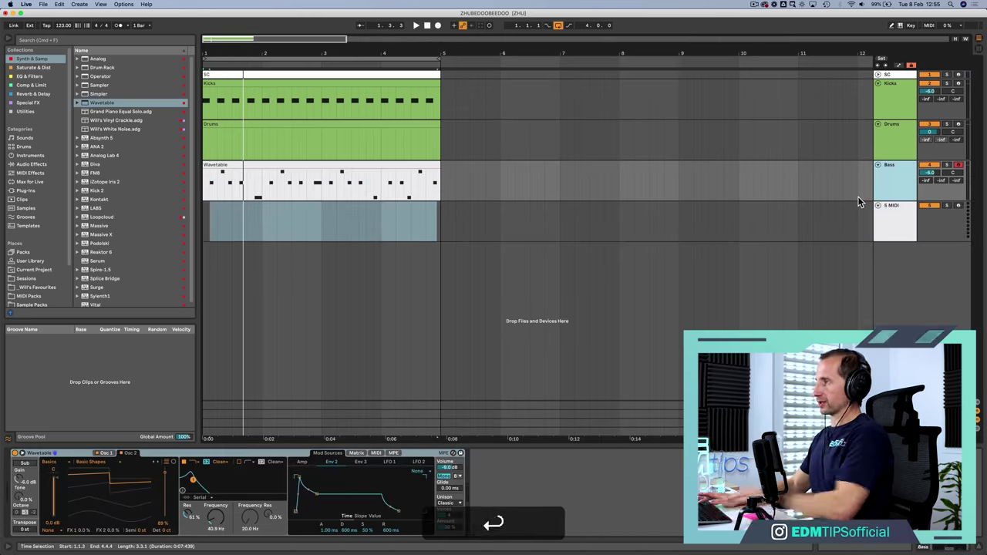
left_click(908, 216)
key("super+r")
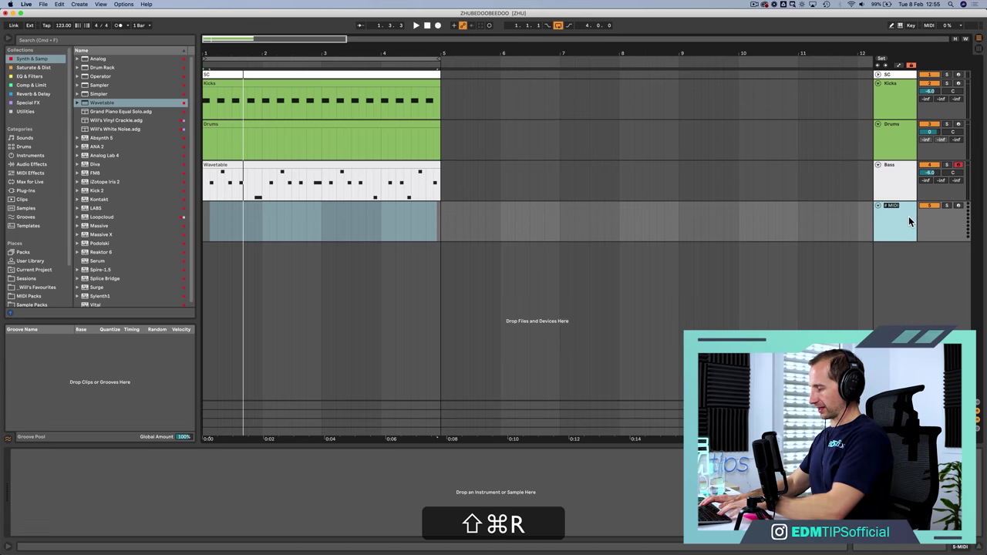
type("Sub Bass")
key("Return")
Color the Bass and Sub Bass tracks yellow and apply the track color to the bass clip.
left_click(890, 189, "shift")
right_click(891, 191)
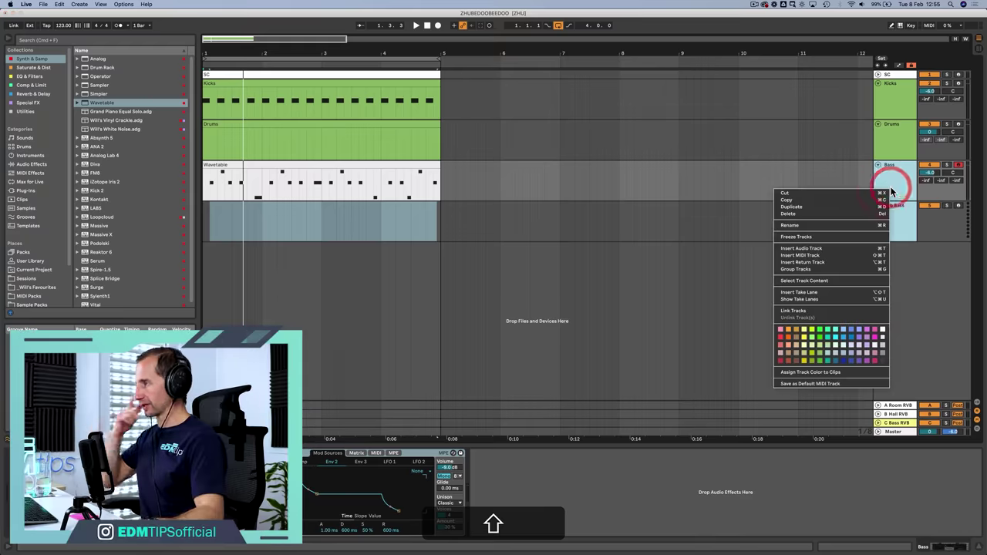
left_click(805, 336)
left_click(901, 136)
left_click(893, 185)
right_click(894, 187)
left_click(837, 381)
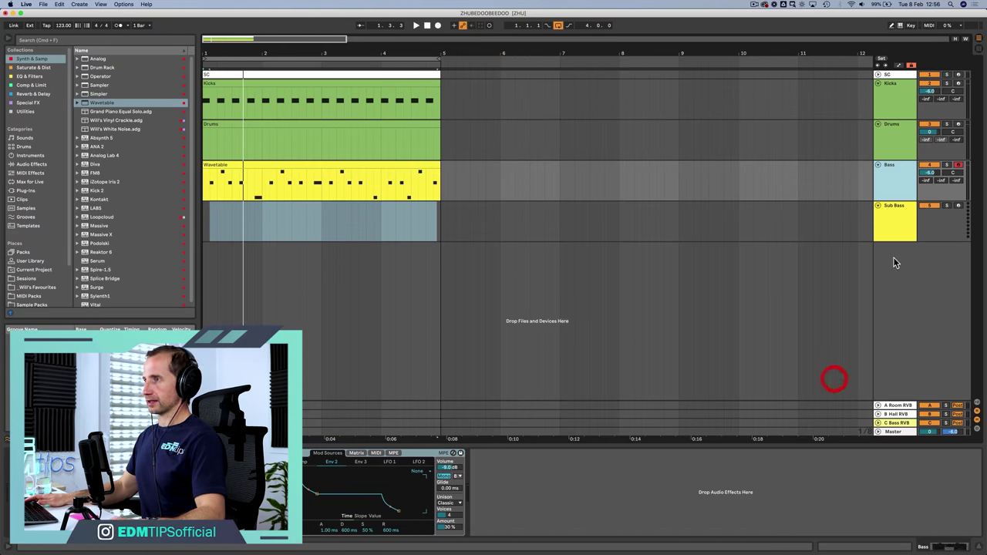
Copy the bass MIDI clip onto the Sub Bass track, starting at 1.1.1.
left_click(883, 231)
left_click(286, 165)
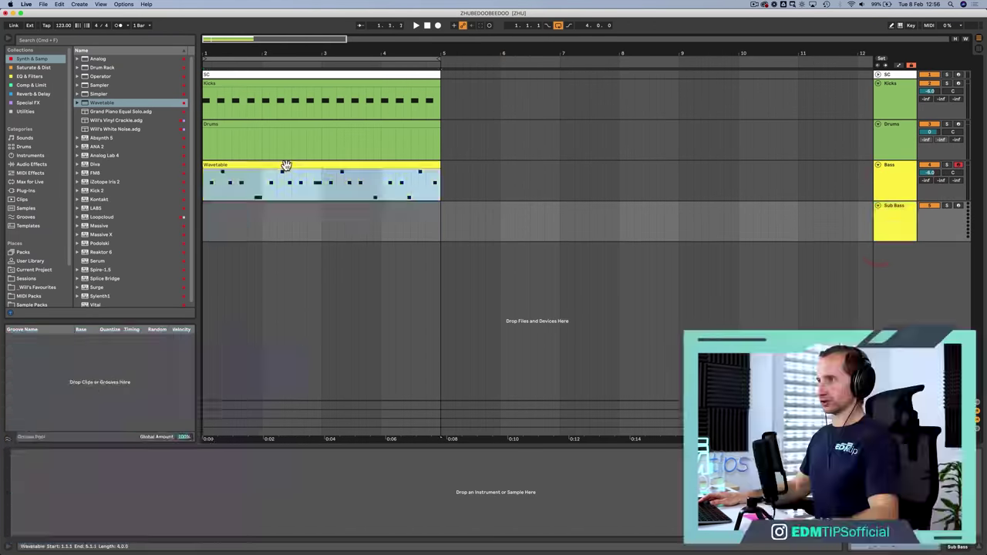
left_click_drag(286, 166, 287, 213, "alt")
Copy the Wavetable device from the Bass track to the Sub Bass track.
left_click(909, 187)
left_click(69, 455)
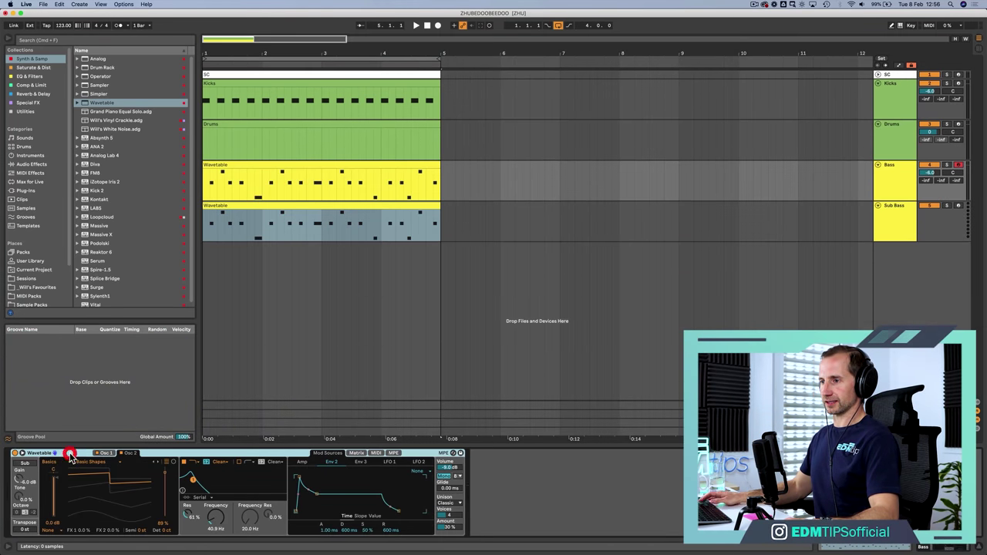
key("super+c")
left_click(884, 226)
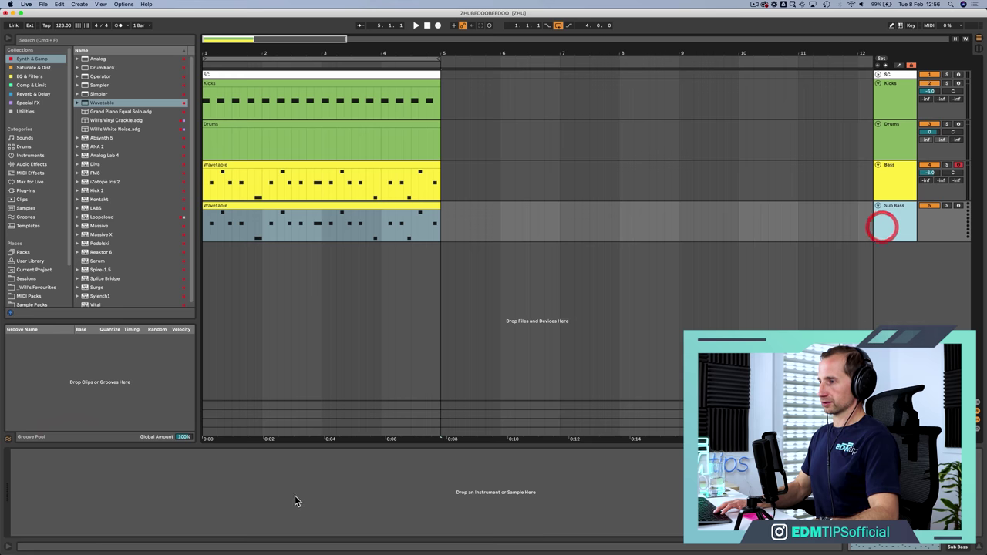
left_click(293, 483)
key("super+v")
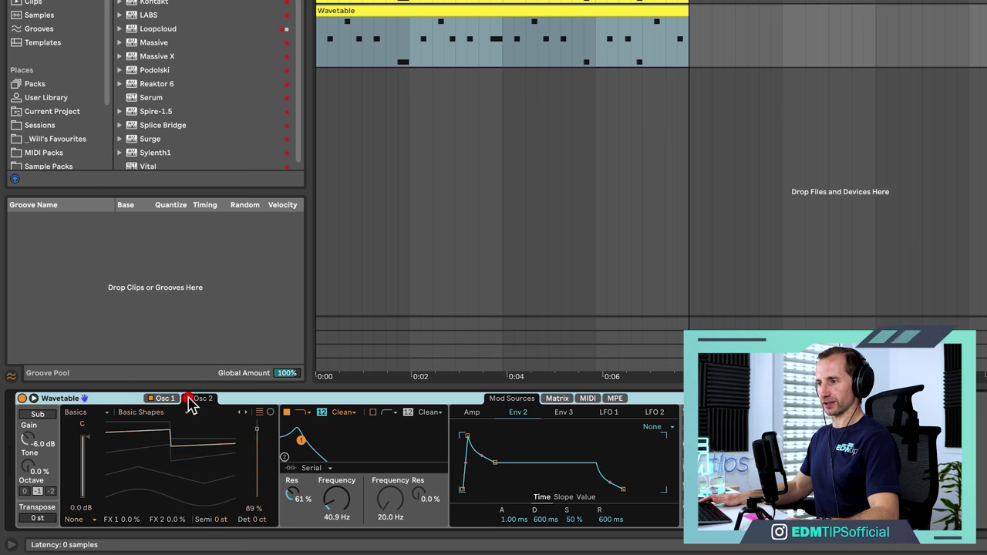
Disable Osc 2 in the Sub Bass track's Wavetable and set its unison to None.
left_click(188, 398)
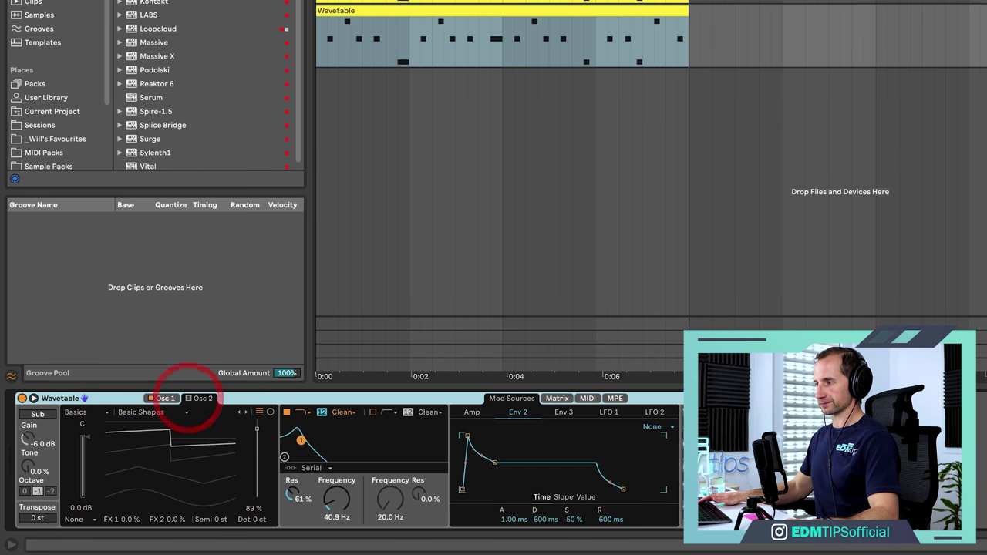
left_click(599, 477)
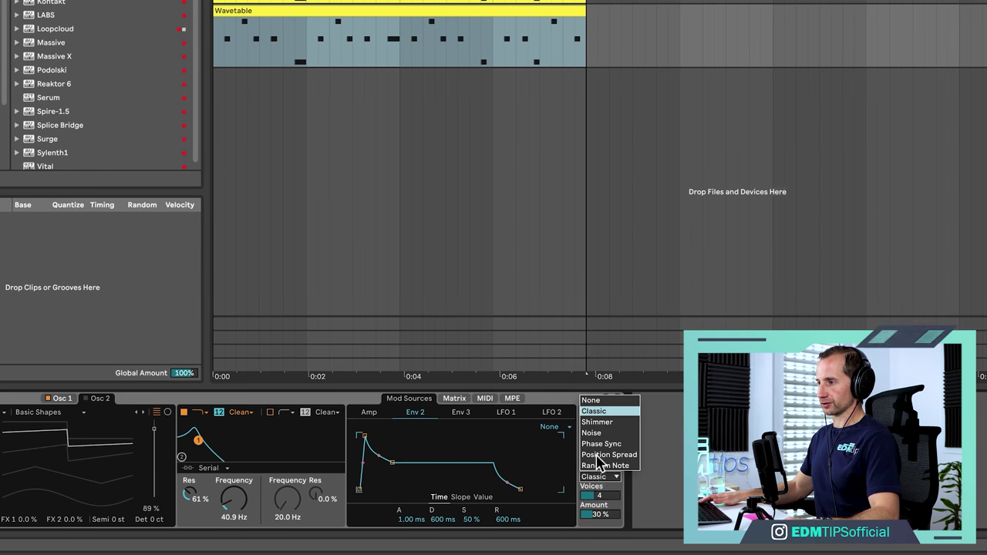
left_click(592, 400)
Set the Sub Bass Wavetable's Osc 1 position to 0 % for a sine, and play the track soloed.
left_click(63, 400)
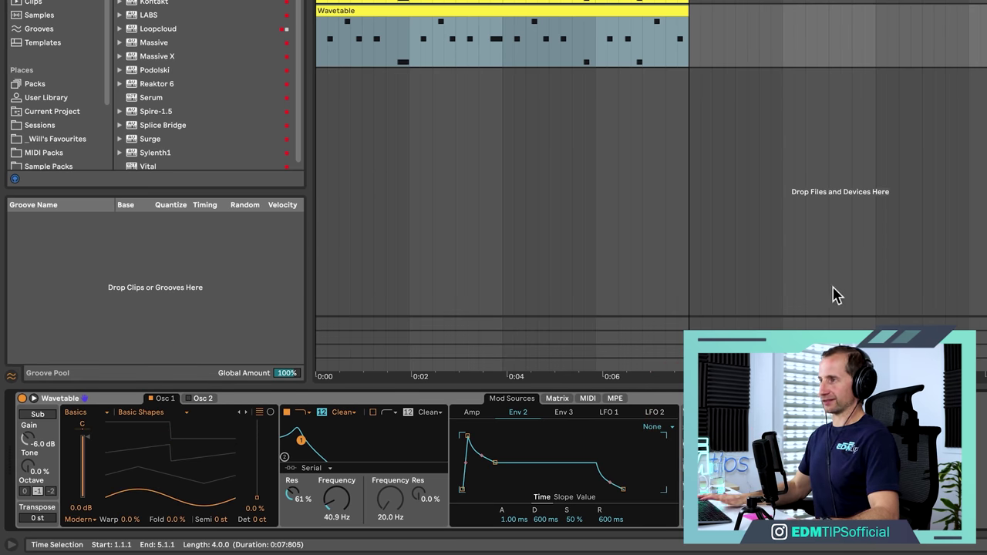
key("space")
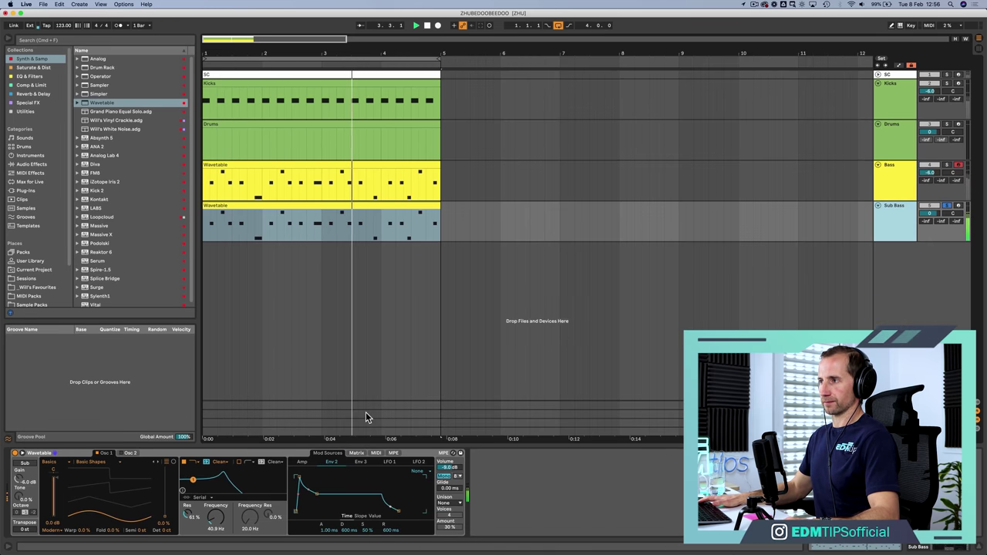
key("space")
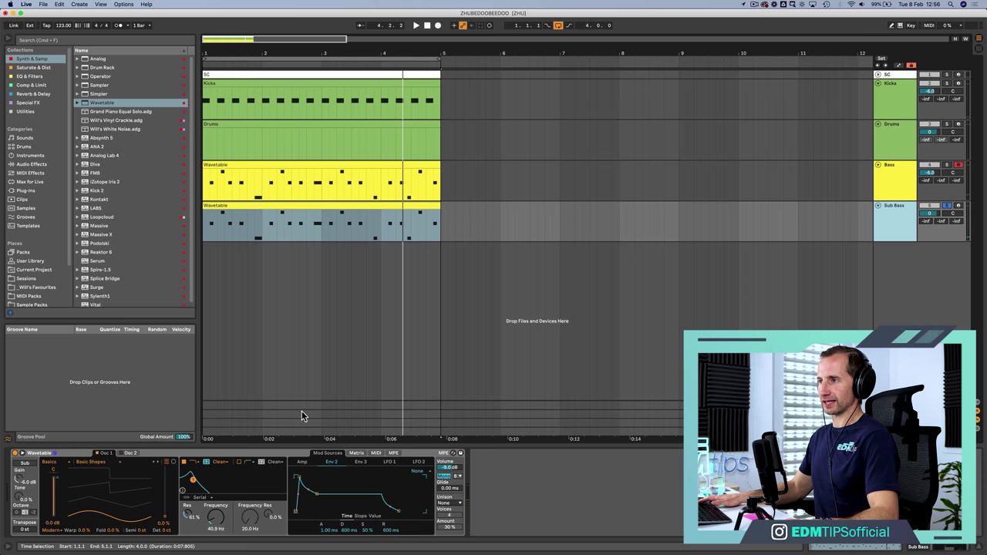
Lengthen all notes in the Sub Bass clip by two sixteenths.
double_click(263, 204)
left_click(288, 393)
key("super+a")
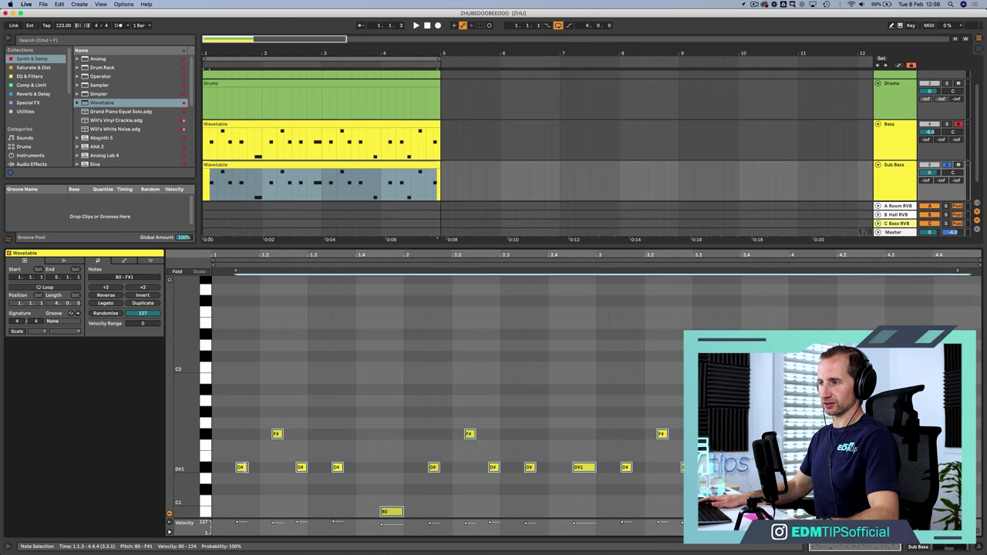
left_click_drag(244, 468, 270, 466)
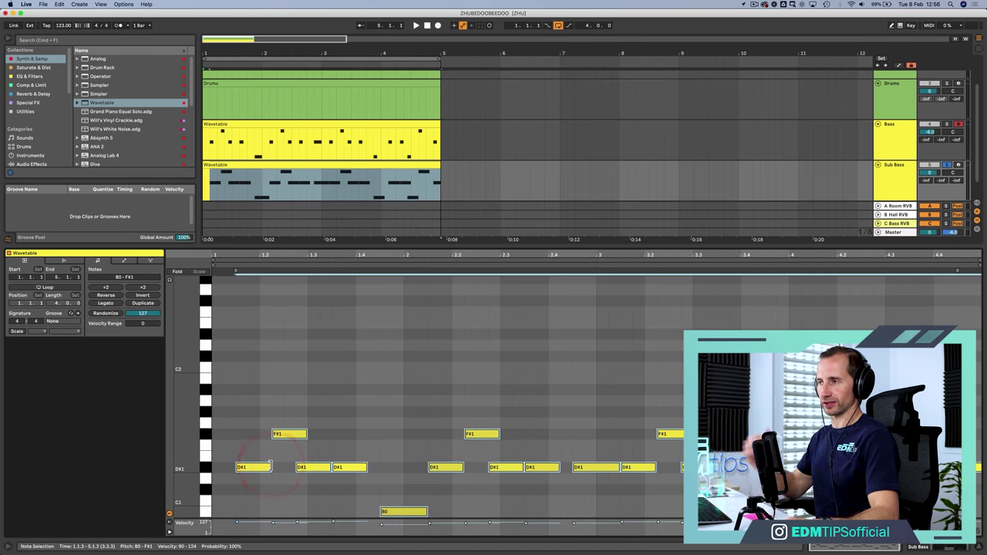
Play the soloed sub, undo the last note lengthening, and lengthen all Sub Bass notes by one sixteenth instead.
key("space")
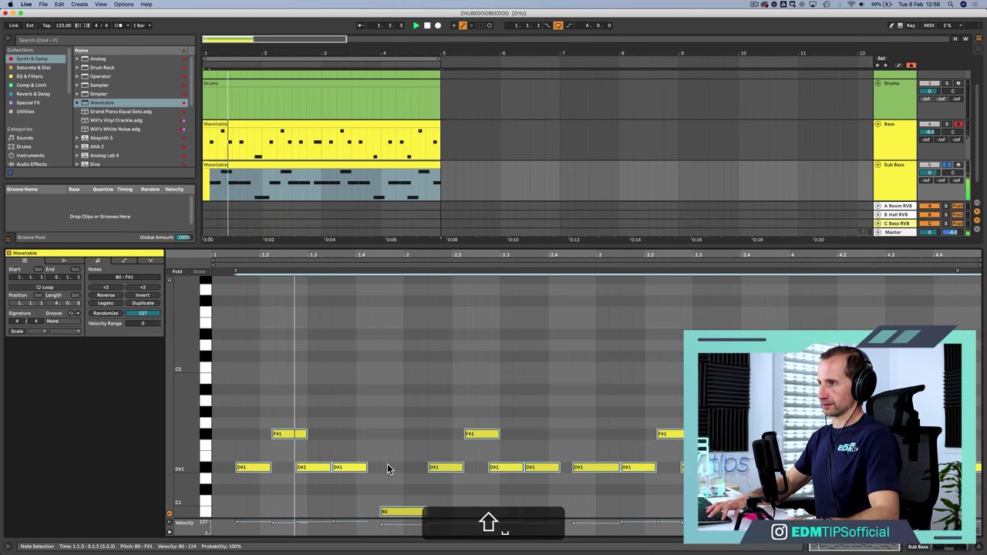
key("shift+Tab")
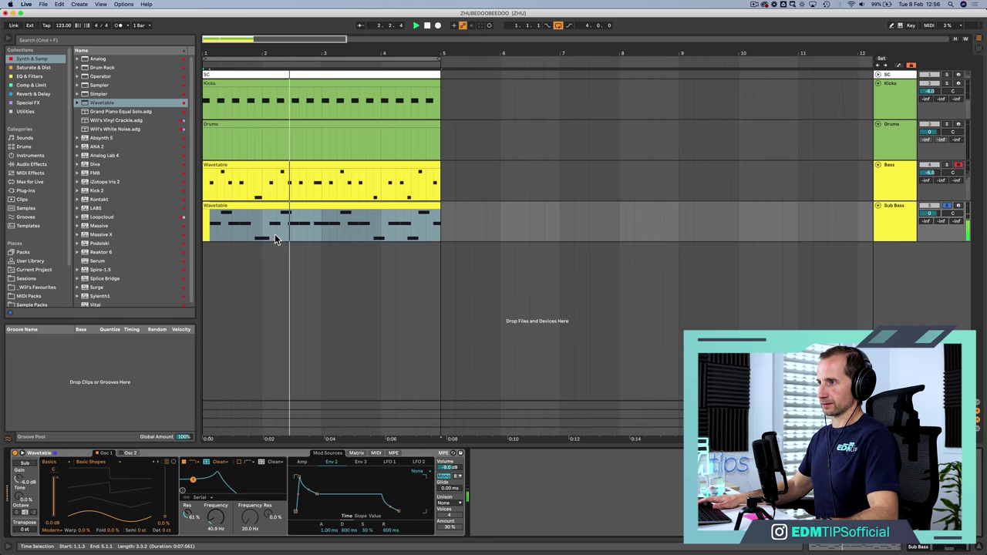
key("space")
double_click(265, 205)
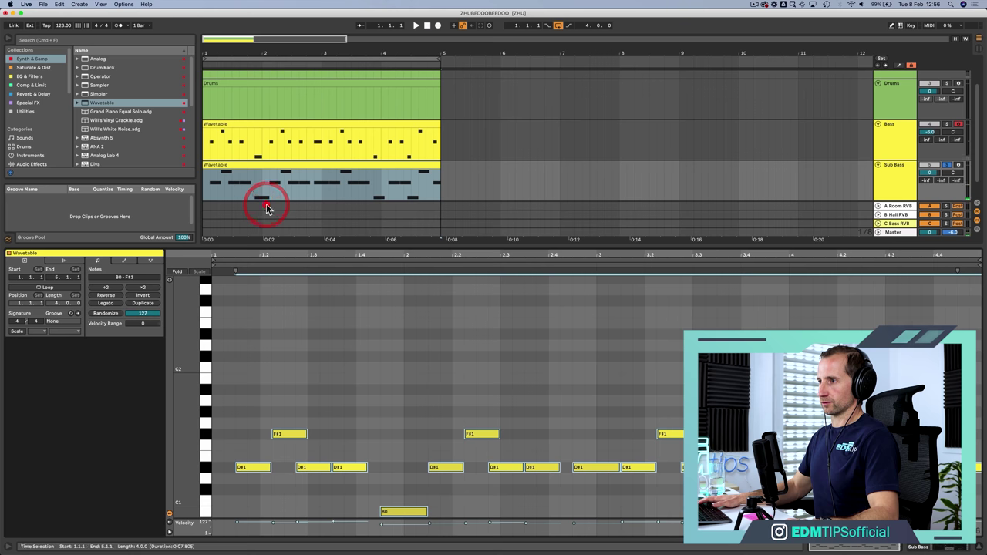
left_click(280, 402)
key("super+z")
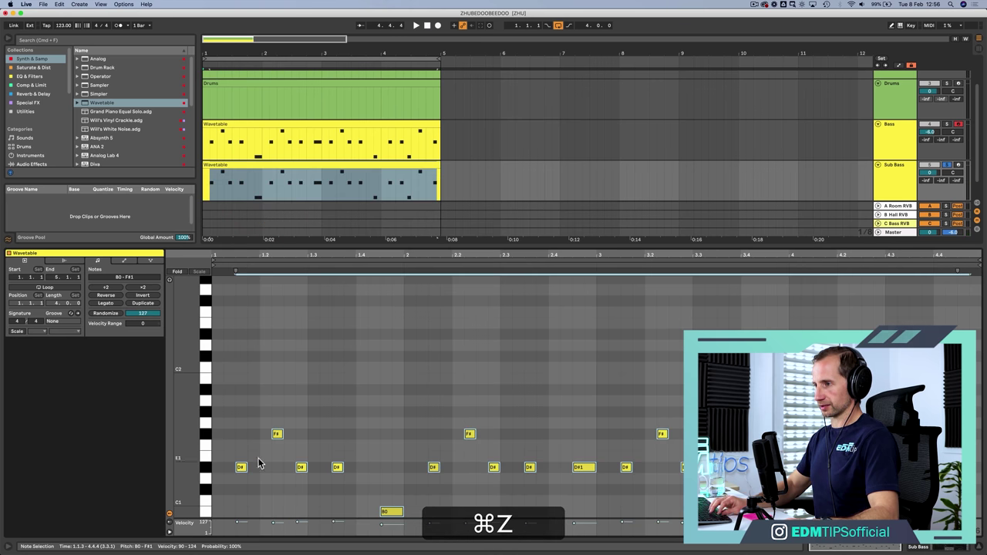
left_click_drag(245, 471, 258, 468)
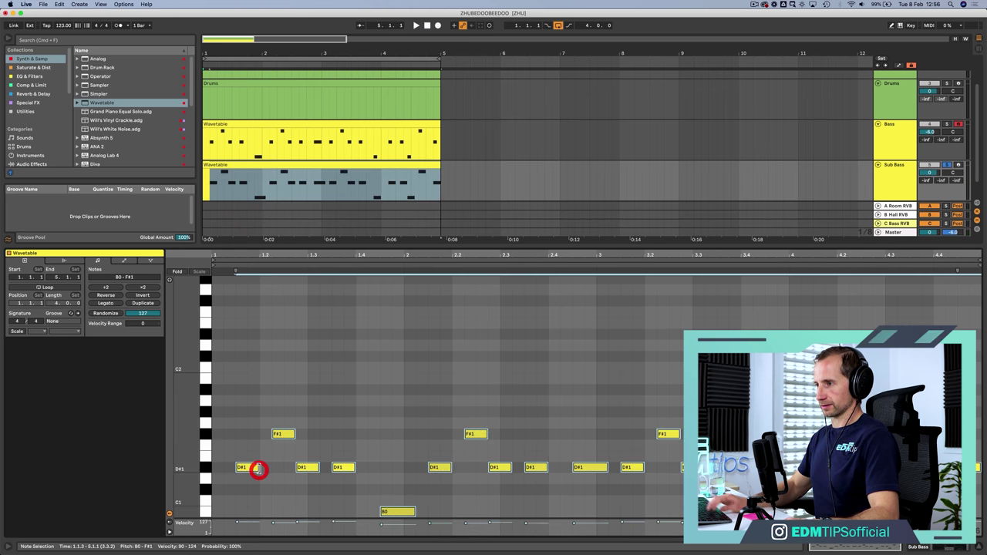
Set the amp envelope's sustain to -5.2 dB in the Sub Bass Wavetable while the loop plays.
key("shift+Tab")
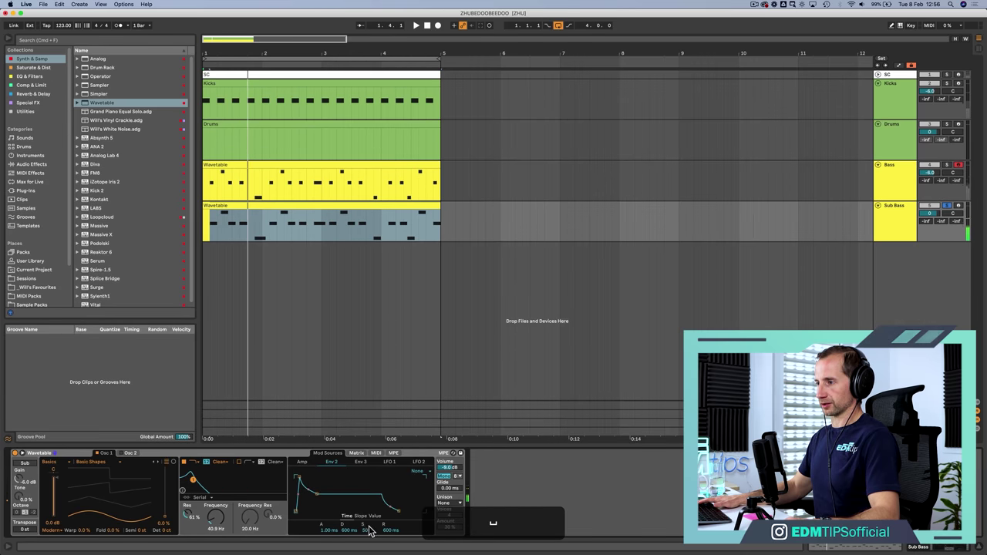
left_click(301, 462)
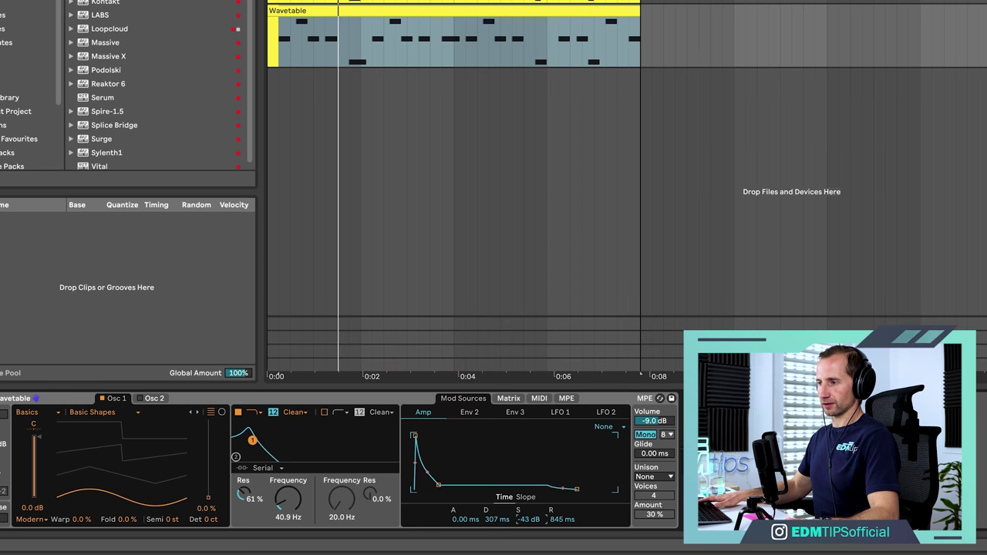
key("space")
left_click_drag(530, 520, 530, 491)
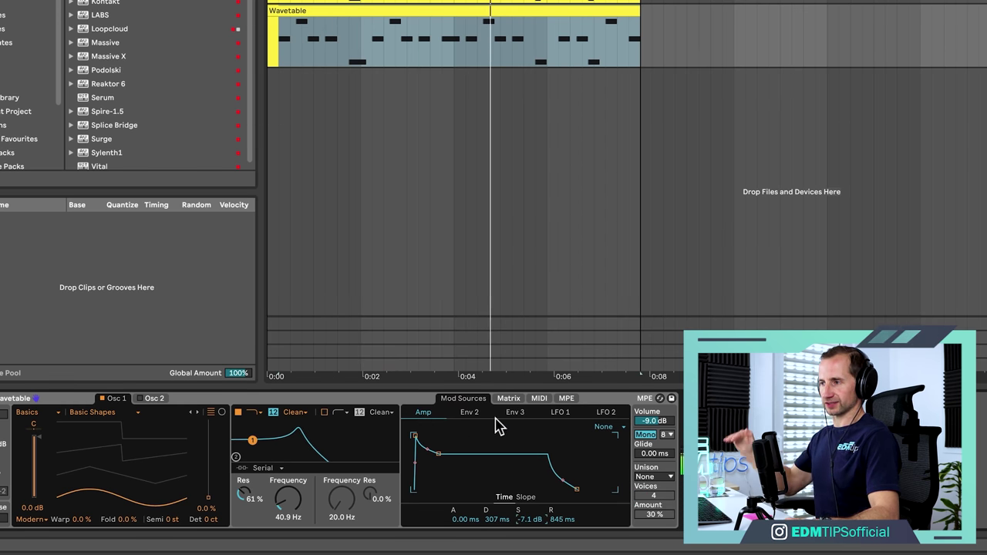
left_click_drag(518, 521, 518, 511)
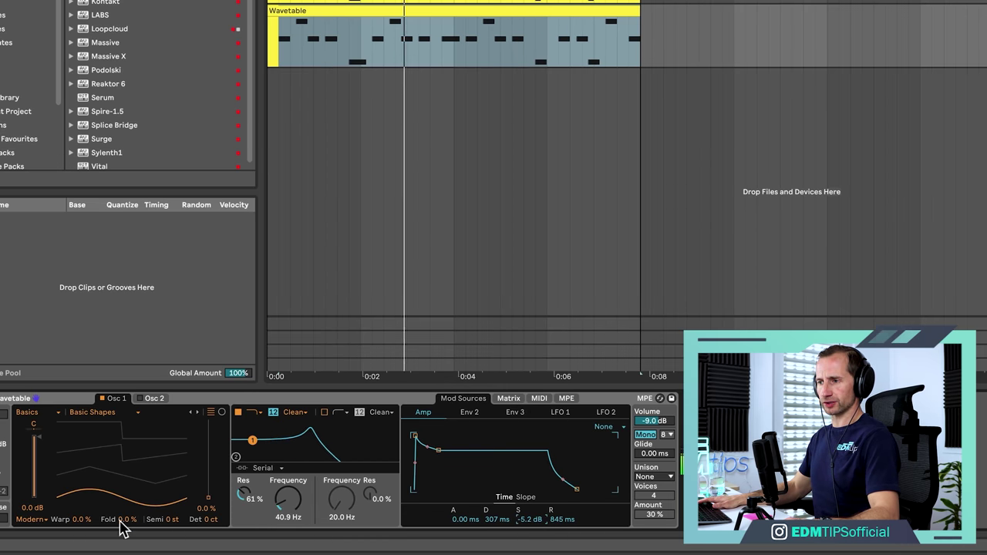
Try shifting Osc 1 by an octave in the Sub Bass Wavetable and reset its semitone offset to 0.
left_click(170, 522)
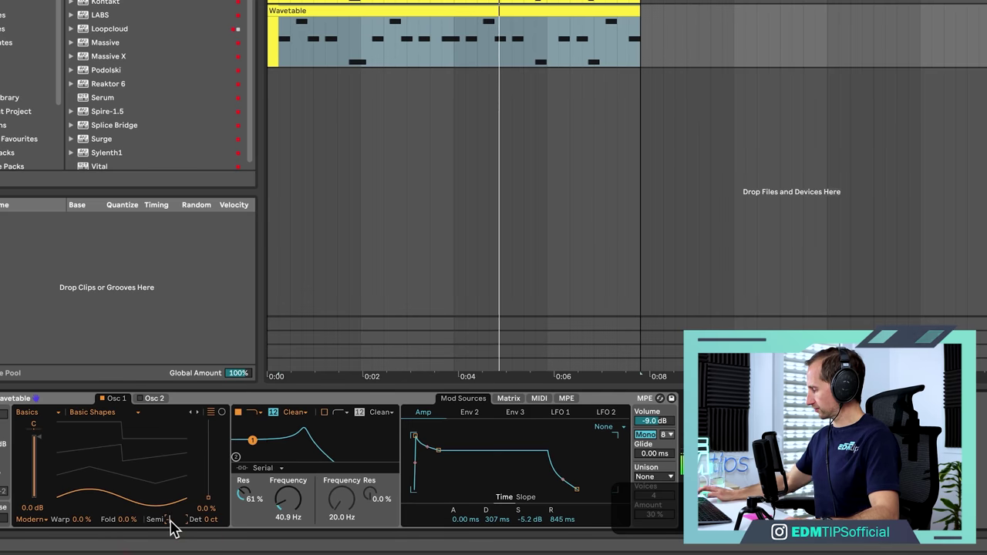
type("12")
key("Return")
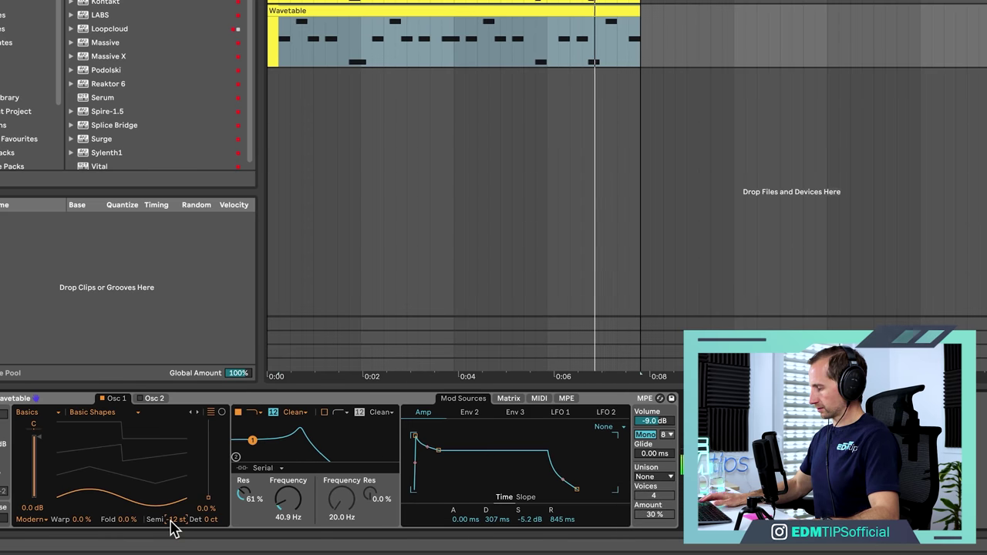
type("0")
key("Return")
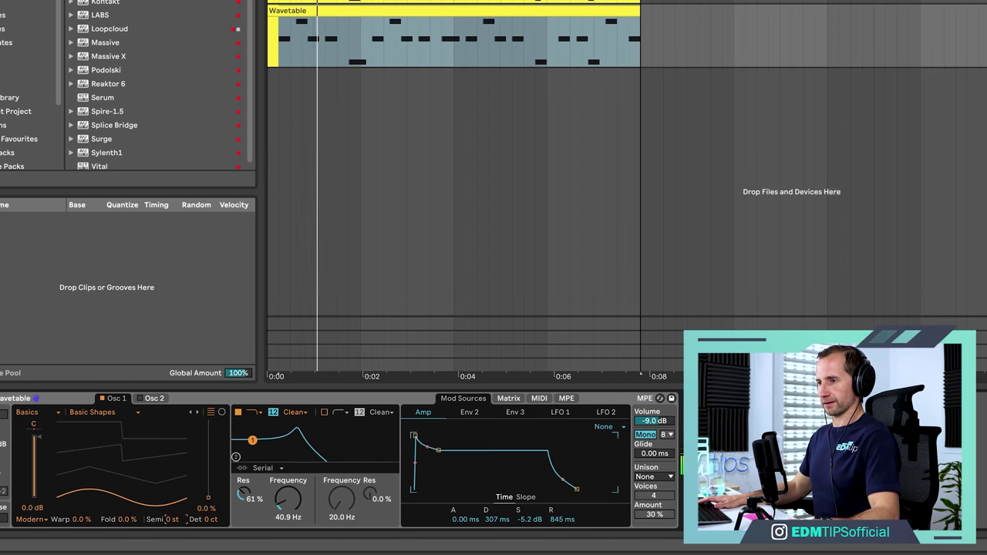
Enable the sub oscillator in the Sub Bass Wavetable and set its gain to -4.5 dB.
left_click(26, 415)
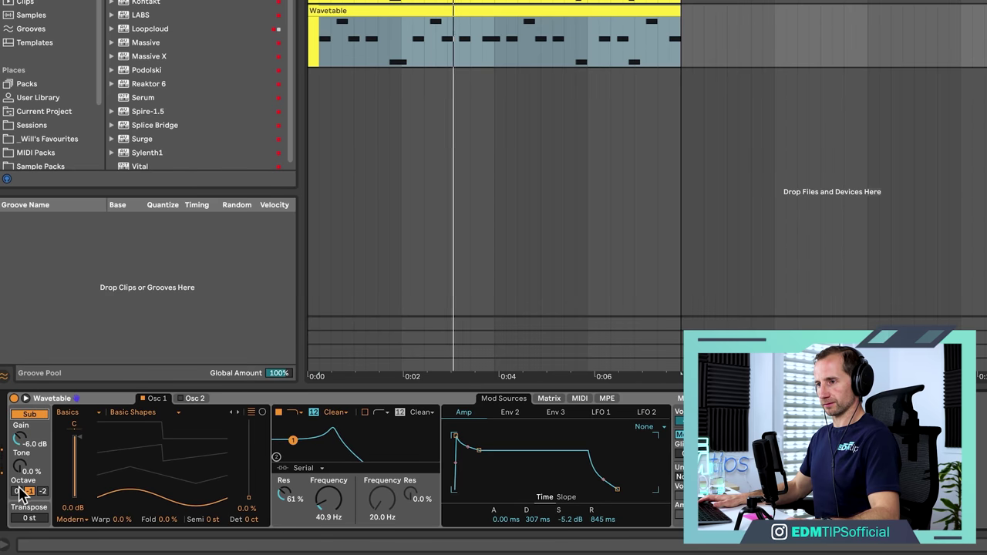
mouse_move(19, 440)
left_mouse_down()
mouse_move(19, 424)
mouse_move(19, 443)
left_mouse_up()
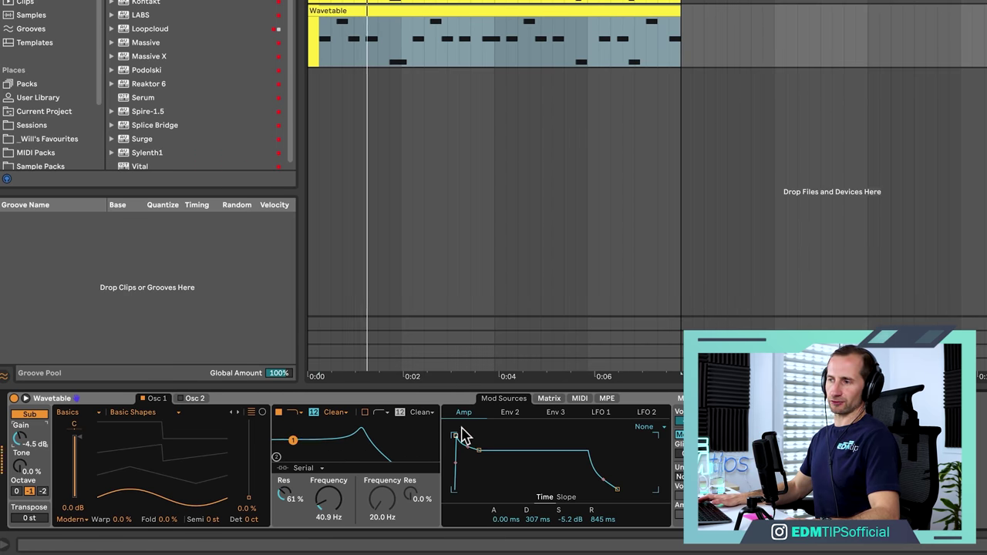
Add EQ Eight to the Sub Bass track with band 1 off and band 8 as a low-pass at 130 Hz.
left_click(30, 76)
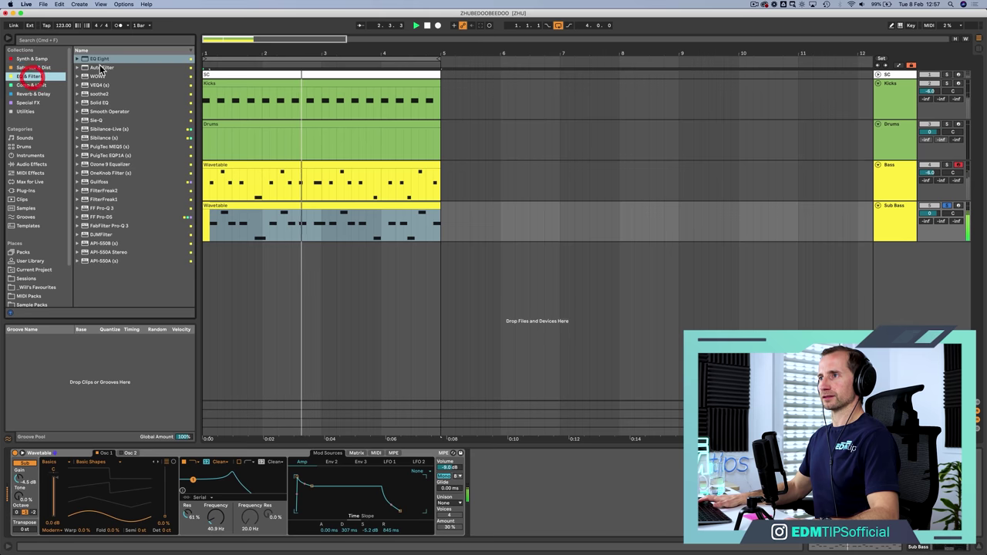
key("space")
left_click(97, 61)
left_click_drag(573, 454, 548, 502)
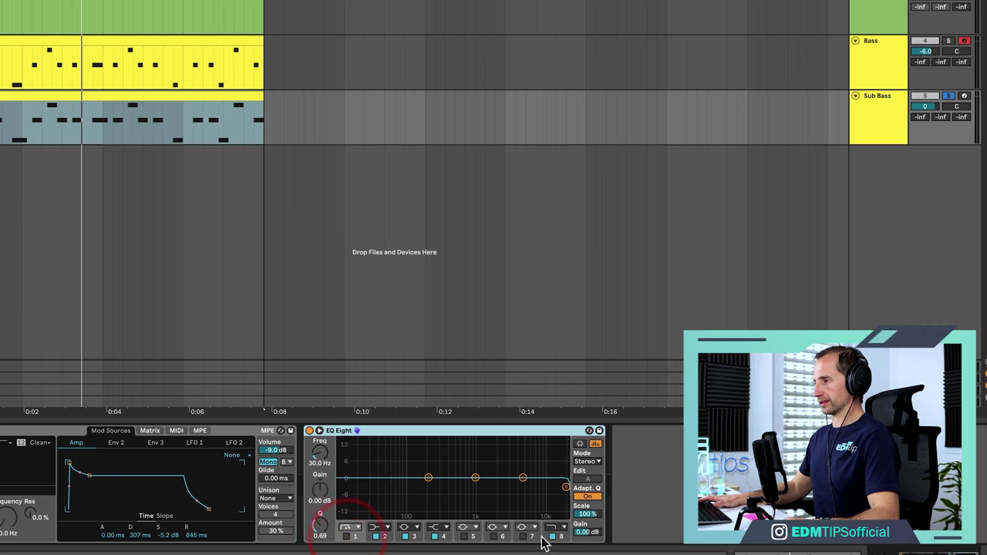
left_click(560, 537)
key("space")
left_click_drag(323, 453, 323, 536)
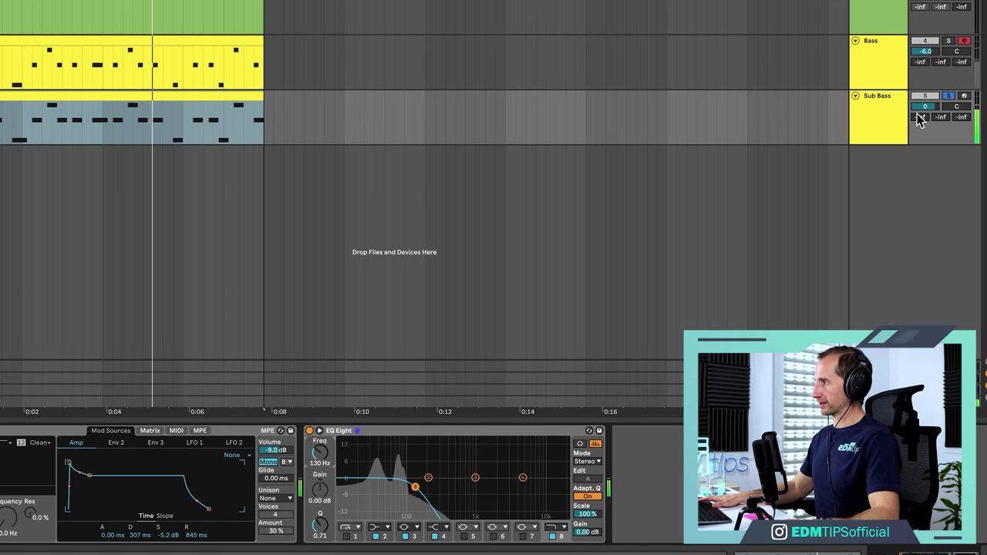
Set the Sub Bass track's volume to -6 dB and stop playback.
left_click(924, 107)
type("-6")
key("Return")
key("space")
Copy the EQ Eight from the Sub Bass track to the end of the Bass track's device chain.
left_click(462, 432)
key("super+c")
left_click(864, 66)
left_click(492, 484)
key("super+v")
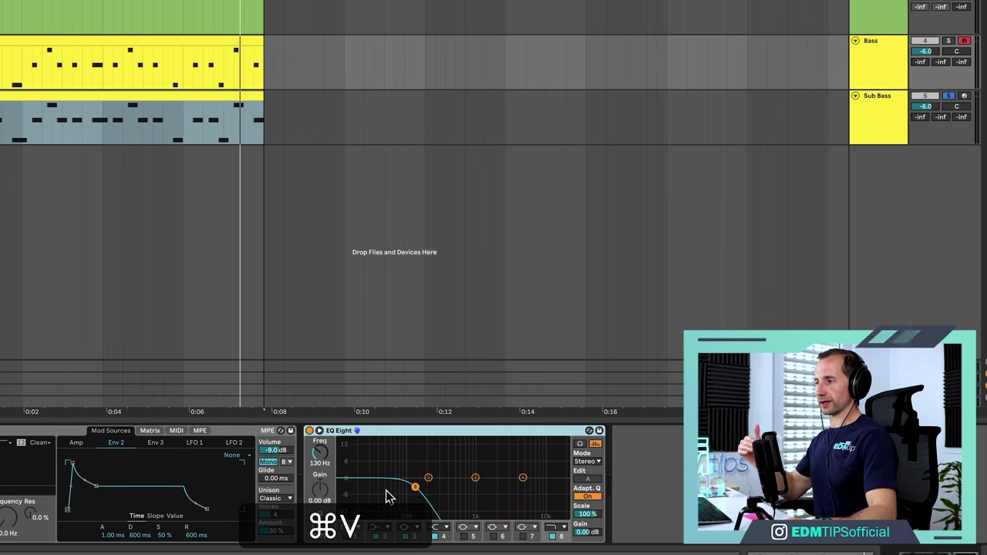
On the Bass track's EQ Eight, turn off band 8 and use band 1 as a high-pass at 102 Hz.
left_click(554, 537)
left_click(351, 537)
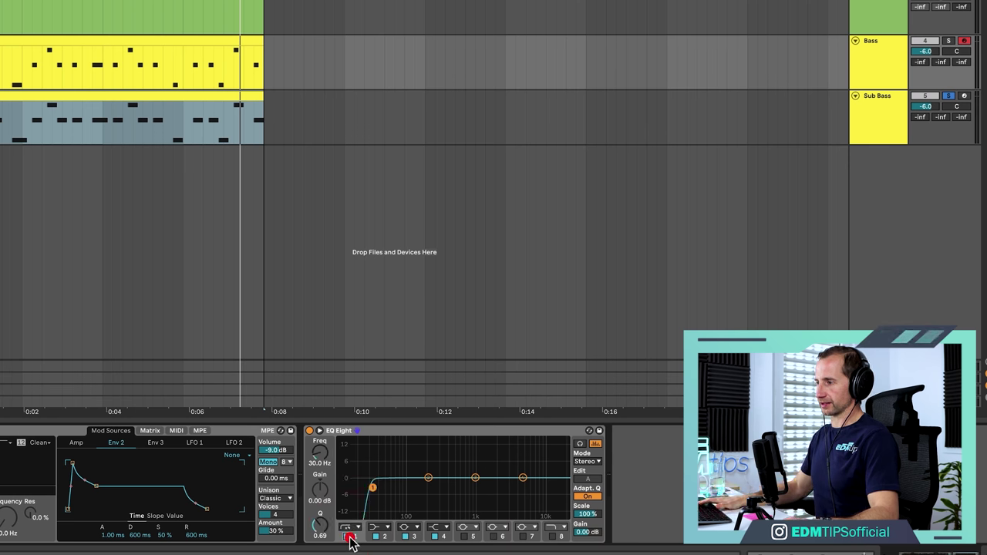
key("space")
mouse_move(320, 454)
left_mouse_down()
mouse_move(320, 394)
mouse_move(321, 452)
left_mouse_up()
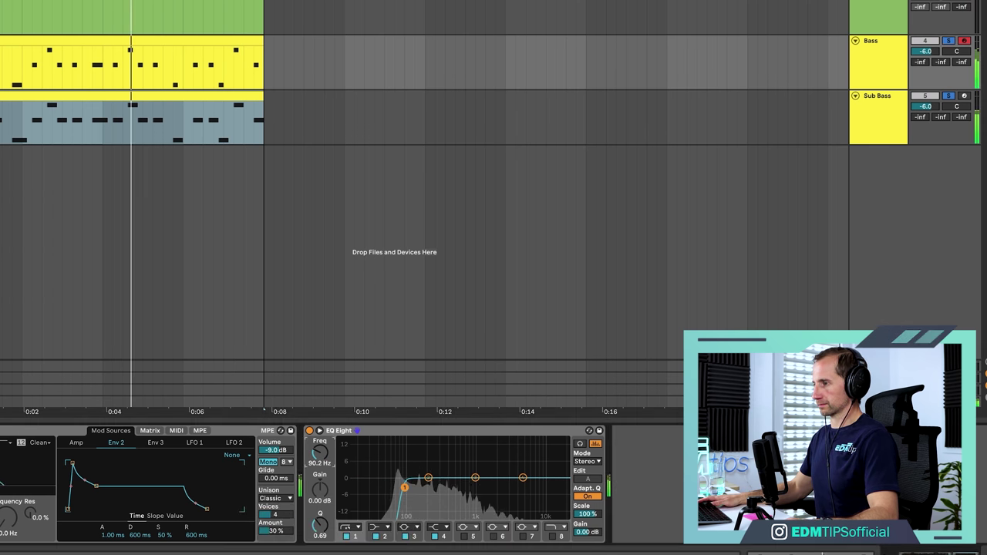
mouse_move(320, 453)
left_mouse_down()
mouse_move(320, 417)
mouse_move(320, 449)
left_mouse_up()
left_click_drag(415, 488, 409, 488)
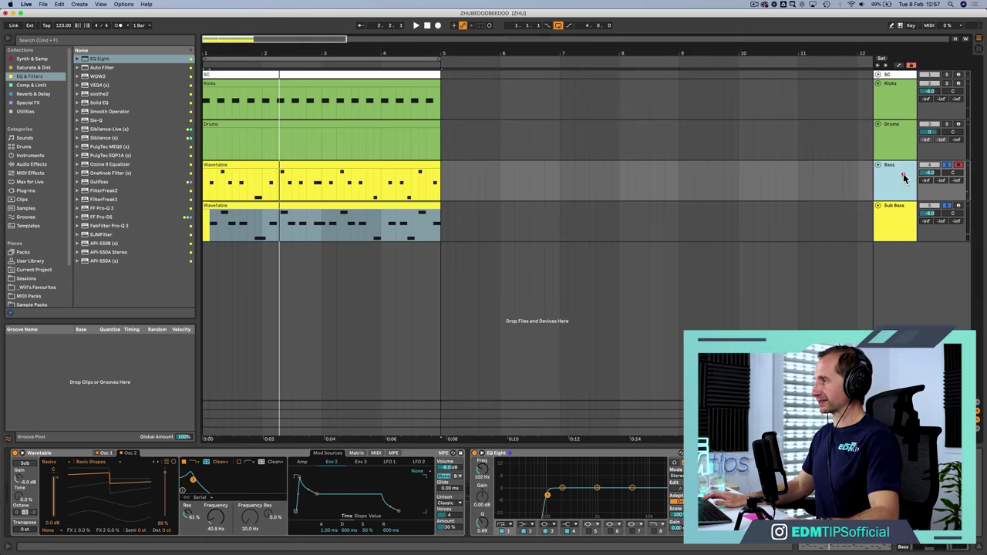
left_click(887, 57)
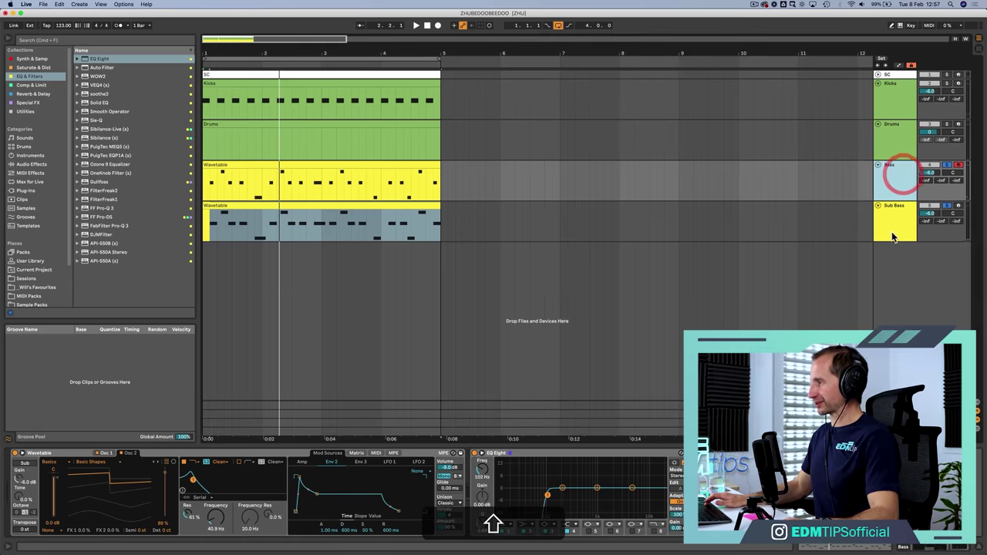
left_click(895, 230)
left_click(898, 175)
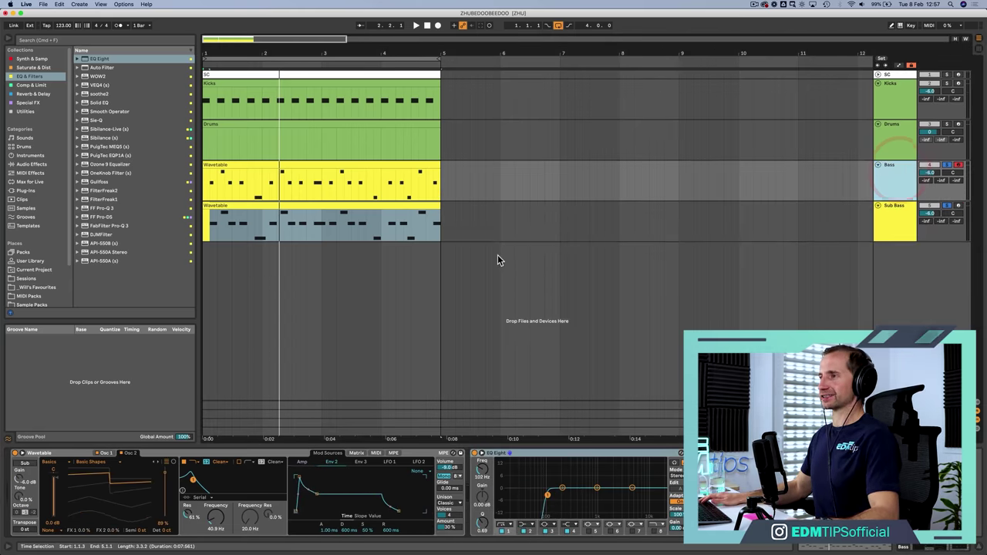
Find the Swing 16ths 64 groove in the library and add it to the Groove Pool.
left_click(66, 362)
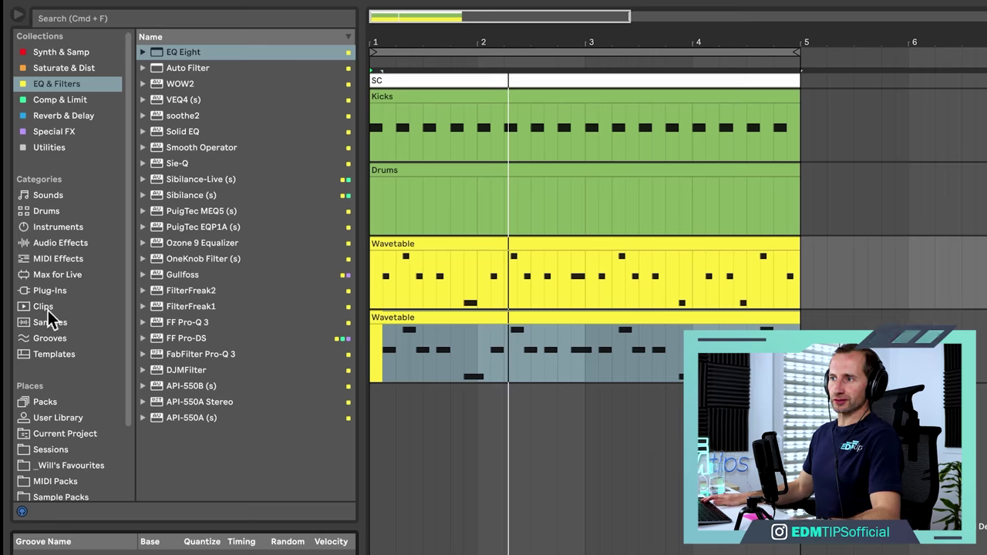
left_click(48, 338)
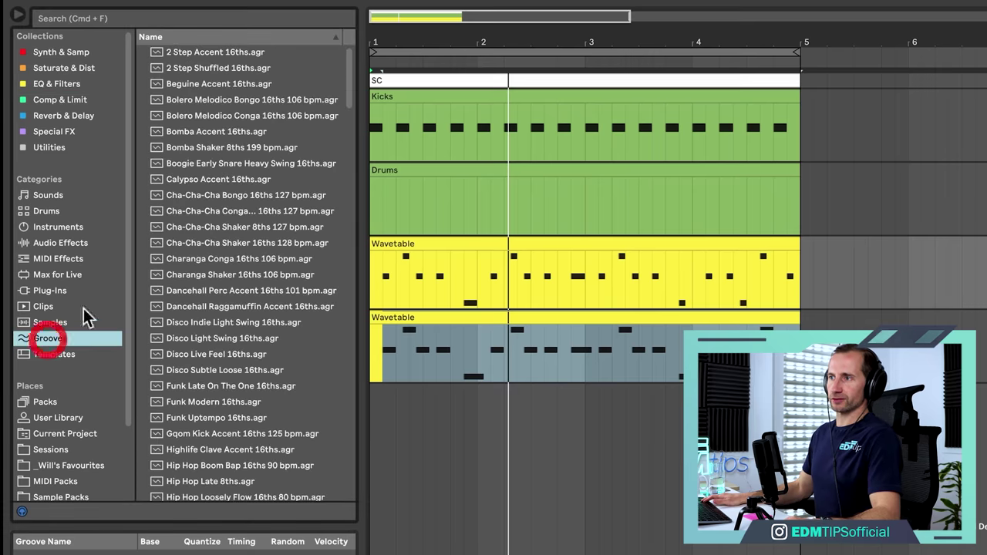
scroll(240, 234, "down", 10)
scroll(240, 234, "down", 15)
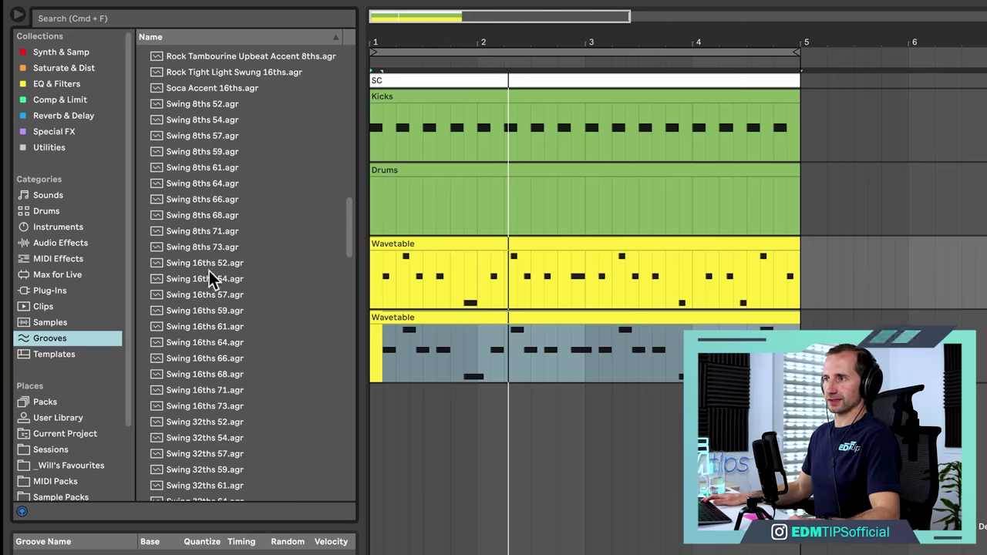
left_click_drag(200, 341, 85, 406)
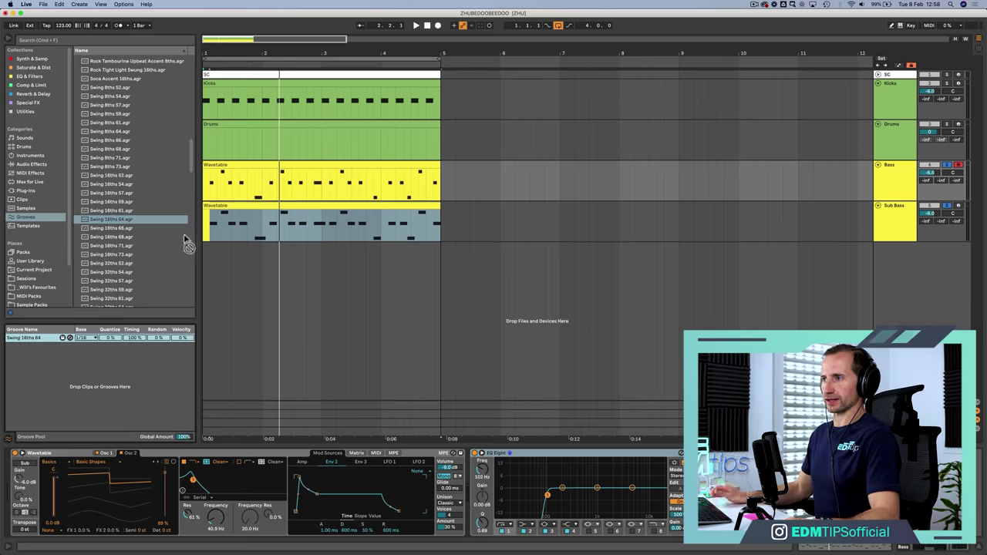
left_click_drag(228, 179, 221, 167)
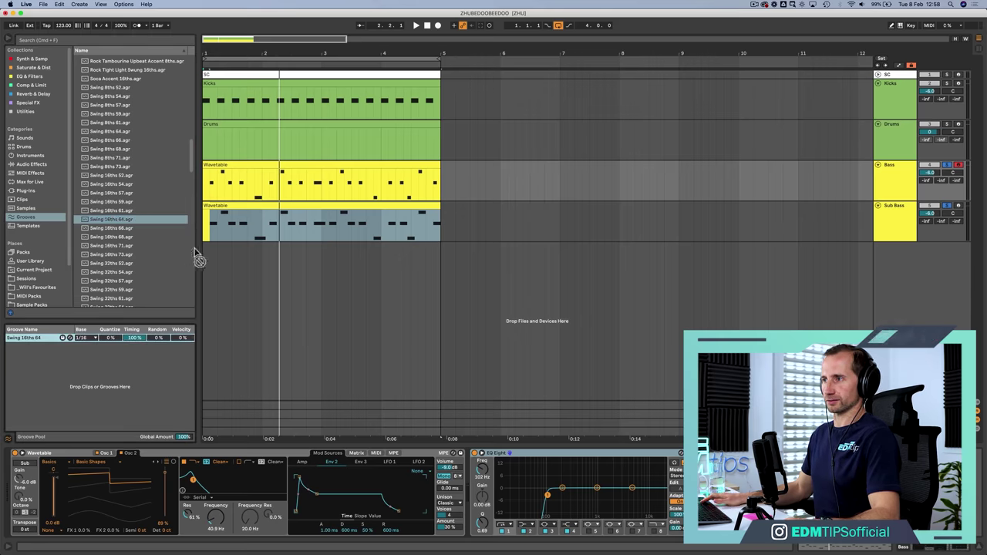
Rename the clip on the Bass track as Bass and the one on the Sub Bass track as Sub Bass.
left_click(221, 166)
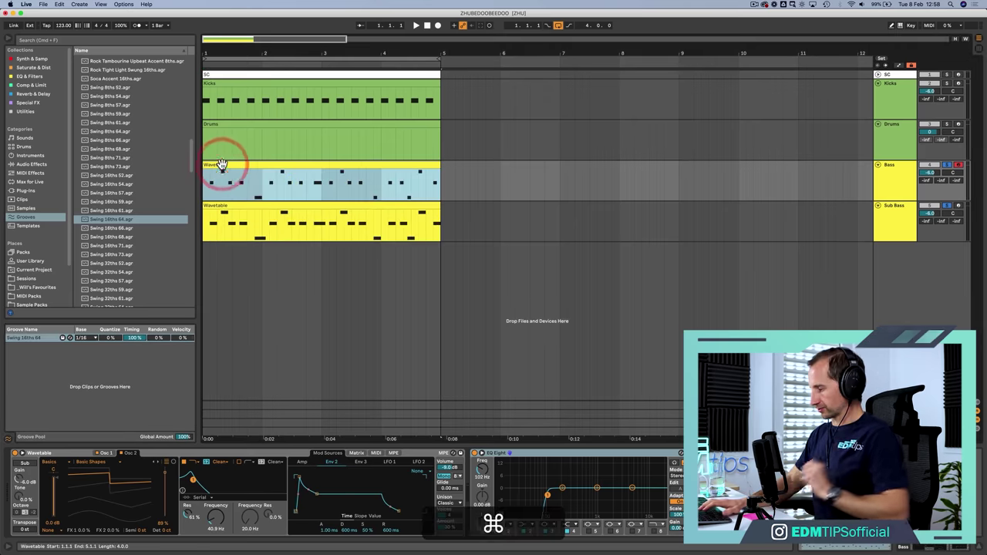
key("super+shift+r")
type("Bass")
key("Return")
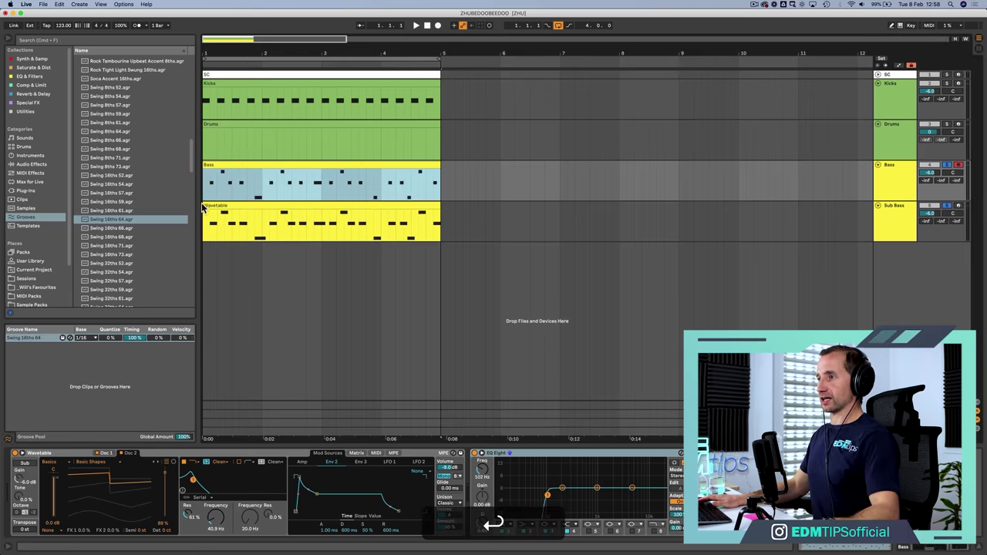
left_click(208, 206)
key("super+r")
type("Su")
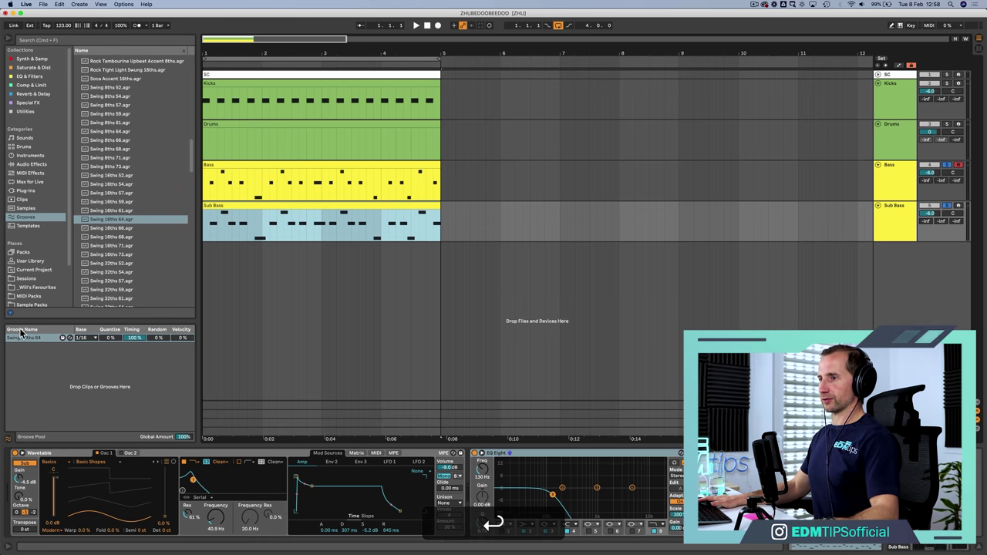
Apply the Swing 16ths 64 groove from the pool to the Sub Bass clip and play the loop.
left_click_drag(22, 338, 233, 232)
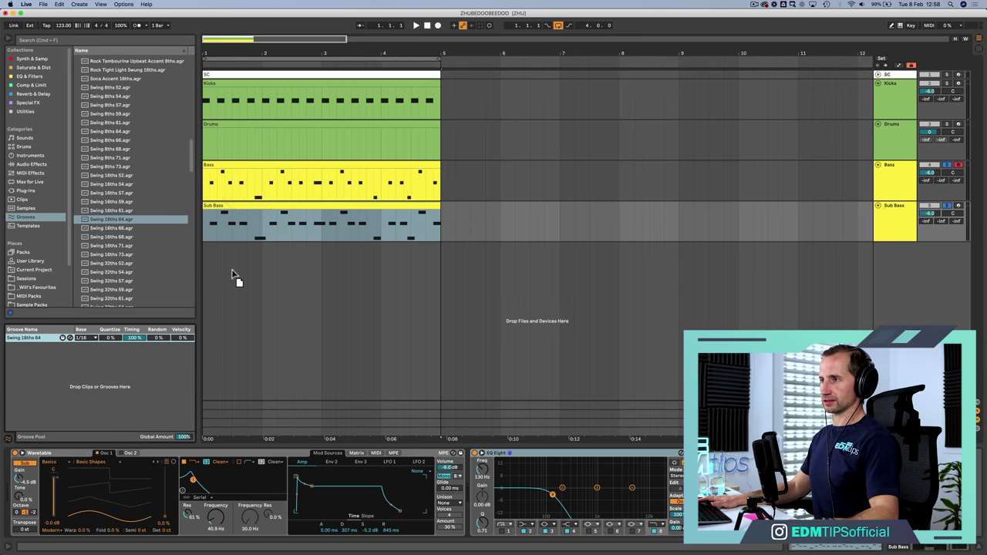
key("space")
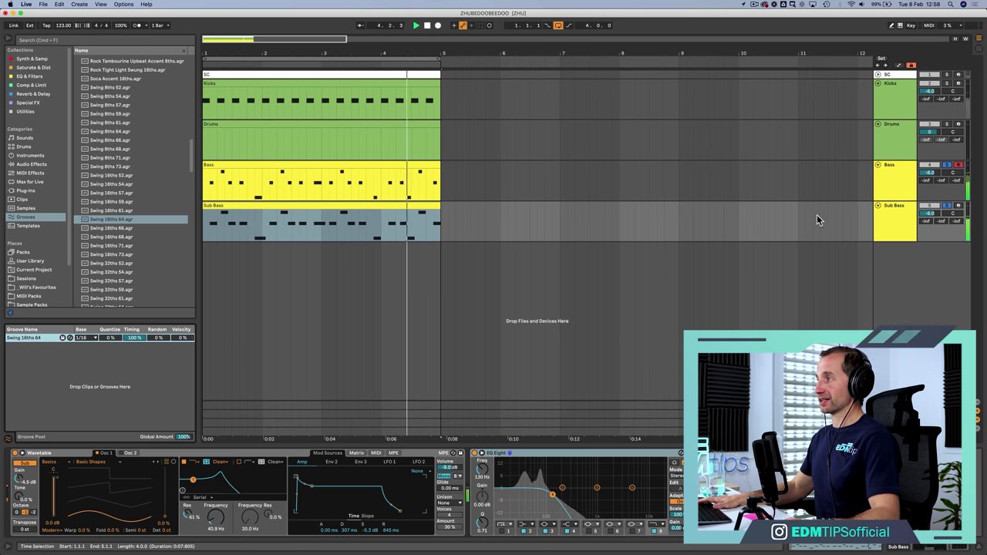
Group the Bass and Sub Bass tracks and name the group BASS.
left_click(899, 177)
left_click(894, 215, "shift")
key("shift+super+g")
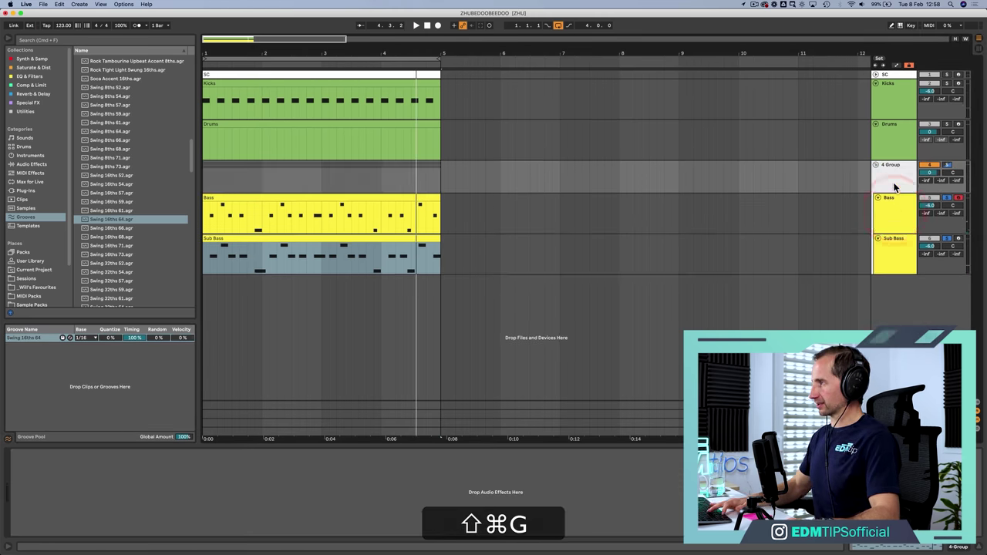
key("shift+super+r")
type("BASS")
key("shift+Return")
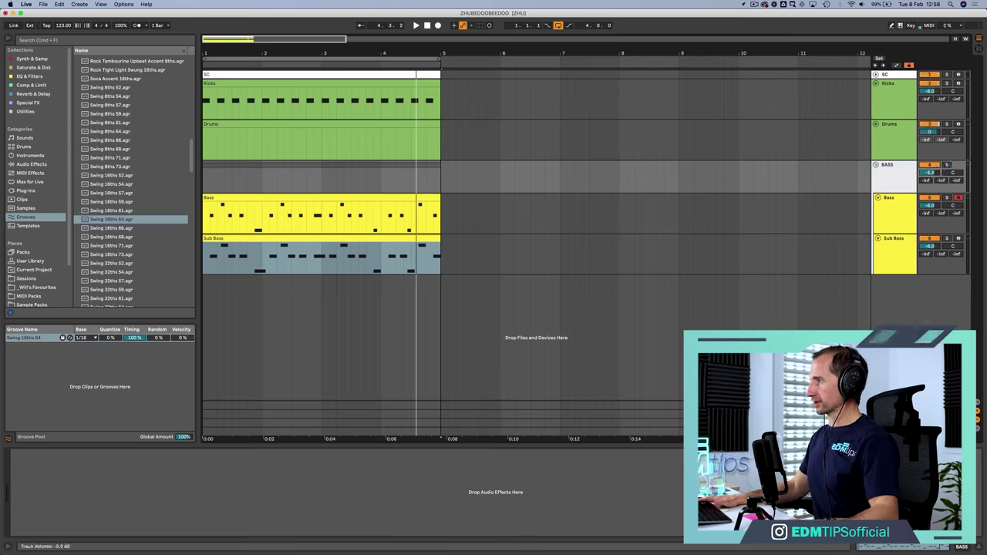
Play the loop and set the Swing 16ths 64 groove's timing amount to 55%.
key("space")
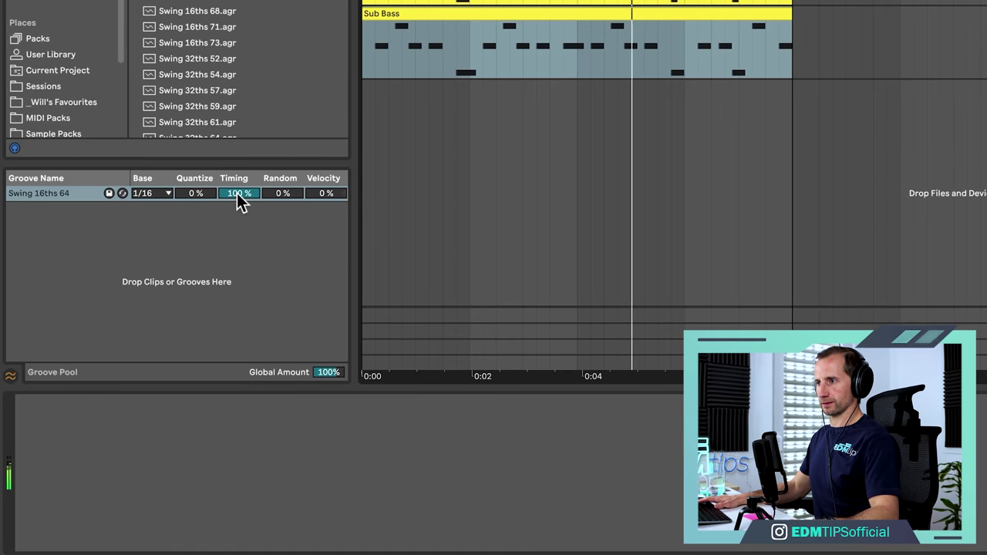
left_click_drag(238, 194, 238, 204)
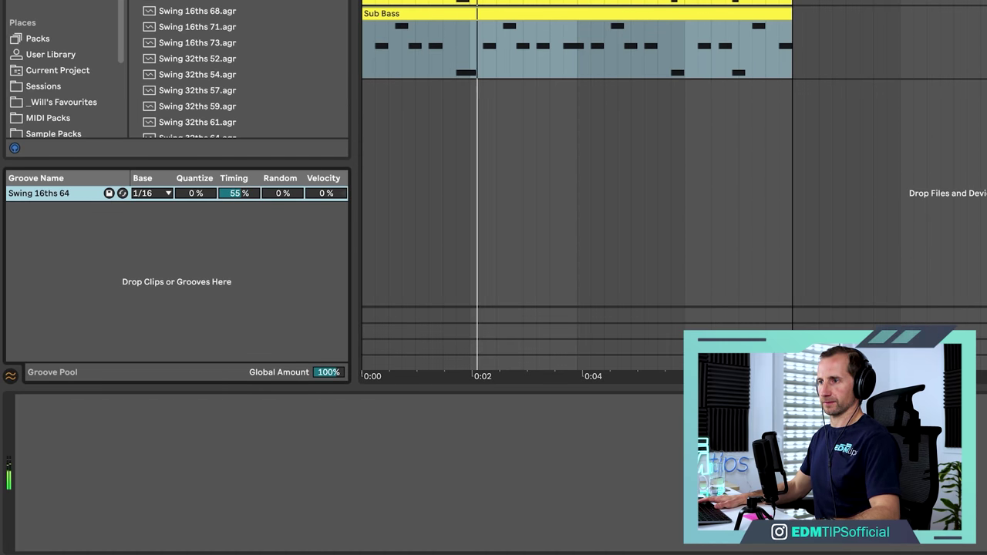
key("space")
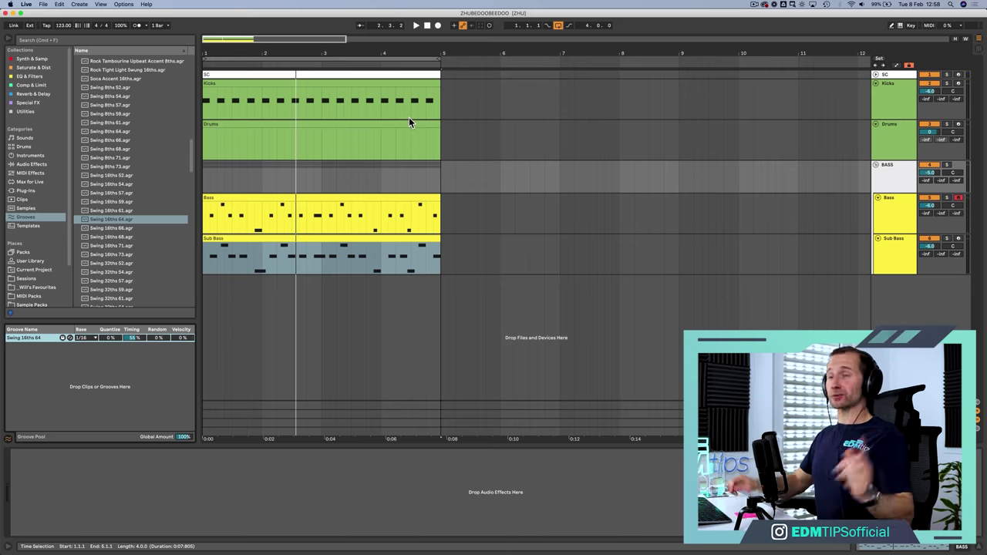
Colour the BASS group orange and collapse it.
right_click(899, 170)
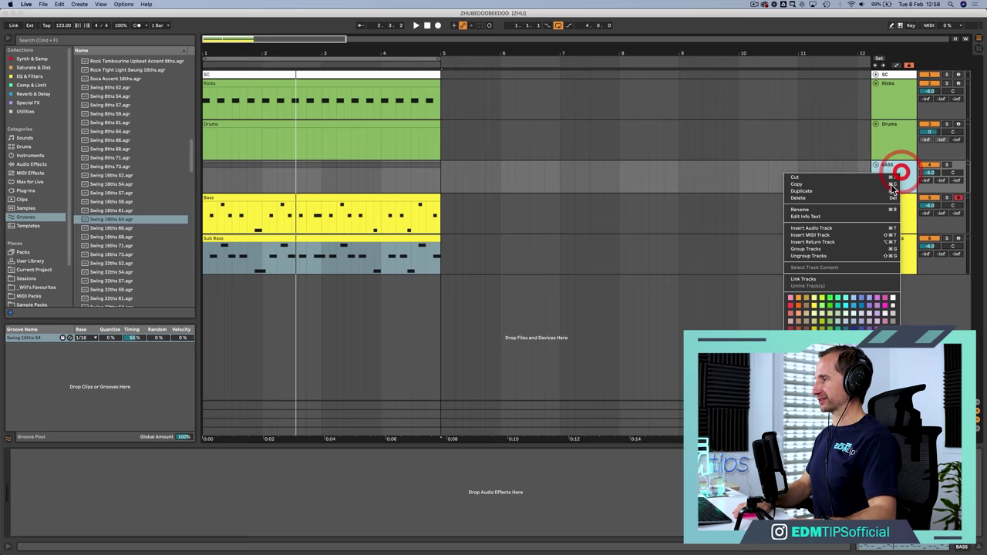
left_click(799, 299)
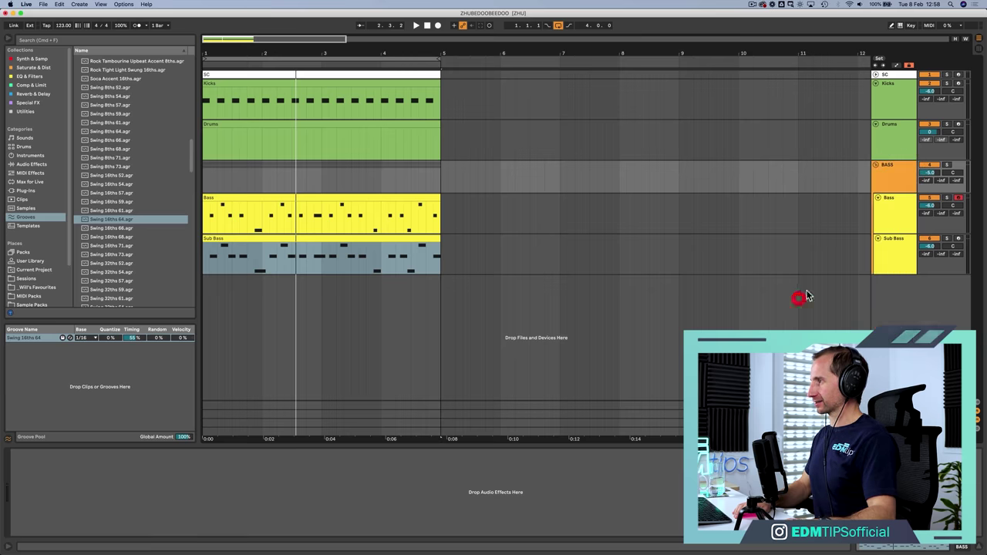
left_click(877, 165)
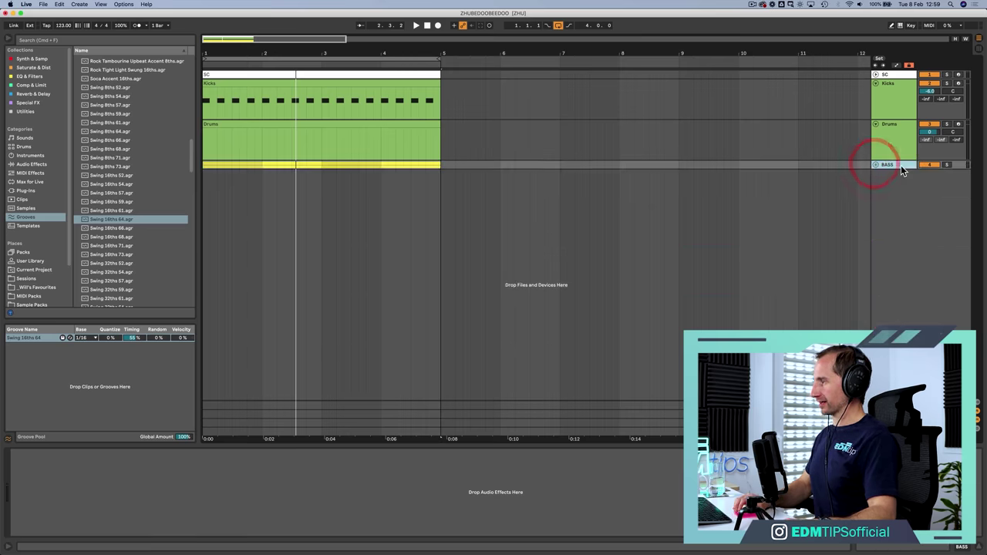
Insert a turquoise MIDI track named Drippy Riff below the BASS group.
key("shift+super+t")
left_click(892, 181)
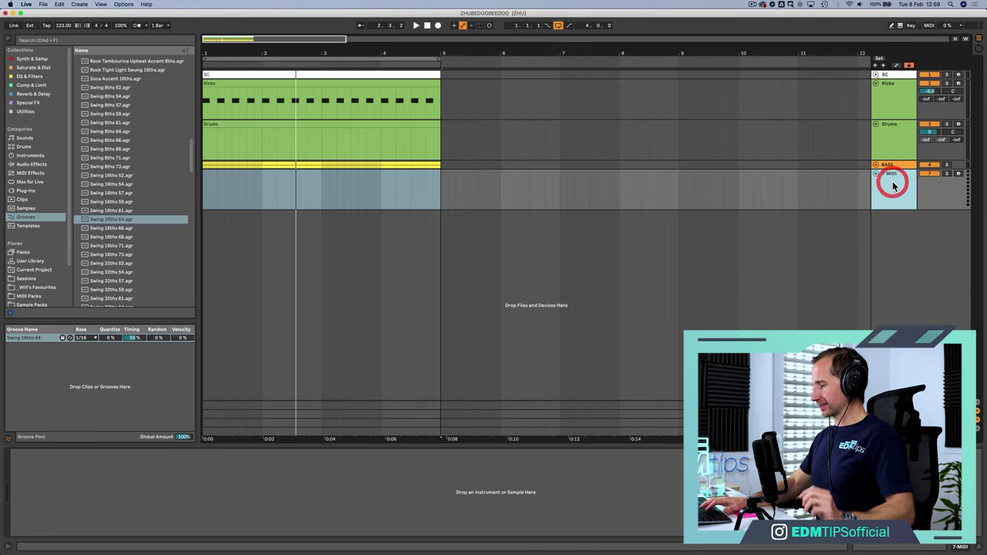
key("super+r")
type("D")
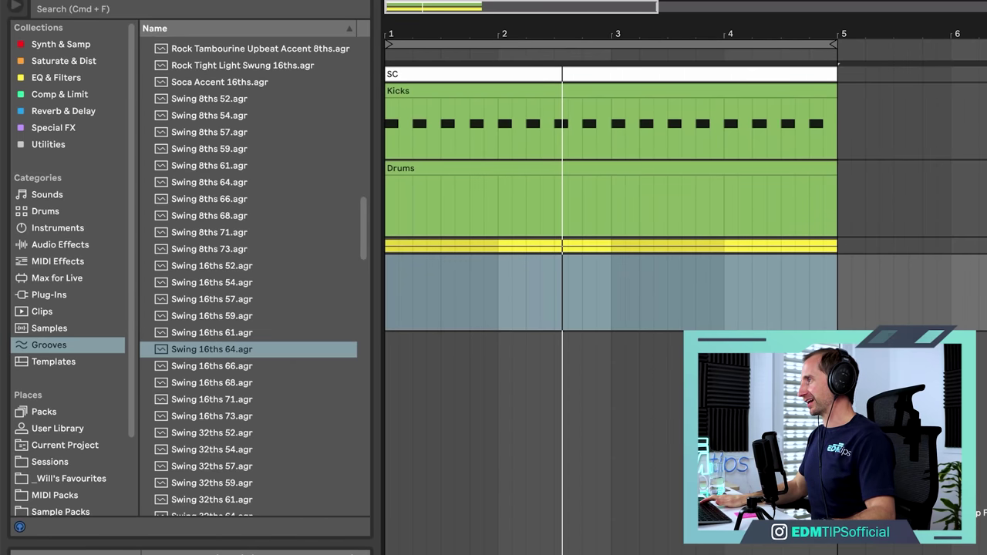
Load the Operator synth from the Synth & Samp collection onto the Drippy Riff track.
scroll(178, 152, "up", 10)
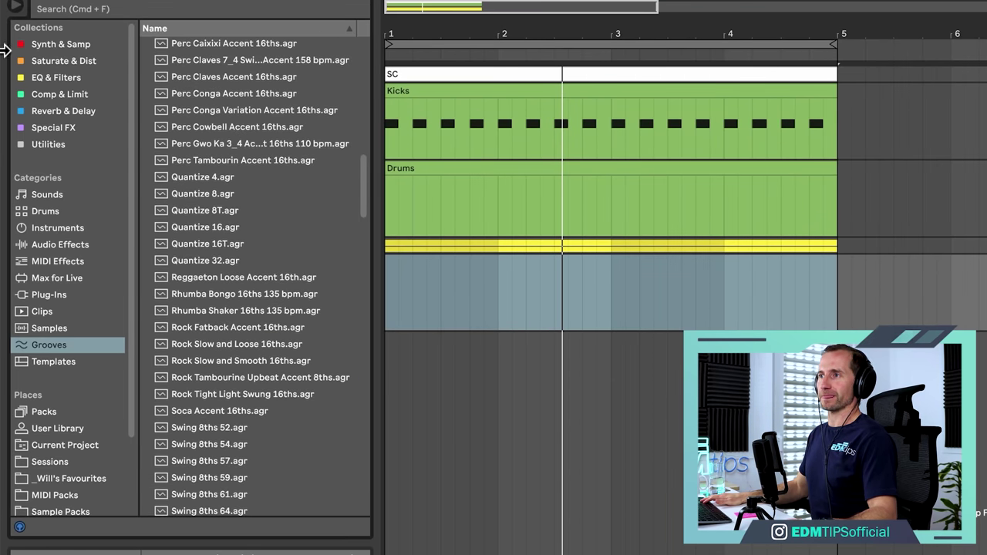
left_click(46, 44)
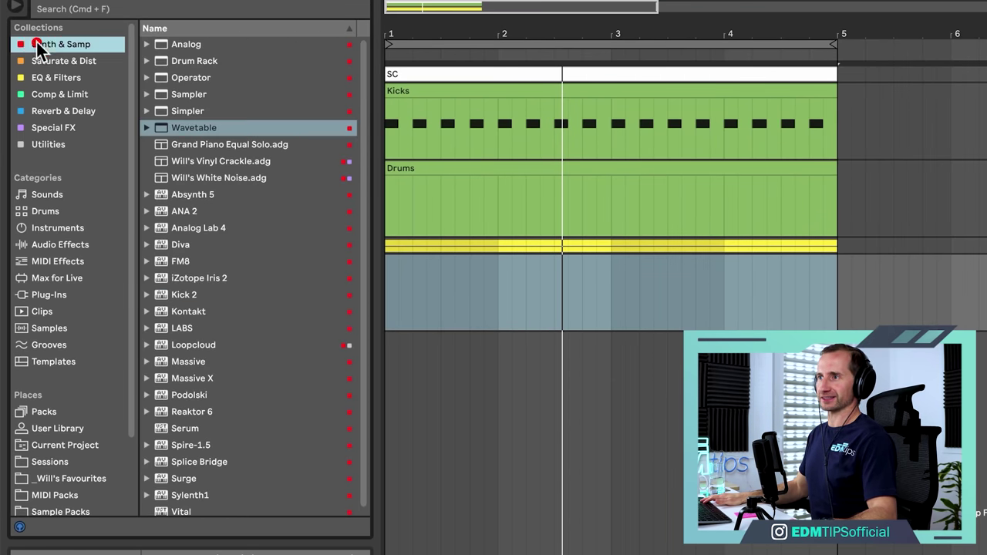
left_click(193, 94)
left_click(188, 78)
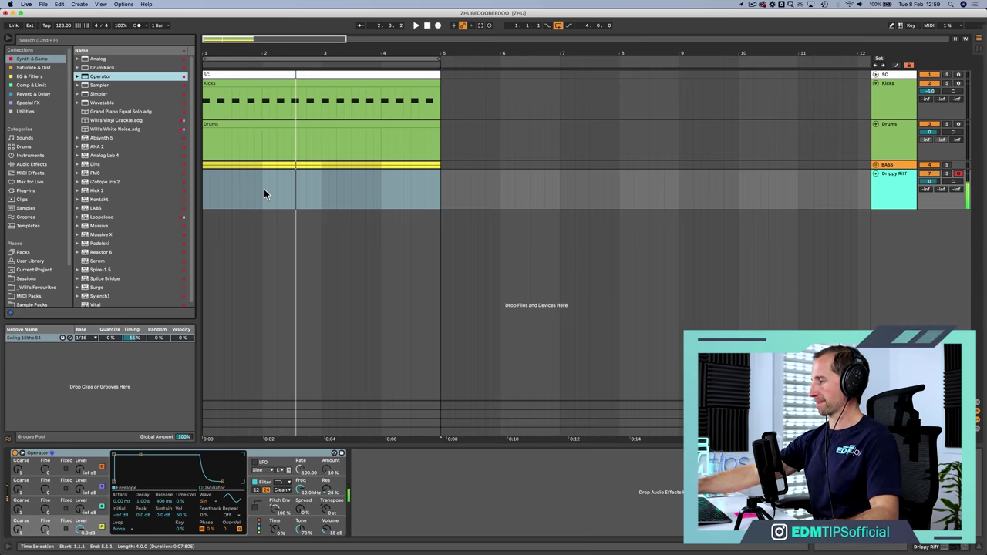
Record the riff from bar 1 on the Drippy Riff track and extend the consolidated clip to four bars.
left_click(204, 193)
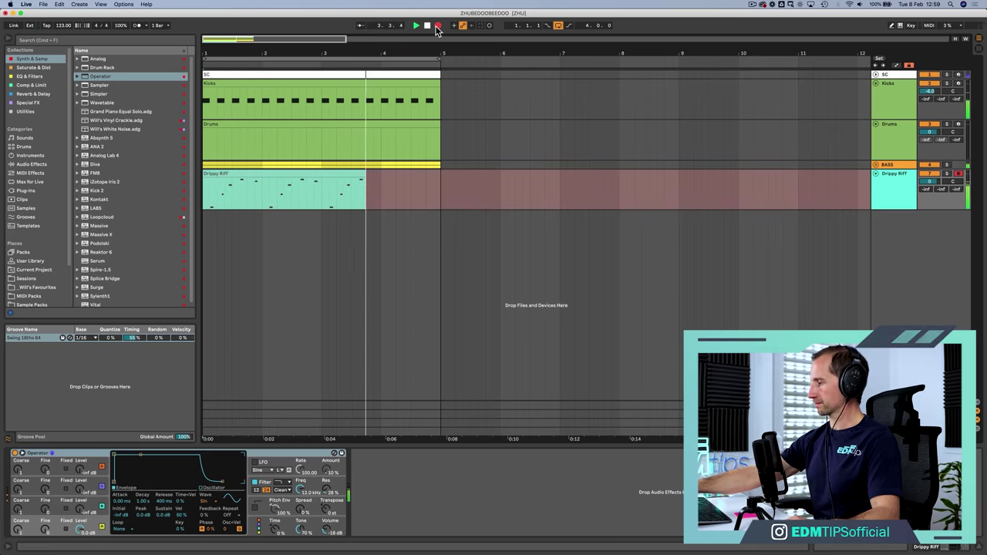
key("space")
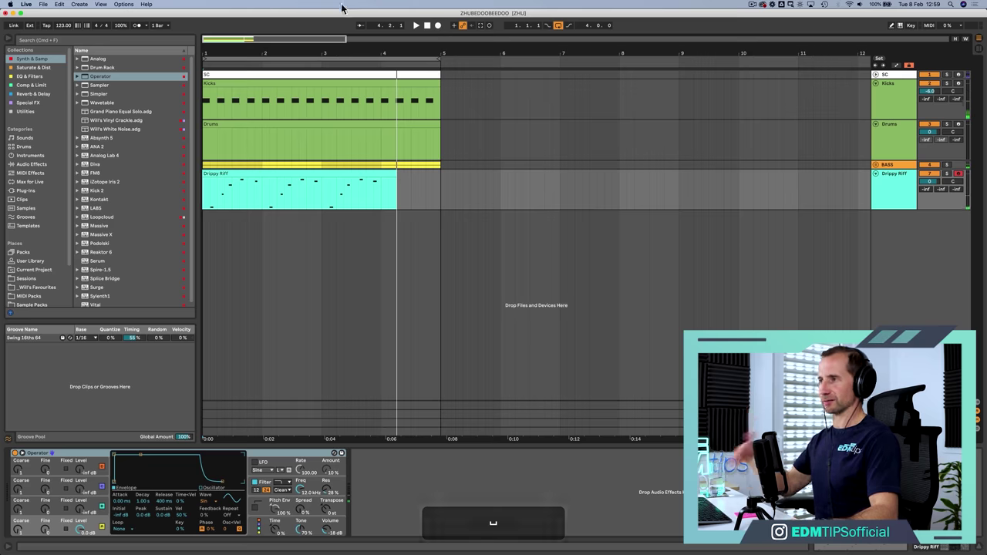
left_click(392, 173)
key("super+j")
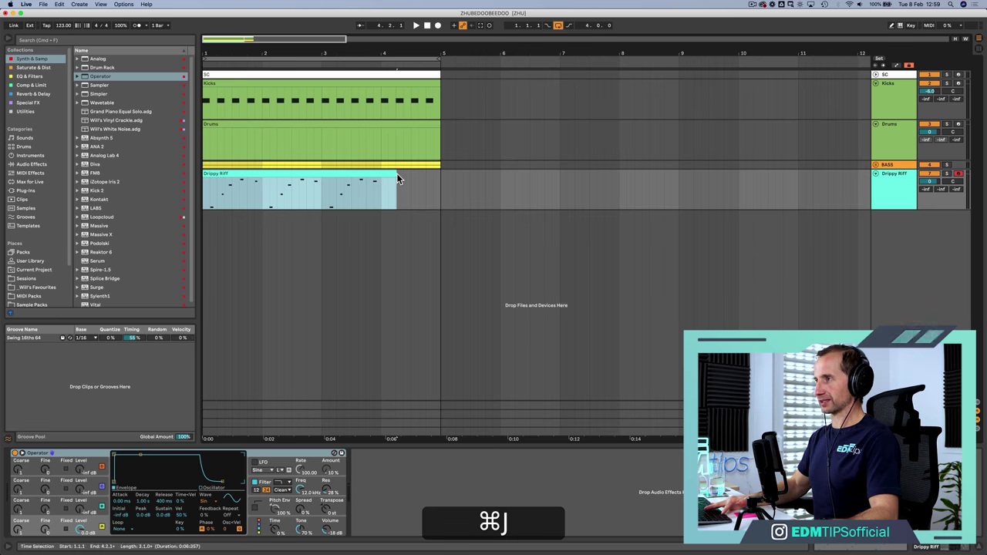
left_click_drag(397, 174, 442, 173)
key("super+j")
Quantize all notes in the Drippy Riff clip and play the loop.
double_click(419, 172)
left_click(402, 351)
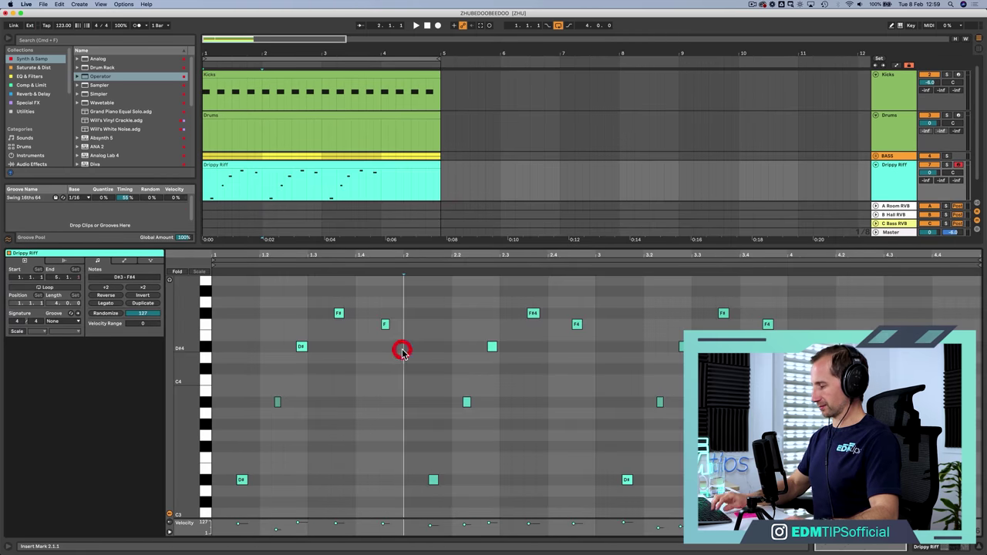
key("super+a")
key("super+shift+u")
key("Return")
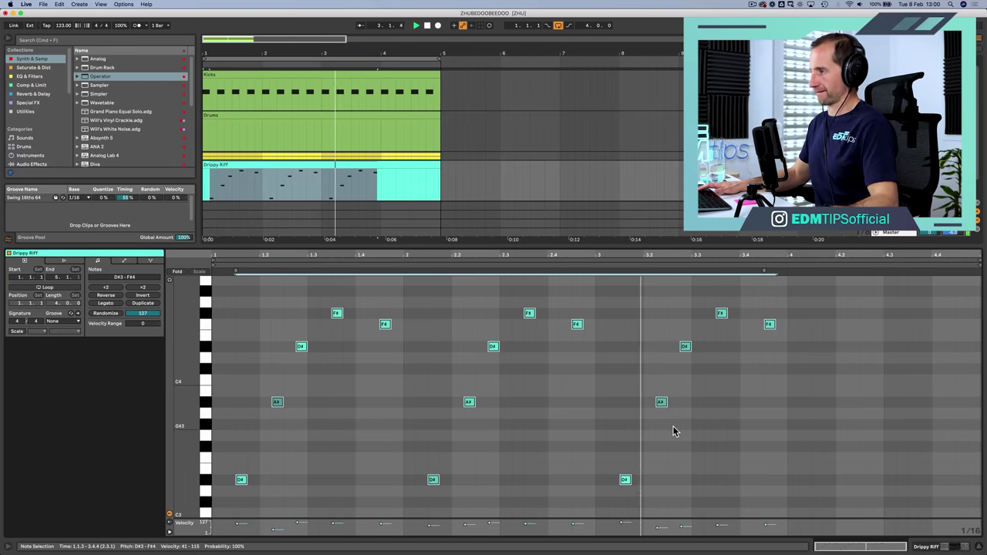
key("space")
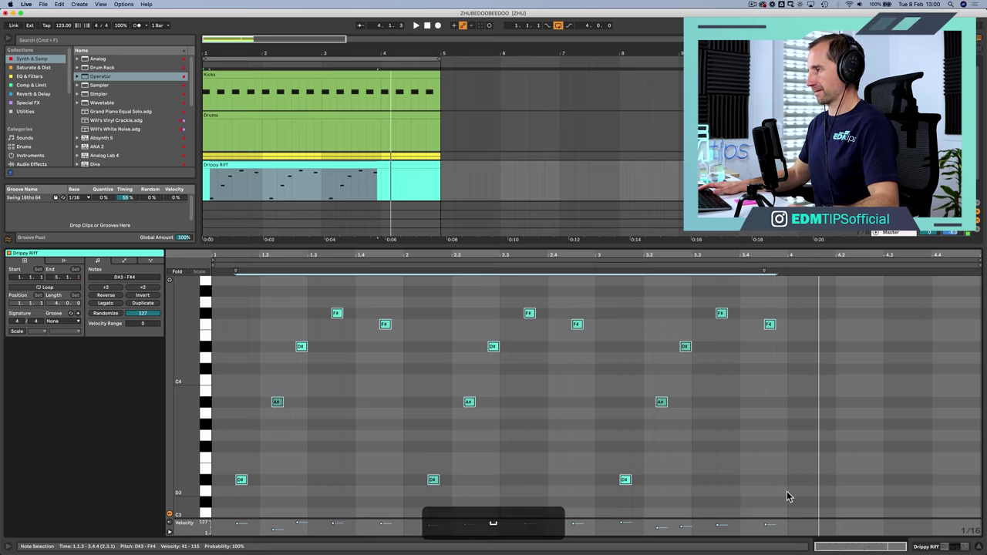
Duplicate the riff's bar 3 notes into bar 4 and raise the last two notes to G#4 and F#4.
left_click_drag(787, 491, 599, 282)
key("super+d")
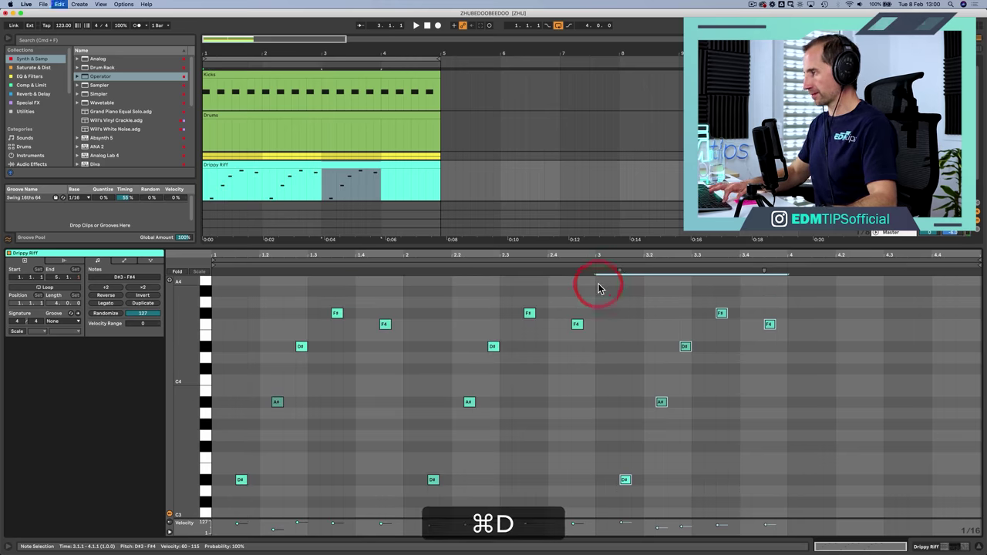
left_click(945, 301)
key("p")
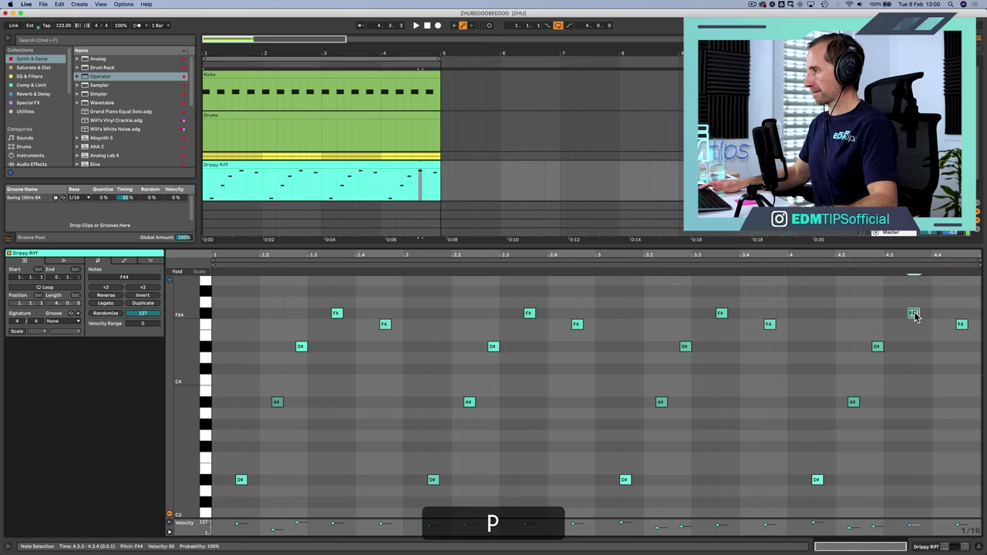
key("Up")
left_click(957, 323)
left_click(964, 325)
key("Up")
key("Up")
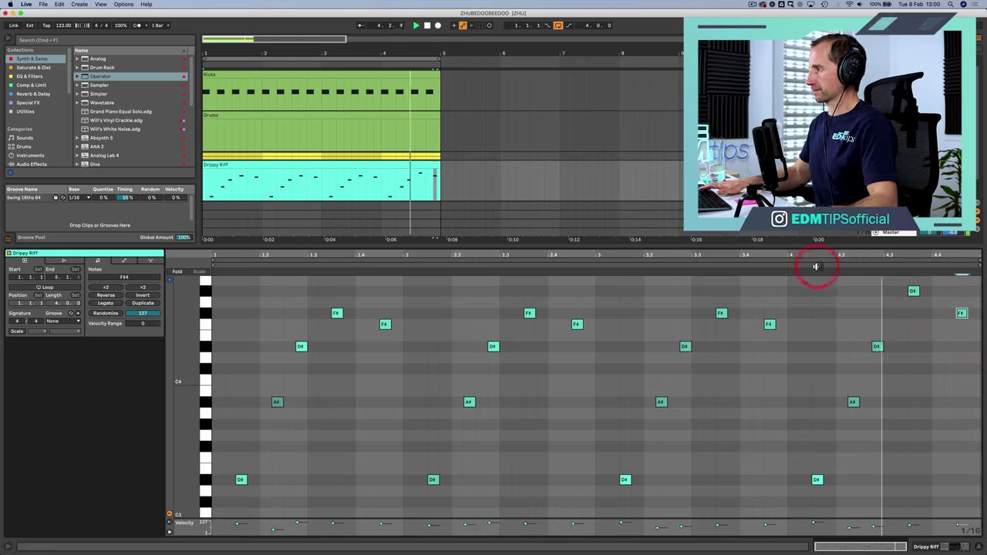
Enlarge the velocity lane of the Drippy Riff clip to review its notes and lower the track volume to about -6.4 dB.
key("shift+Tab")
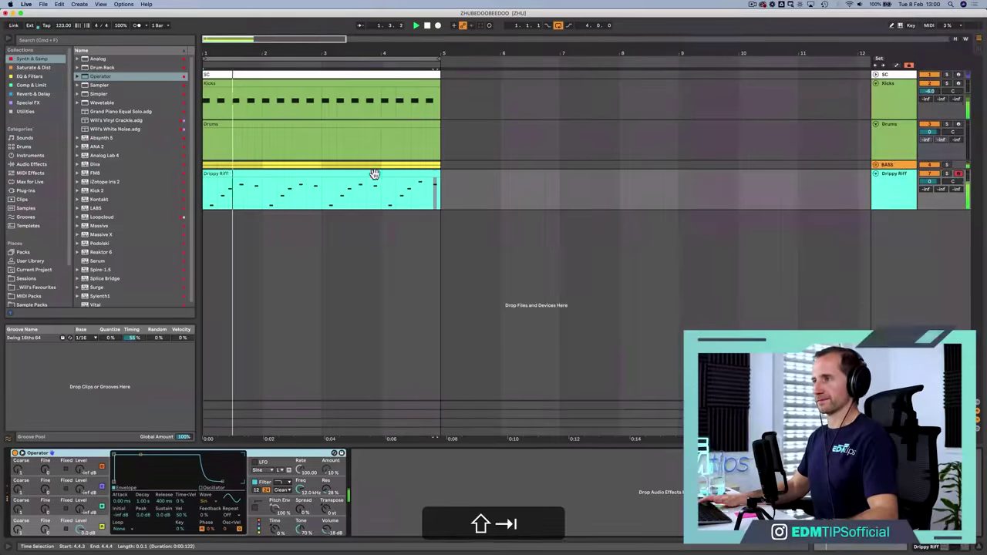
left_click(893, 190)
double_click(285, 173)
left_click(324, 363)
key("super+a")
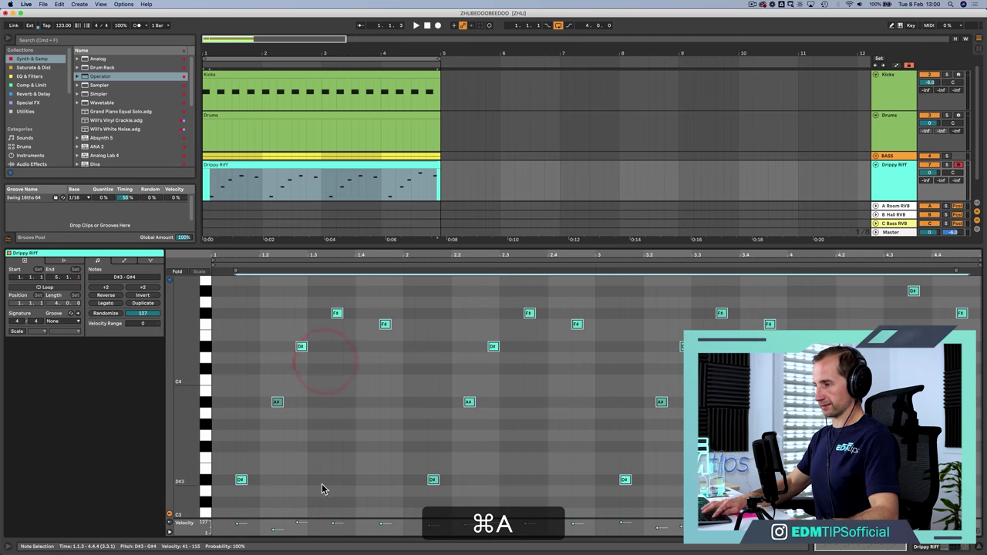
left_click_drag(324, 520, 337, 363)
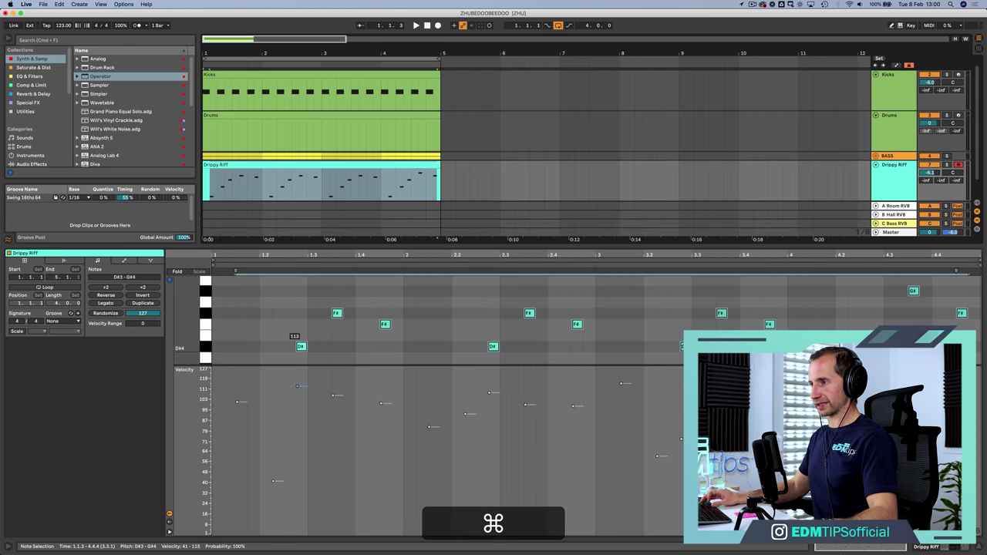
left_click_drag(302, 348, 302, 347)
key("shift+super+Tab")
key("shift+space")
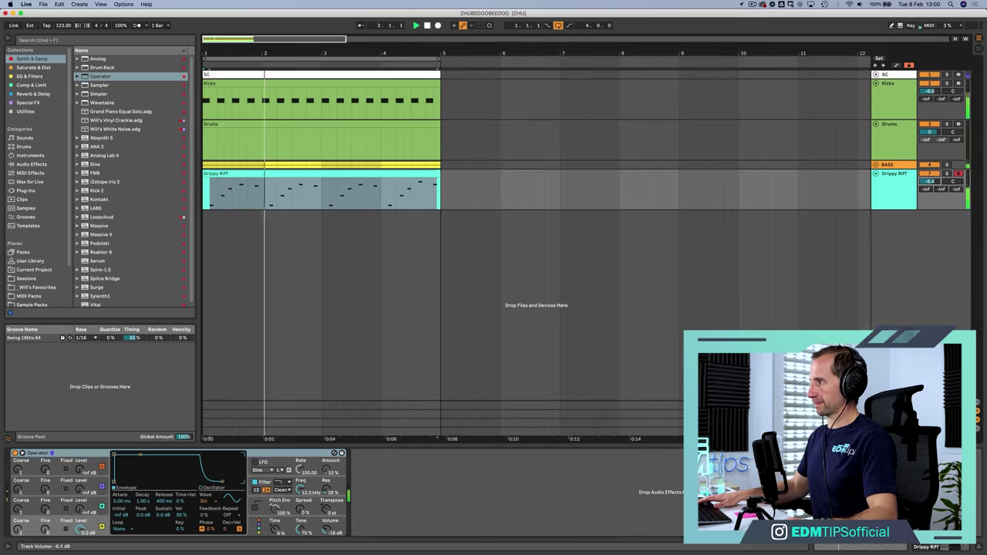
Shape Operator's envelope with sustain at -inf dB, decay at 687 ms and release at 889 ms.
left_click(906, 190)
key("space")
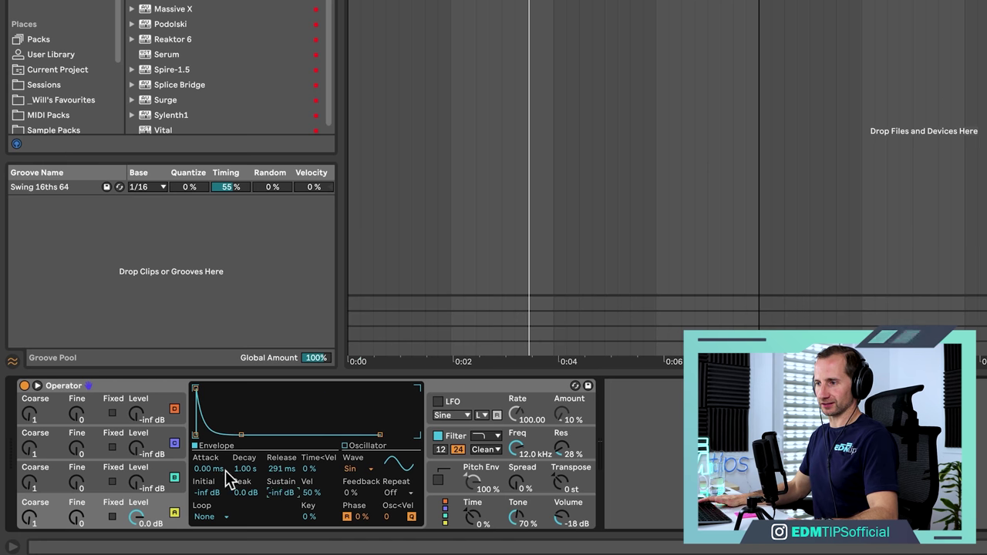
left_click_drag(244, 471, 243, 488)
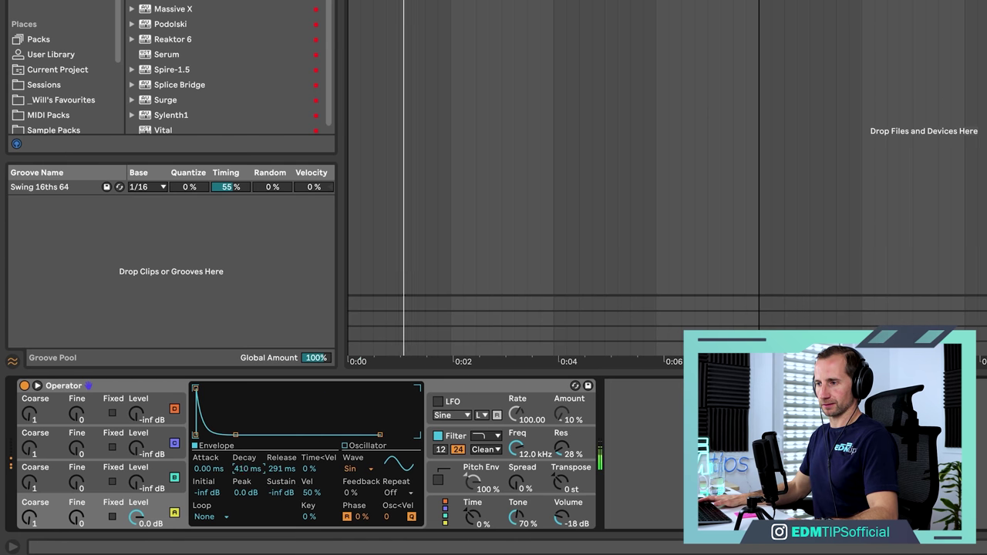
left_click_drag(287, 467, 287, 452)
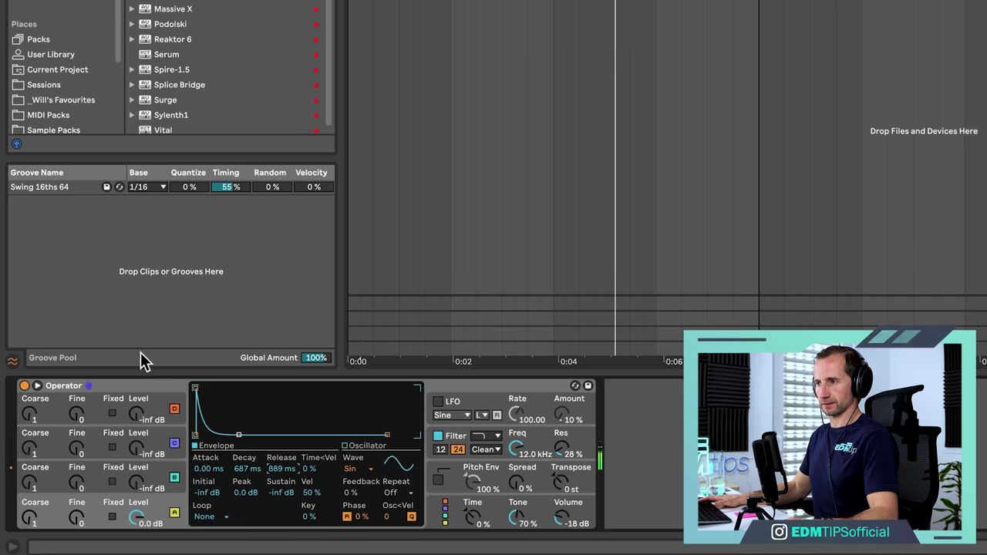
Apply the Swing 16ths 64 groove from the pool to the Drippy Riff clip and play the loop.
left_click_drag(51, 189, 214, 173)
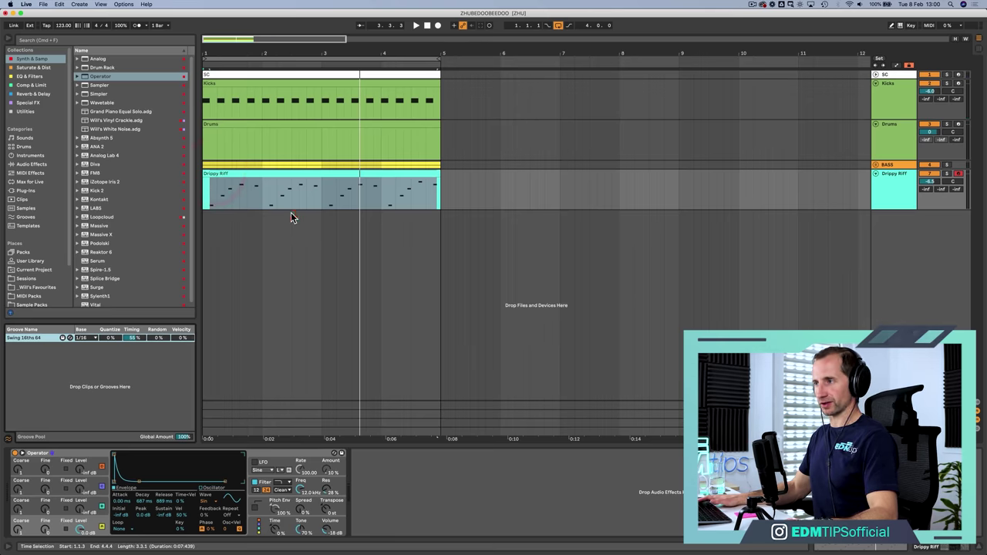
left_click(291, 211)
key("space")
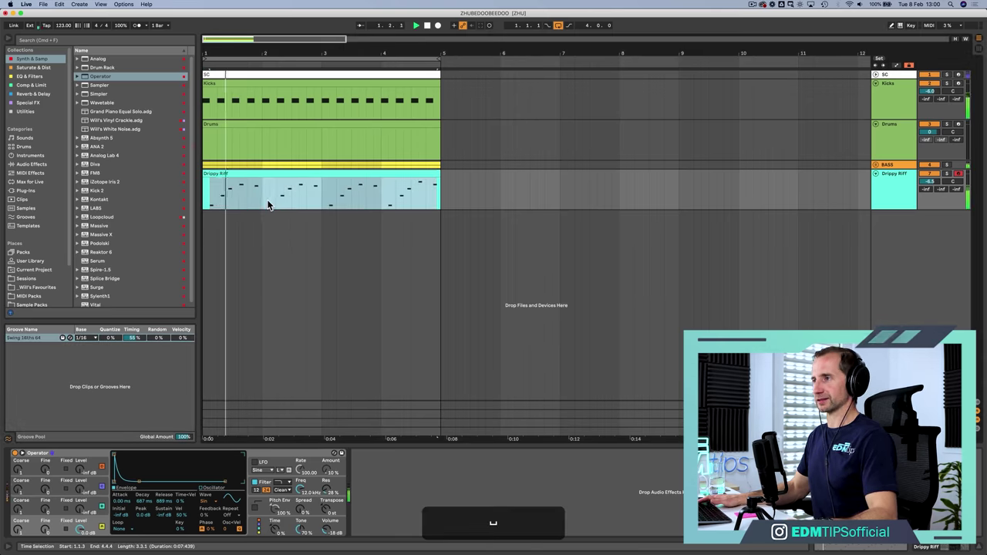
left_click(262, 195)
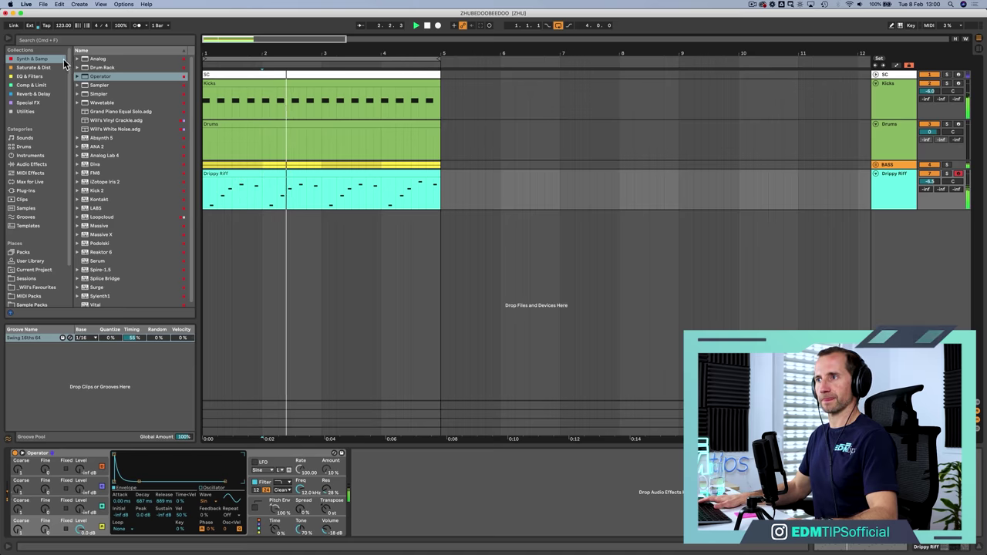
key("space")
Add Reverb to the Drippy Riff track with a low cut at about 830 Hz and dry/wet at 82%, and play it.
left_click(24, 94)
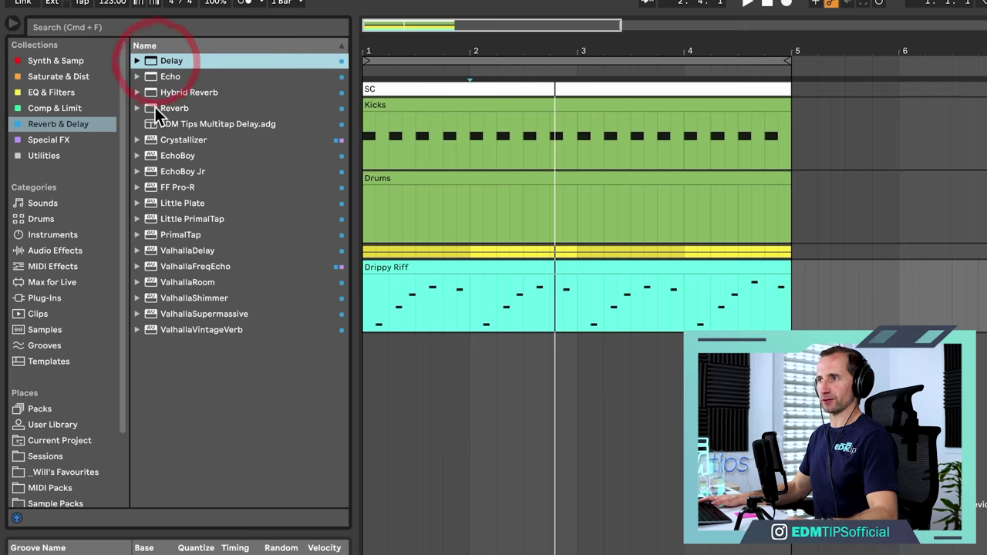
left_click_drag(88, 85, 344, 194)
left_click_drag(672, 551, 420, 499)
left_click_drag(567, 522, 567, 498)
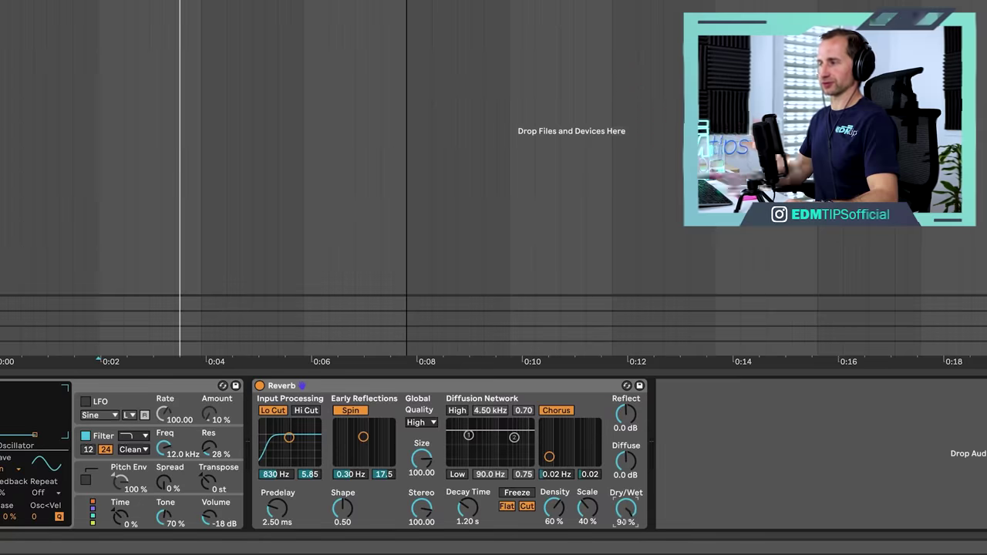
left_click_drag(626, 511, 627, 516)
key("space")
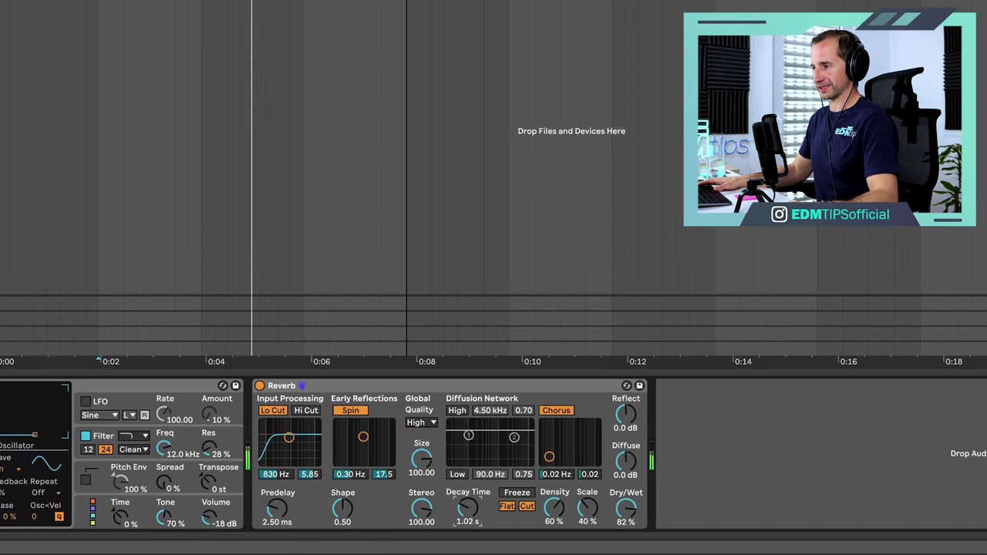
Set the reverb's decay time to 743 ms, reflect and diffuse to 6.0 dB, predelay to 2.31 ms and dry/wet to 75%.
left_click_drag(487, 521, 470, 504)
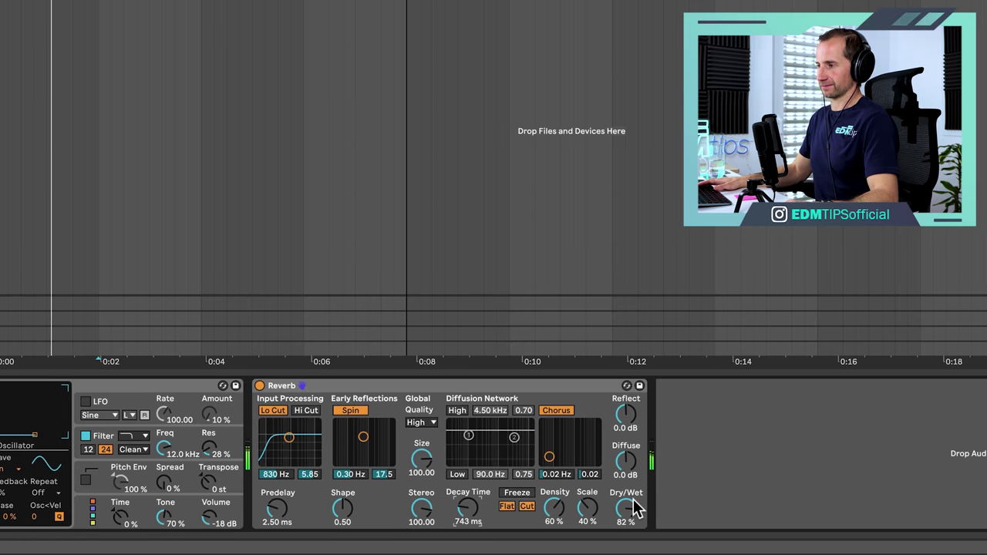
left_click_drag(625, 462, 632, 415)
left_click_drag(275, 511, 275, 517)
left_click_drag(626, 510, 626, 515)
Group the Drippy Riff's Reverb into an Audio Effect Rack and create a second, empty chain in it.
left_click(474, 387)
key("super+g")
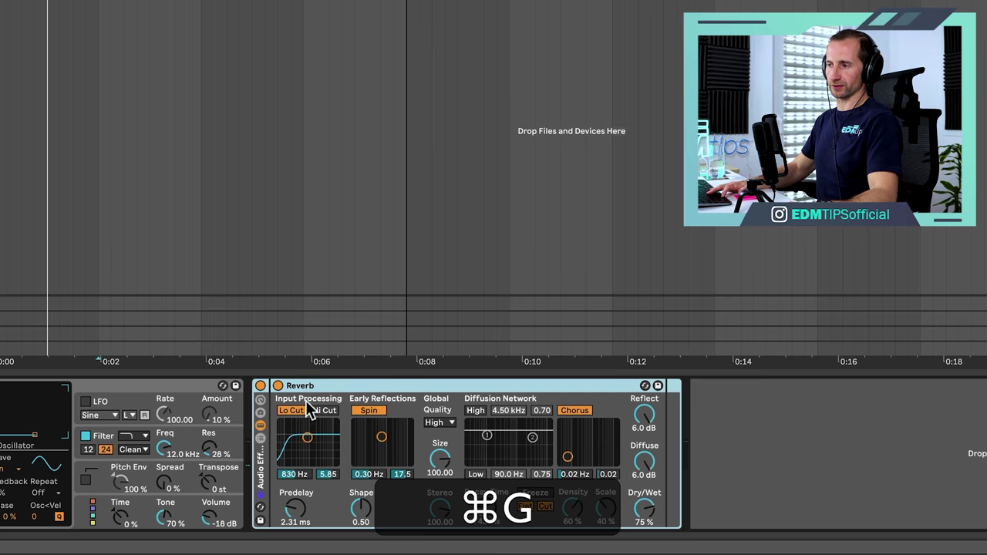
left_click(261, 437)
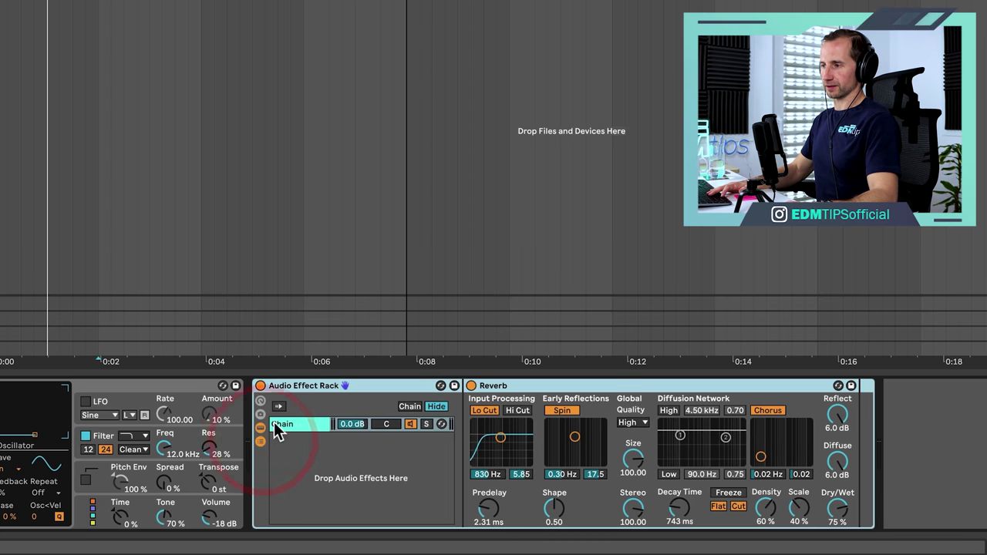
left_click(303, 449)
right_click(303, 447)
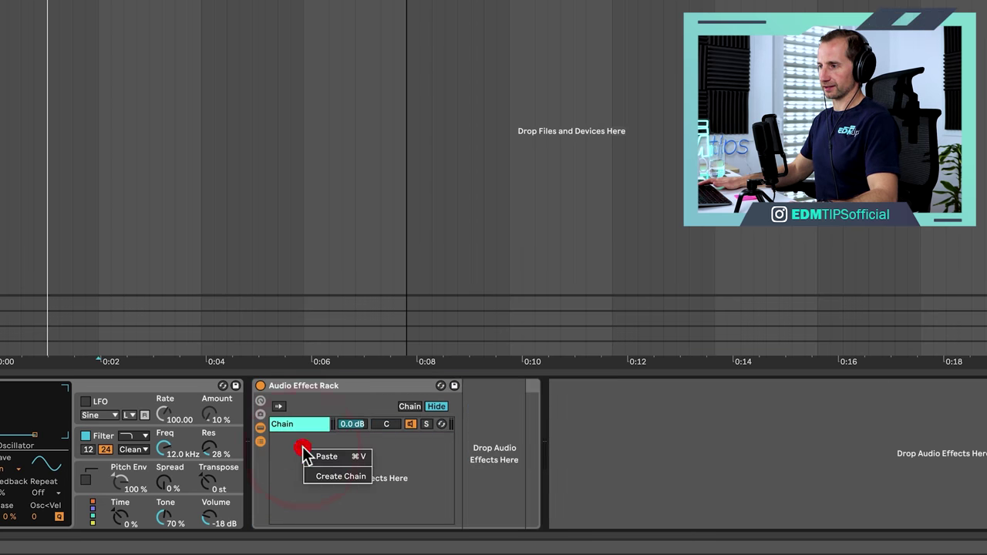
left_click(327, 479)
left_click(311, 422)
left_click(311, 438)
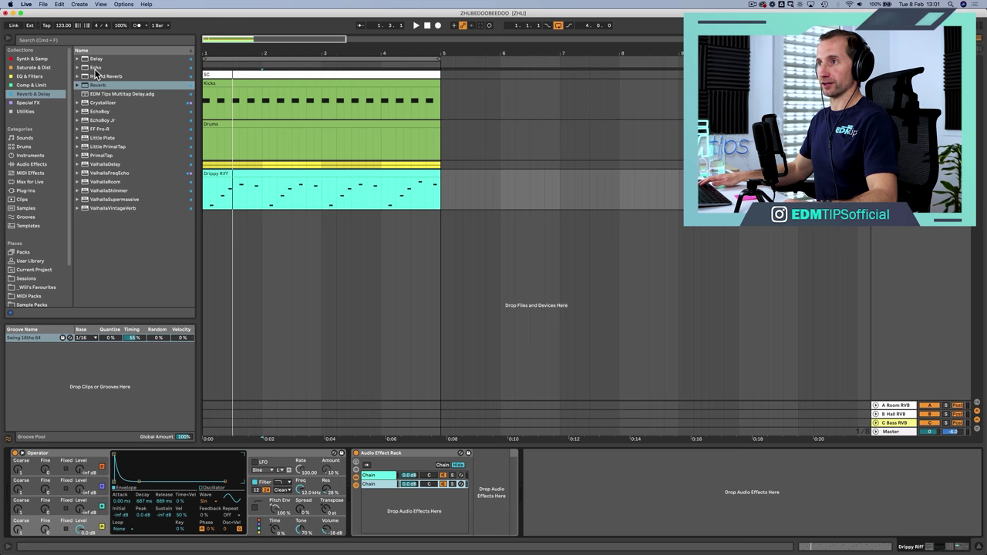
Add Echo to the second chain, with dry/wet at 100%, feedback at 0% and straight Notes as the delay division.
left_click_drag(95, 69, 484, 482)
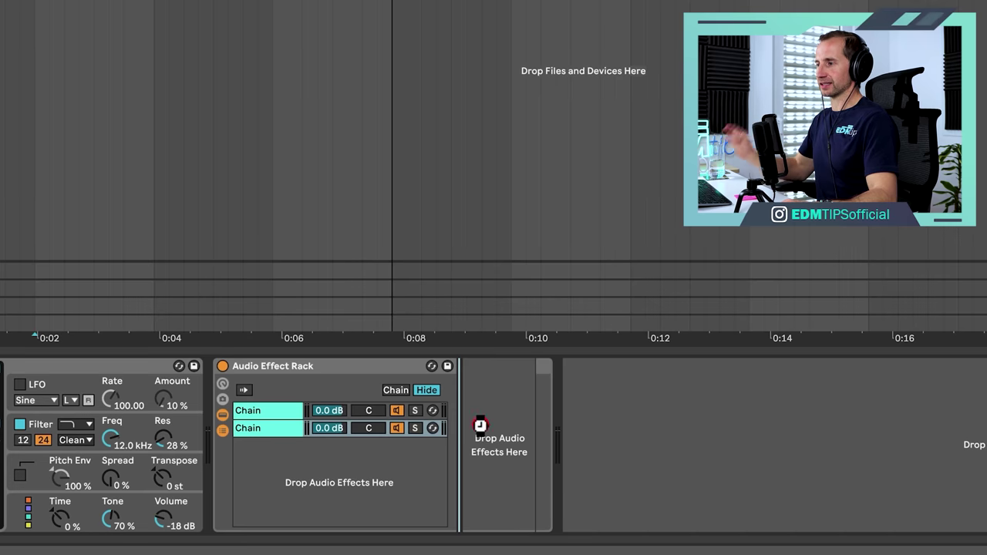
left_click_drag(479, 423, 481, 417)
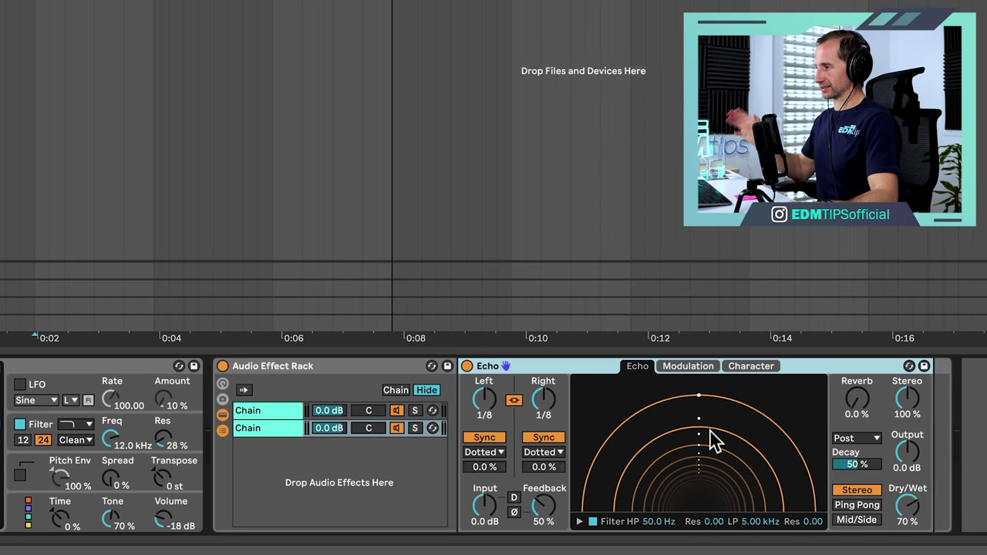
left_click_drag(902, 512, 902, 509)
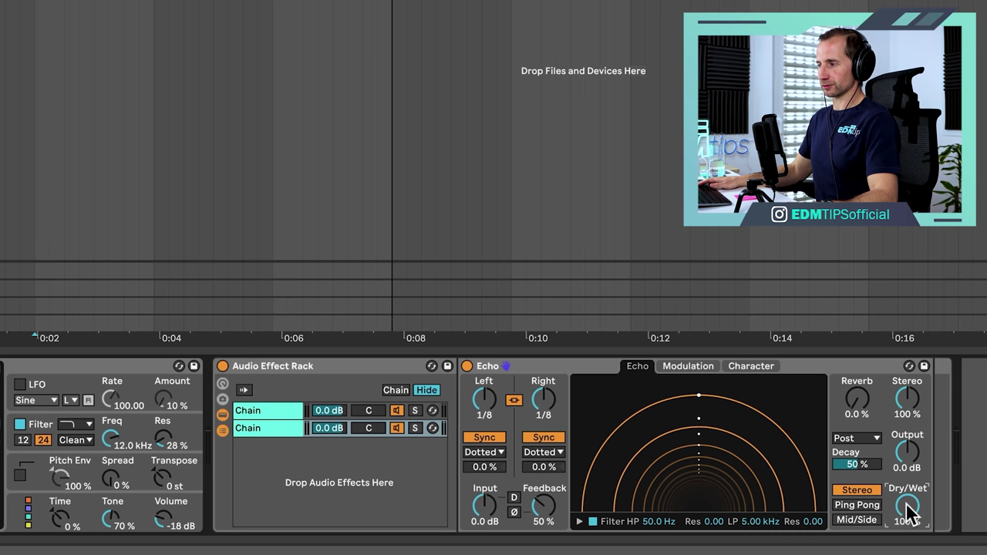
left_click(544, 453)
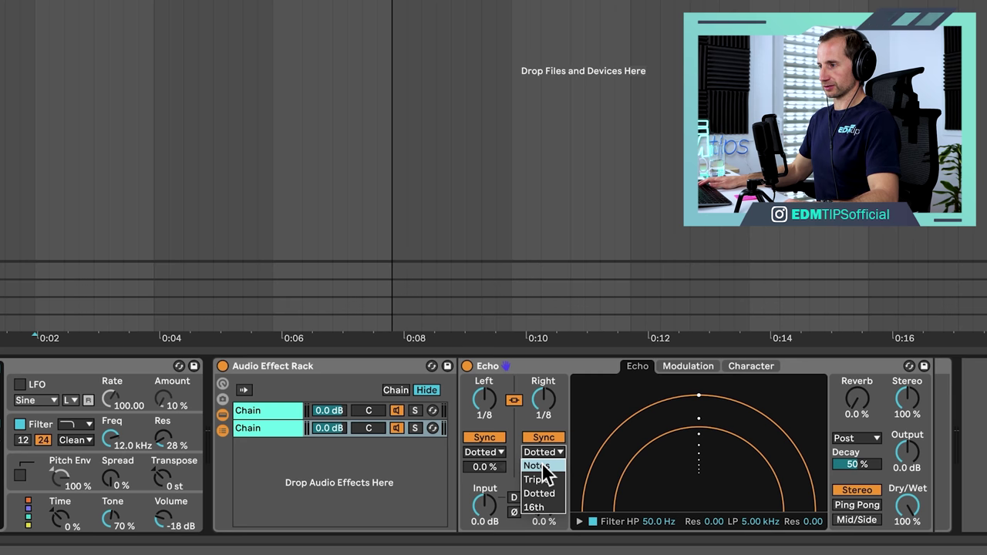
left_click(544, 466)
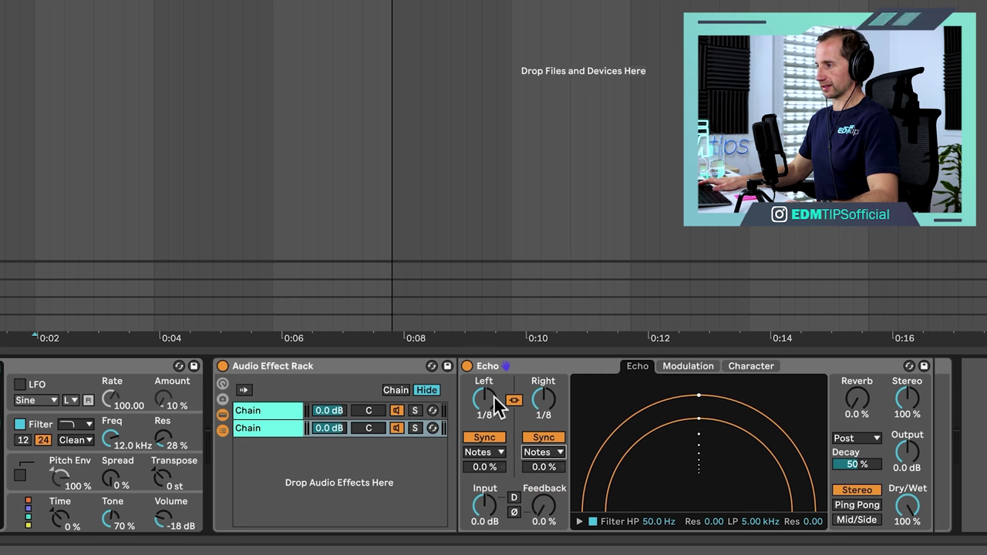
Mute the reverb chain and play the loop to hear the Echo chain without it.
left_click(393, 411)
left_click(254, 413)
left_click(295, 427)
key("space")
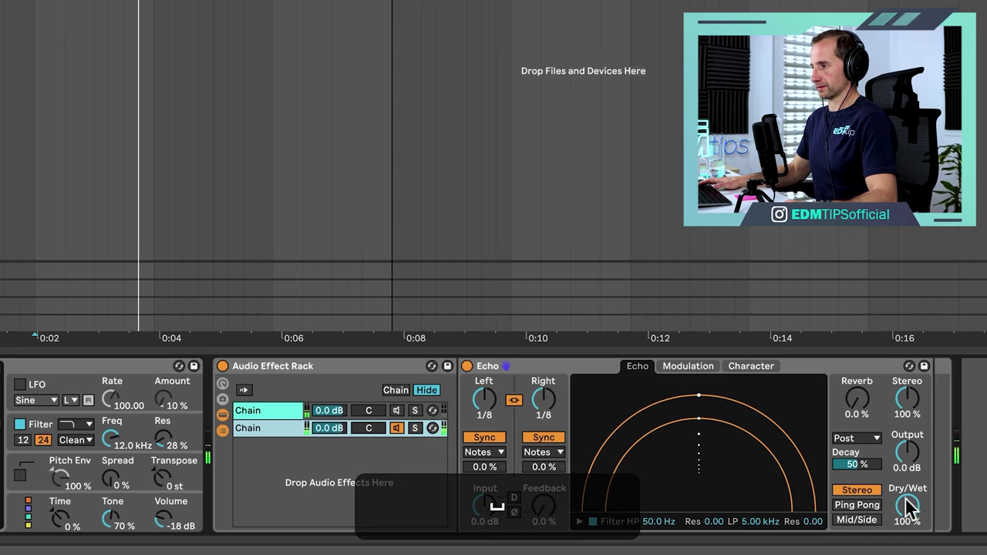
Set Echo's left and right delay times to 1/16, its mode to Ping Pong and dry/wet to 100%, checking by playback.
left_click_drag(905, 507, 904, 535)
key("space")
left_click_drag(544, 399, 544, 408)
key("space")
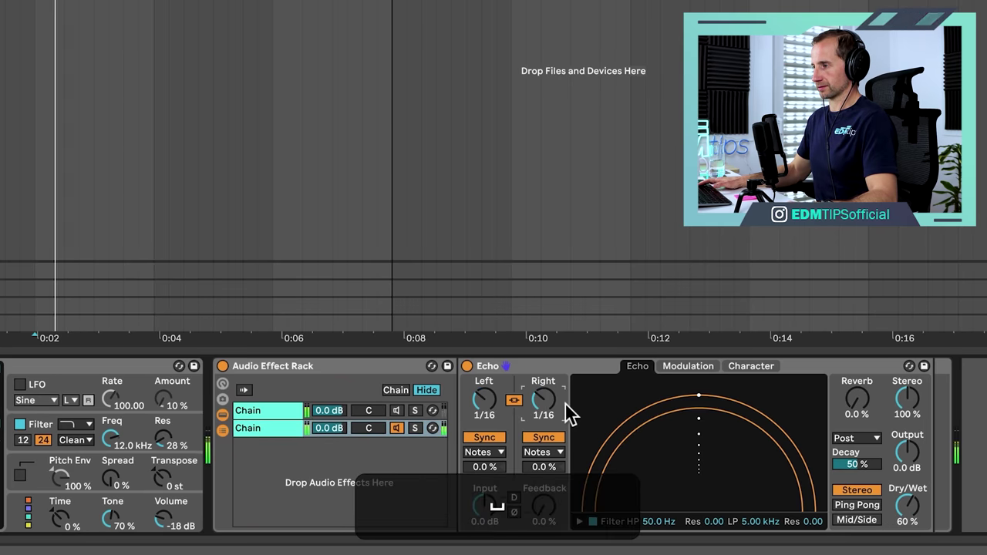
key("space")
left_click(869, 507)
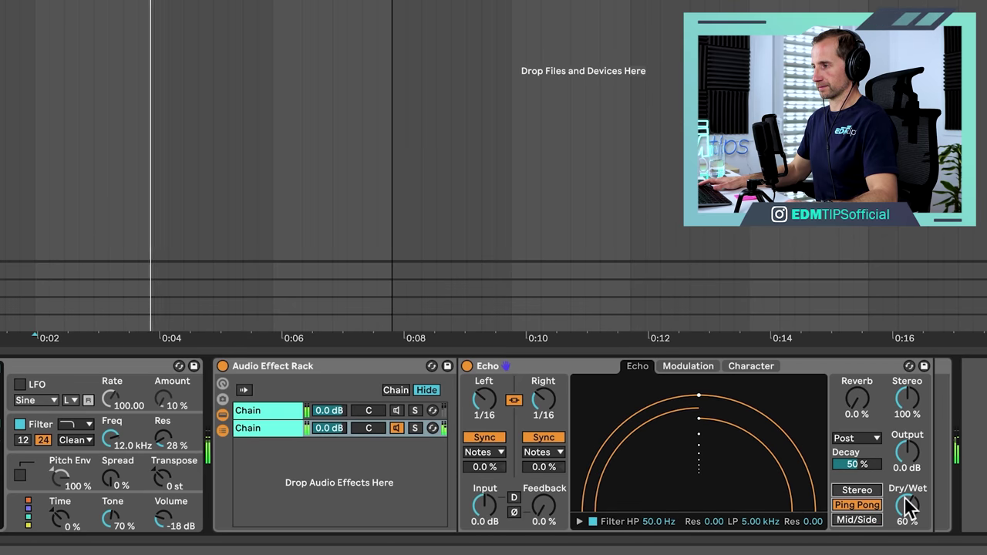
left_click_drag(908, 511, 911, 505)
key("space")
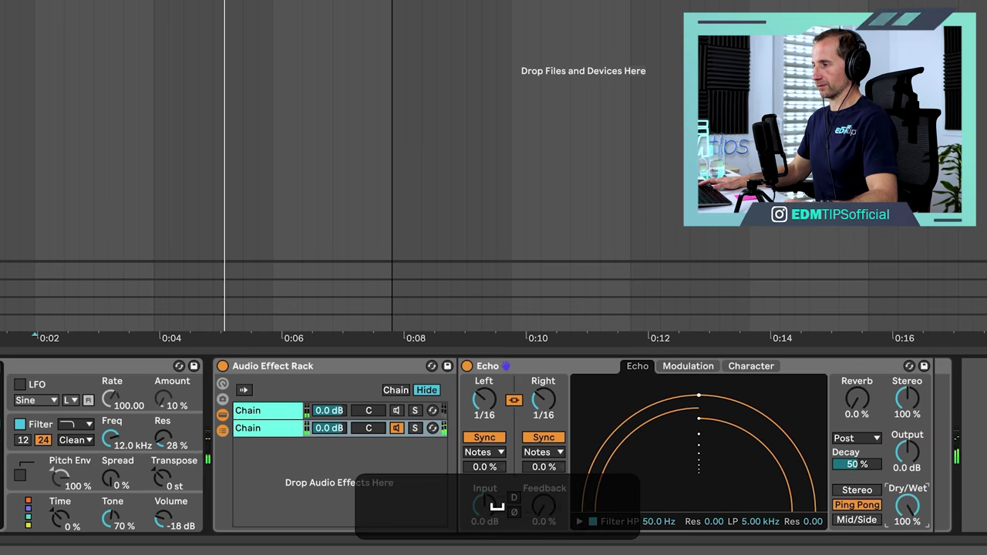
Reactivate the reverb chain, blend in the Echo chain at -12.0 dB during playback, and save the set.
left_click(397, 411)
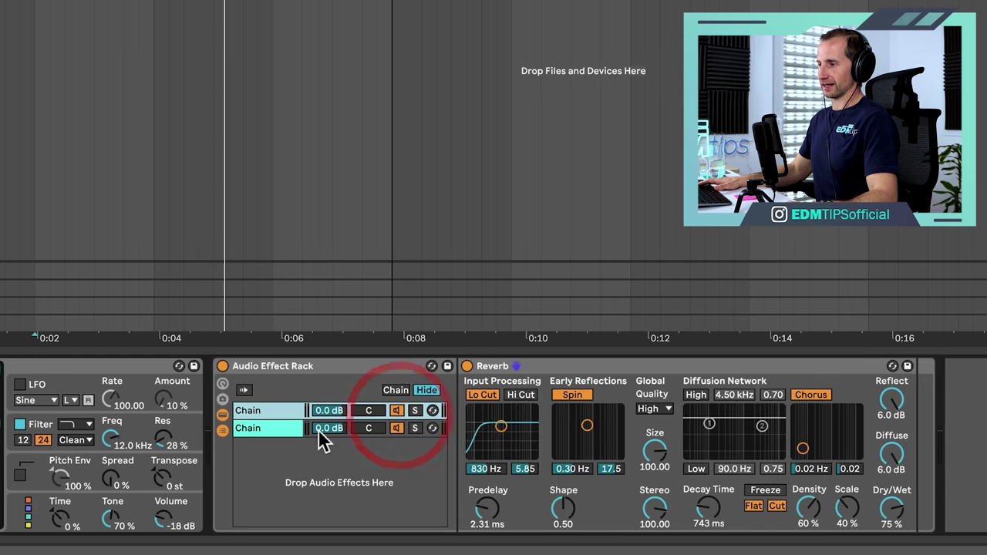
left_click_drag(320, 431, 319, 467)
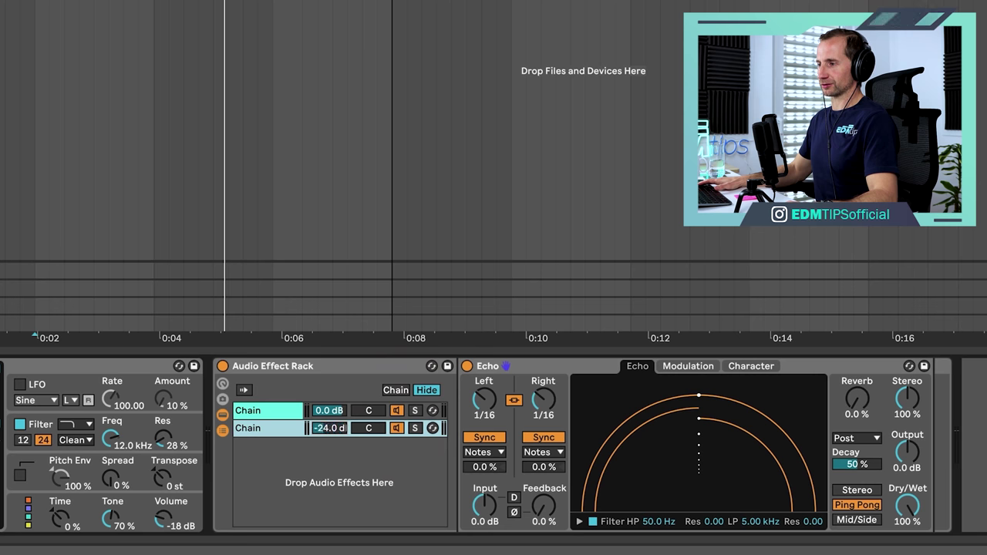
left_click(284, 410)
left_click(264, 424)
key("space")
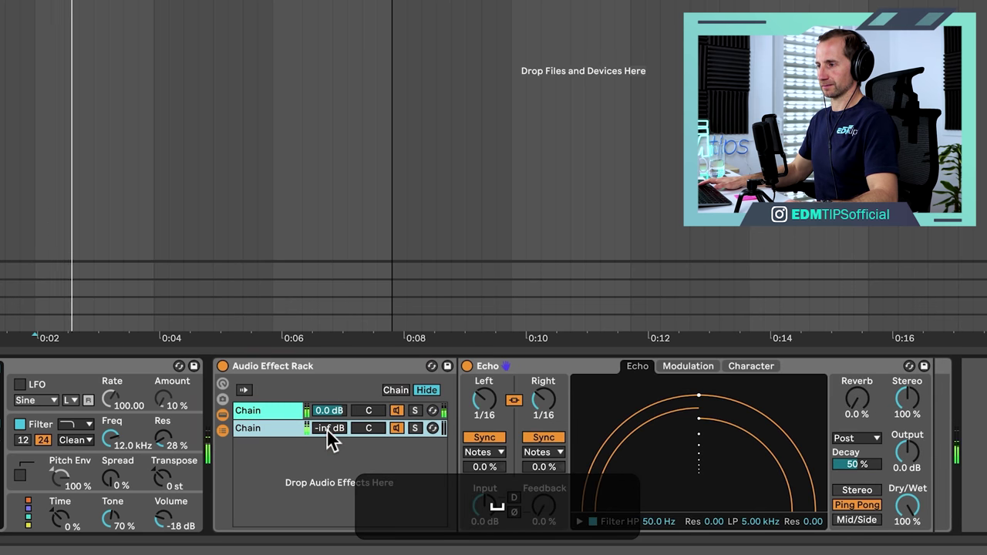
mouse_move(327, 429)
left_mouse_down()
mouse_move(327, 412)
mouse_move(325, 427)
left_mouse_up()
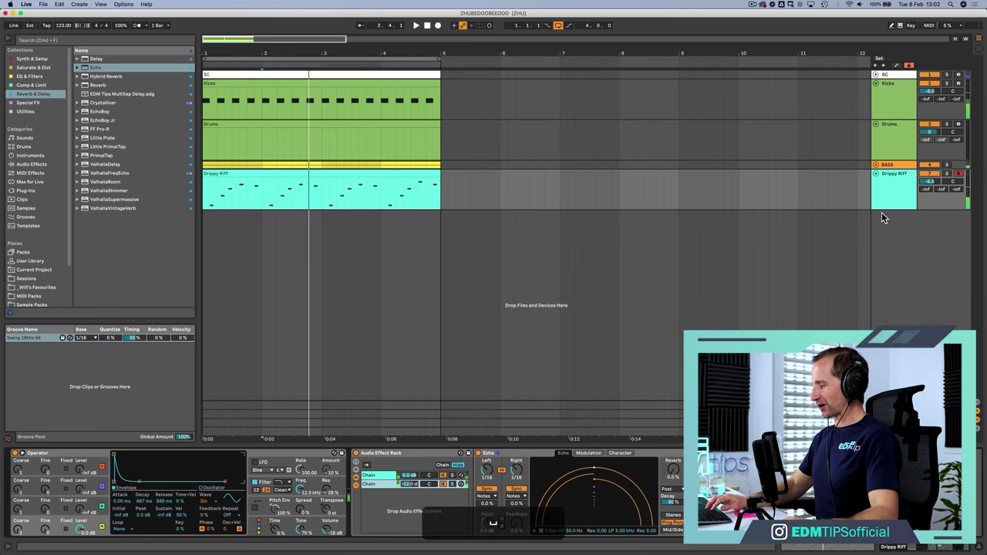
key("super+s")
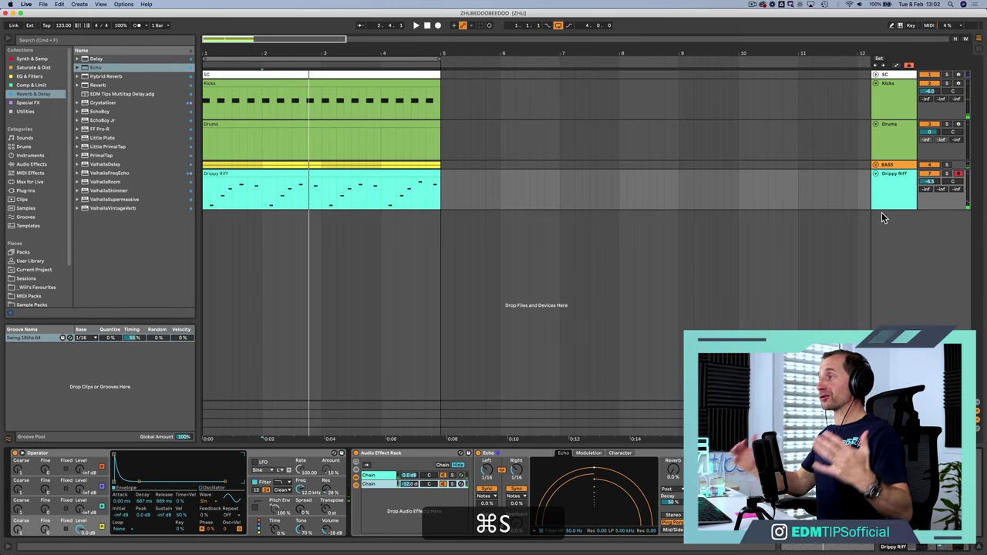
Select the Drums track and search the Samples folder for "rimshot".
left_click(881, 133)
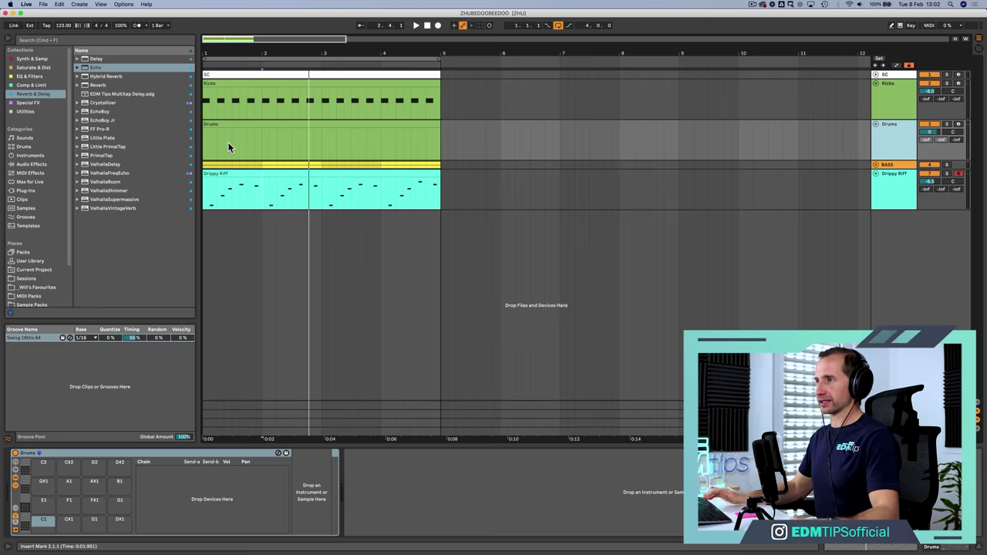
left_click(900, 104)
left_click(891, 137)
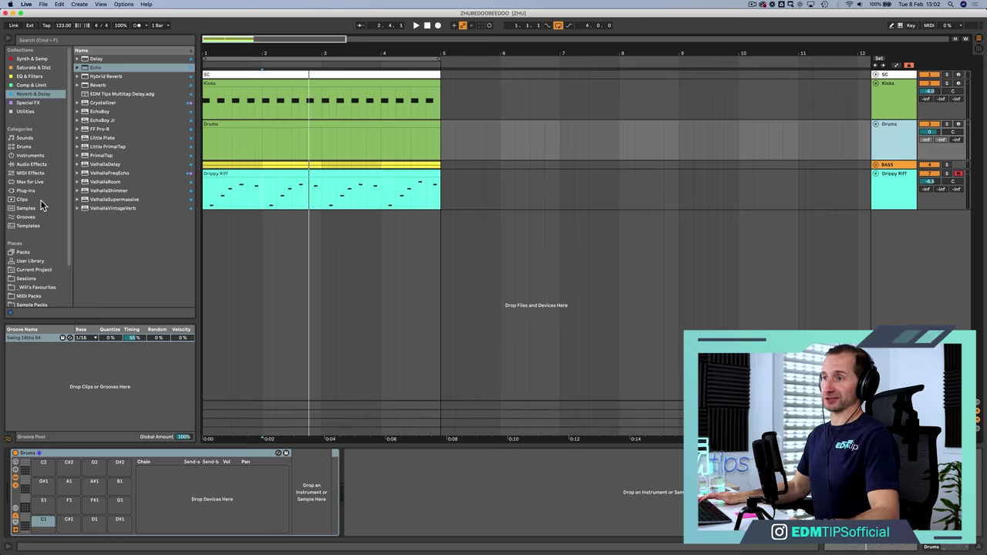
scroll(39, 243, "down", 2)
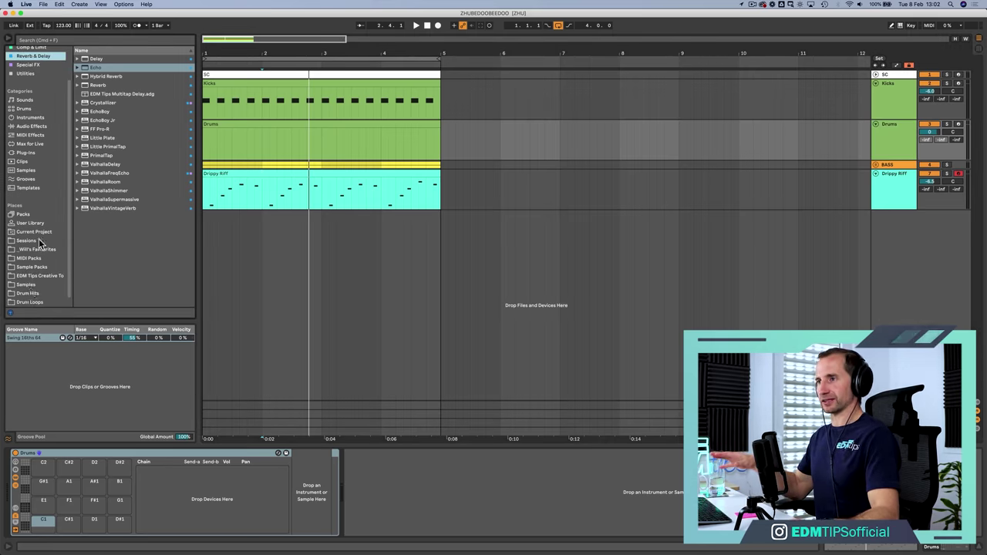
scroll(40, 240, "up", 2)
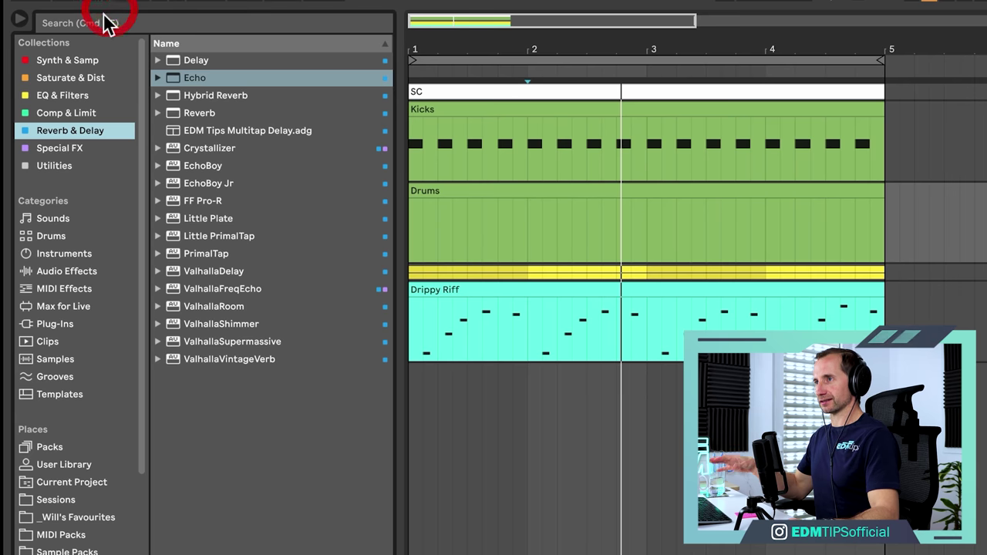
left_click(108, 24)
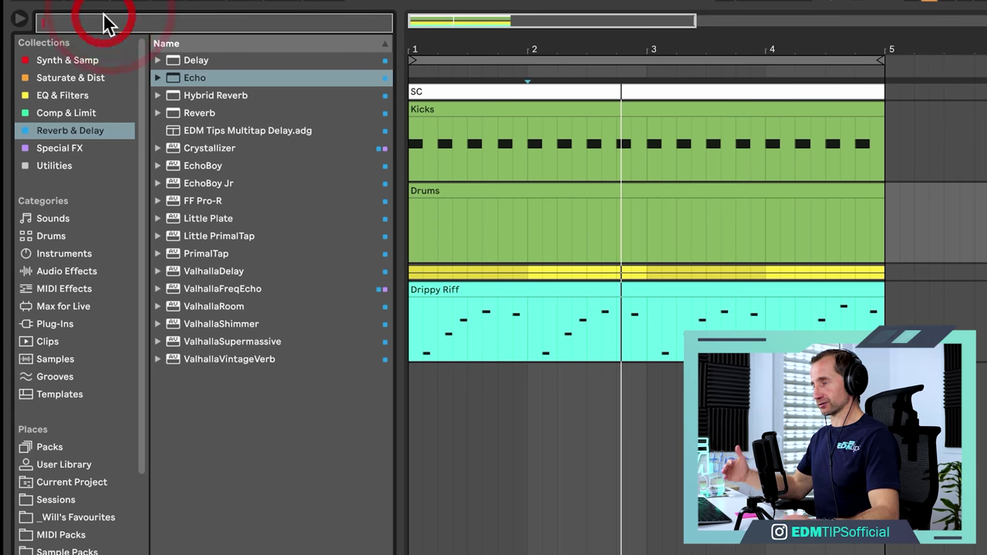
type("rimsho")
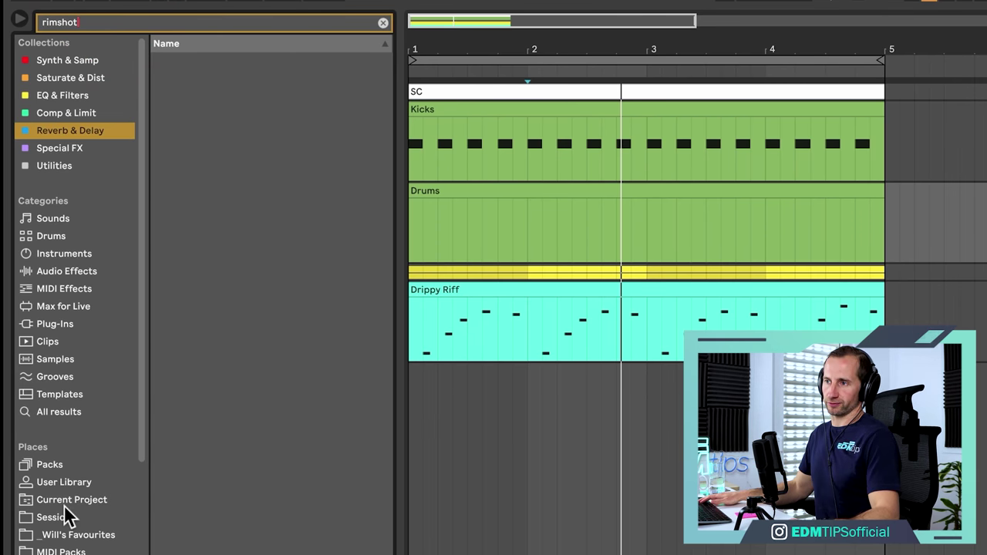
type("t")
scroll(65, 489, "down", 1)
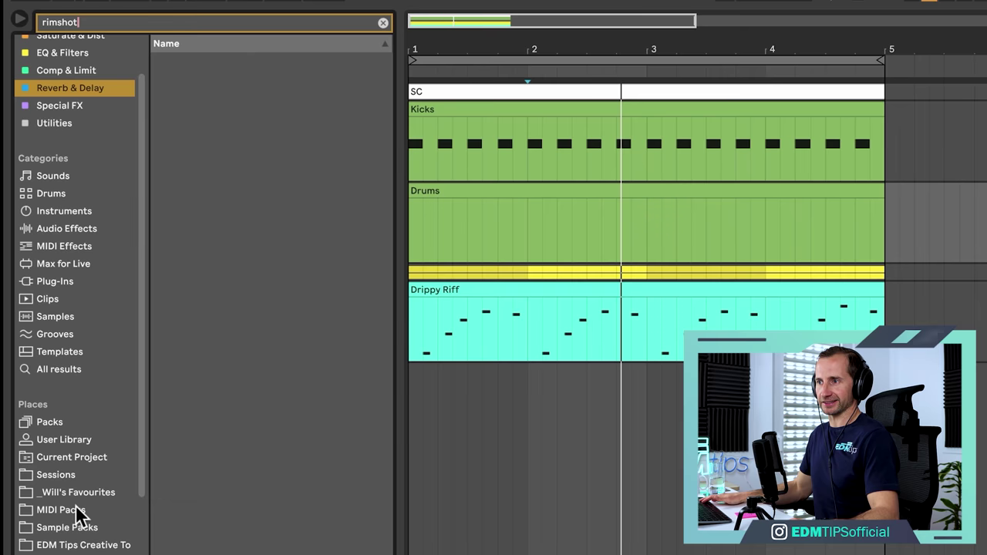
scroll(71, 510, "down", 2)
left_click(66, 495)
Load DMX RIMSHOT.wav from Drum Hits > Ethnic / Misc onto the drum rack's C1 pad and clear the search.
left_click(212, 61)
key("Down")
key("Right")
key("Down")
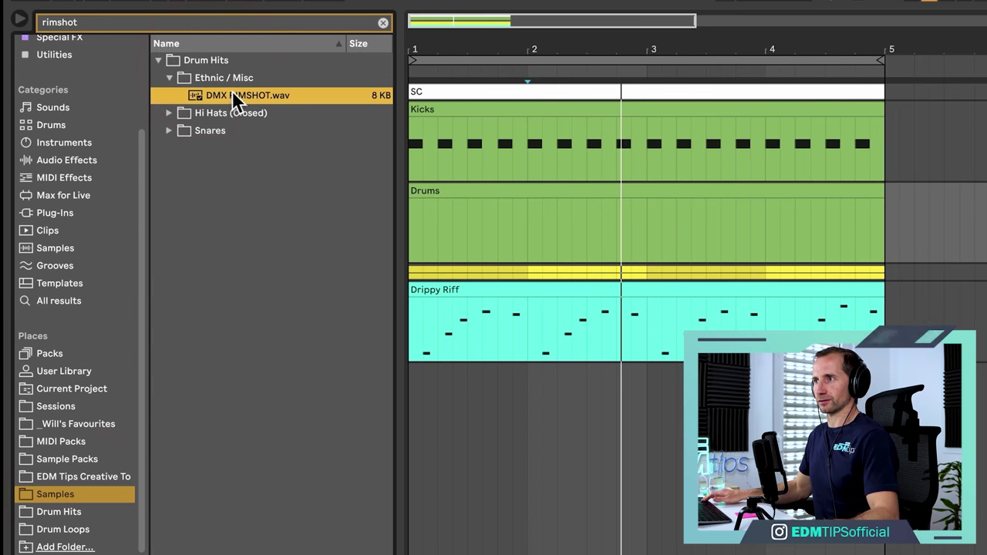
left_click_drag(229, 92, 43, 521)
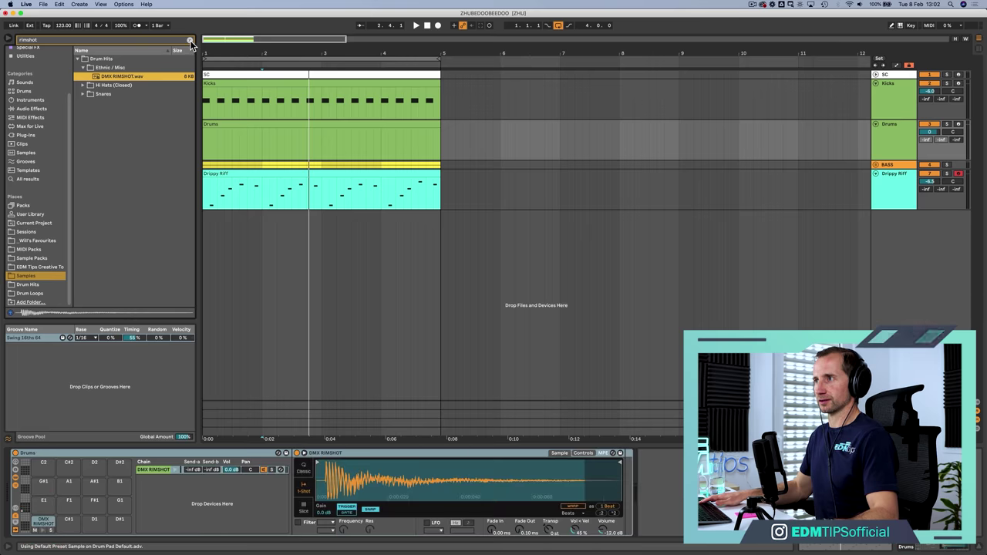
left_click(191, 41)
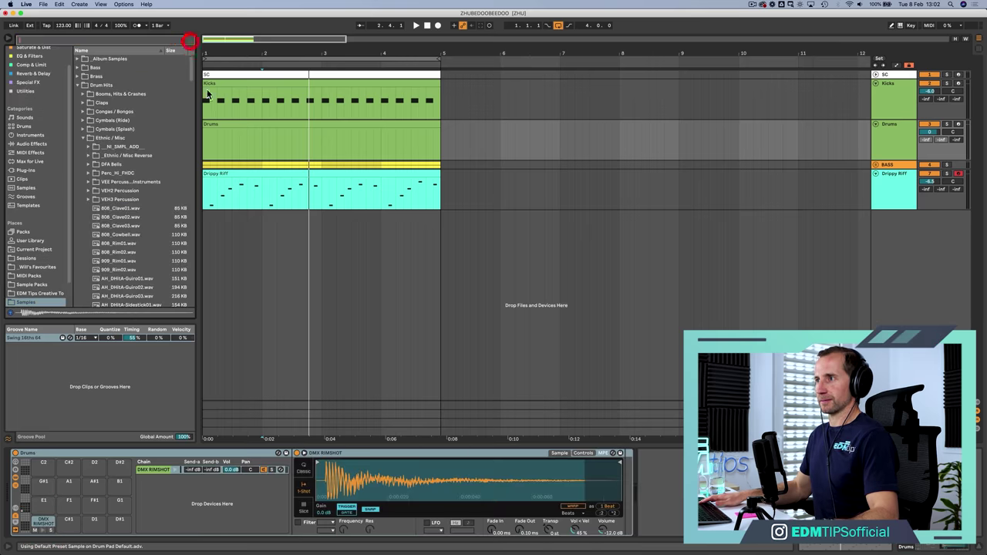
Open the empty Drums clip and place a rimshot note on beat 1.2.
key("super+shift+m")
double_click(220, 124)
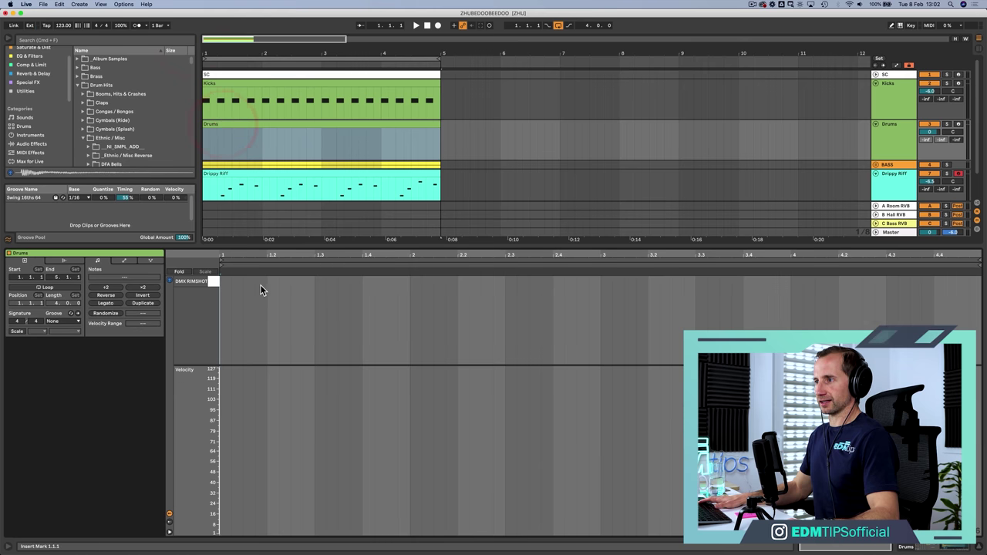
key("space")
Lower the DMX RIMSHOT chain's volume to about -4.6 dB and play the loop.
key("space")
double_click(272, 282)
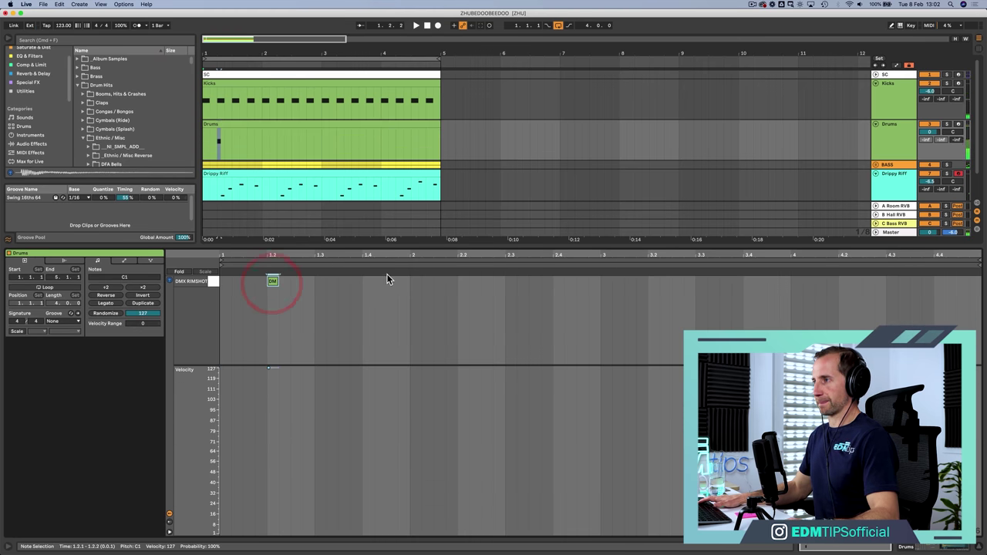
key("shift+Tab")
left_click_drag(228, 470, 230, 445)
key("space")
Duplicate the half-bar rimshot pattern across all four bars of the Drums clip.
key("space")
key("space")
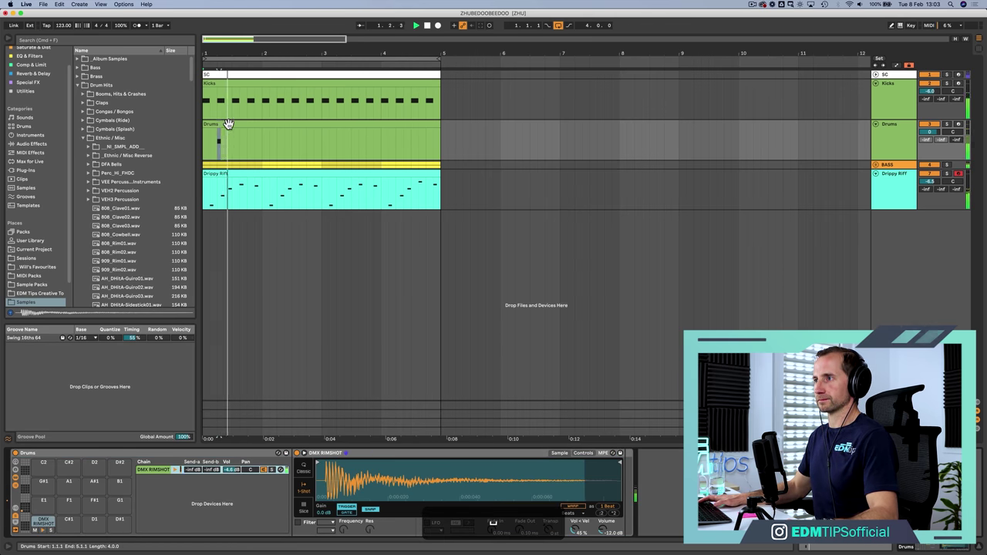
double_click(228, 124)
key("space")
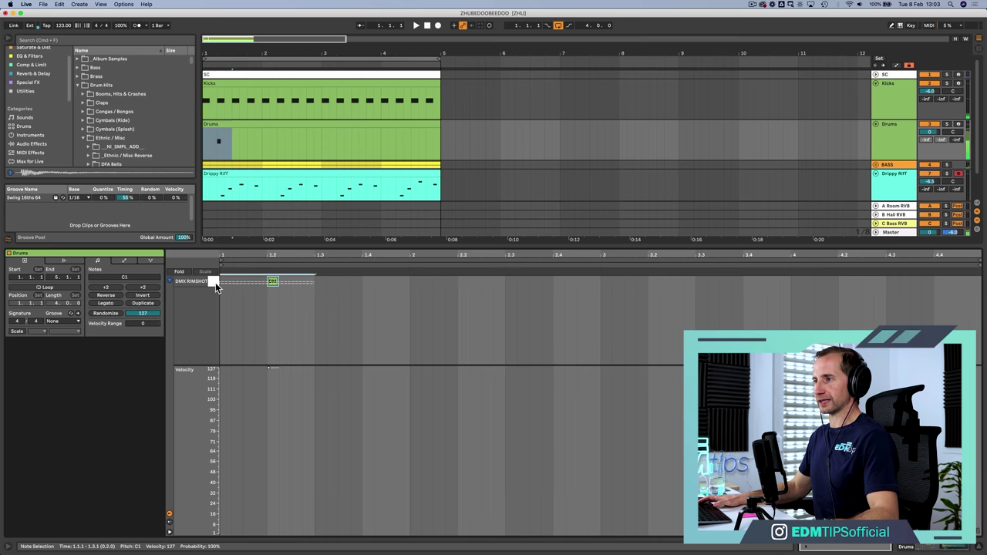
left_click(214, 280)
key("super+d")
key("super+d")
key("super+d")
key("super+d")
key("super+d")
key("super+d")
key("super+d")
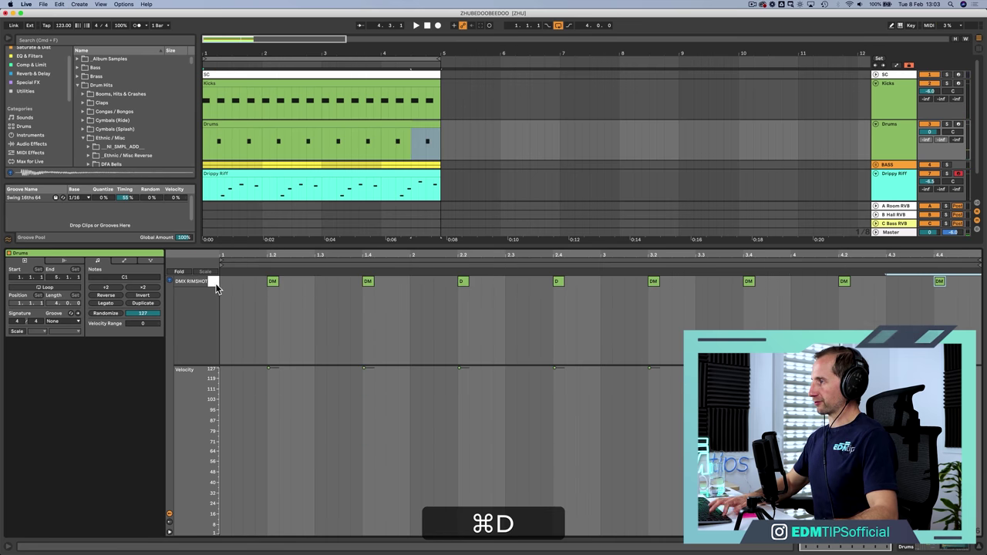
Reduce the DMX RIMSHOT chain's volume to -9.0 dB while the loop plays.
key("shift+Tab")
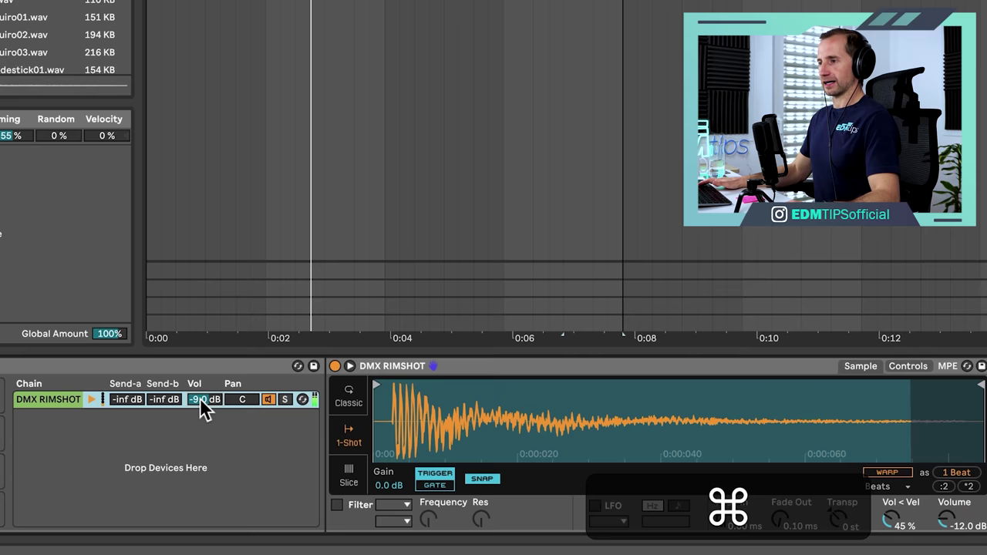
key("space")
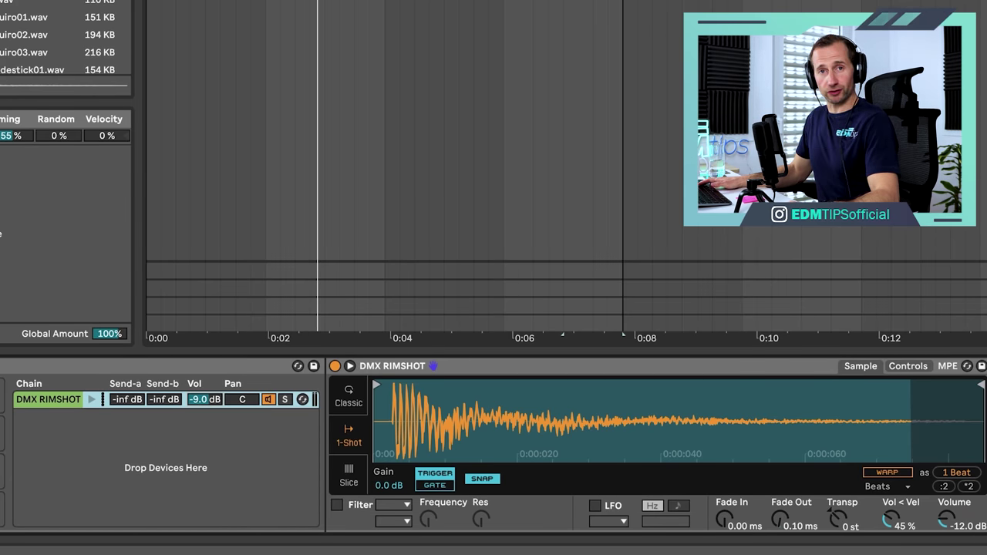
left_click(4, 367)
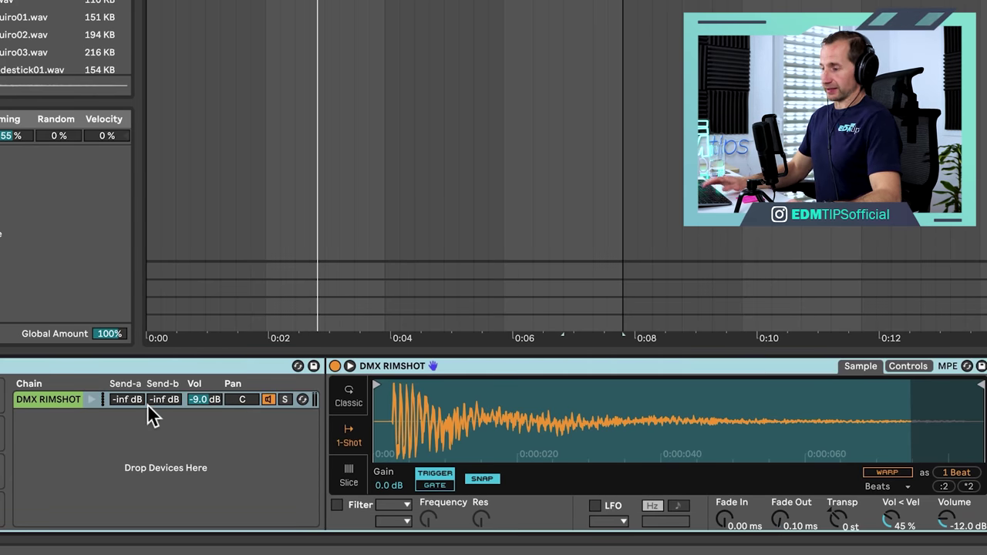
Switch to Session View and display the devices on the A Room RVB return track.
key("Tab")
key("Tab")
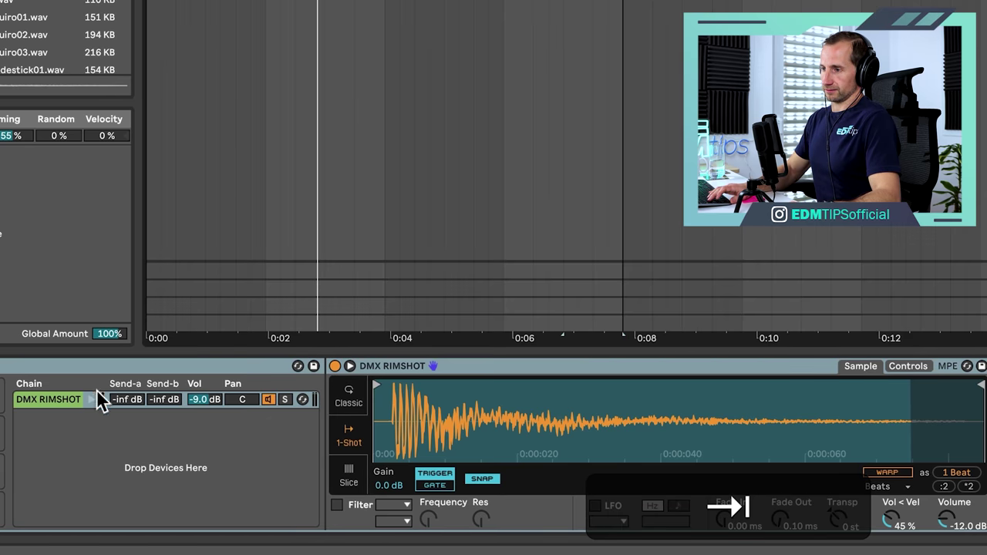
key("Tab")
left_click(824, 39)
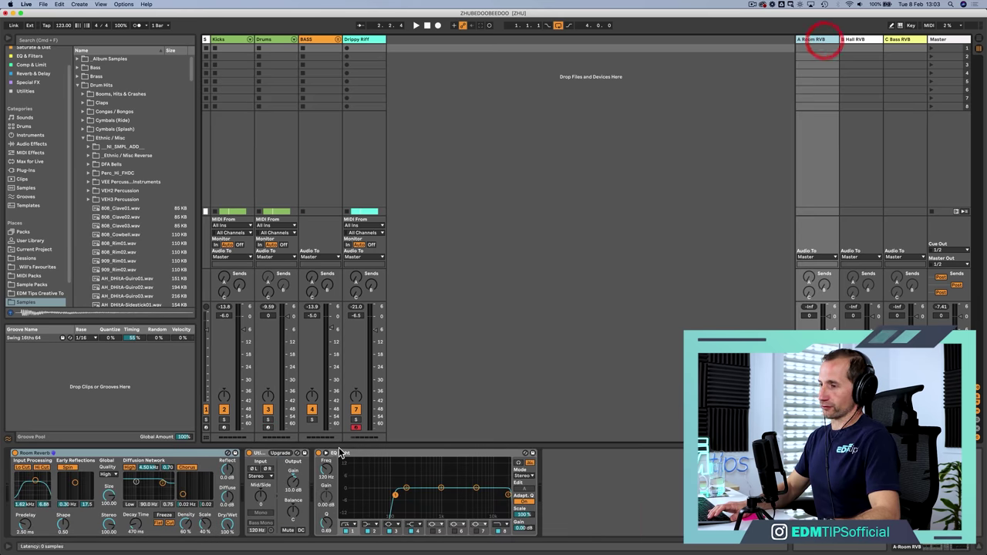
Compare the devices on the B Hall RVB return track with those on A Room RVB.
left_click(850, 39)
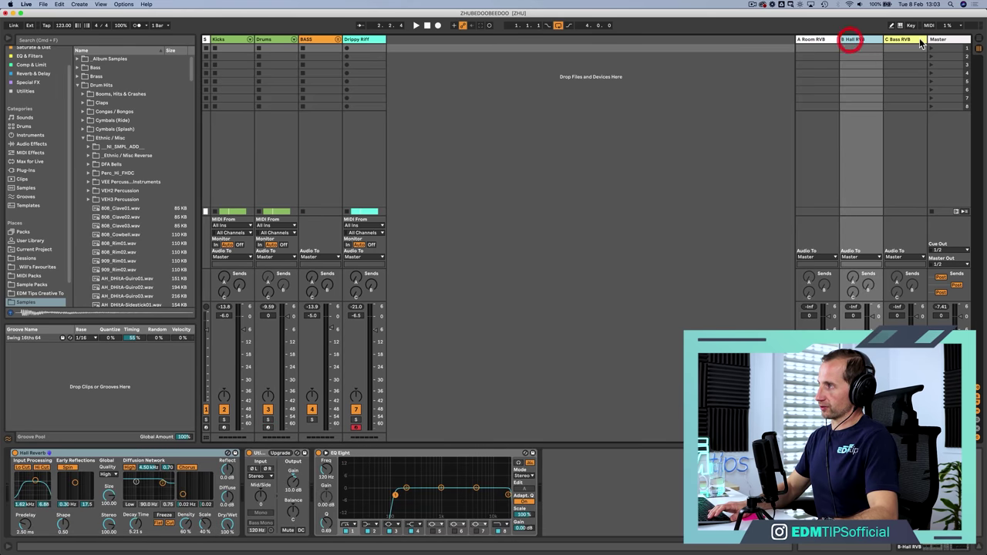
left_click(825, 39)
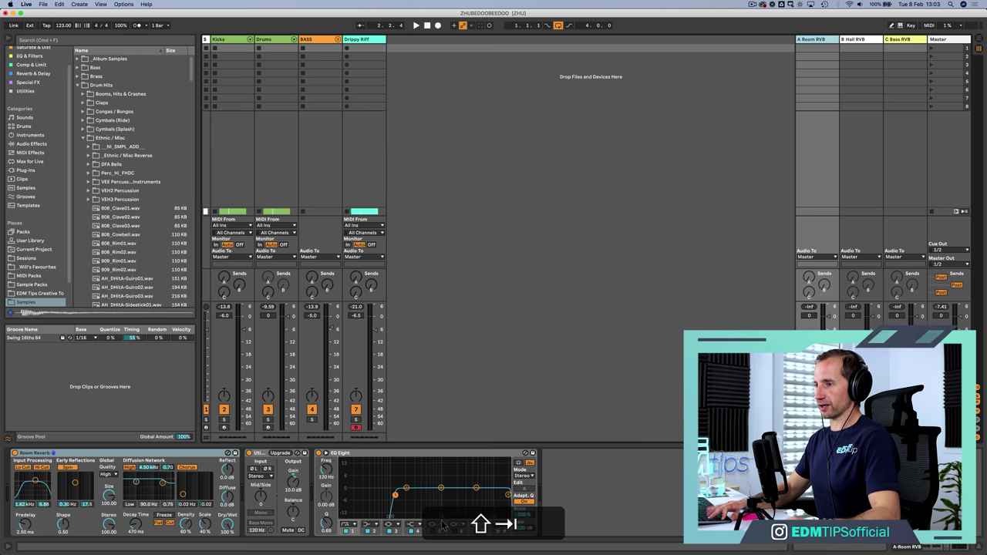
Display the Drums rack's return chains and its input/output routing columns.
key("shift+Tab")
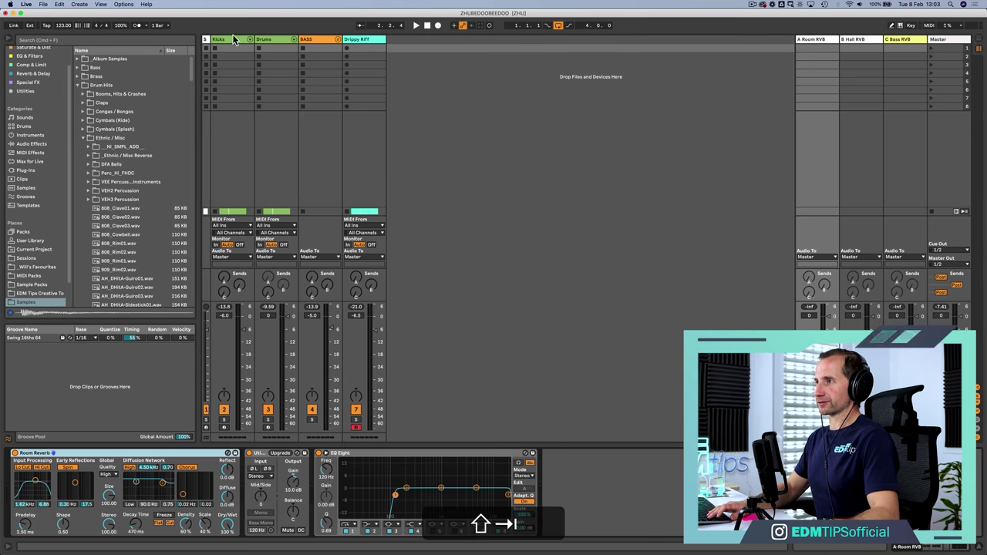
left_click(287, 40)
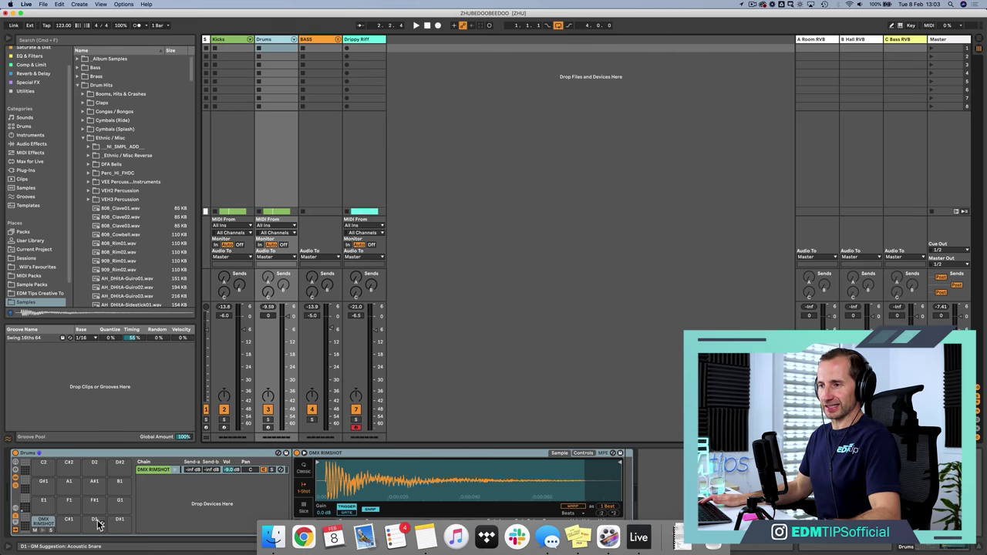
left_click(16, 512)
left_click(16, 523)
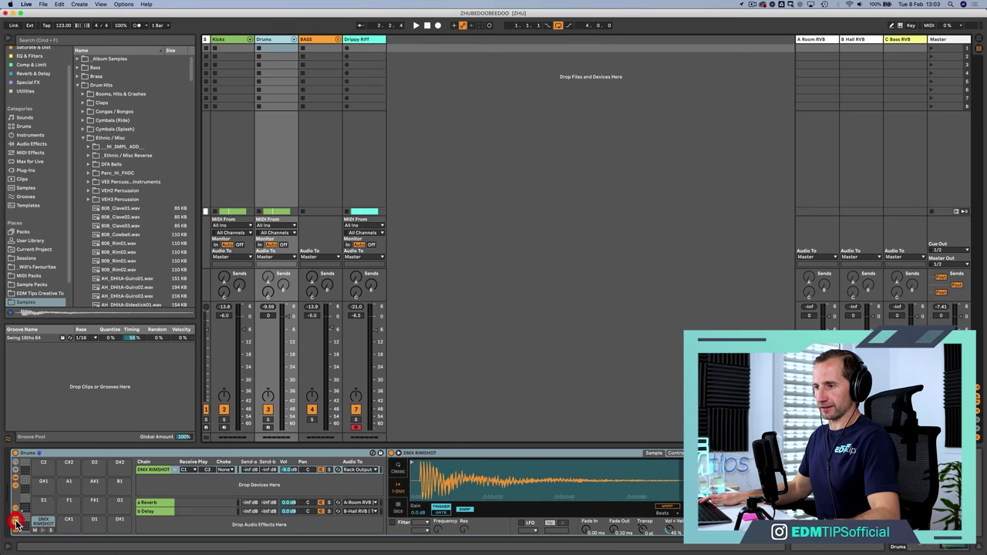
Check the output routing choices of the rack's Reverb return chain, and hide the return chains and routing columns.
right_click(160, 519)
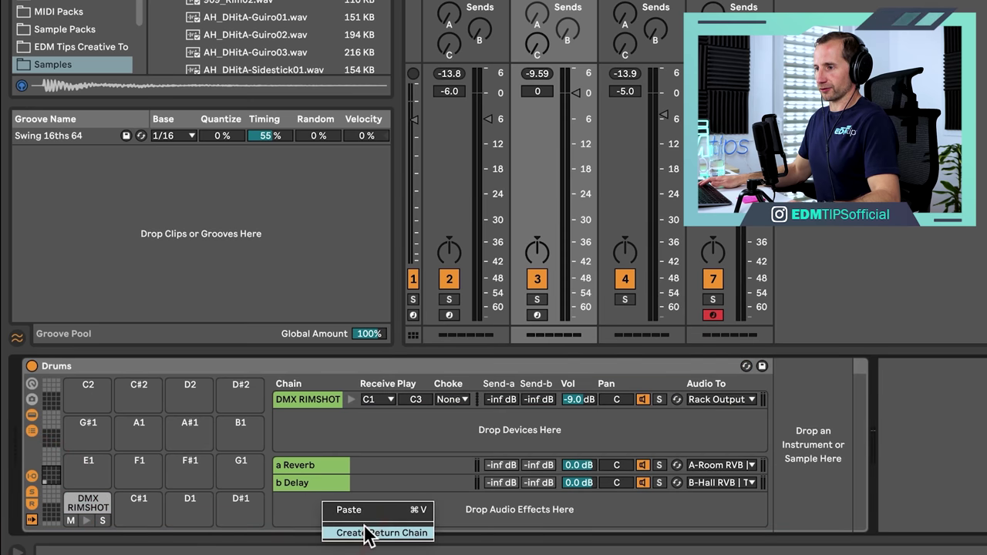
left_click(567, 521)
left_click(700, 463)
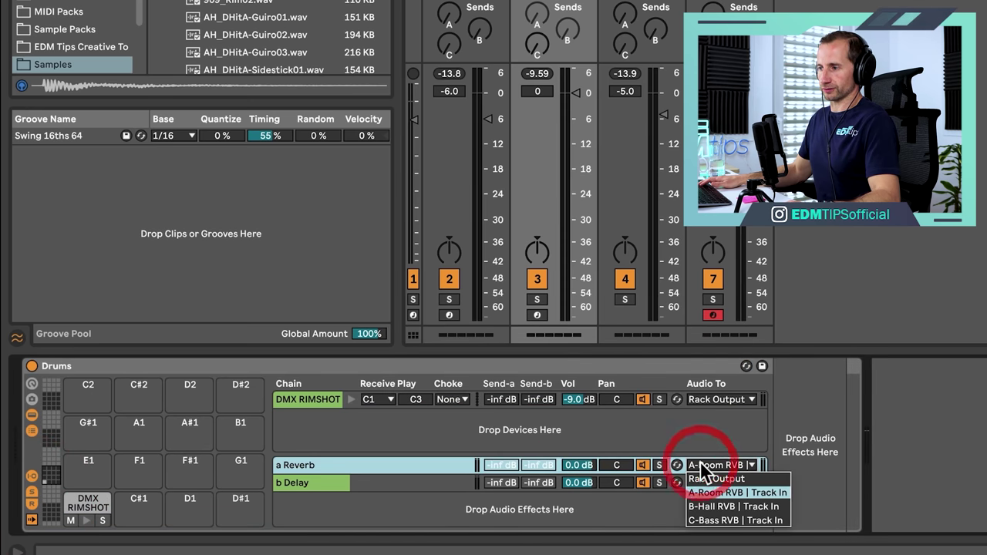
left_click(554, 518)
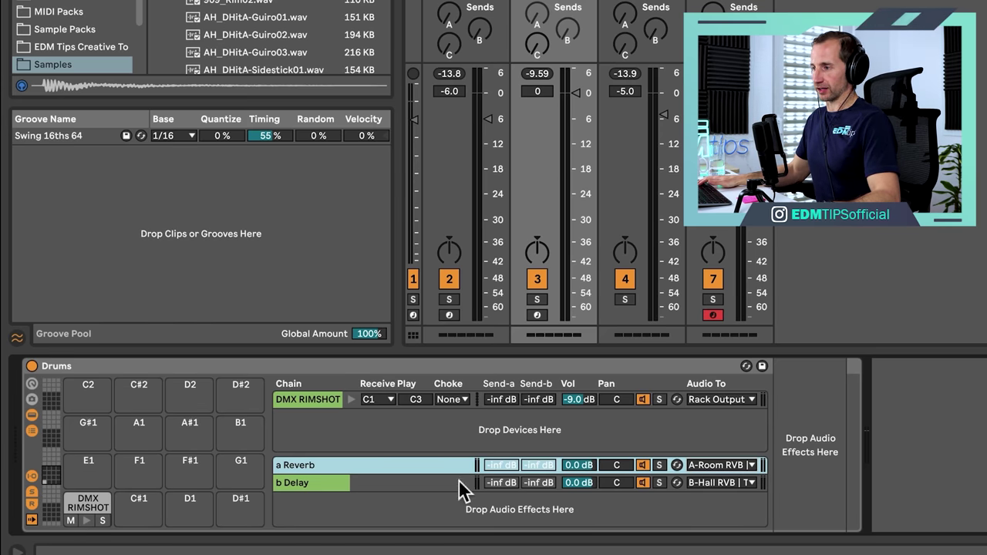
left_click(33, 502)
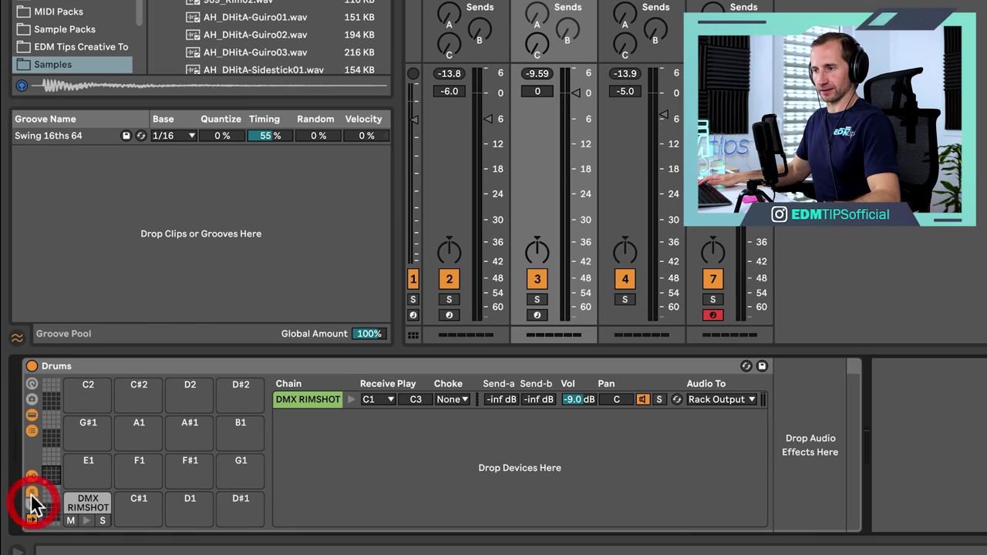
left_click(31, 473)
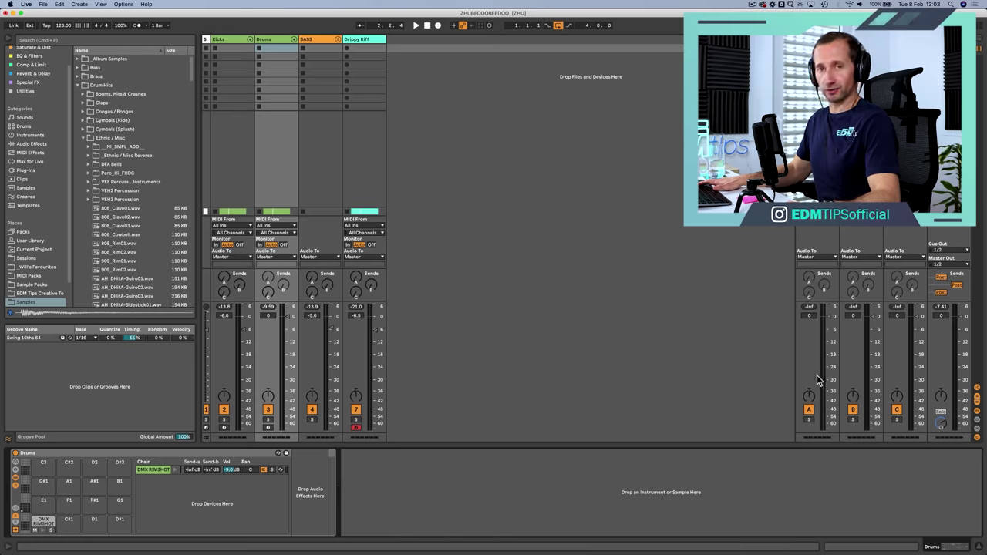
Set the DMX RIMSHOT chain's Send-a to -18.4 dB during playback and briefly solo the A Room RVB return.
key("space")
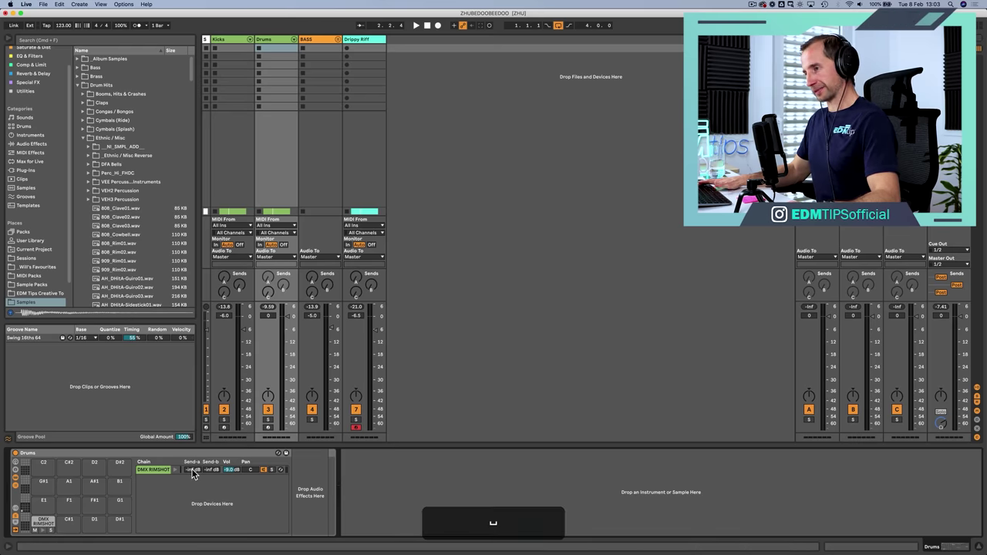
left_click_drag(193, 470, 193, 461)
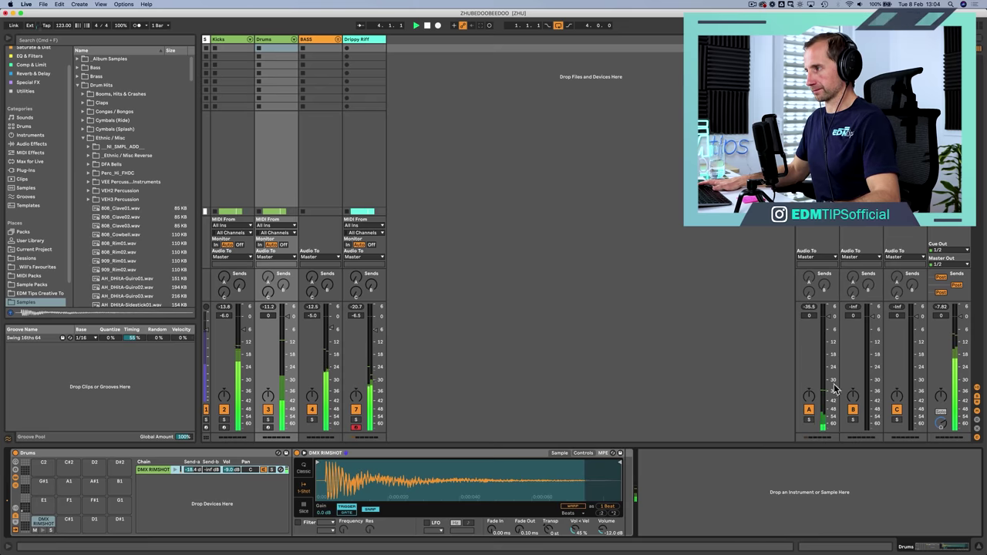
left_click(807, 411)
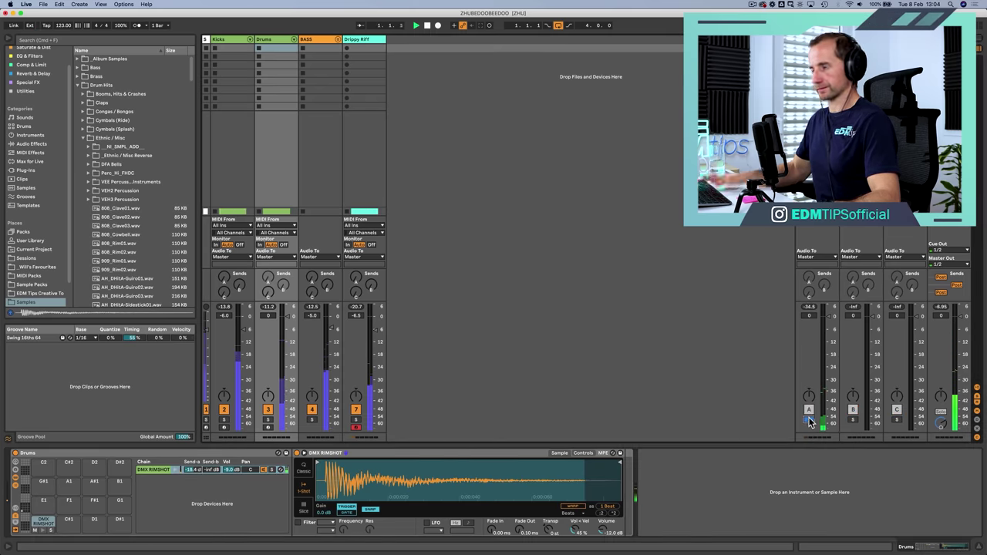
left_click(809, 419)
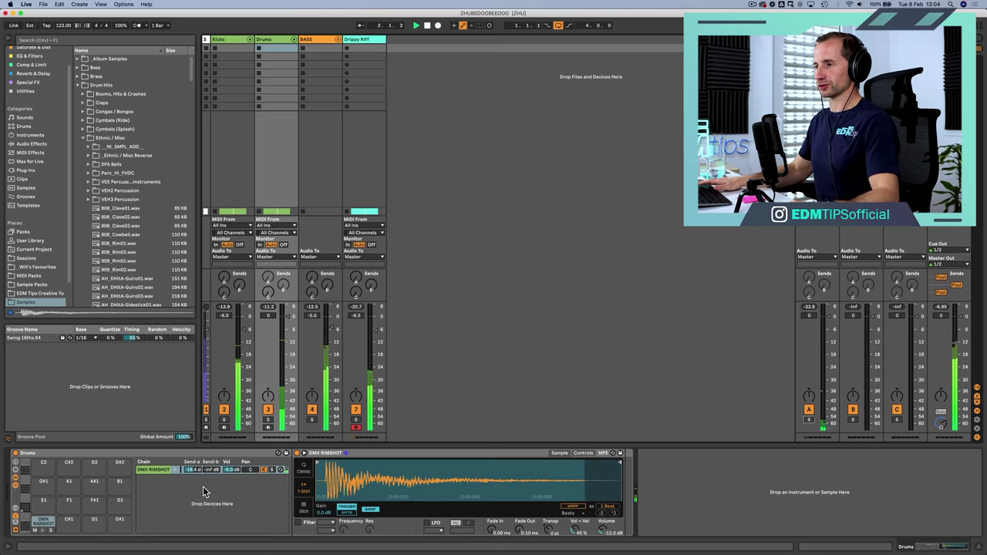
Stop playback and save the set.
key("space")
key("super+s")
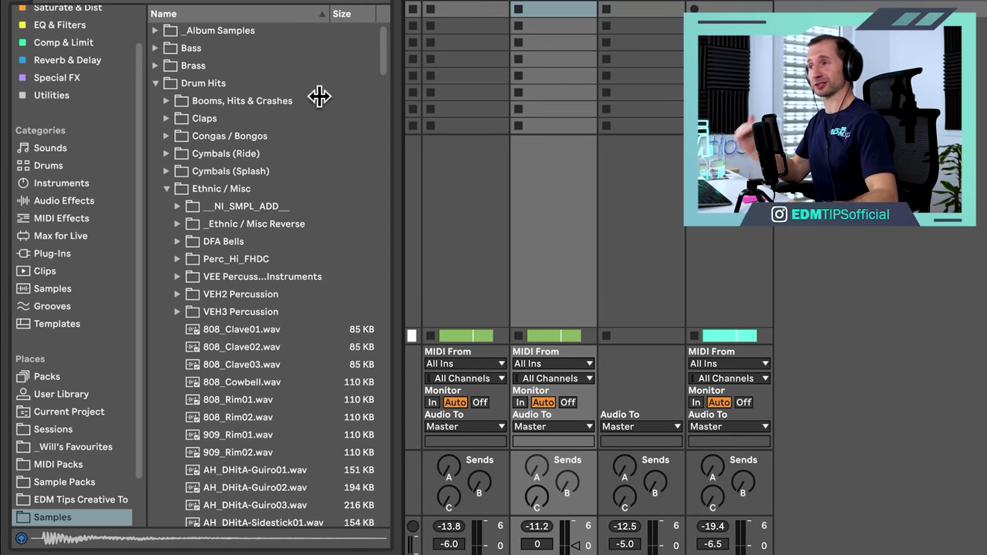
Collapse the Drum Hits folder and open the Percussion folder under Drums in the EDM Tips Creative To place.
double_click(210, 90)
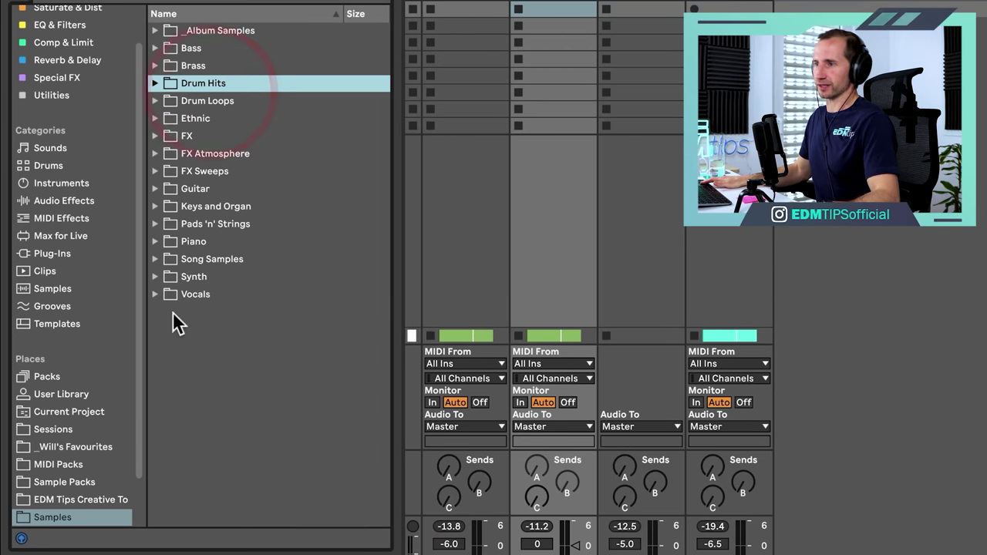
left_click(80, 500)
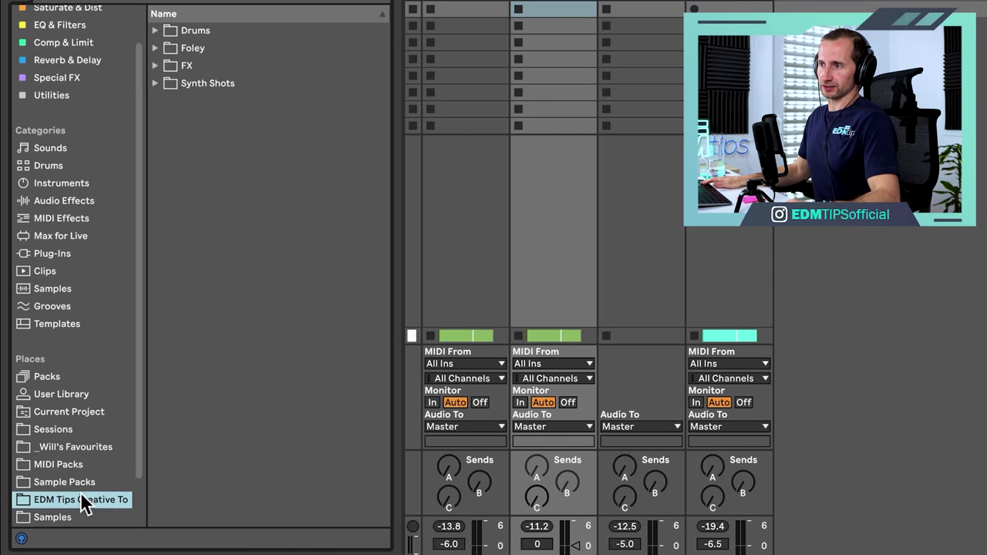
double_click(196, 31)
key("Down")
key("Down")
key("Down")
key("Right")
key("Left")
key("Up")
left_click(219, 151)
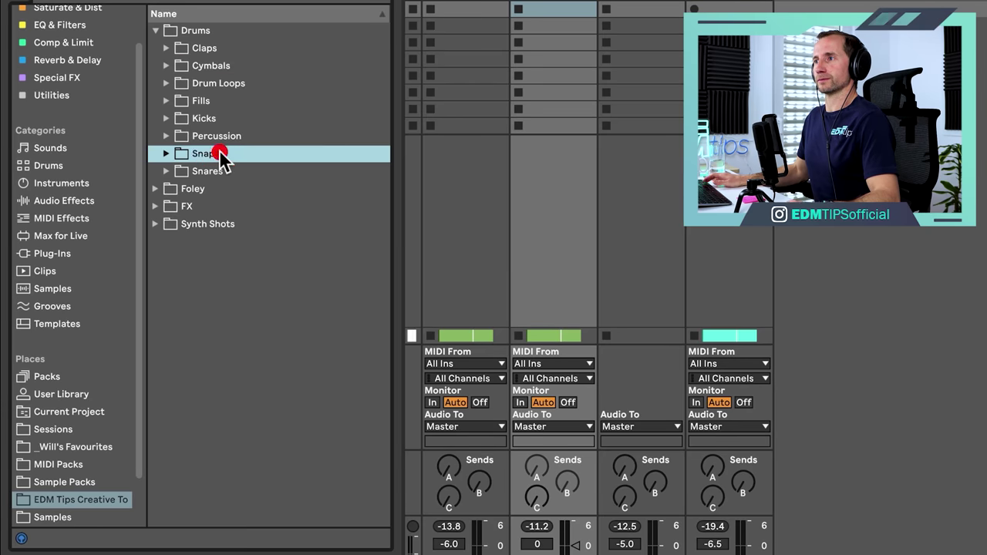
key("Up")
key("Right")
key("Down")
Audition the ETCT1_Percussion samples, including numbers 10, 18, 1 and 19.
left_click(239, 171)
left_click(252, 271)
left_click(264, 312)
scroll(264, 332, "down", 2)
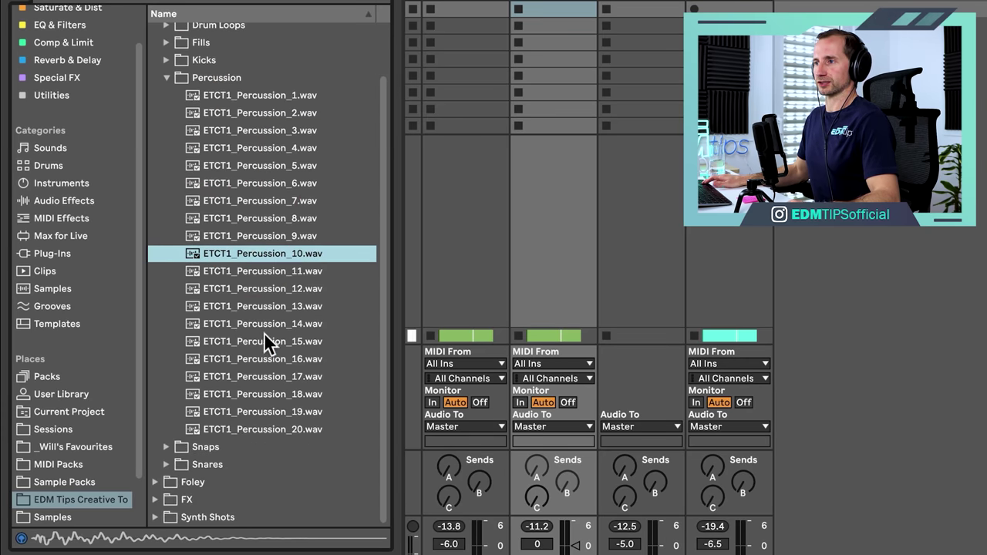
left_click(251, 396)
key("Down")
scroll(235, 201, "up", 2)
left_click(232, 229)
key("Up")
key("Up")
key("Up")
key("Up")
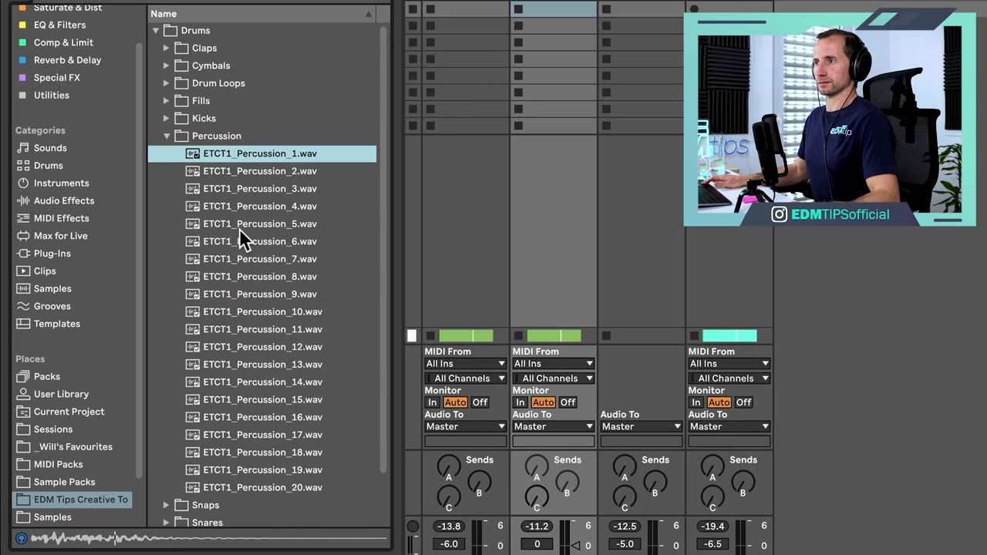
scroll(247, 237, "down", 2)
left_click(244, 417)
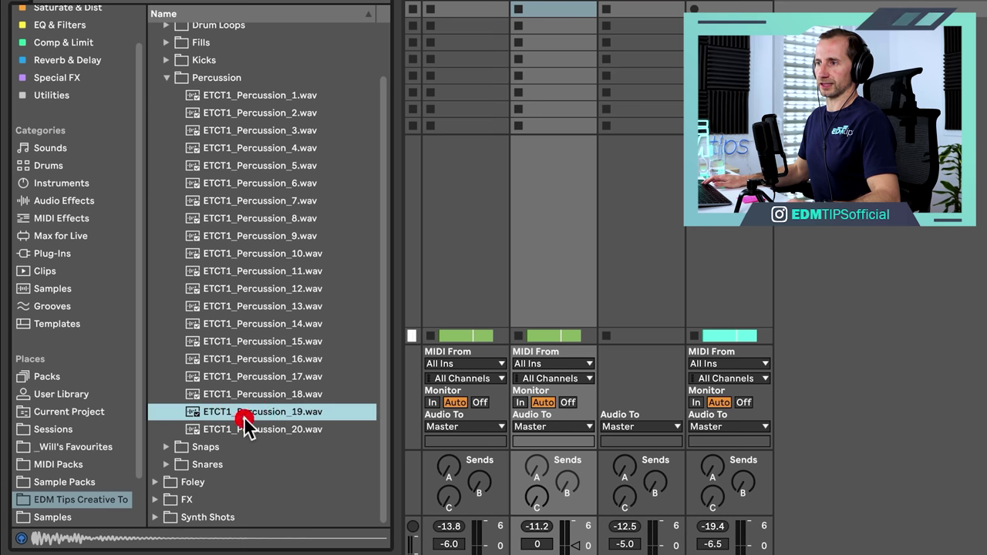
Open the Shakers / Tambourines folder in the Drum Hits place.
scroll(57, 489, "down", 2)
left_click(60, 476)
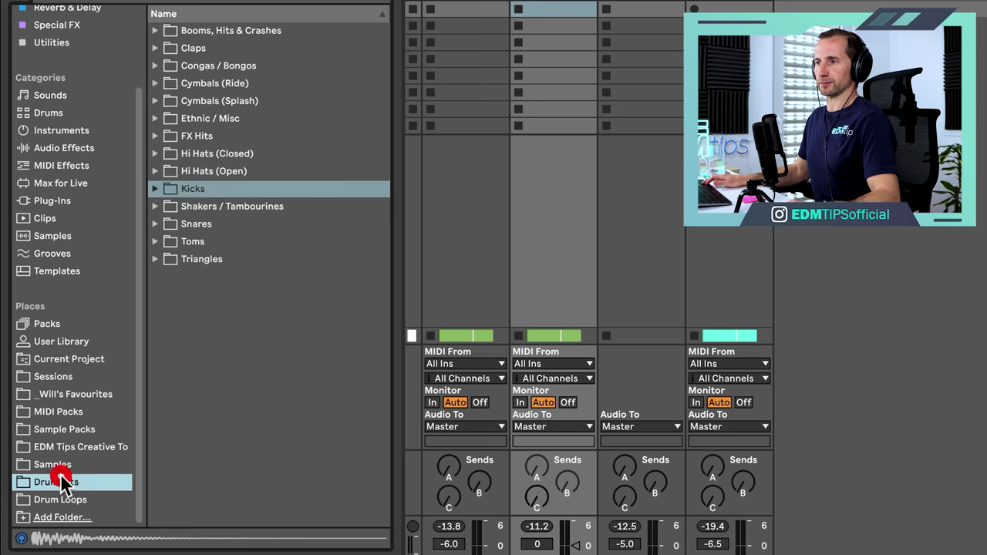
left_click(199, 222)
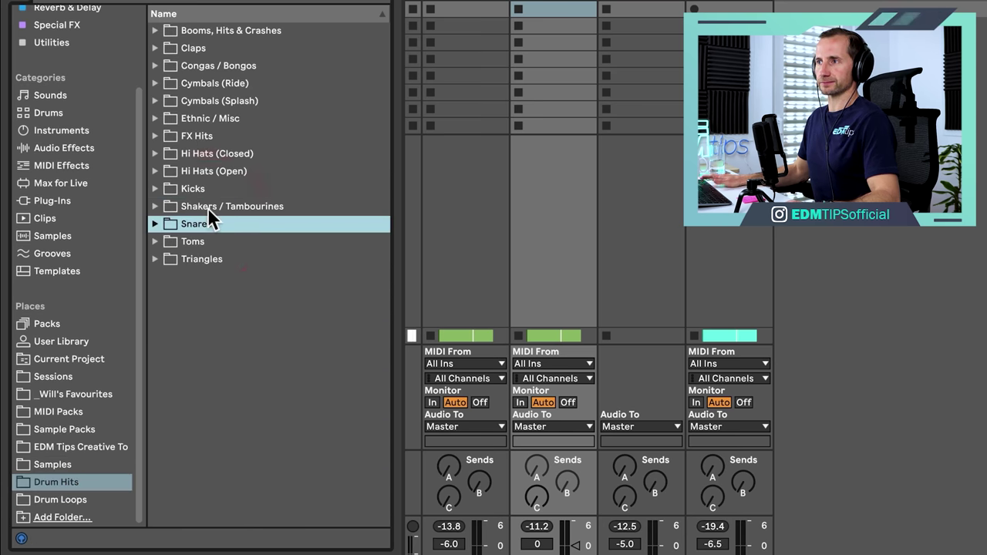
key("Up")
key("Up")
key("Up")
key("Up")
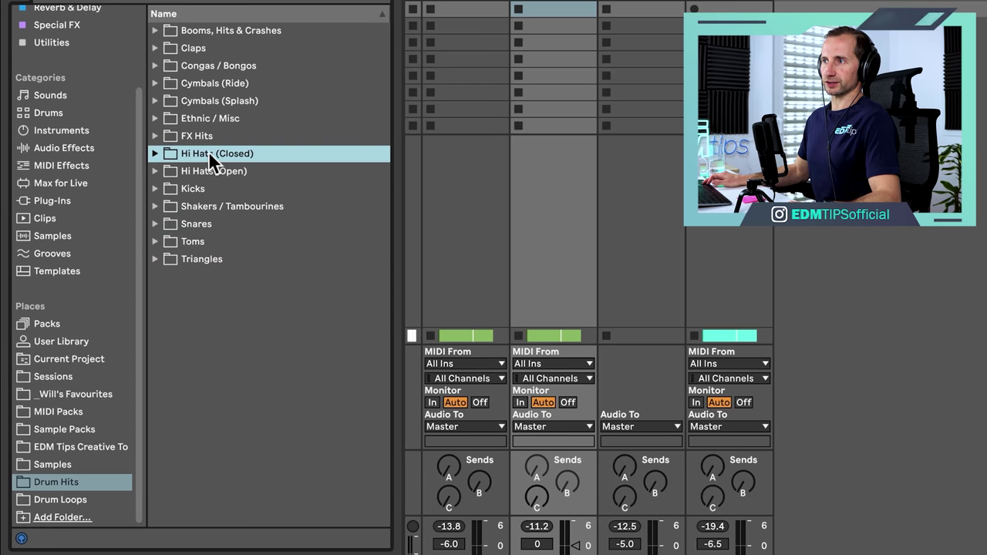
double_click(208, 206)
Audition samples in the VEH1 Shakers folder and load VEH1 Shaker - 04.wav onto the Drums rack's C#1 pad.
left_click(216, 251)
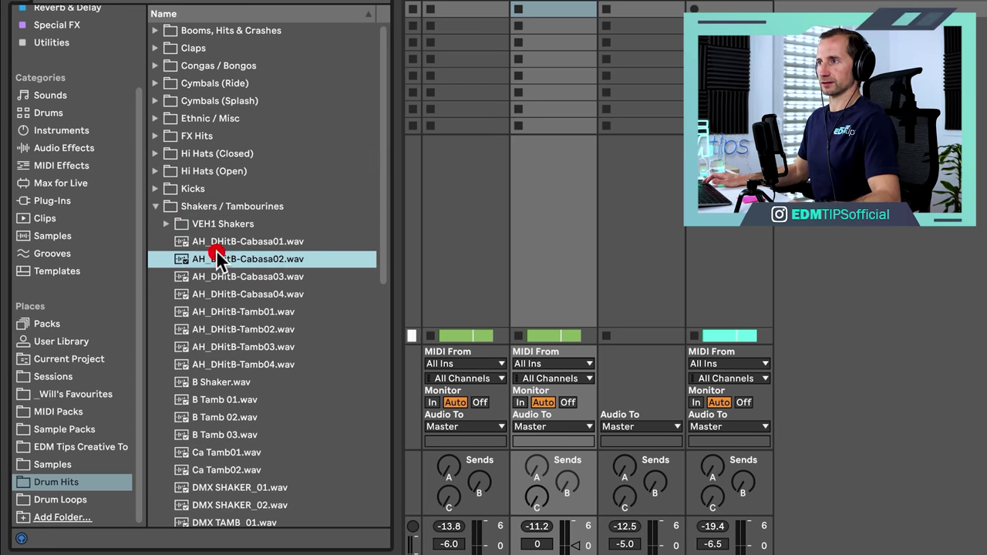
key("Up")
key("Up")
key("Right")
key("Down")
key("Down")
key("Down")
key("Down")
key("Down")
key("Up")
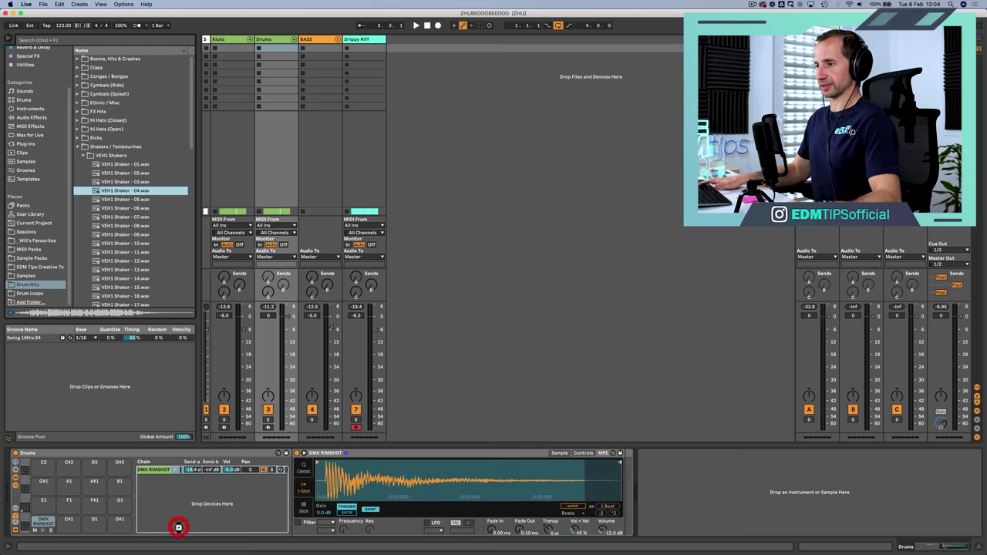
left_click_drag(178, 527, 178, 529)
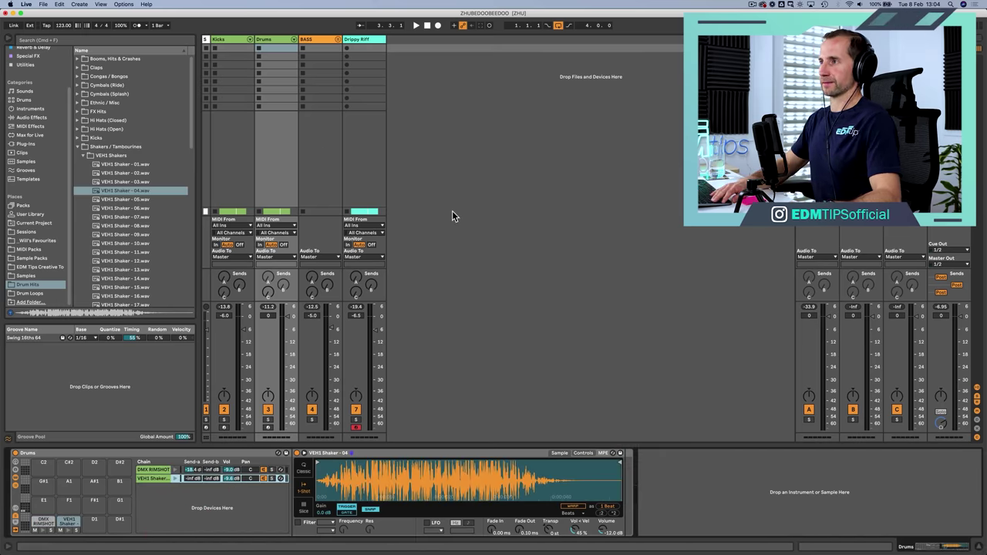
In the Arrangement's Drums clip, add 1/16 VEH1 Shaker - 04 notes at 1.1.3 and 1.2.3.
key("shift+Tab")
key("Tab")
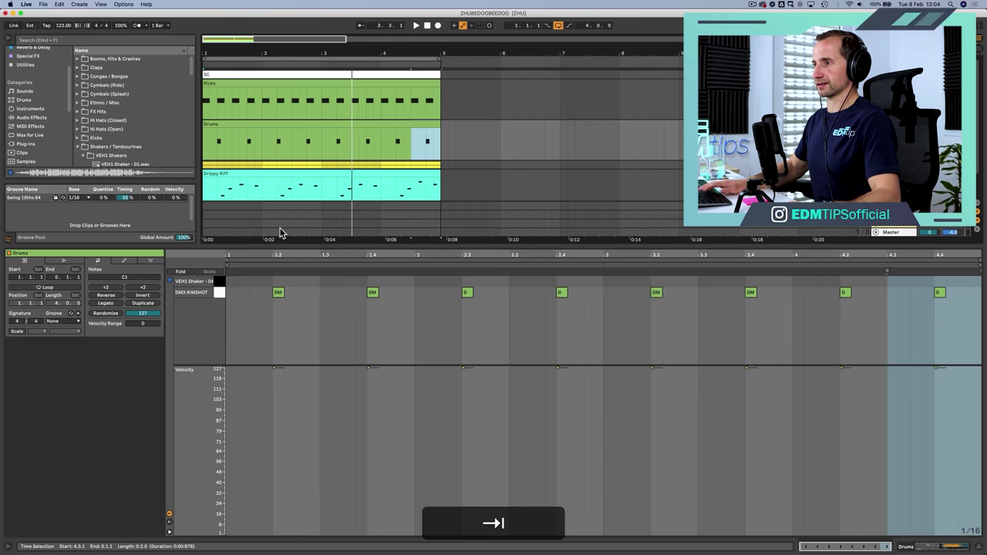
double_click(254, 281)
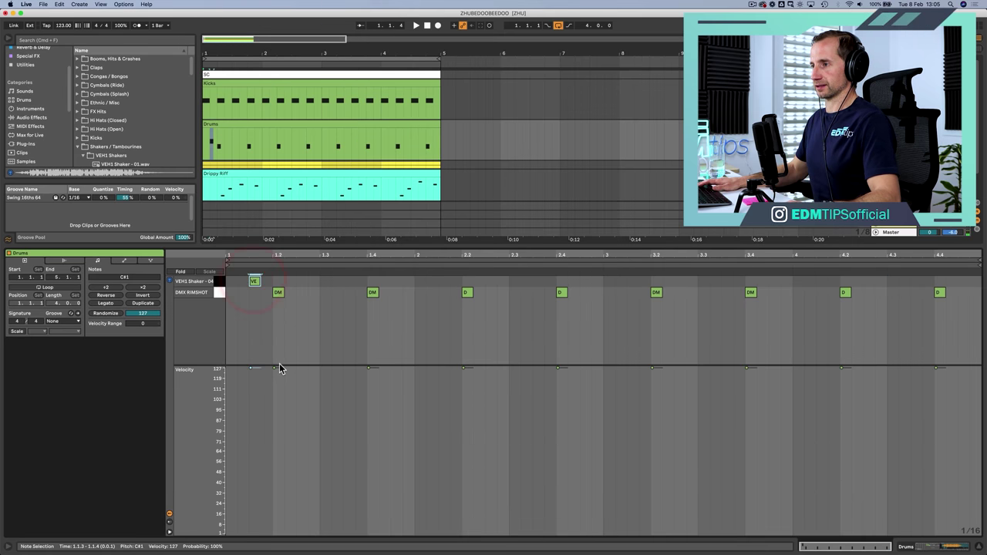
left_click_drag(279, 364, 283, 378)
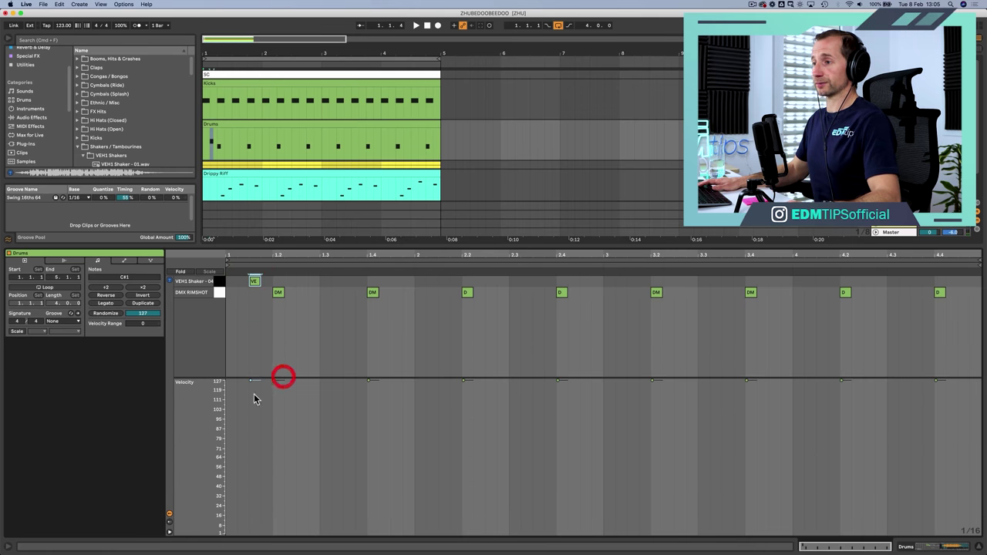
double_click(301, 281)
Duplicate the two-note shaker pattern across all four bars of the Drums clip.
left_click_drag(318, 284, 235, 291)
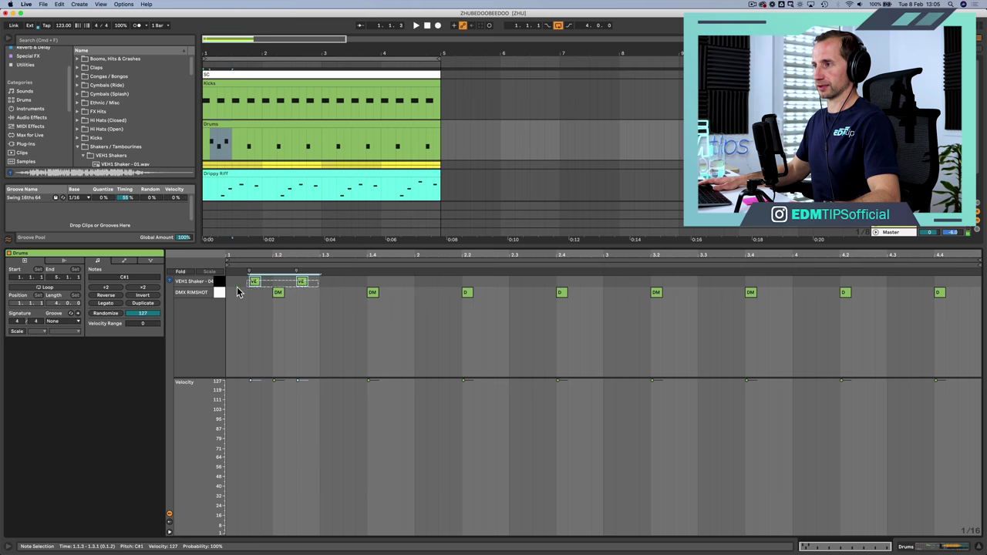
key("super+d")
key("super+d")
key("super+d")
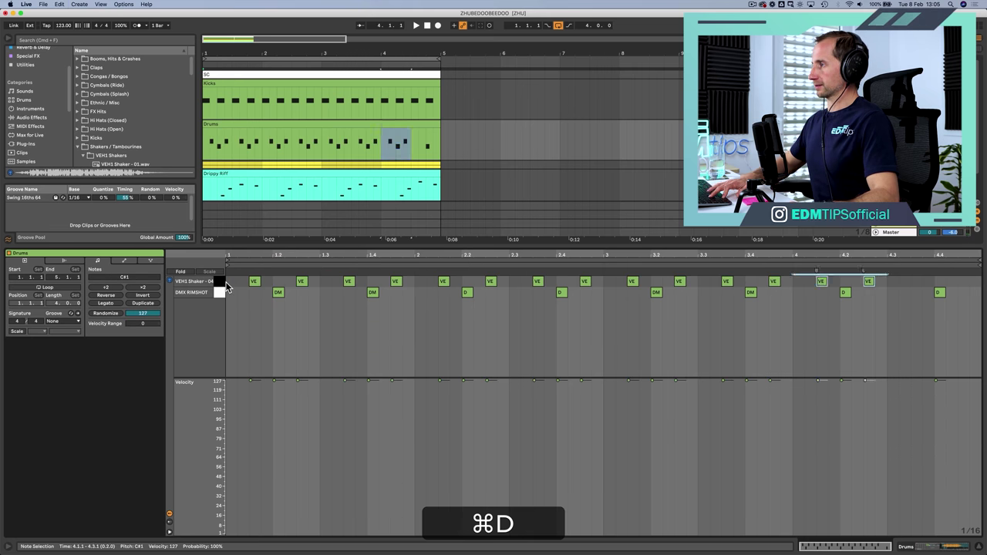
key("shift+super+d")
Set the VEH1 Shaker chain's volume to -24.0 dB and its Send-a to -4.4 dB while the loop plays.
key("shift+super+Tab")
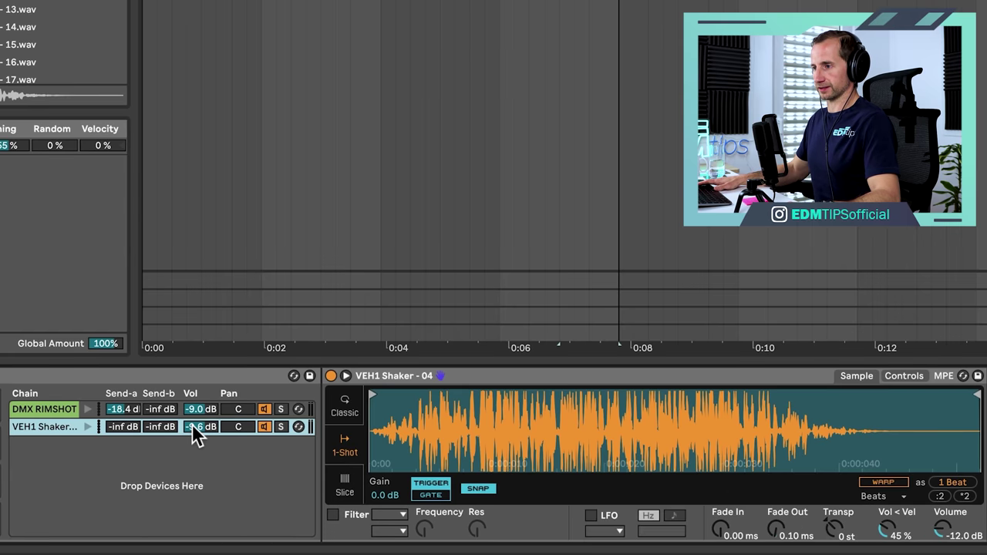
key("space")
left_click_drag(194, 429, 194, 458)
left_click_drag(134, 429, 134, 378)
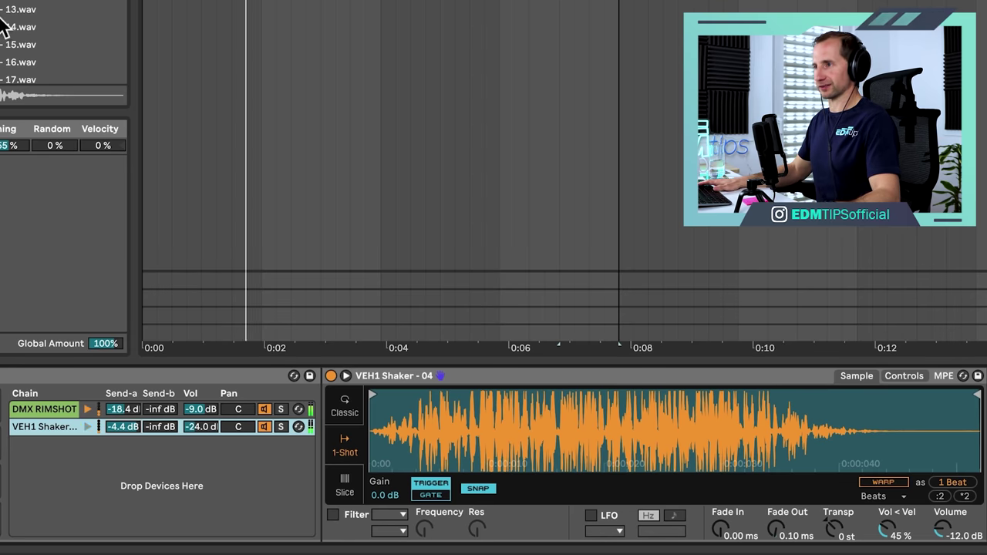
Audition more VEH1 Shakers samples and load VEH1 Shaker - 08.wav onto the Drums rack's D1 pad at -24.0 dB, panned 29R.
left_click(122, 219)
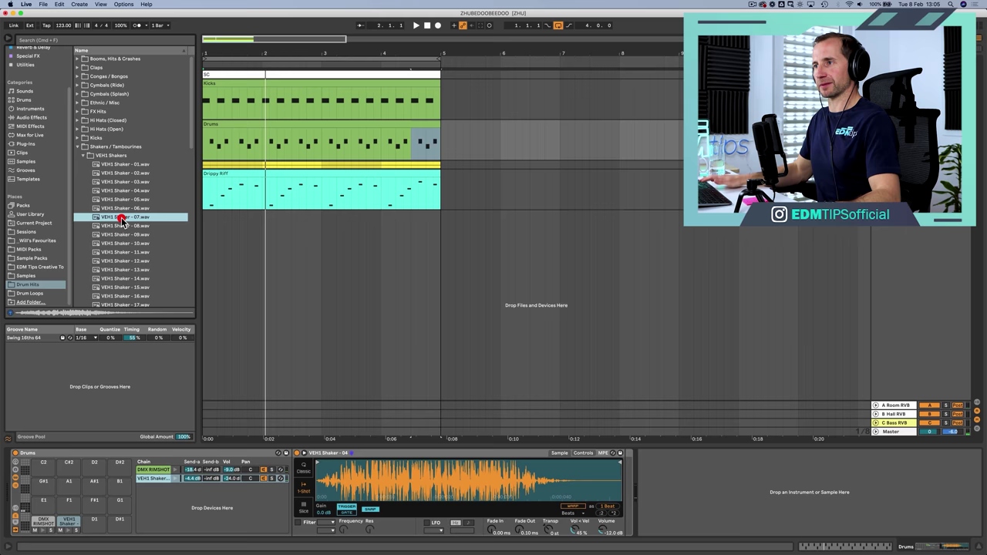
key("Down")
key("Up")
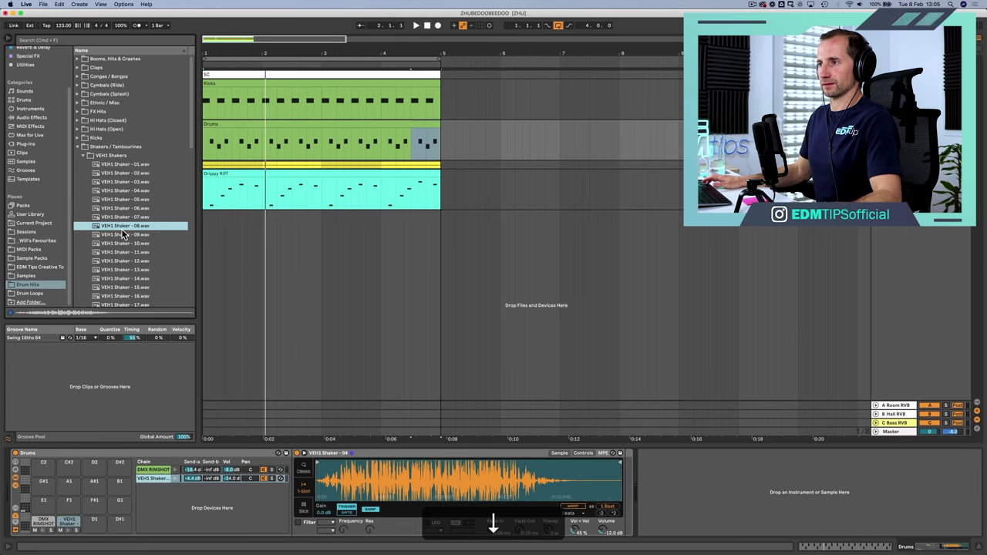
left_click_drag(122, 228, 173, 506)
left_click_drag(83, 472, 83, 471)
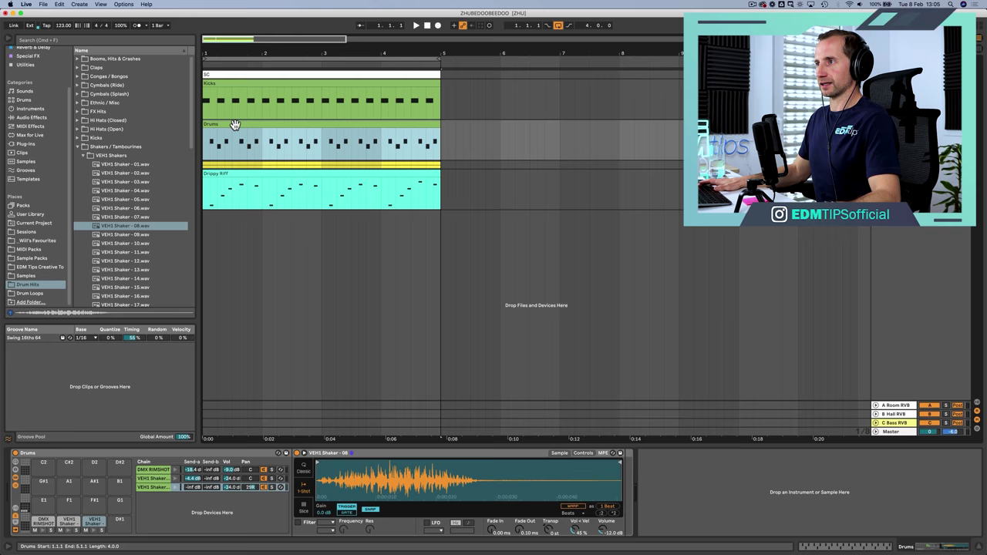
In the Drums clip, add 1/16 VEH1 Shaker - 08 notes at 1.3.2 and 1.3.4.
double_click(237, 126)
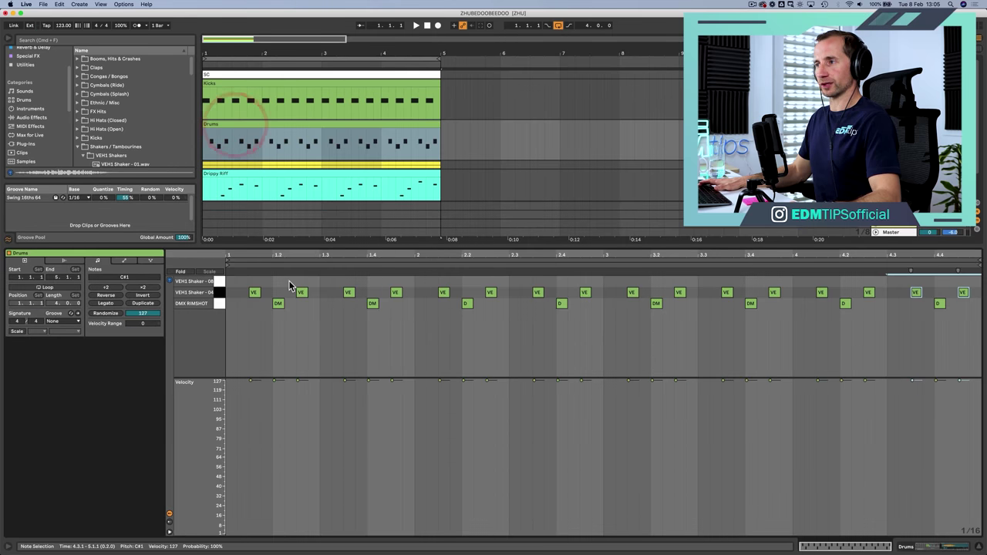
key("space")
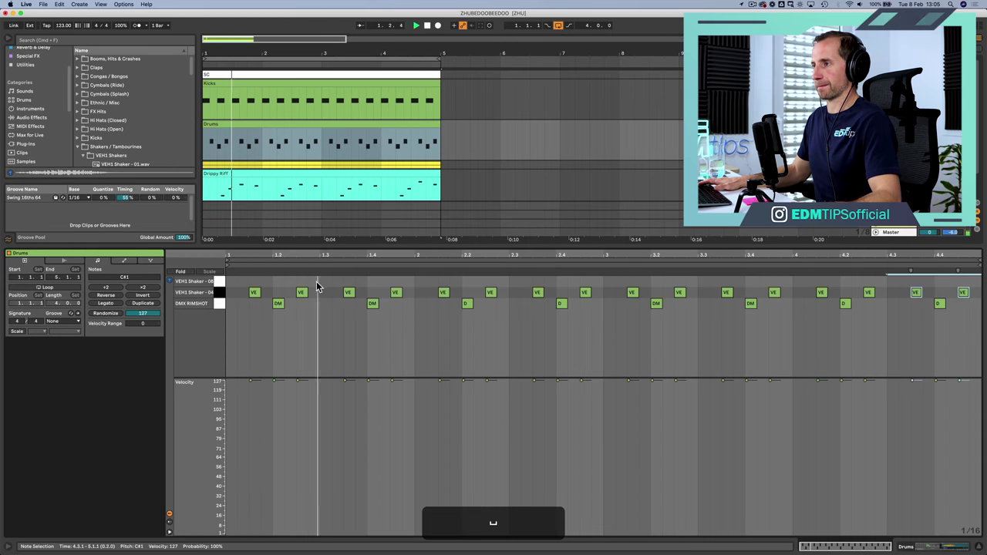
left_click(337, 280)
left_click(360, 280)
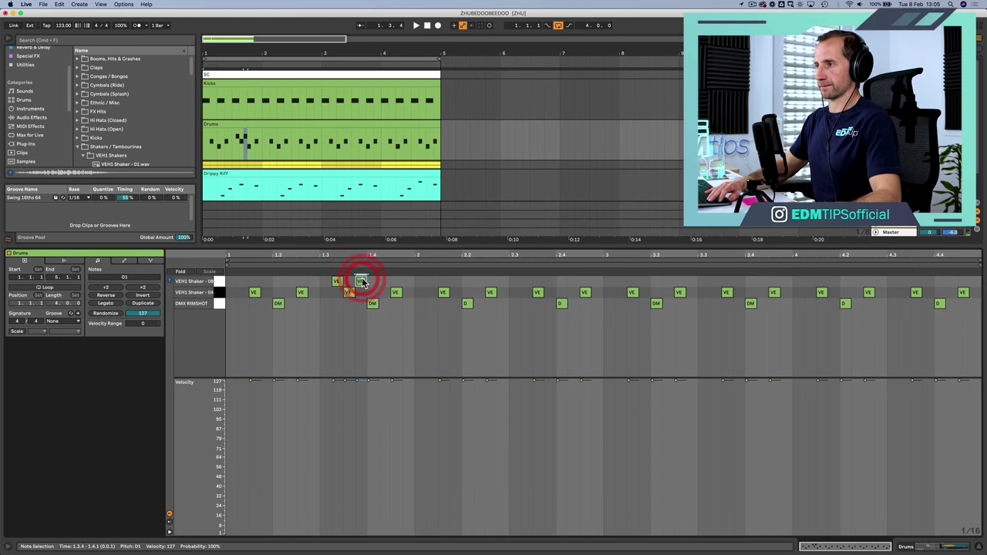
Set the VEH1 Shaker - 08 chain's volume to -16.5 dB and play the loop.
key("shift+Tab")
left_click_drag(230, 488, 230, 475)
key("space")
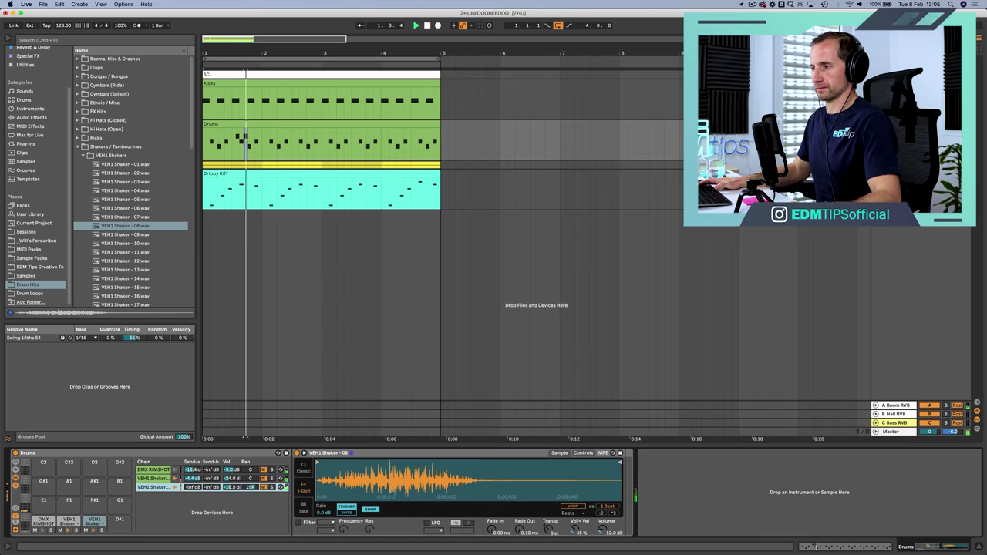
Copy bar 1's two VEH1 Shaker - 08 notes to bar 3 of the Drums clip and play the loop.
double_click(266, 119)
key("space")
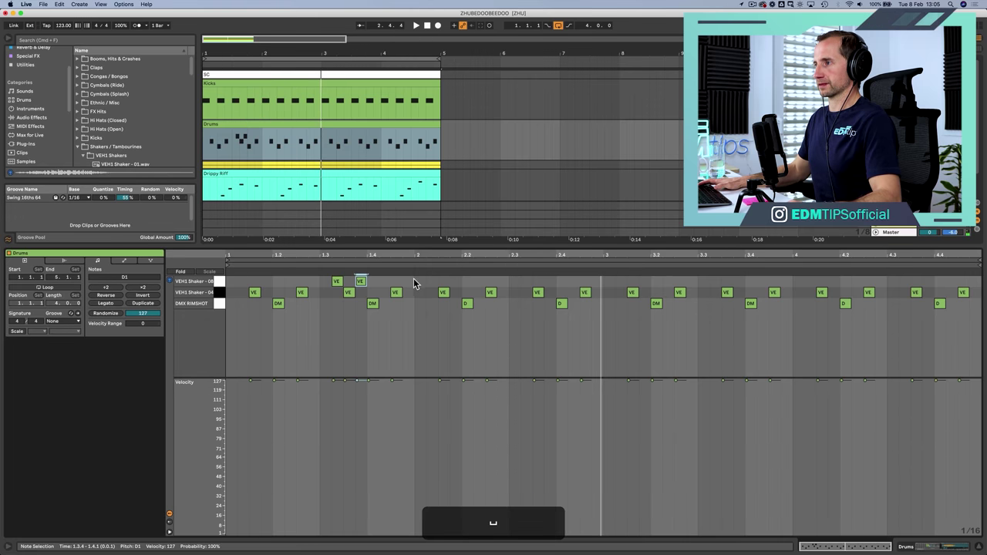
left_click_drag(417, 283, 315, 283)
left_click_drag(415, 282, 230, 285)
key("super+c")
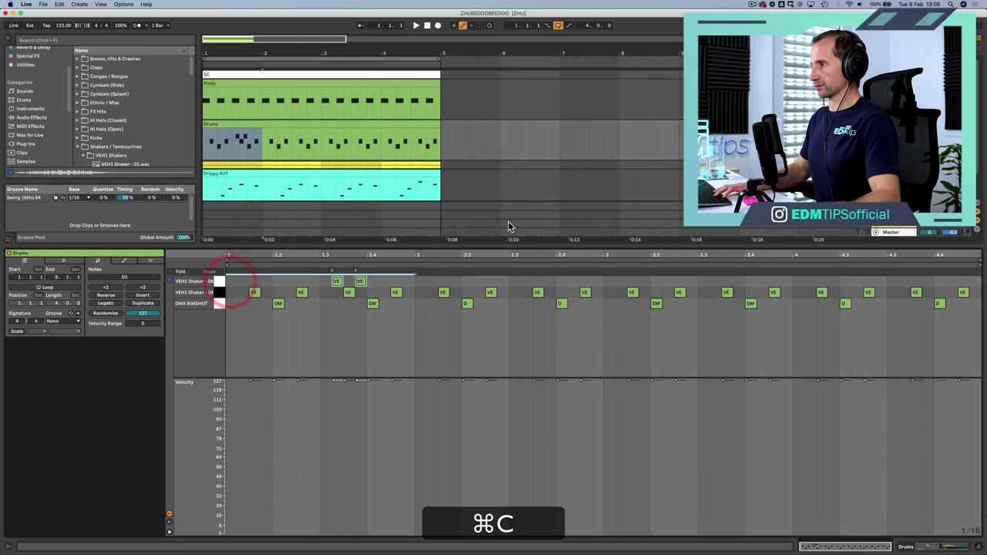
left_click(606, 284)
key("super+v")
key("space")
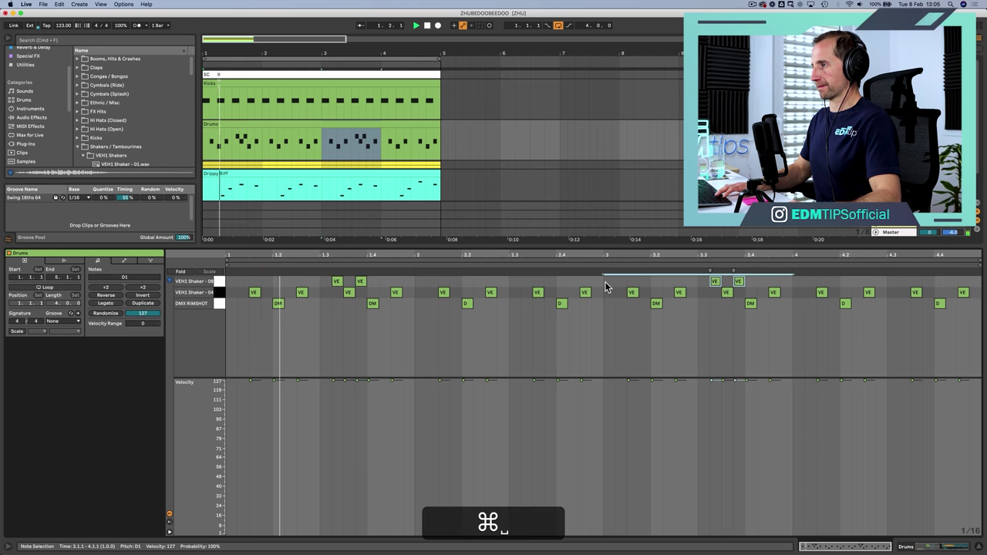
key("shift+Tab")
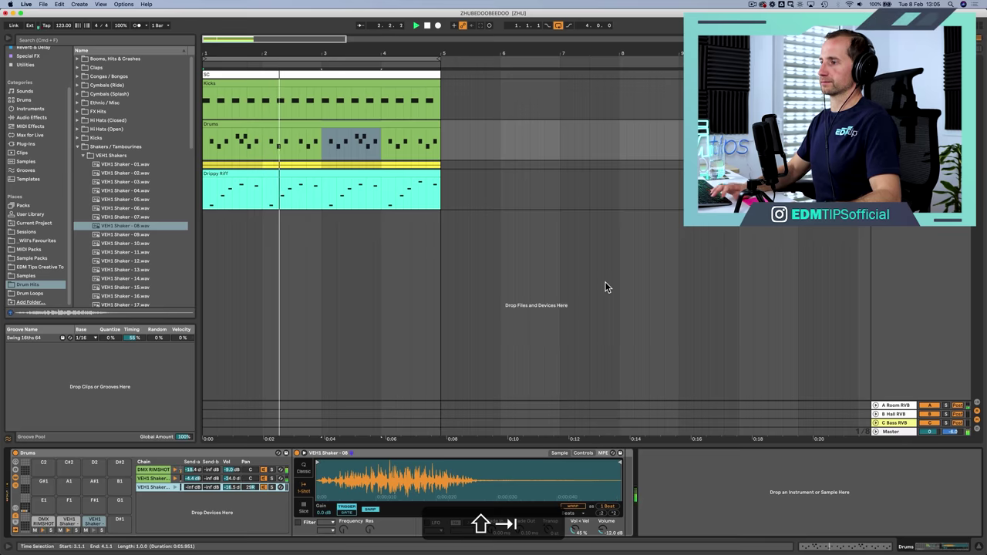
Apply the Swing 16ths 64 groove from the Groove Pool to the Drums and Kicks clips and play the loop.
left_click(31, 340)
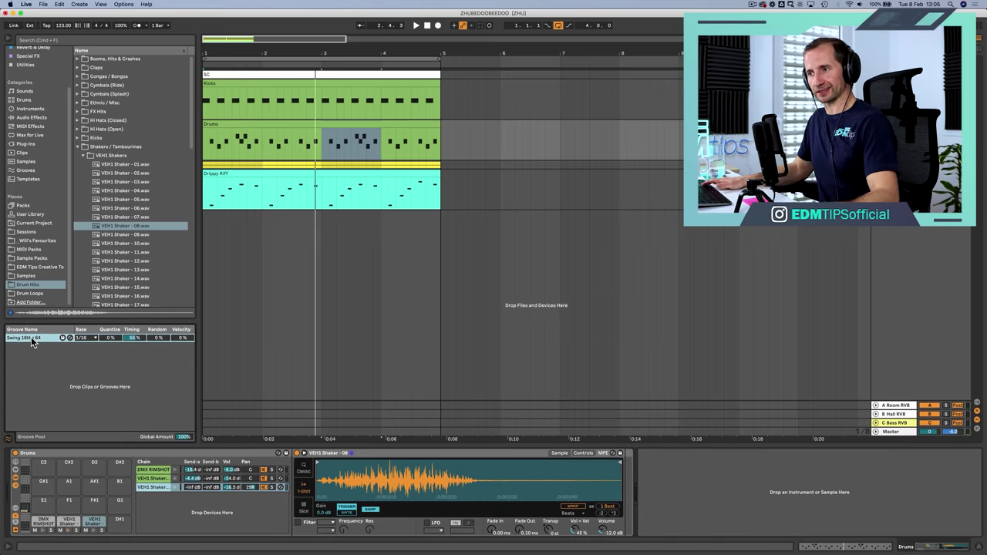
left_click_drag(179, 264, 235, 125)
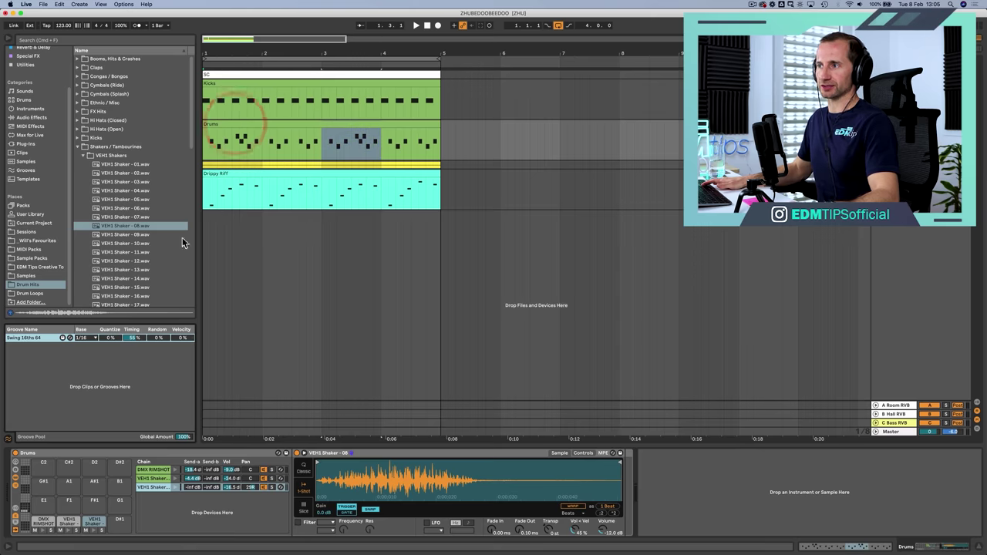
left_click(219, 160)
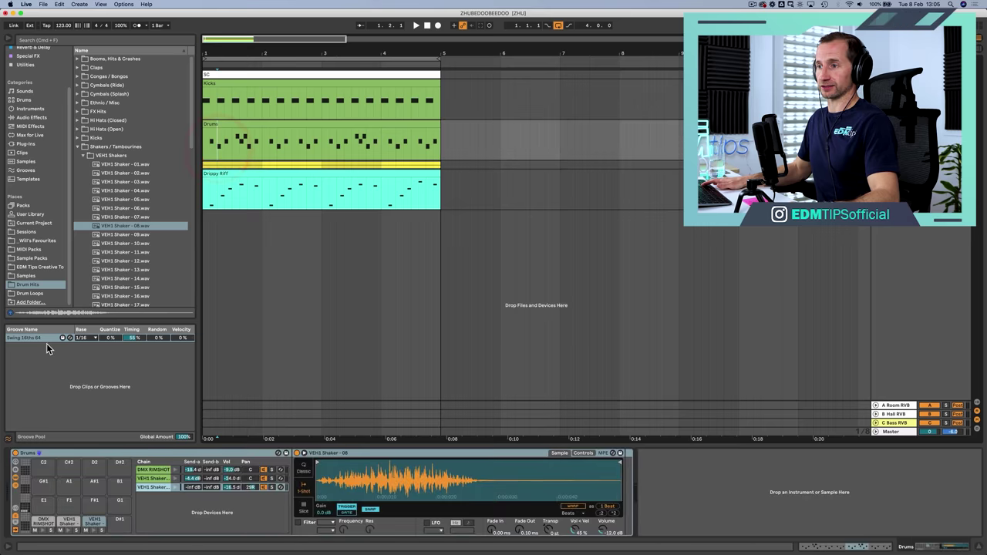
left_click_drag(40, 340, 318, 122)
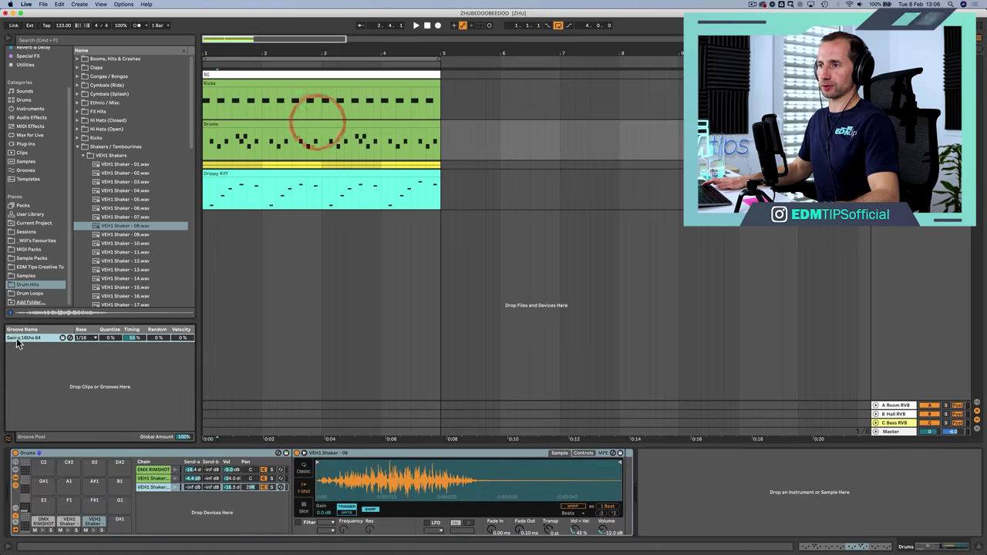
left_click_drag(17, 343, 246, 81)
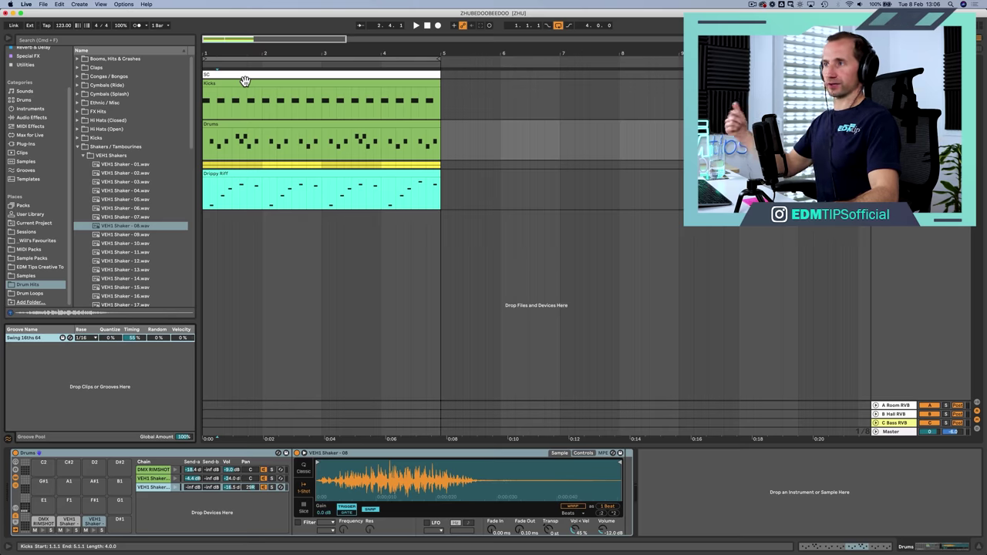
key("space")
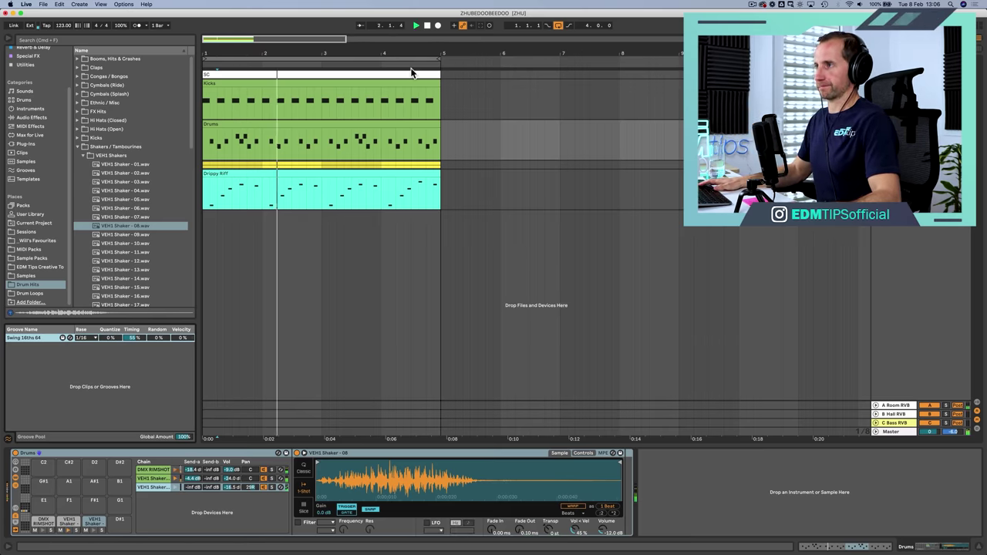
key("space")
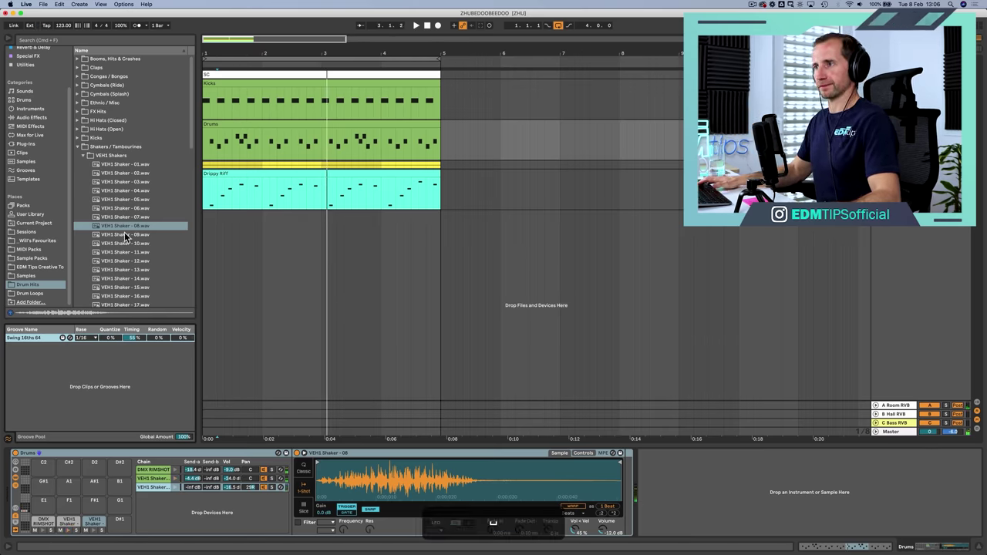
Audition further VEH1 Shakers samples and load VEH1 Shaker - 22.wav onto the Drums rack's D#1 pad at -20.0 dB.
key("Down")
key("Down")
key("Down")
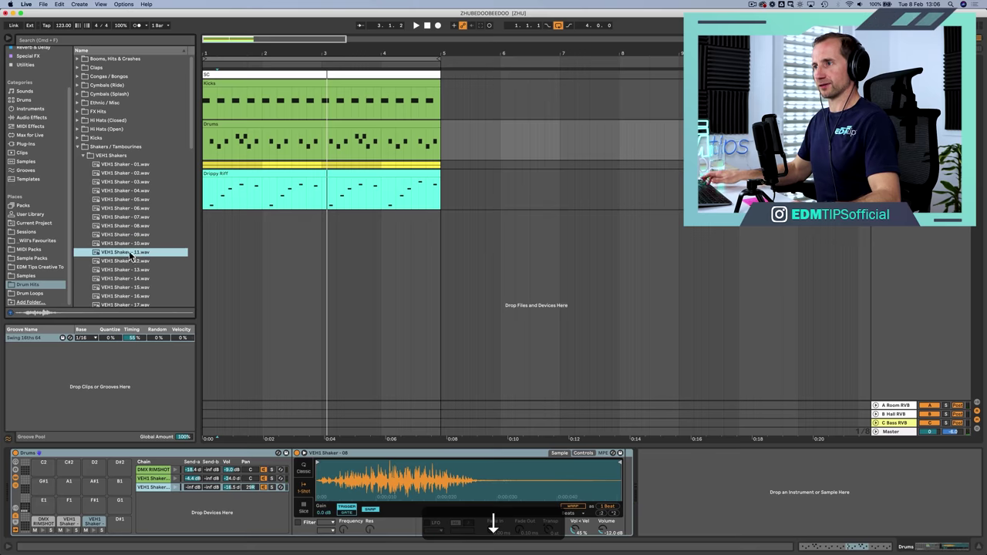
left_click(120, 173)
scroll(122, 284, "down", 2)
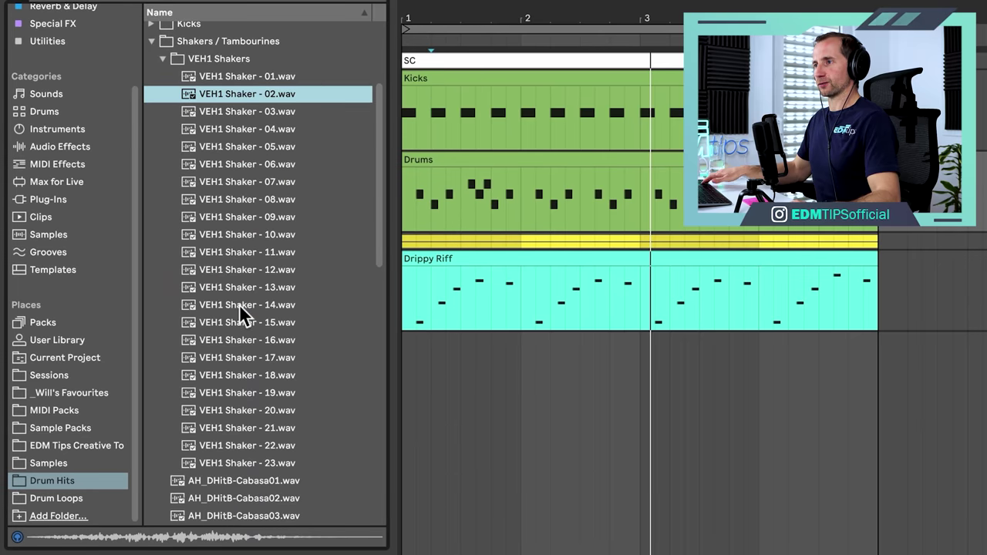
left_click(242, 381)
left_click(242, 385)
left_click(246, 406)
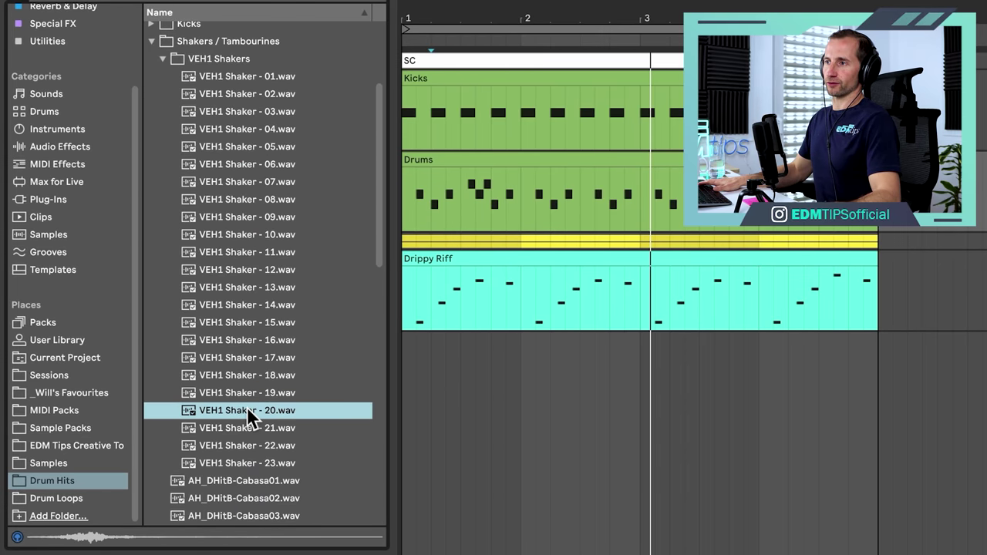
left_click(248, 418)
left_click(249, 421)
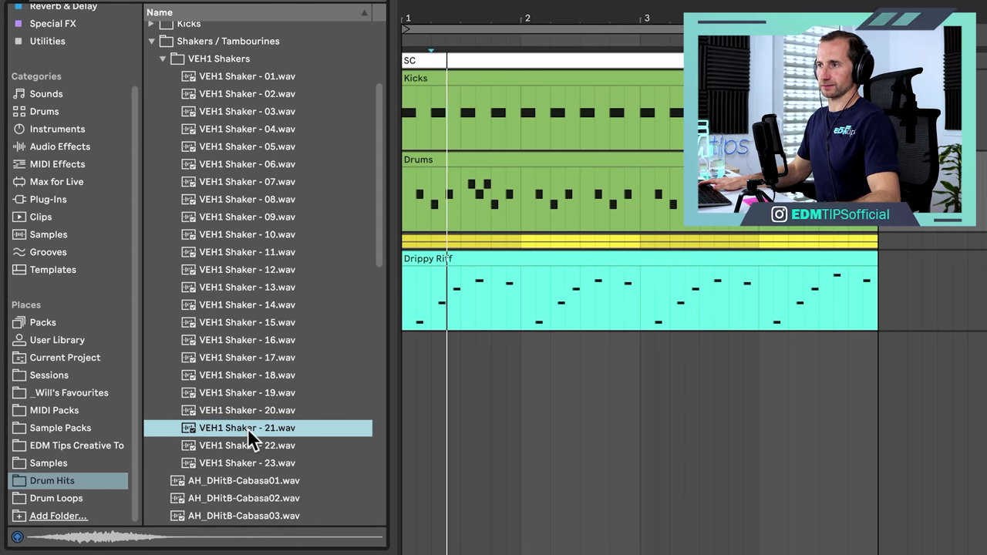
left_click(253, 411)
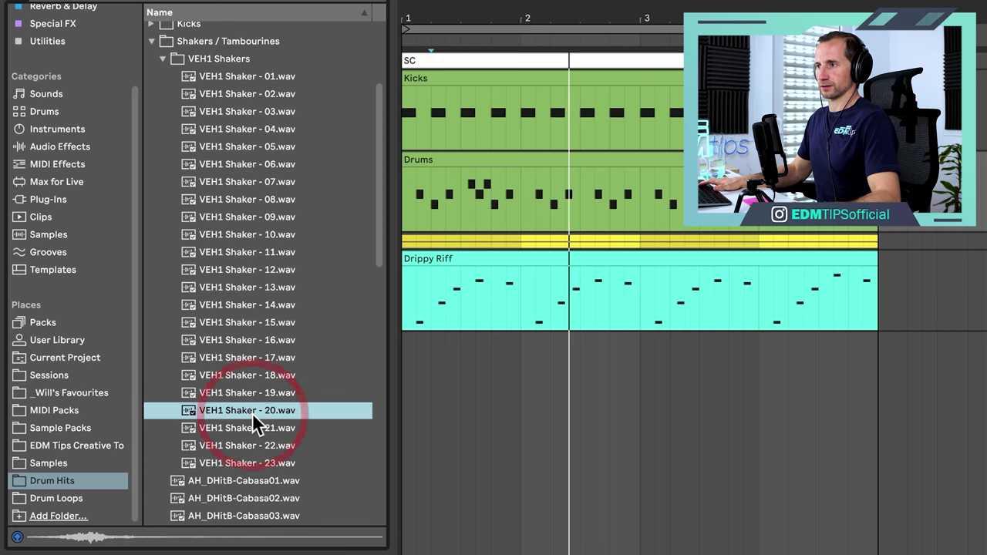
left_click(255, 447)
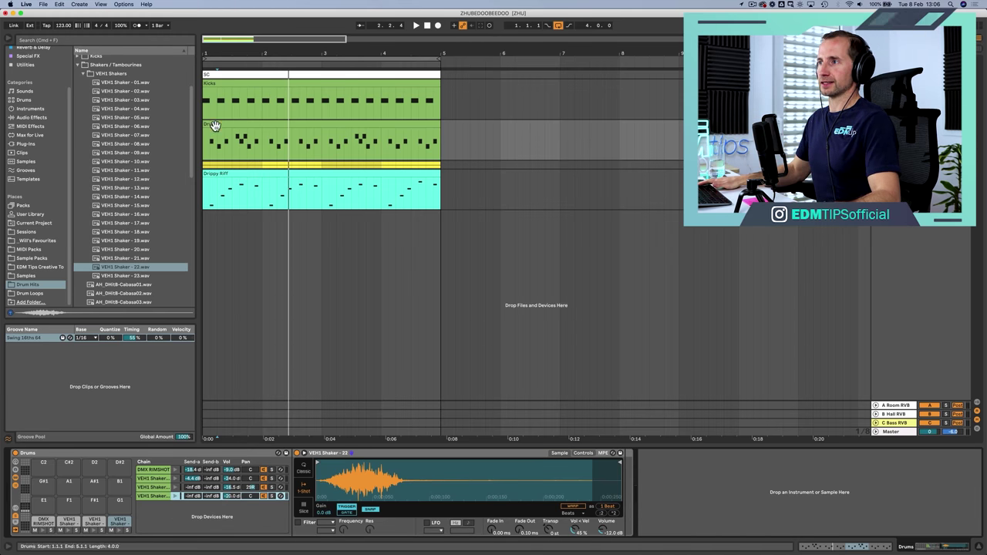
In the Drums clip, add four consecutive 1/16 VEH1 Shaker - 22 notes from 1.1.1, with the first note's velocity at 1.
double_click(216, 125)
left_click(229, 282)
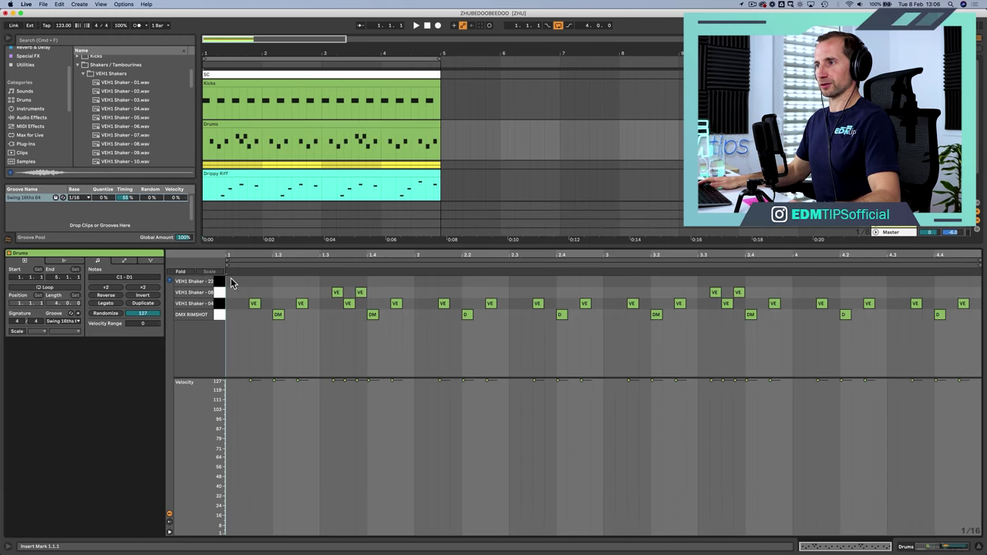
double_click(232, 281)
double_click(243, 281)
double_click(254, 281)
double_click(265, 280)
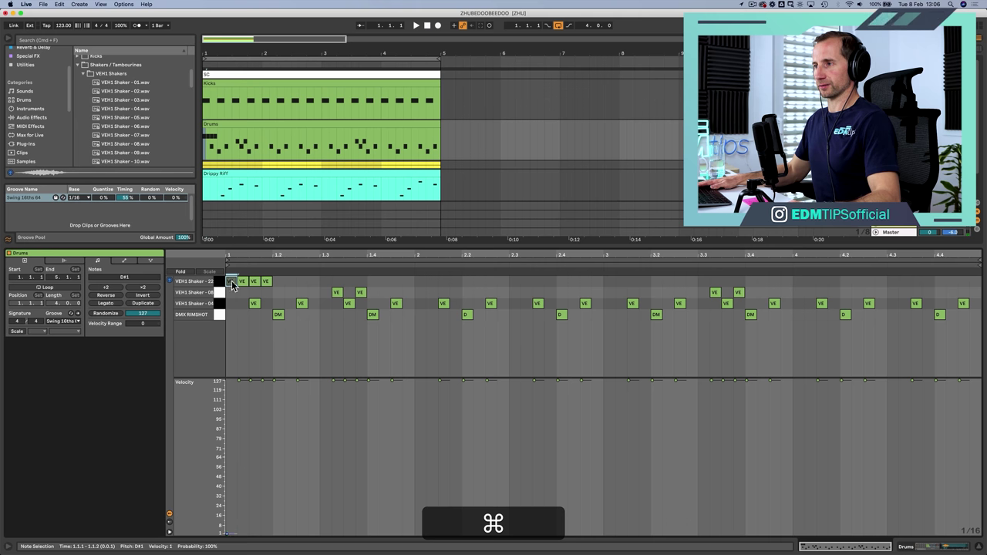
Set the velocities of the third and fourth VEH1 Shaker - 22 notes to 64 and 110, and play the result.
key("space")
key("space")
left_click_drag(254, 282, 265, 285)
key("space")
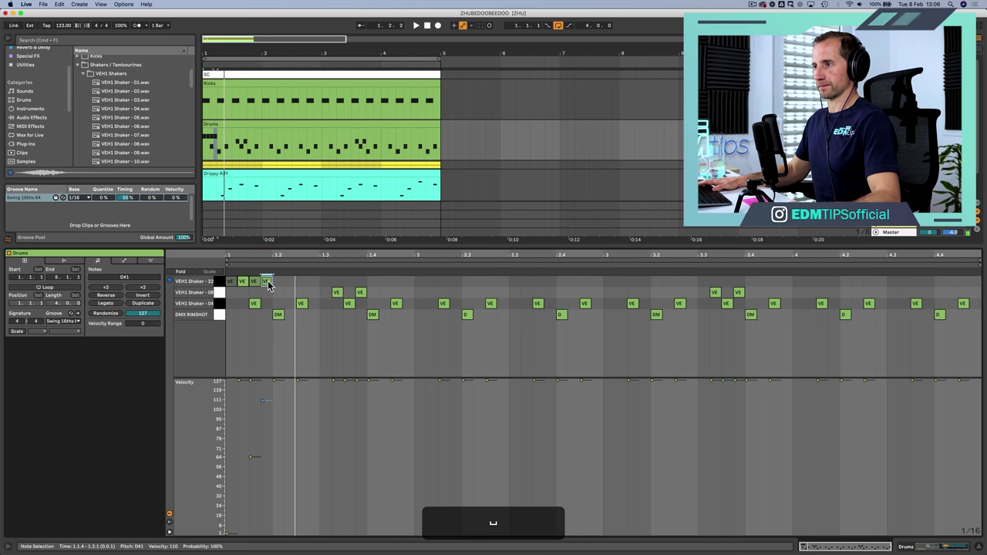
Duplicate the four-note VEH1 Shaker - 22 pattern across all four bars of the Drums clip.
left_click(233, 282, "shift")
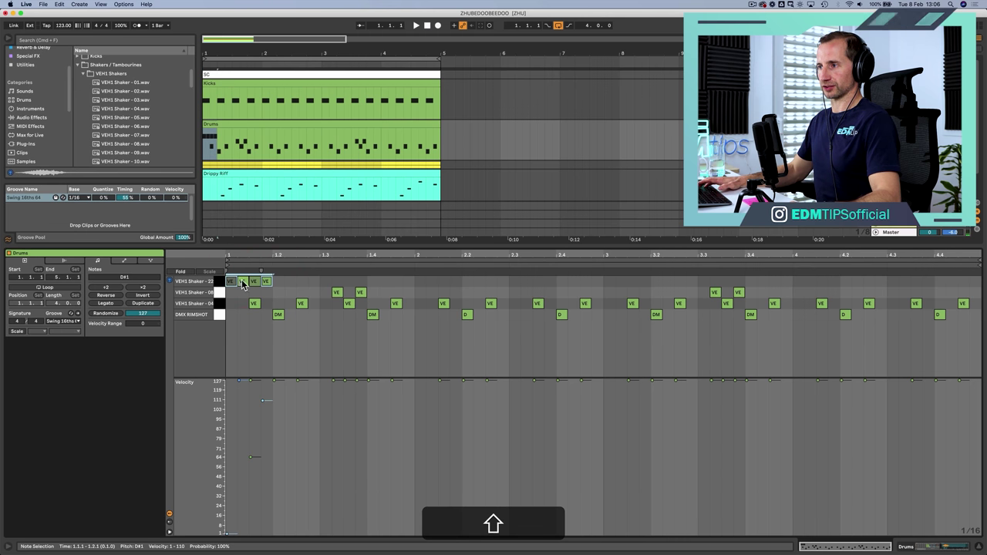
key("super+d")
key("super+d")
key("super+d")
key("super+d")
key("super+d")
key("super+d")
key("super+d")
key("super+d")
key("super+d")
key("super+d")
key("super+d")
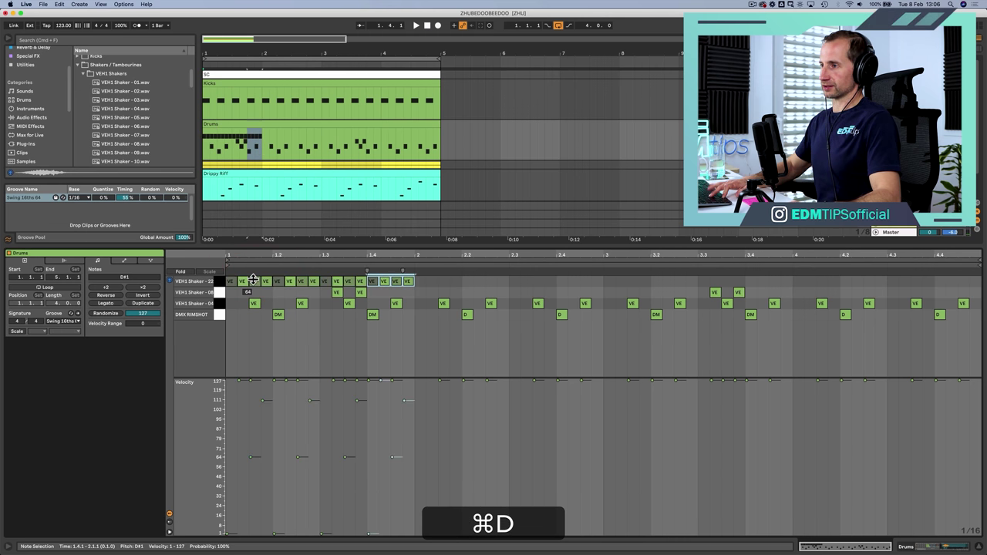
key("super+d")
key("super+d")
key("super+d")
key("super+d")
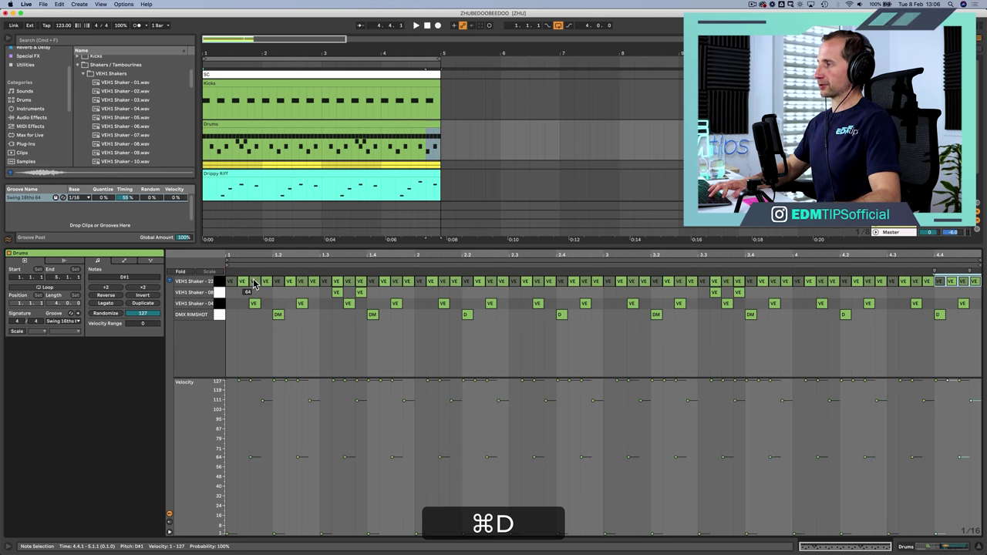
key("shift+super+Tab")
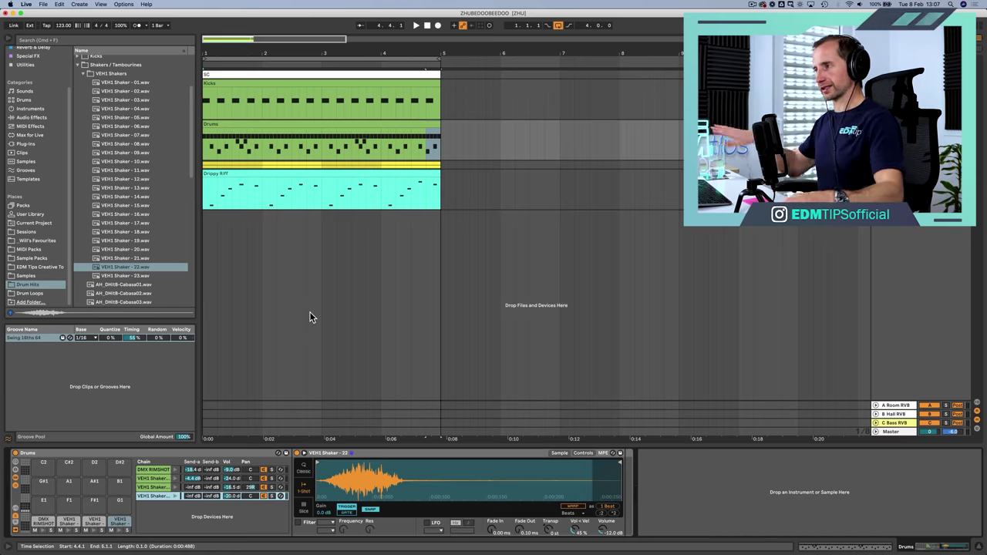
Move the VEH1 Shaker - 22 sample start to about 20 ms, past its slow attack, and set the chain's volume to -22.0 dB.
key("space")
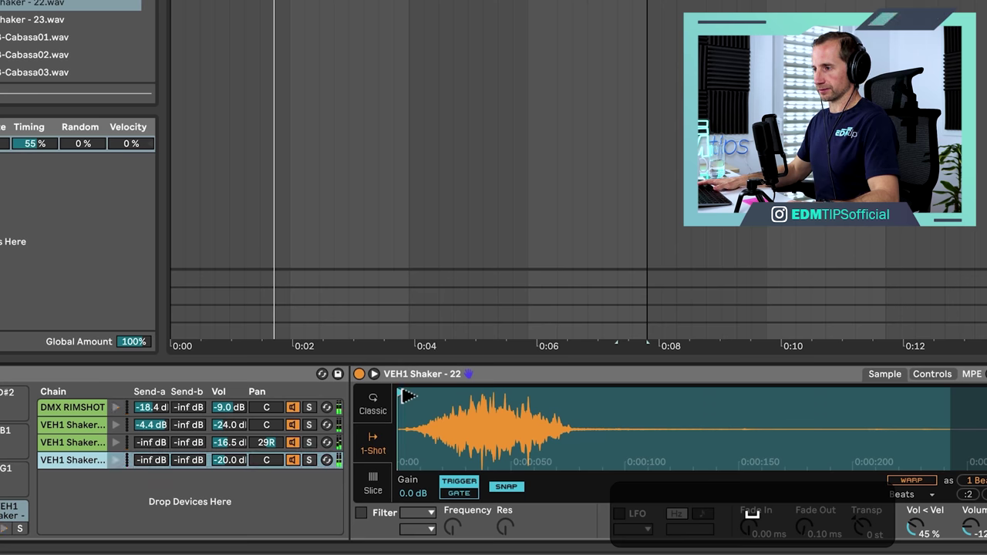
left_click(399, 393)
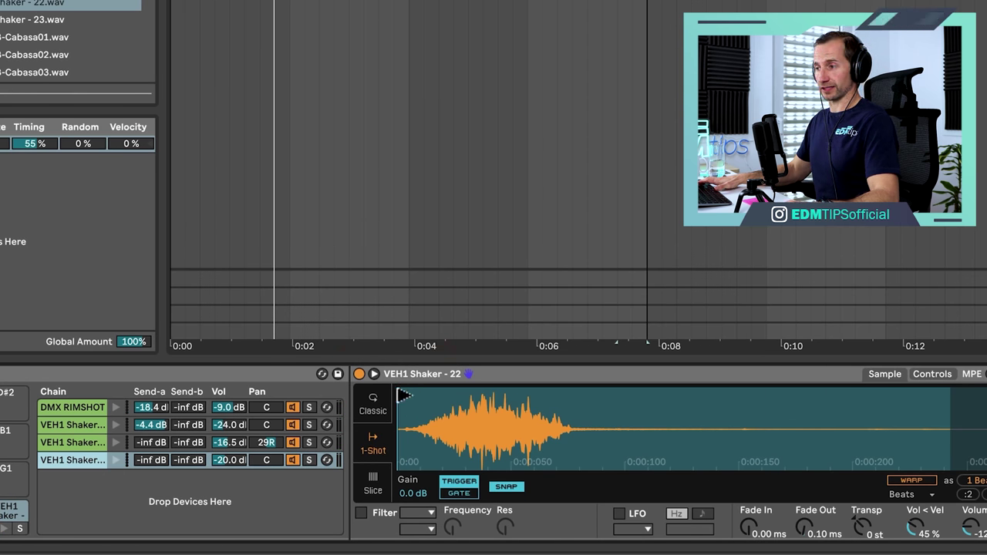
mouse_move(401, 396)
left_mouse_down()
mouse_move(453, 394)
mouse_move(442, 390)
left_mouse_up()
mouse_move(216, 461)
left_mouse_down()
mouse_move(216, 494)
mouse_move(216, 462)
left_mouse_up()
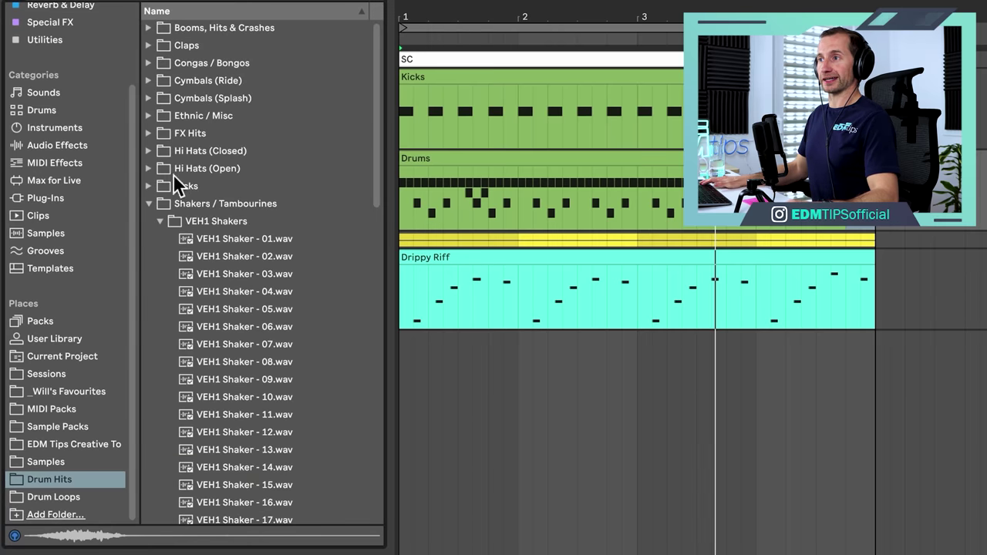
Add a Compressor from the Comp & Limit collection directly after the Simpler in the VEH1 Shaker - 22 chain.
left_click(183, 203)
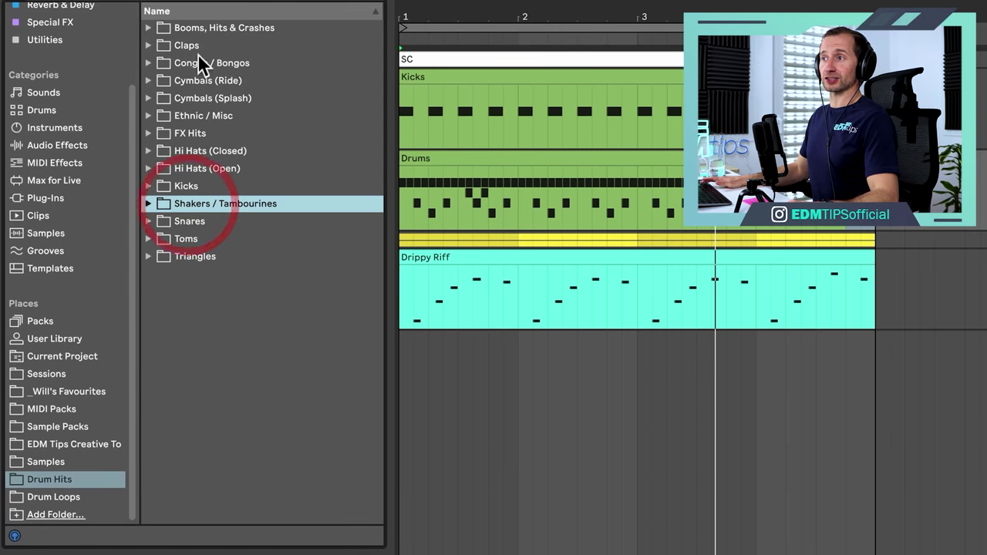
scroll(55, 157, "up", 3)
left_click(48, 29)
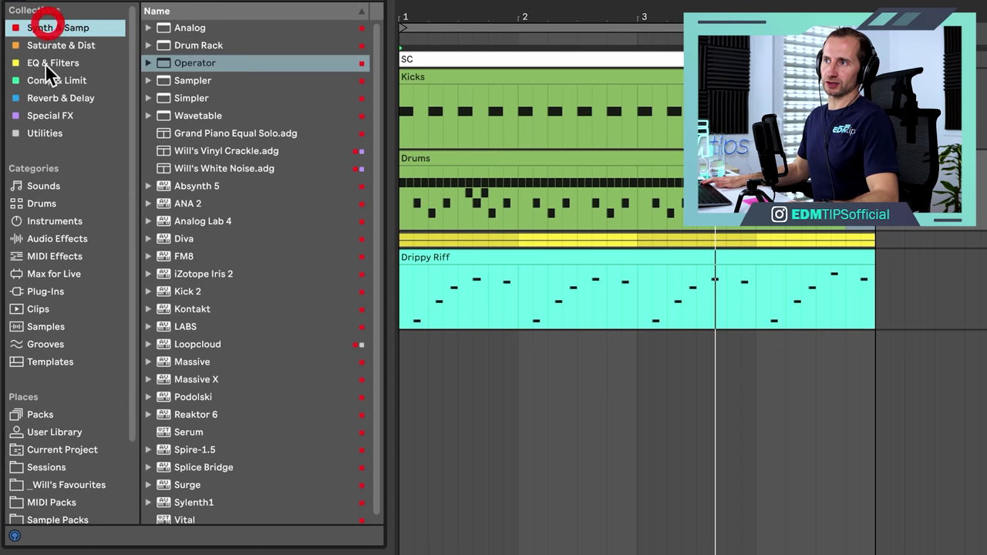
left_click(44, 64)
left_click(46, 82)
left_click_drag(186, 28, 463, 104)
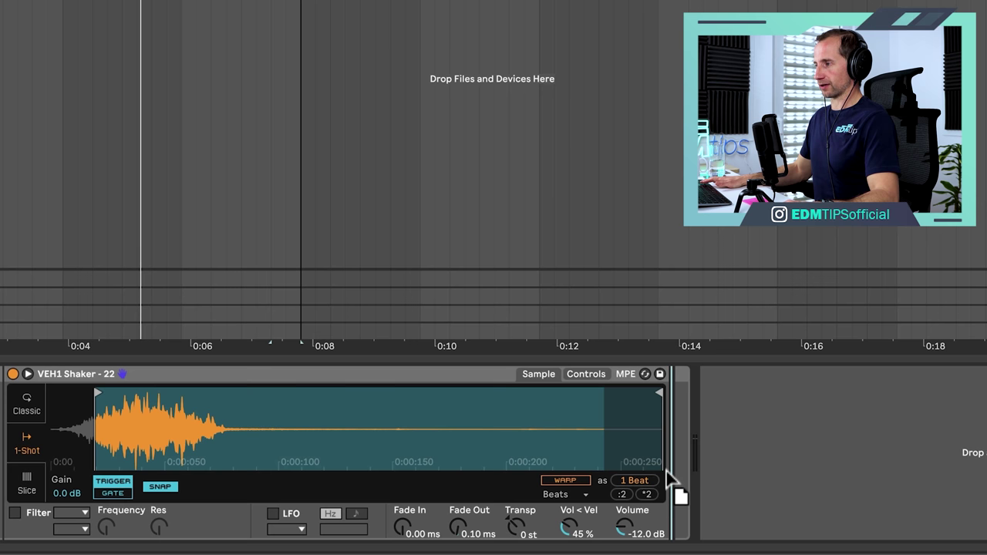
left_click(666, 468)
left_click(205, 377)
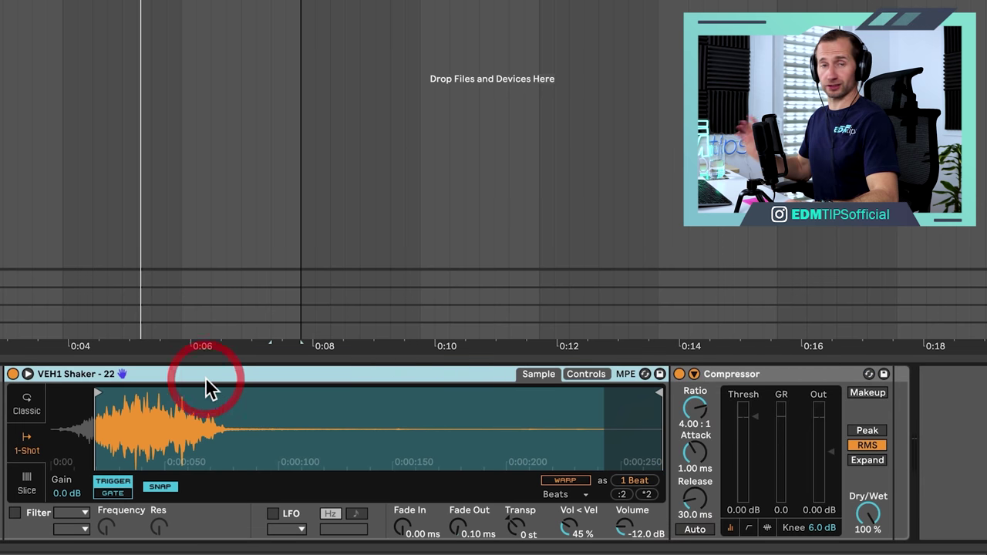
Rename the shaker chain's Compressor to SC Pump and enable its sidechain.
left_click(694, 375)
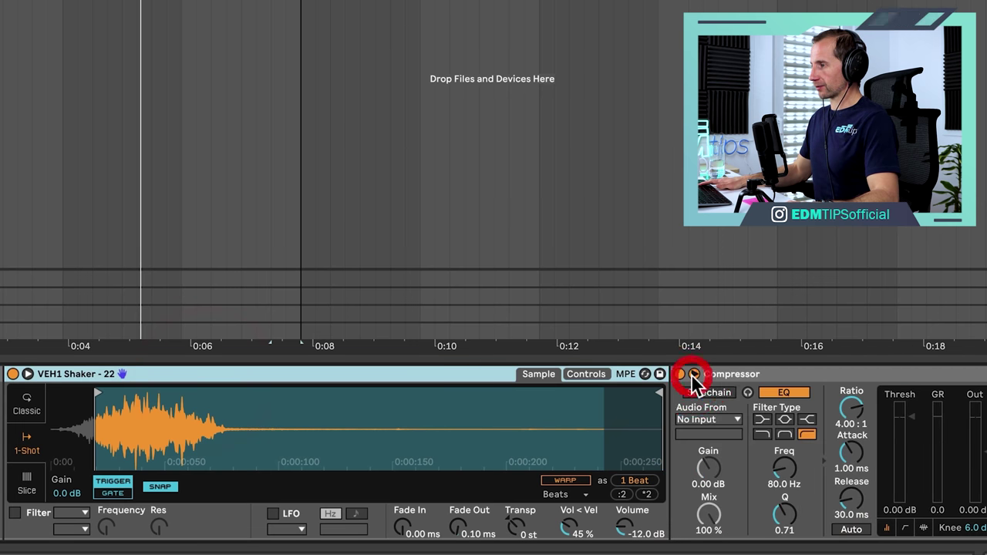
left_click(715, 372)
key("super+r")
type("SC Pump")
key("Return")
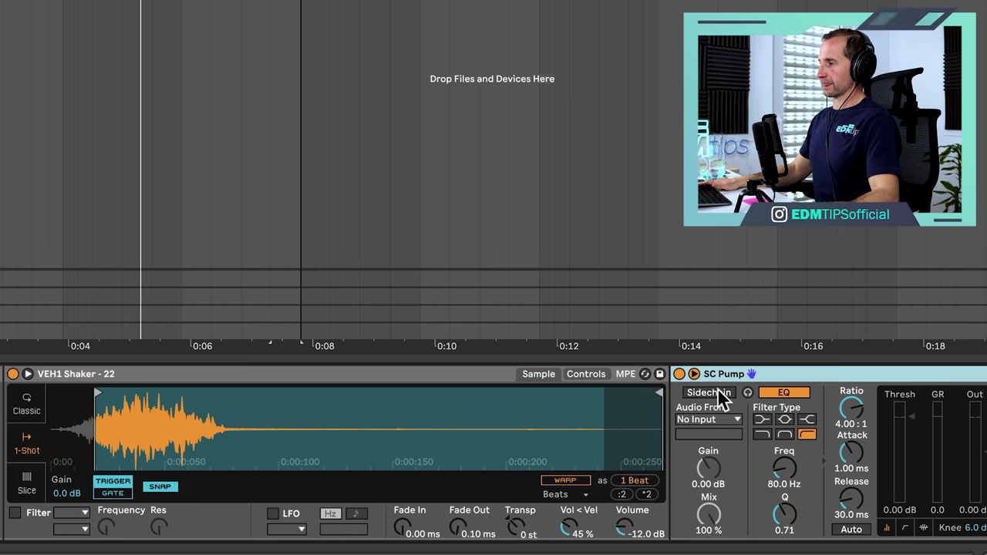
left_click(716, 393)
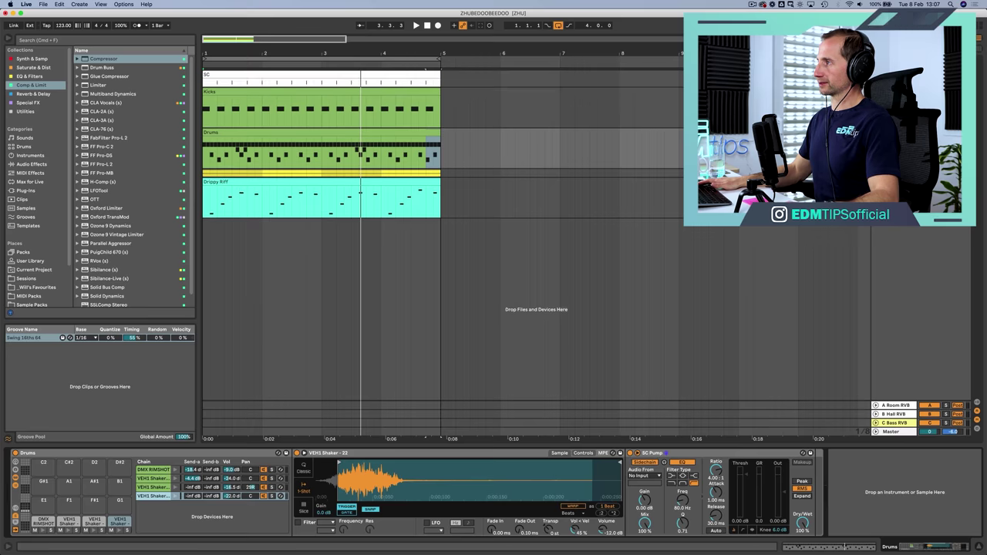
Select the SC track and increase its height in the arrangement to examine its trigger notes.
left_click(895, 75)
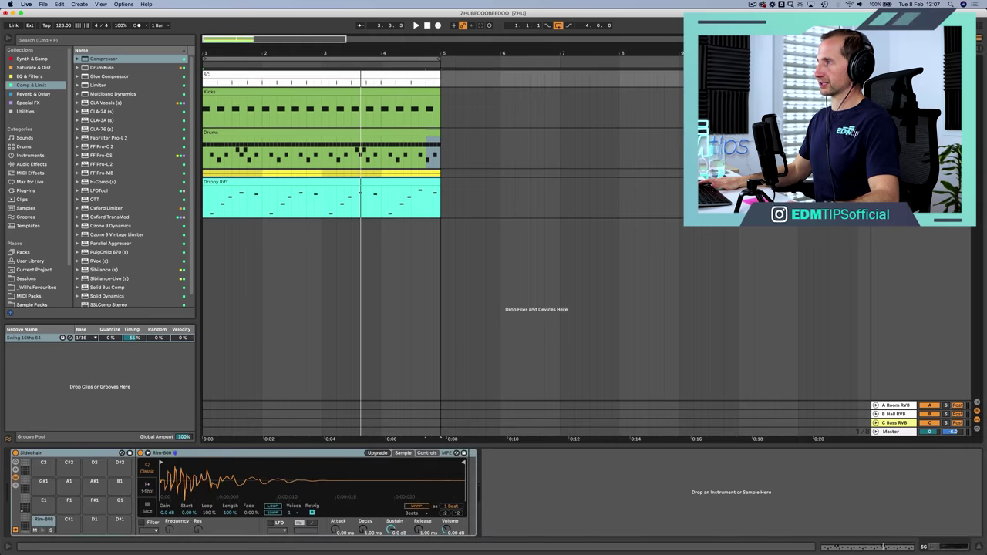
left_click_drag(895, 87, 895, 173)
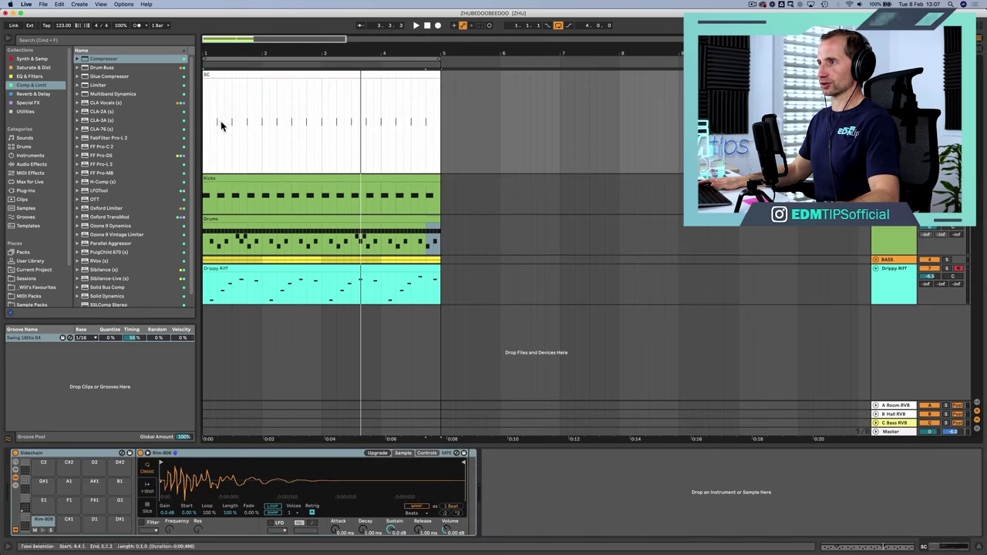
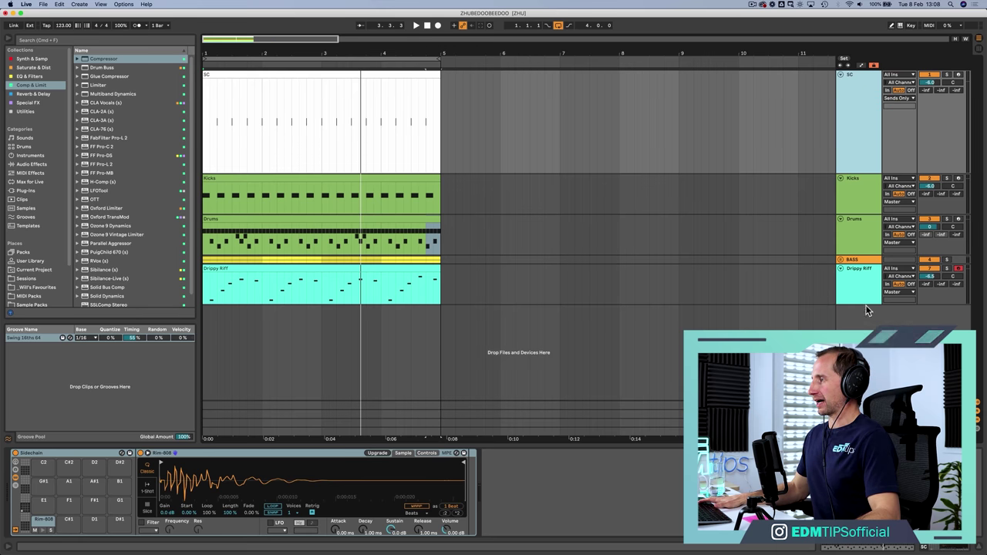
On the shaker chain's SC Pump, set the threshold to -inf dB and attack to 0.01 ms, with SC as sidechain source.
left_click(840, 74)
left_click(860, 183)
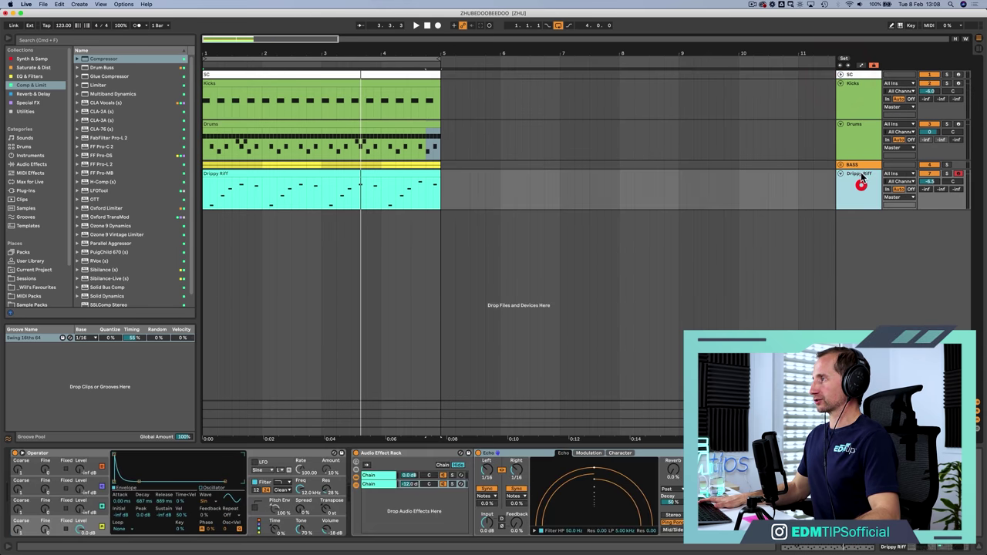
left_click(855, 135)
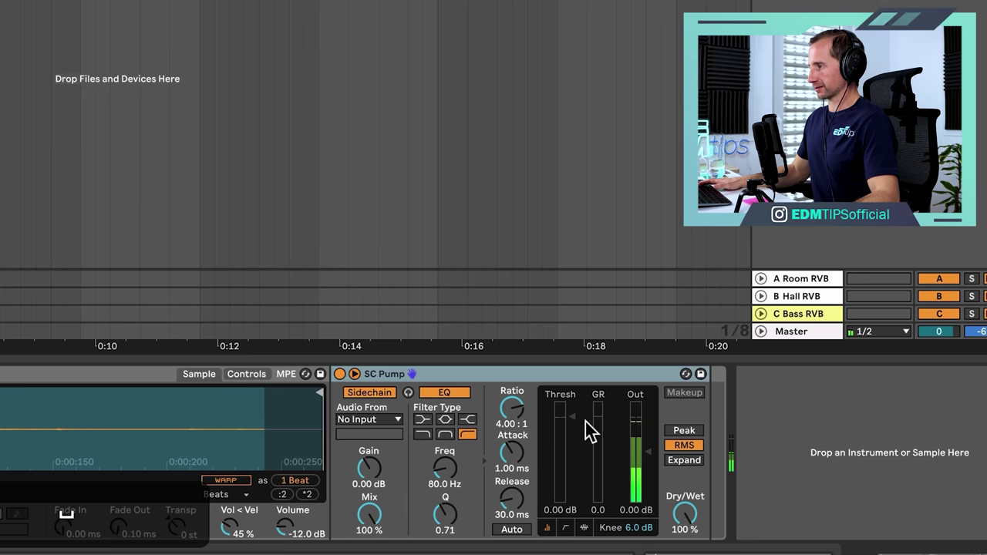
left_click_drag(750, 476, 745, 517)
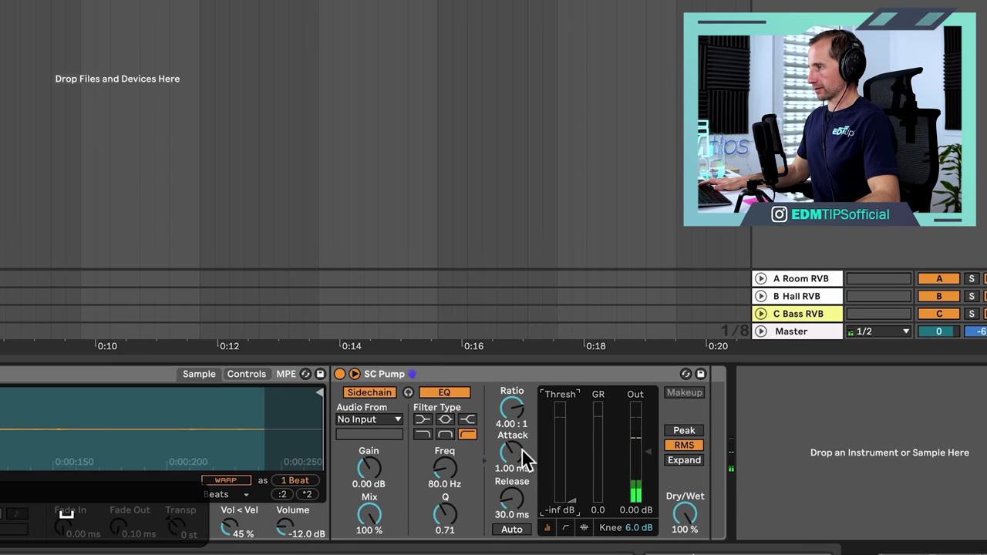
left_click_drag(523, 463, 523, 490)
left_click(378, 420)
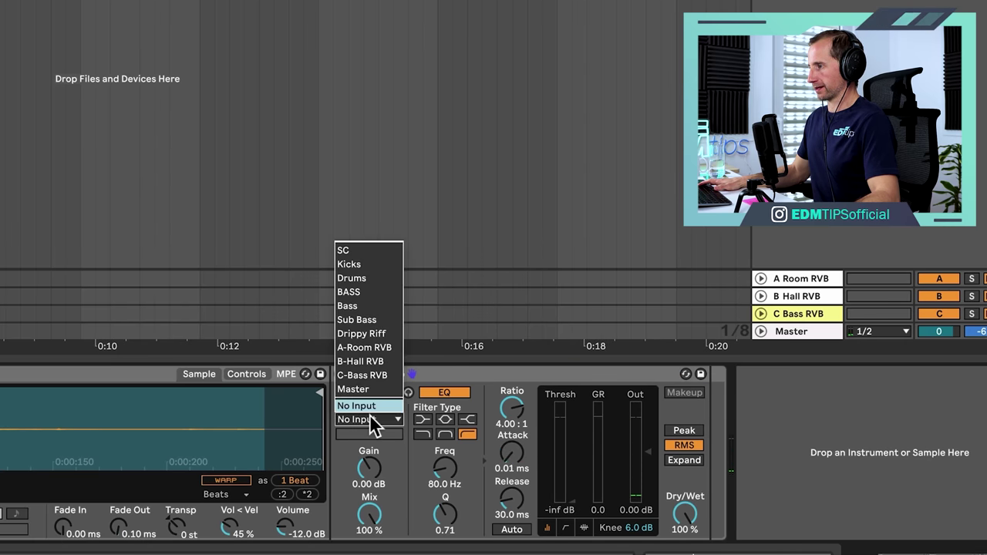
left_click(368, 249)
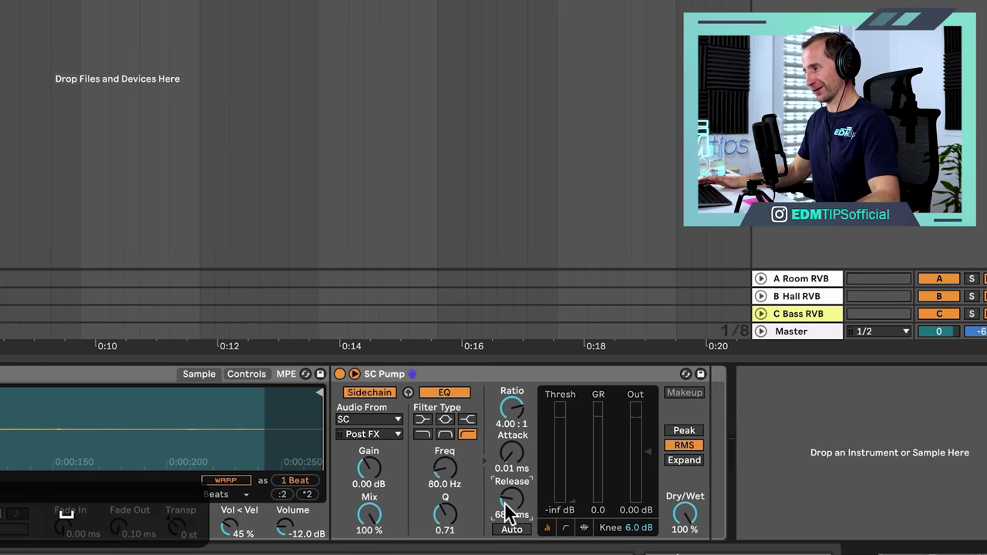
Set SC Pump's release to 41.1 ms and compare the soloed shaker with and without the pumping during playback.
key("space")
left_click_drag(504, 502, 505, 519)
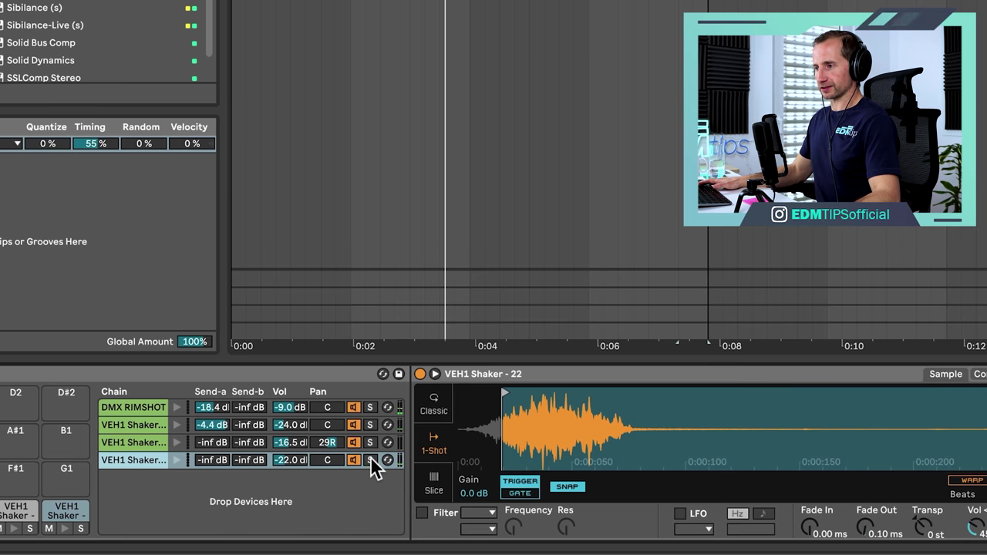
left_click(371, 459)
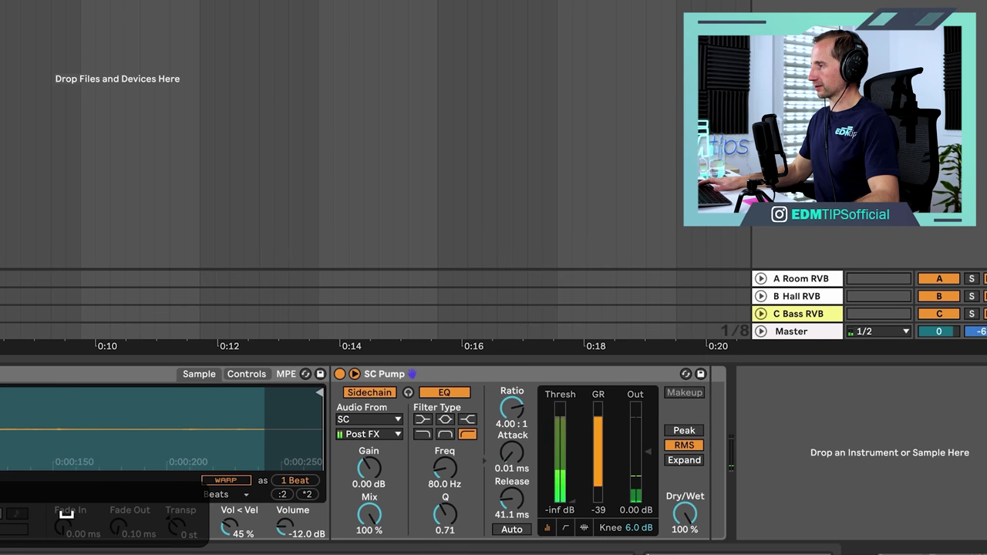
left_click(340, 374)
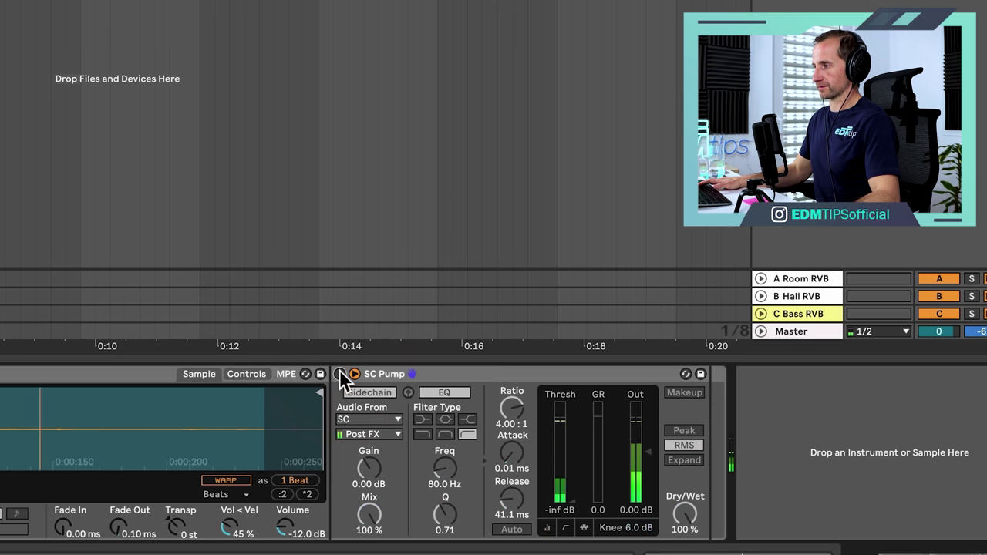
left_click(341, 374)
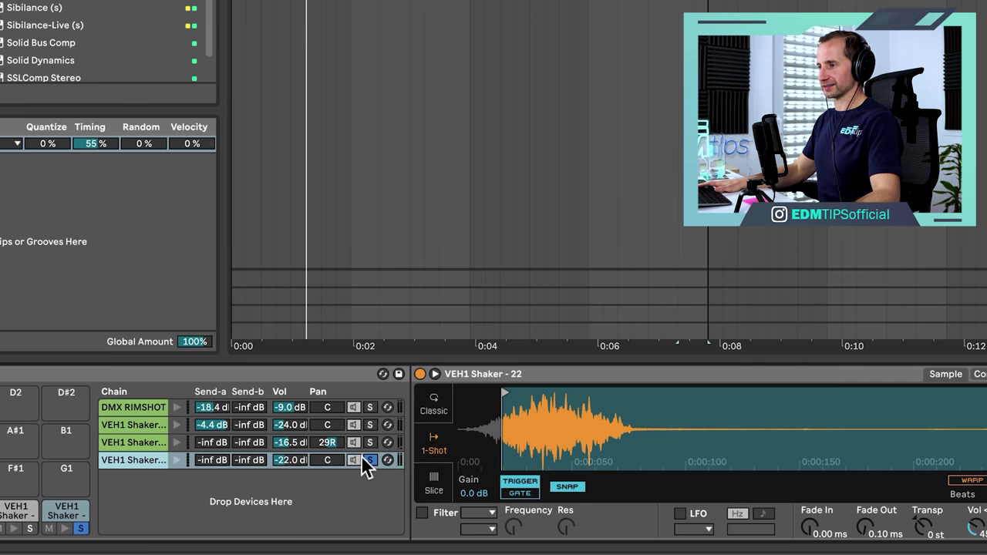
left_click(368, 460)
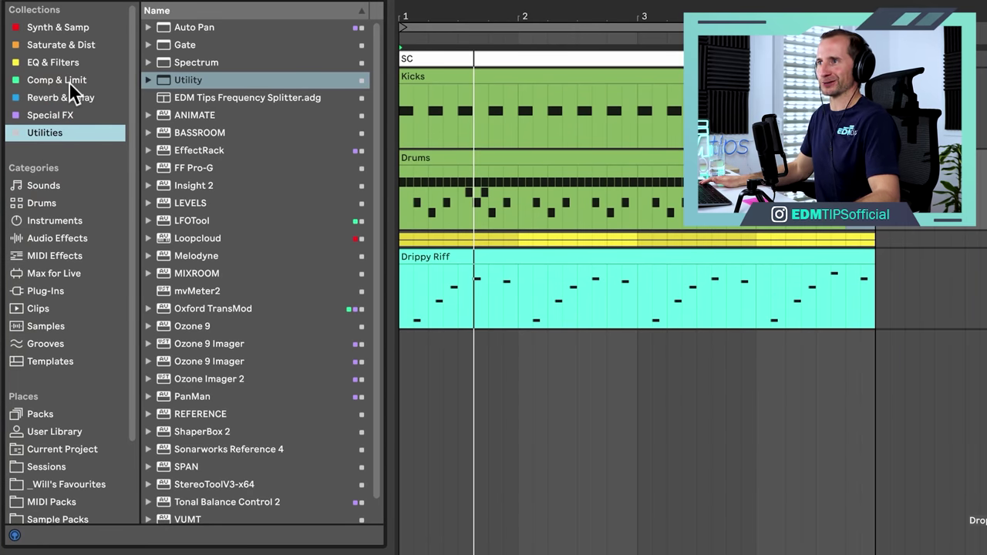
Insert Ozone Imager 2 from the Utilities collection between the Simpler and SC Pump in the shaker chain.
left_click(56, 98)
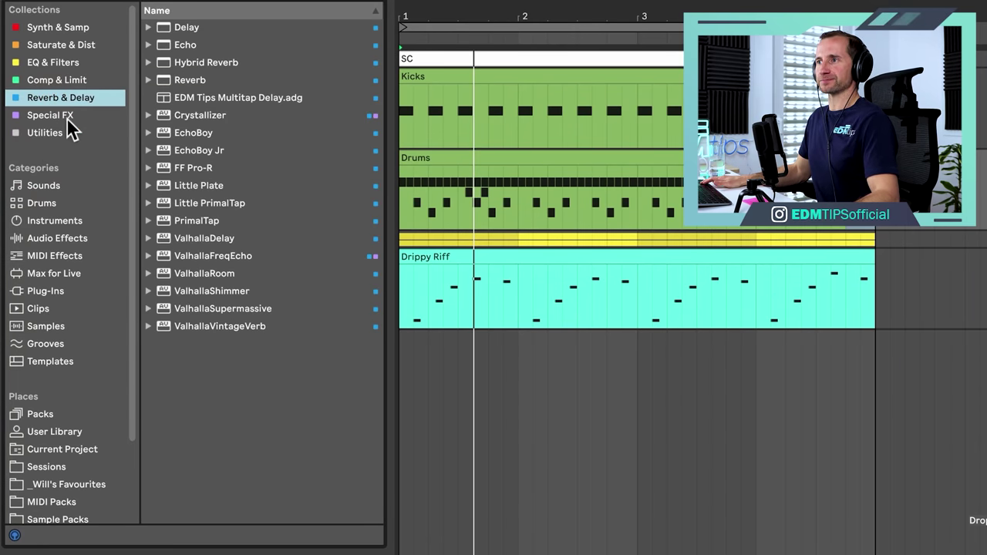
left_click(67, 129)
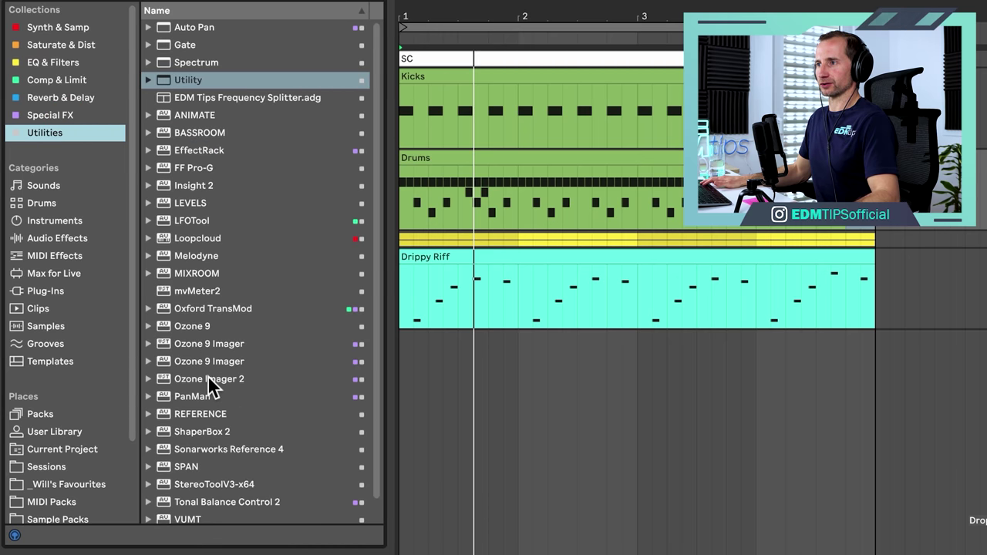
left_click(212, 382)
mouse_move(747, 504)
left_mouse_down()
mouse_move(506, 373)
mouse_move(636, 478)
mouse_move(795, 483)
mouse_move(629, 487)
left_mouse_up()
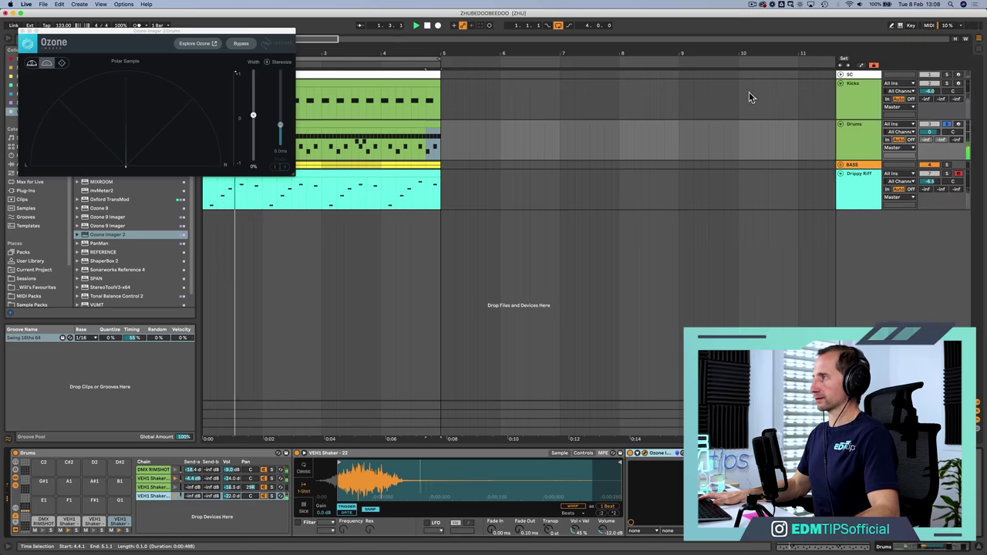
Solo the shaker chain, widen it to 98% in Ozone Imager, and enable Stereoize at 19.1 ms.
key("space")
left_click(958, 125)
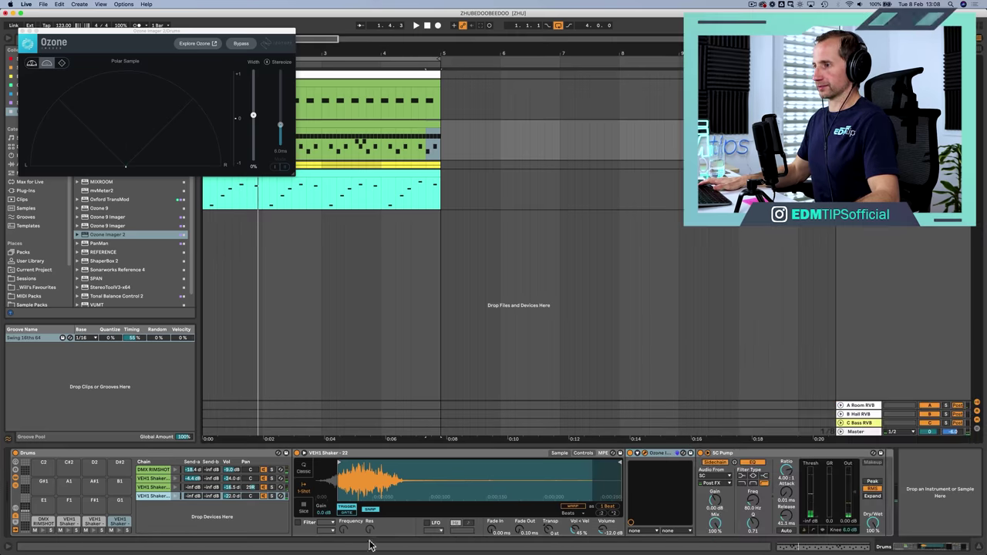
left_click(273, 497)
key("space")
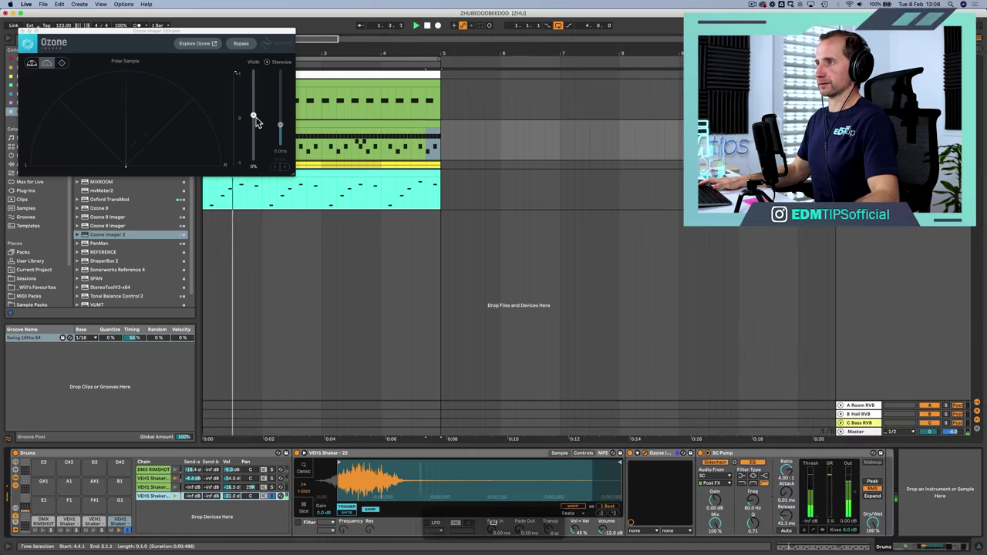
left_click_drag(254, 115, 253, 106)
left_click_drag(455, 171, 467, 114)
left_click(480, 81)
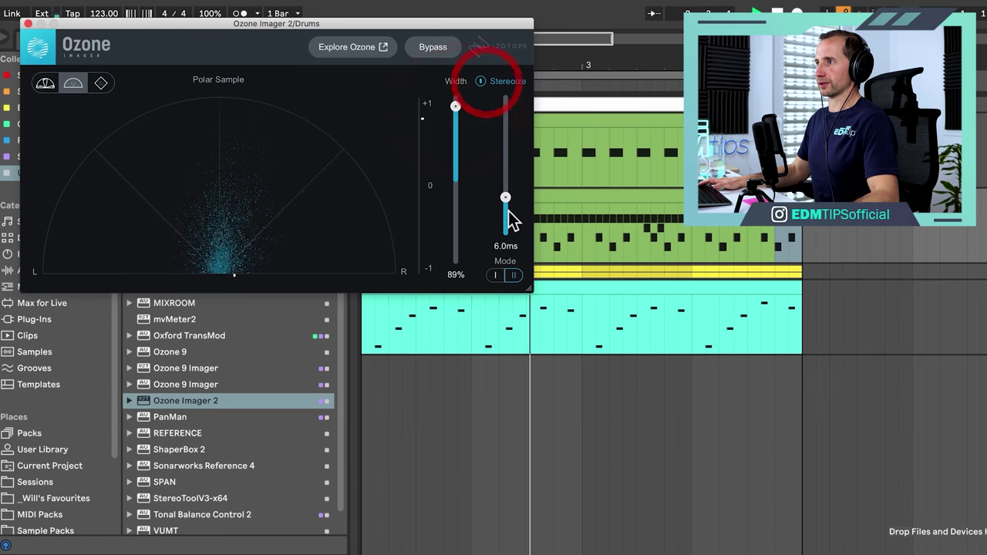
left_click_drag(506, 198, 459, 99)
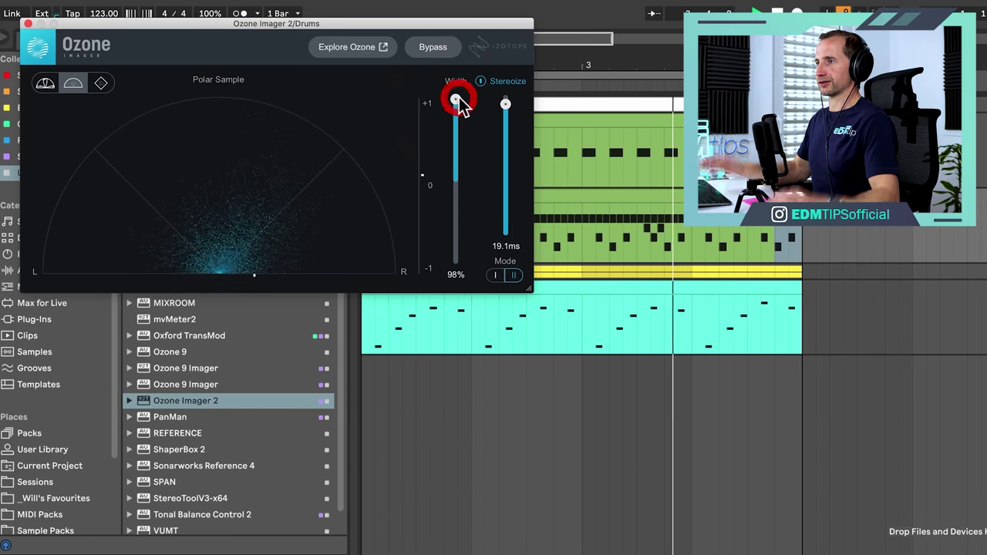
left_click(27, 24)
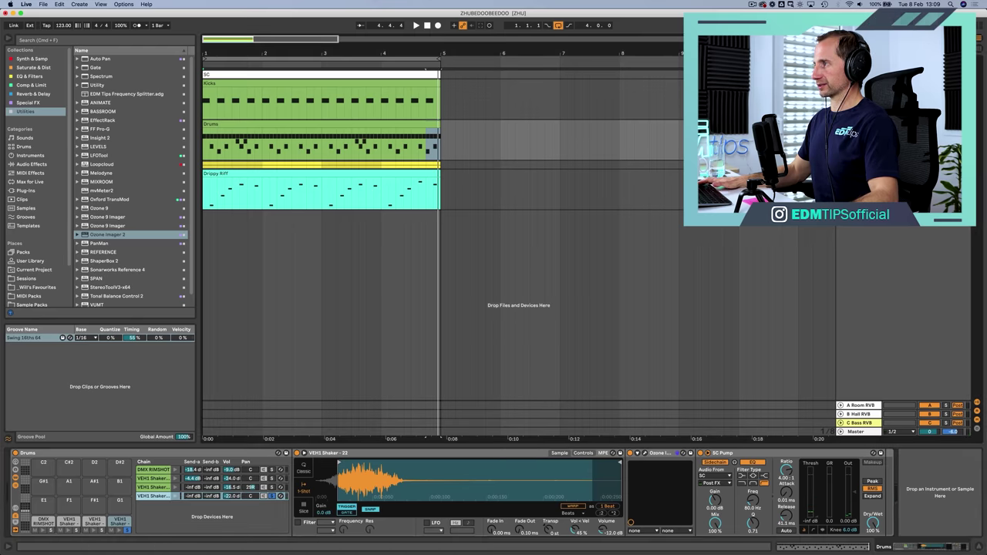
Play the widened shaker soloed and together with the other drums, ending with its solo off, and save the set.
key("space")
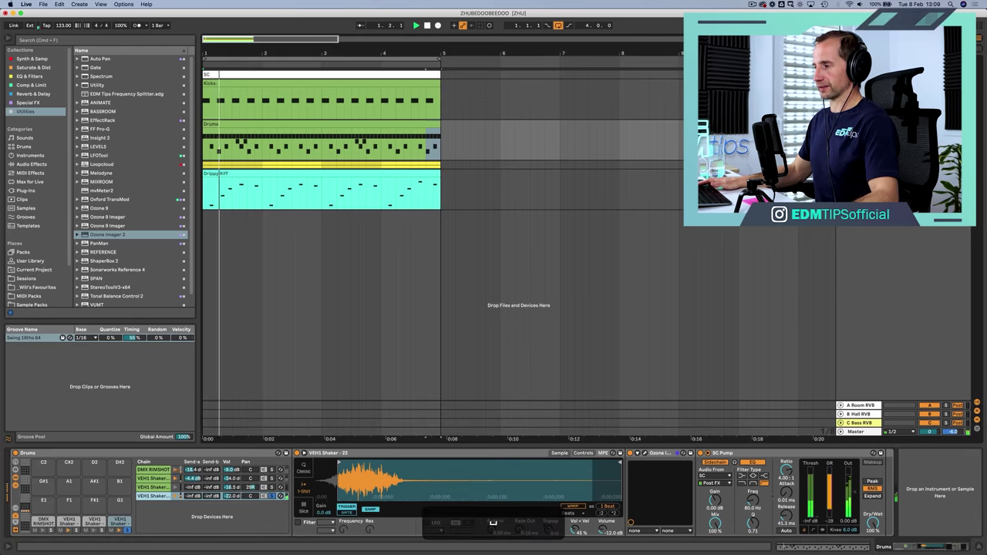
left_click(271, 497)
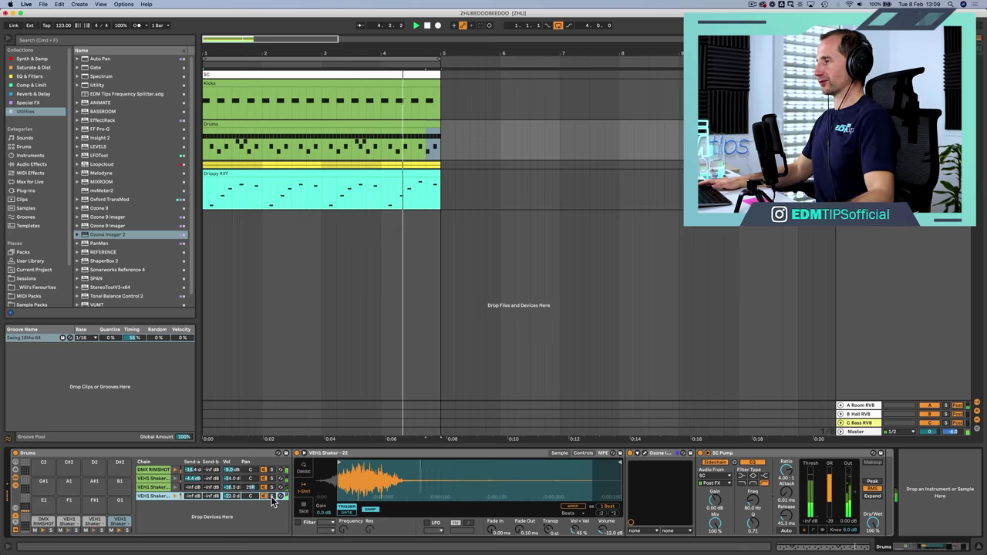
key("space")
left_click(872, 192)
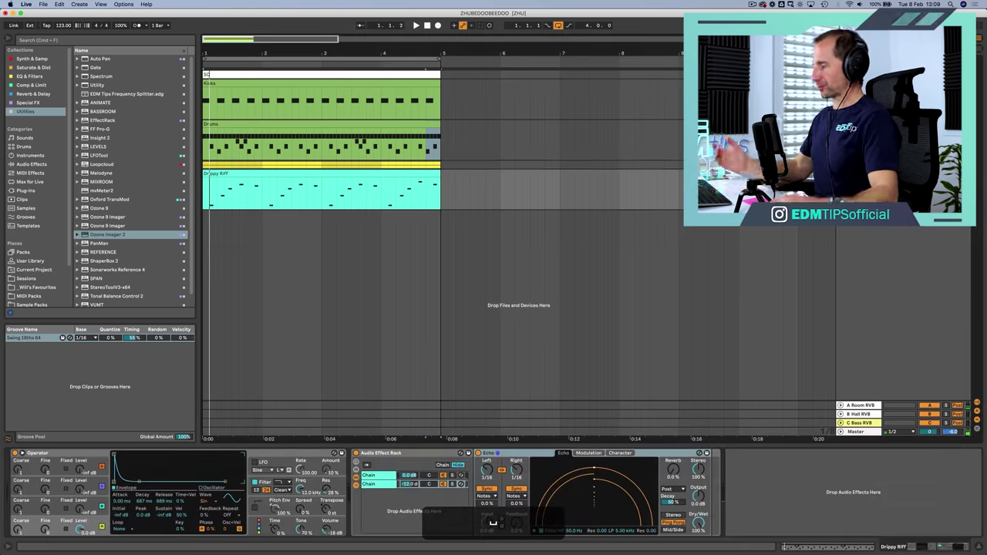
key("super+s")
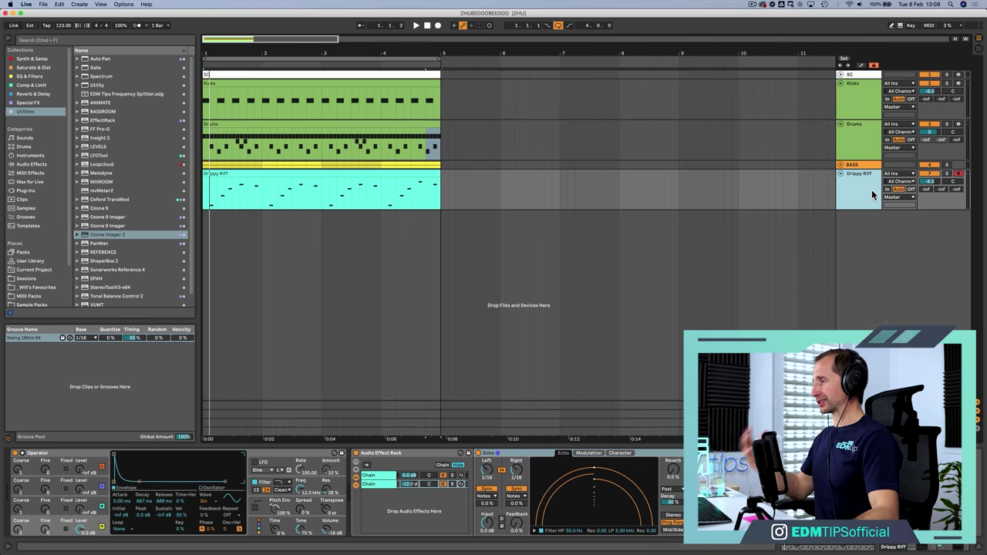
Insert a new MIDI track below Drippy Riff and rename it Organ.
left_click(866, 191)
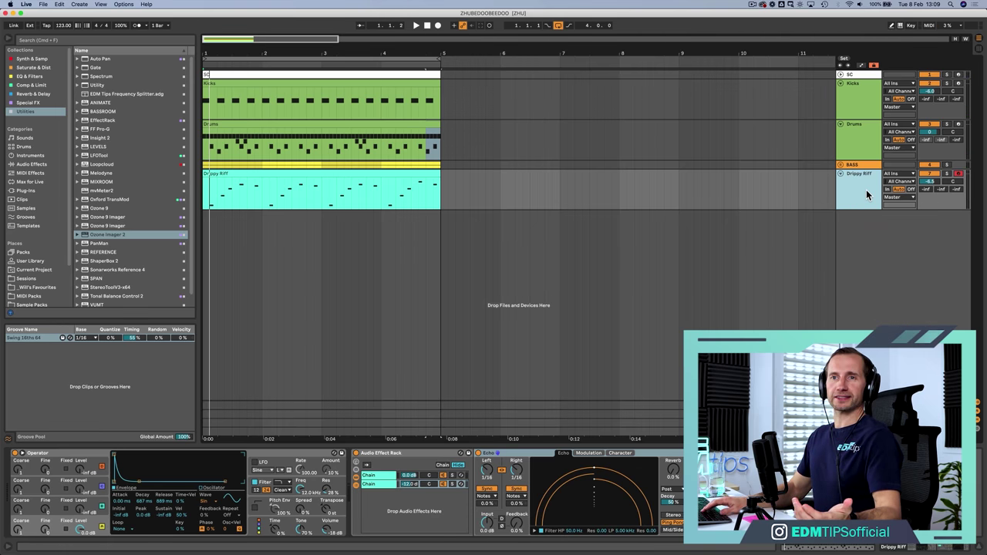
key("super+shift+t")
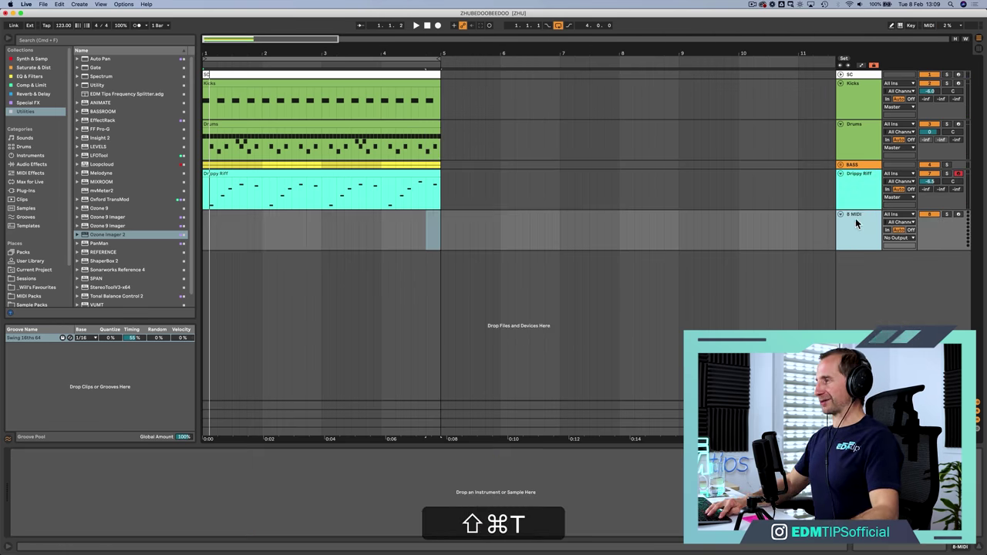
key("alt")
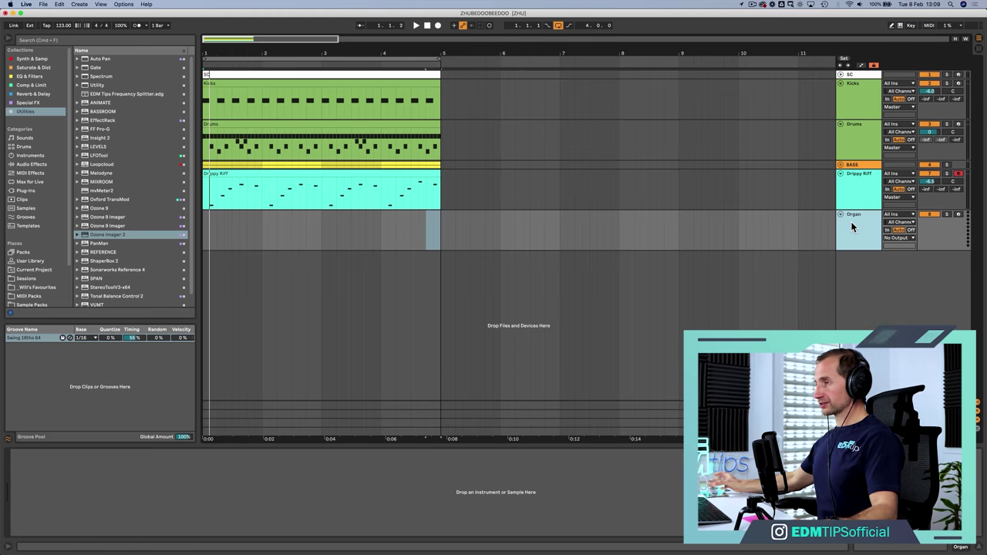
Load an empty Simpler from the Synth & Samp collection onto the Organ track.
left_click(15, 60)
left_click(100, 93)
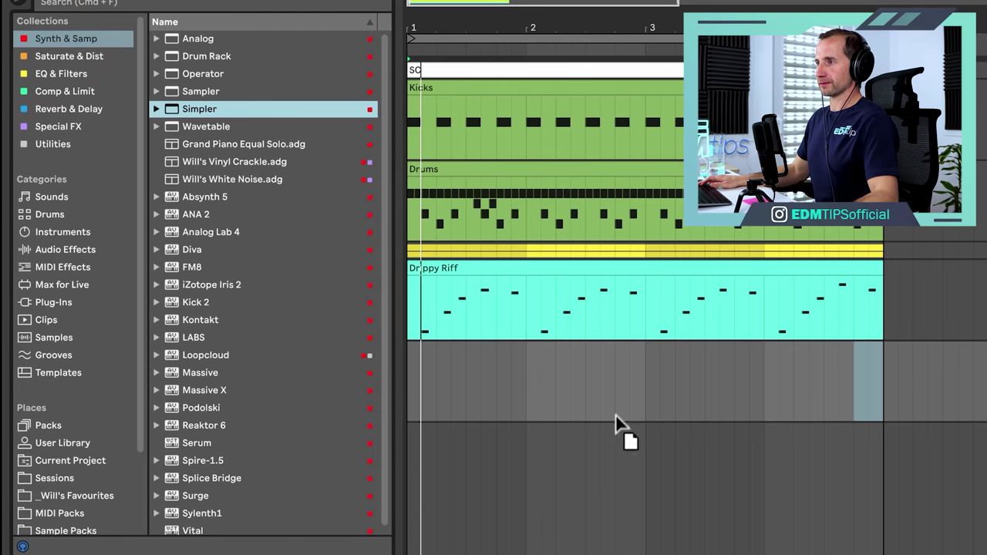
left_click_drag(594, 381, 585, 373)
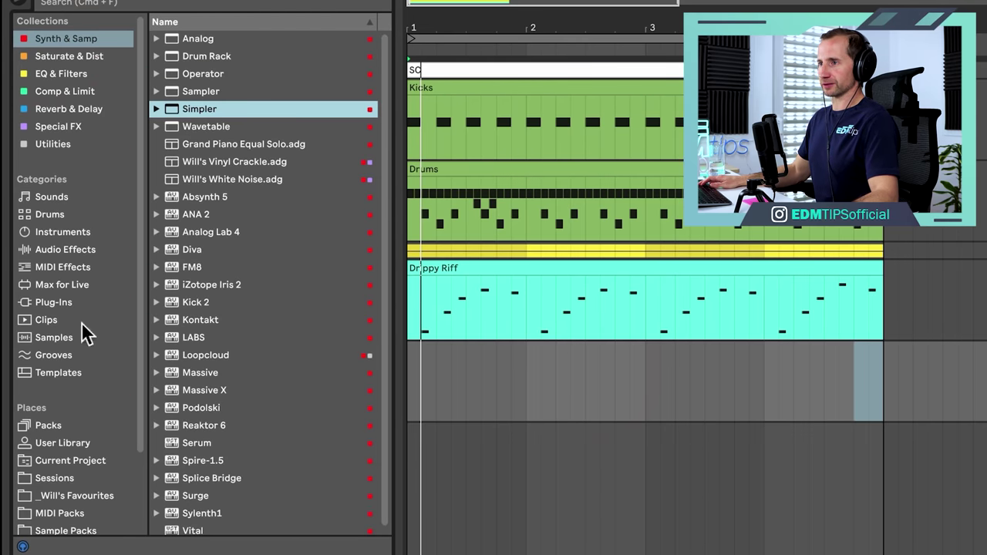
Open the Keys and Organ folder inside the Samples place in the browser.
scroll(60, 357, "down", 3)
left_click(49, 469)
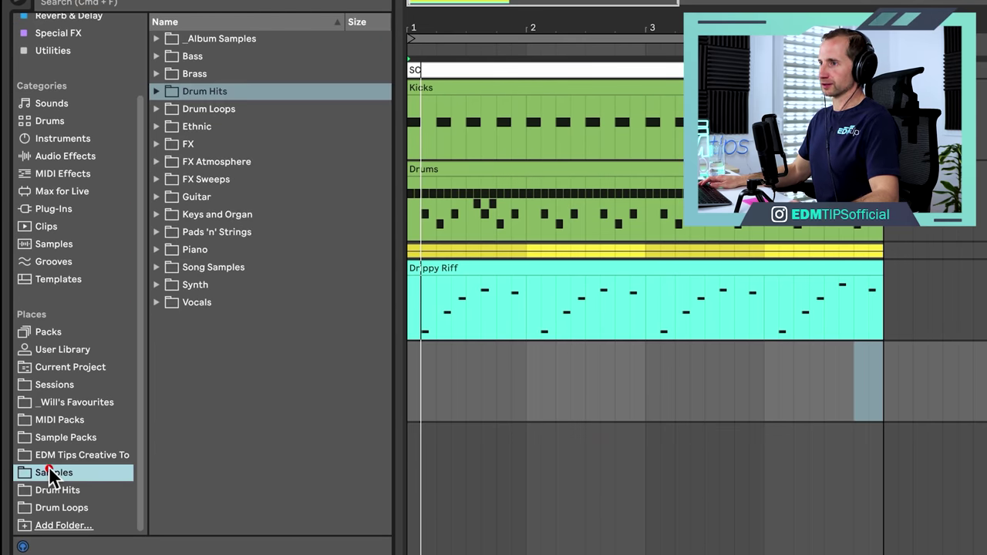
left_click(239, 179)
key("Down")
key("Down")
key("Down")
key("Down")
key("Down")
key("Up")
key("Up")
key("Up")
key("Right")
Audition the chord samples in the Hammond folder and collapse the folder again.
left_click(214, 264)
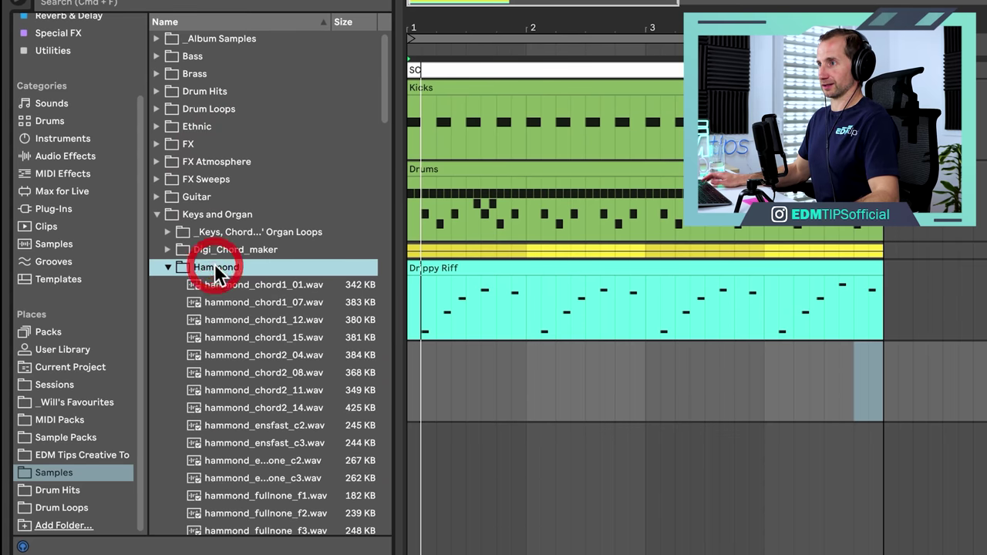
key("Down")
key("Down")
key("Up")
key("Up")
key("Left")
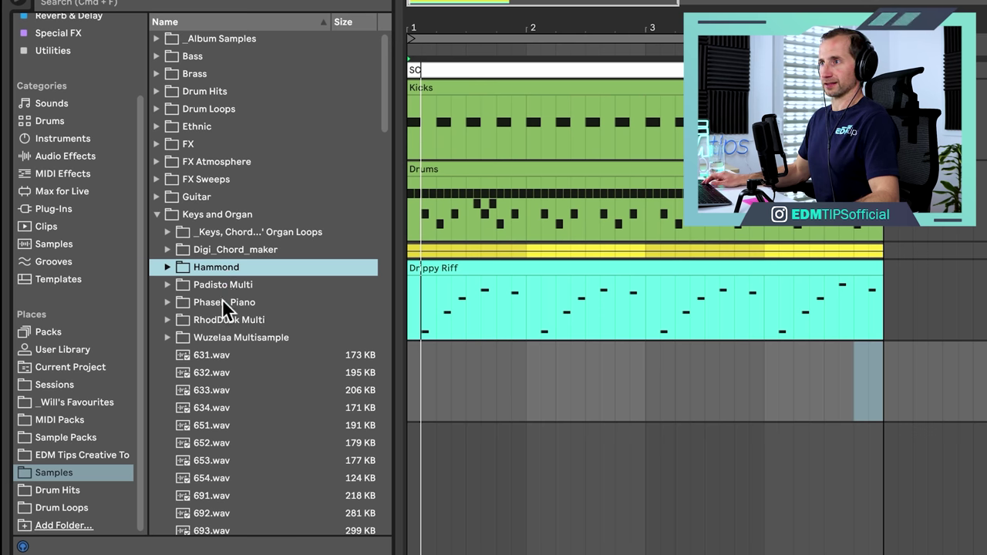
Open the RhodDuck Multi folder and audition its CS_RhodDuck samples at different pitches.
left_click(226, 320)
key("Right")
key("Down")
key("Down")
key("Down")
left_click(256, 425)
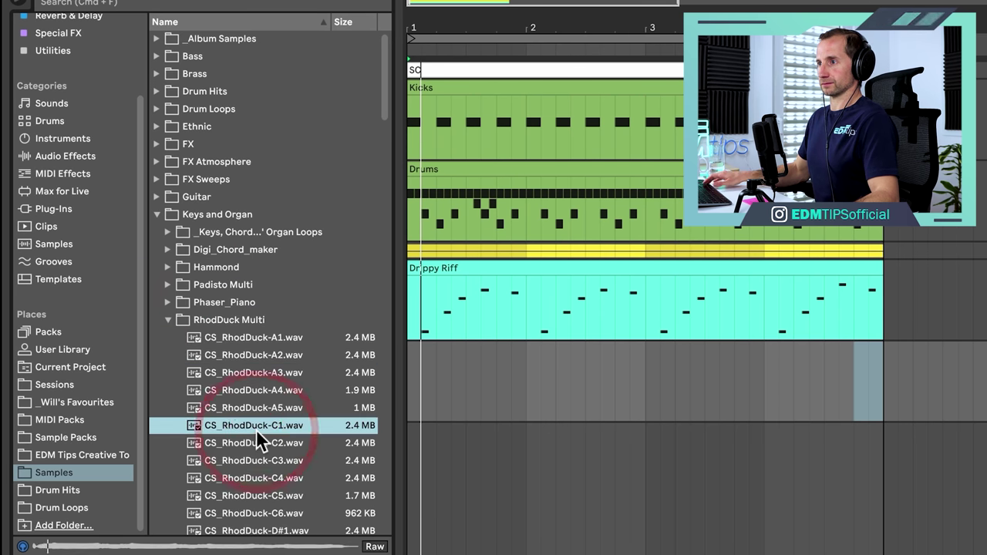
key("Down")
key("Down")
key("Up")
key("Down")
key("Down")
Load CS_RhodDuck-C3.wav into the Organ track's Simpler and move the sample start to the onset of its main sound.
left_click(253, 464)
left_click(255, 471)
left_click(255, 461)
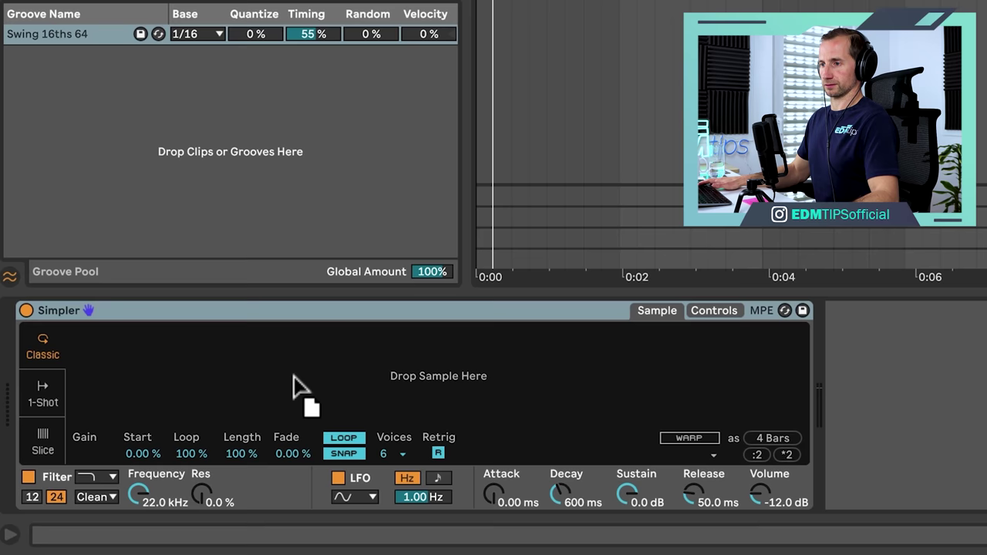
left_click_drag(293, 379, 246, 377)
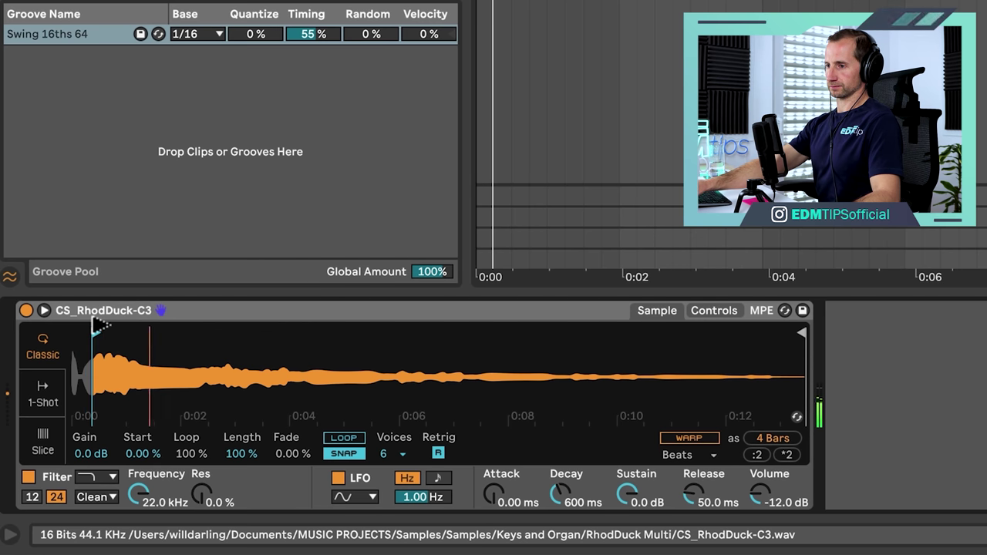
left_click(96, 327)
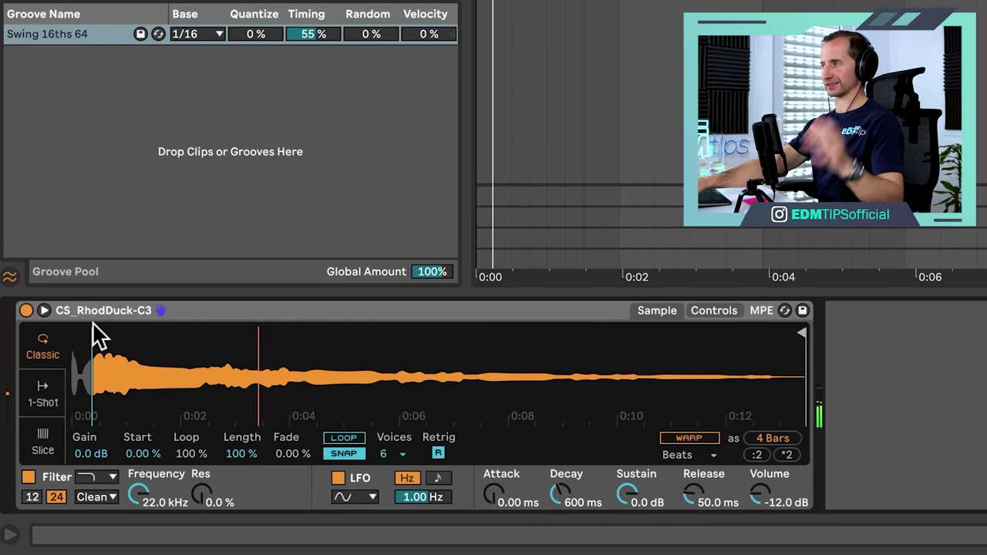
Insert an empty four-bar MIDI clip on the Organ track, from bar 1 to bar 5.
left_click_drag(929, 221, 929, 238)
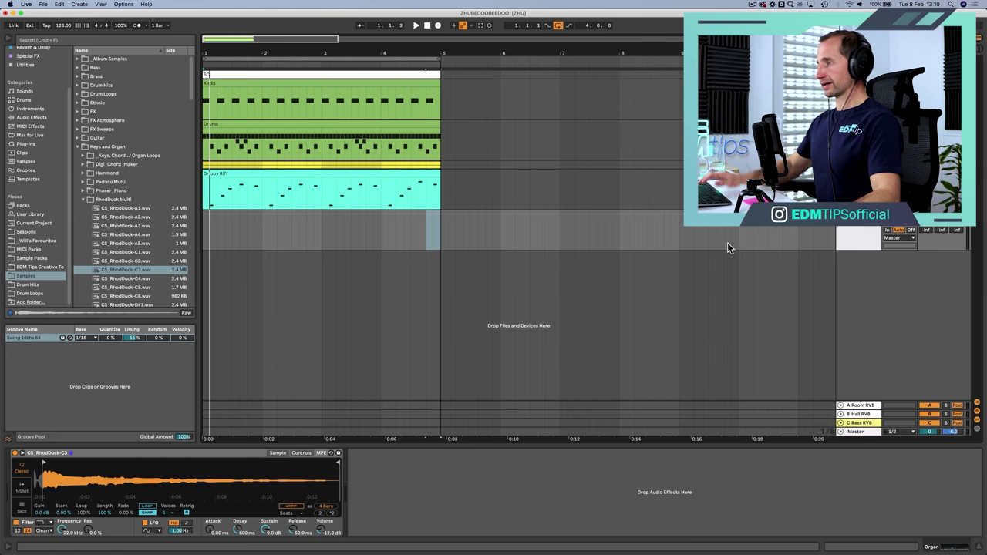
left_click(246, 224)
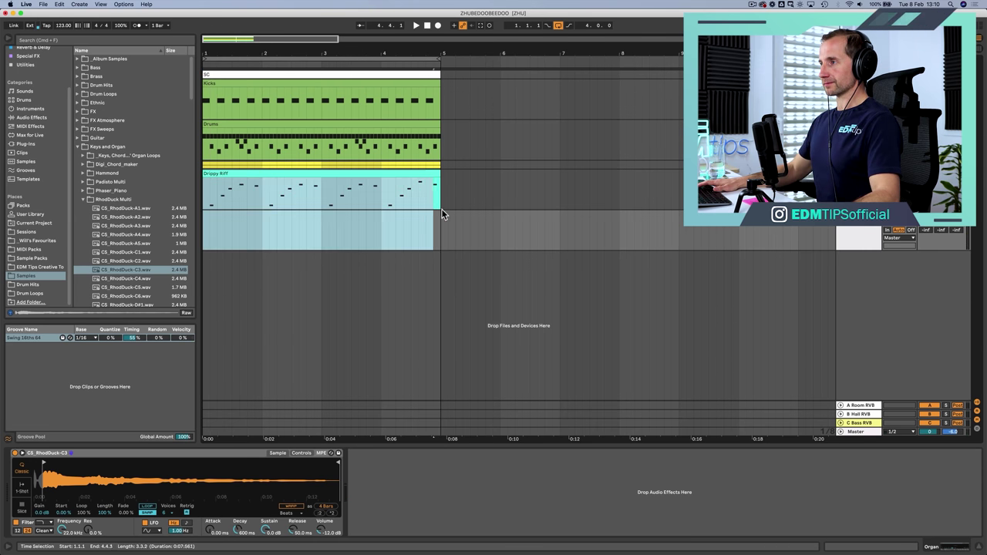
left_click(442, 214)
key("shift+super+m")
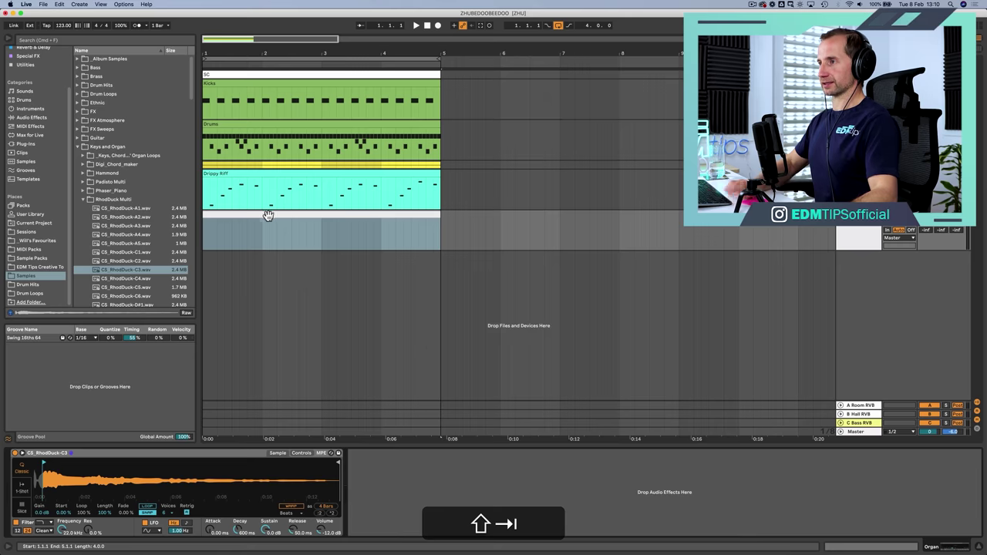
Rename the new MIDI clip as Organ and colour it light blue.
left_click(268, 214)
key("super+r")
type("Organ")
key("Return")
right_click(268, 215)
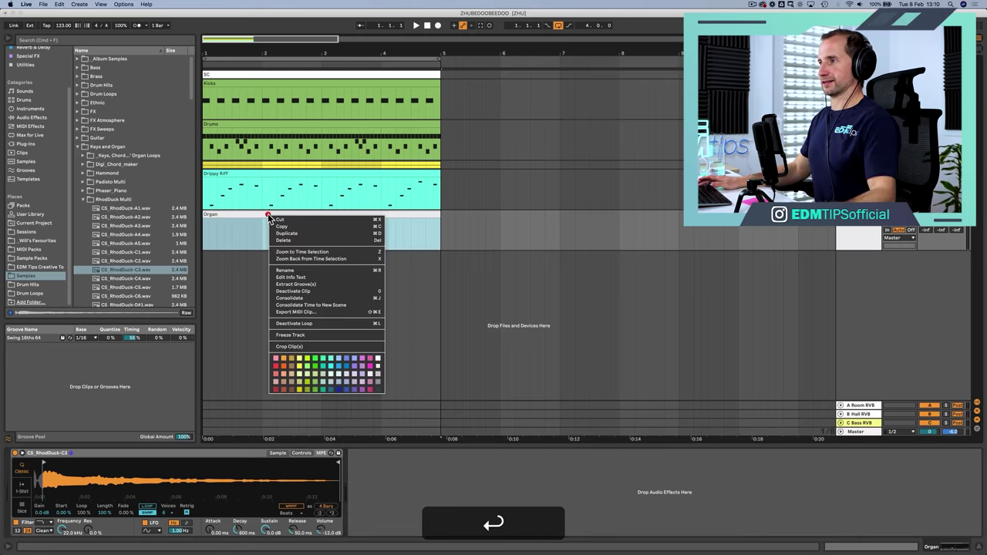
left_click(336, 359)
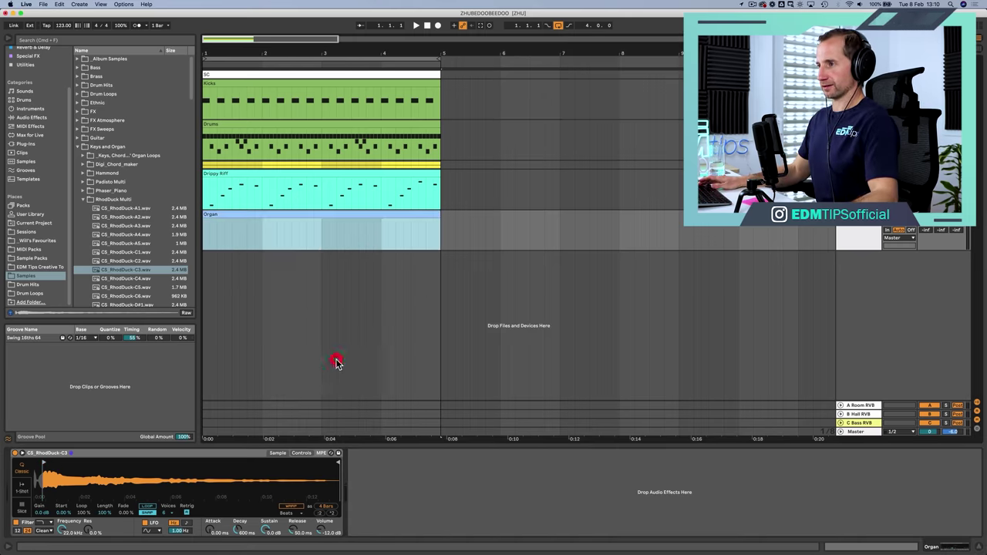
Colour the Organ track light blue and assign the track colour to its clips.
right_click(870, 228)
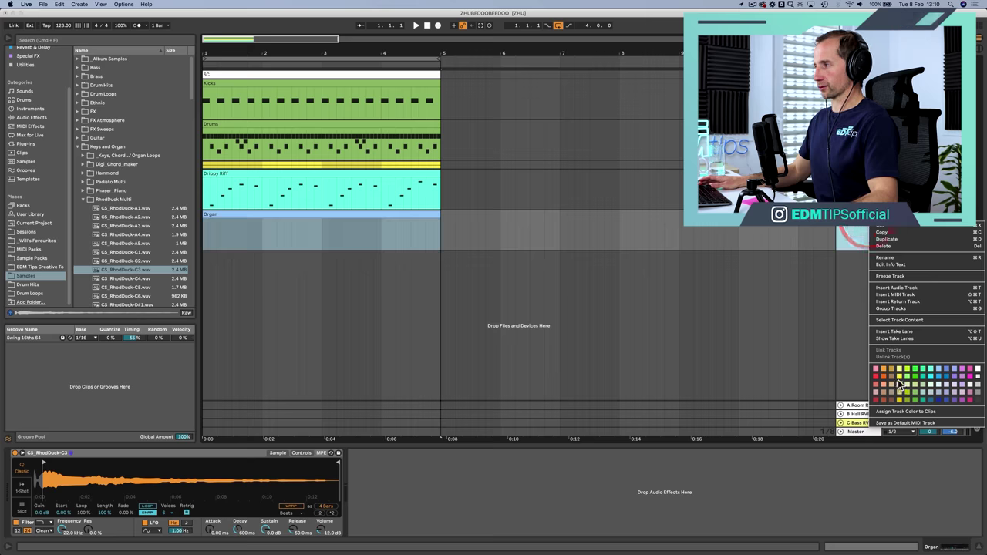
left_click(955, 371)
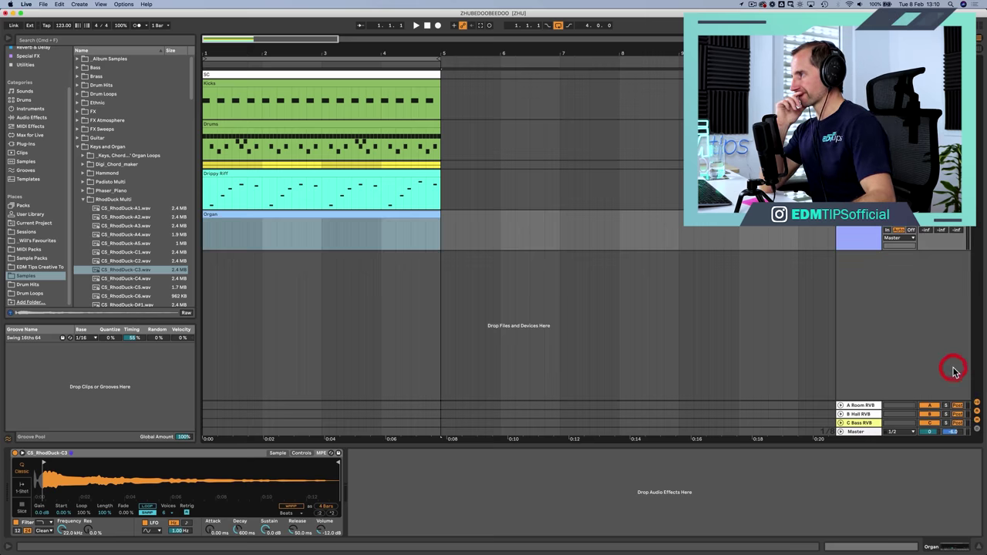
right_click(860, 248)
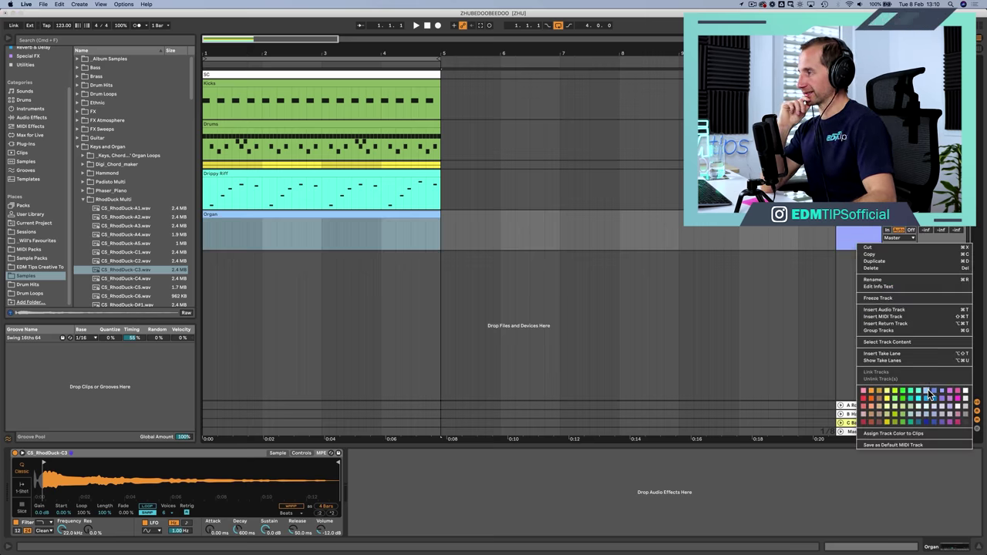
left_click(930, 392)
right_click(861, 242)
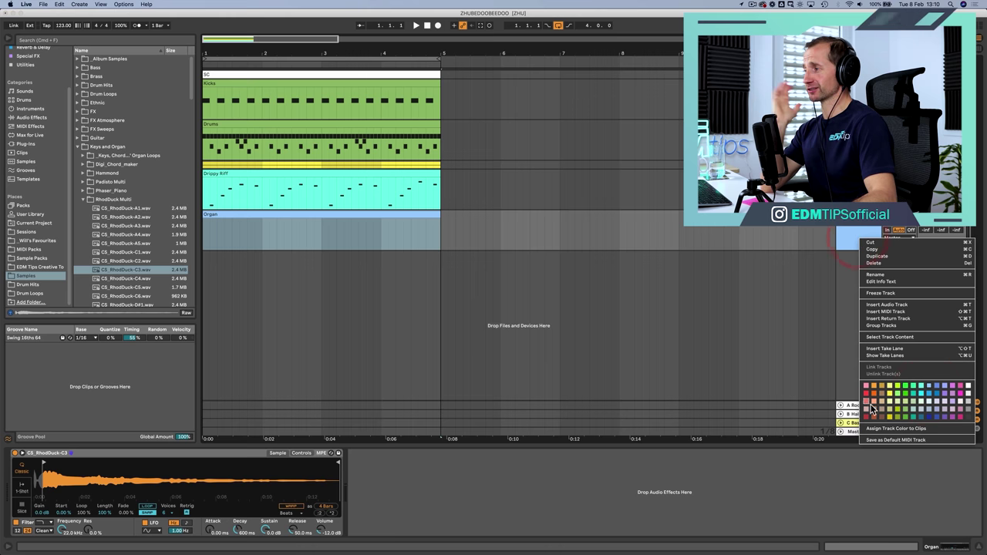
left_click(895, 428)
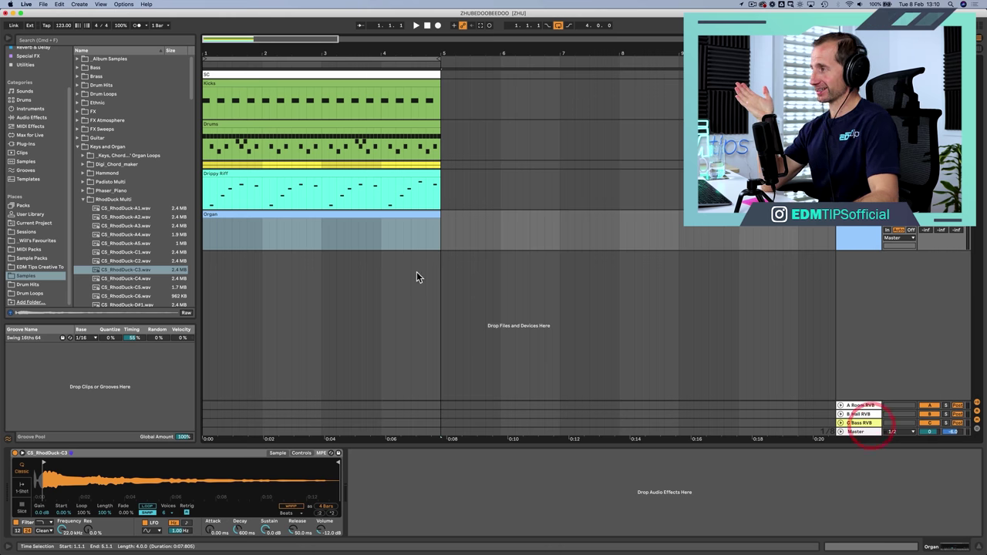
left_click(318, 235)
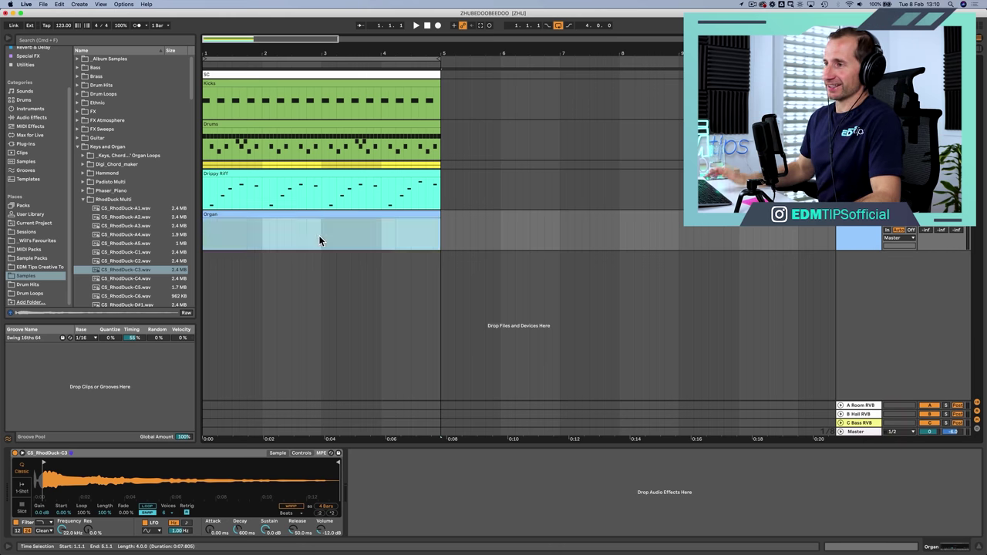
Open the Organ clip's notes and set the clip's scale to F Minor.
double_click(254, 215)
key("space")
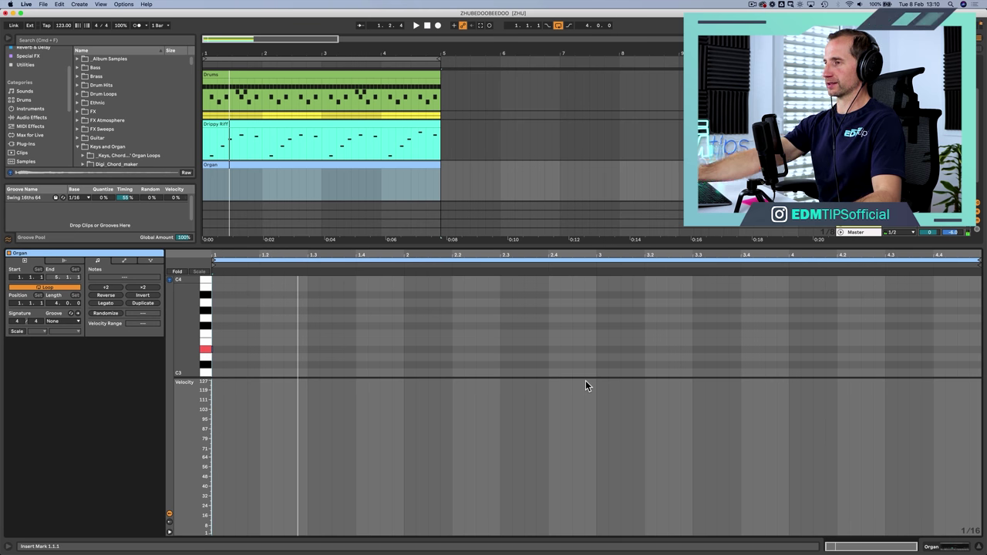
left_click(16, 331)
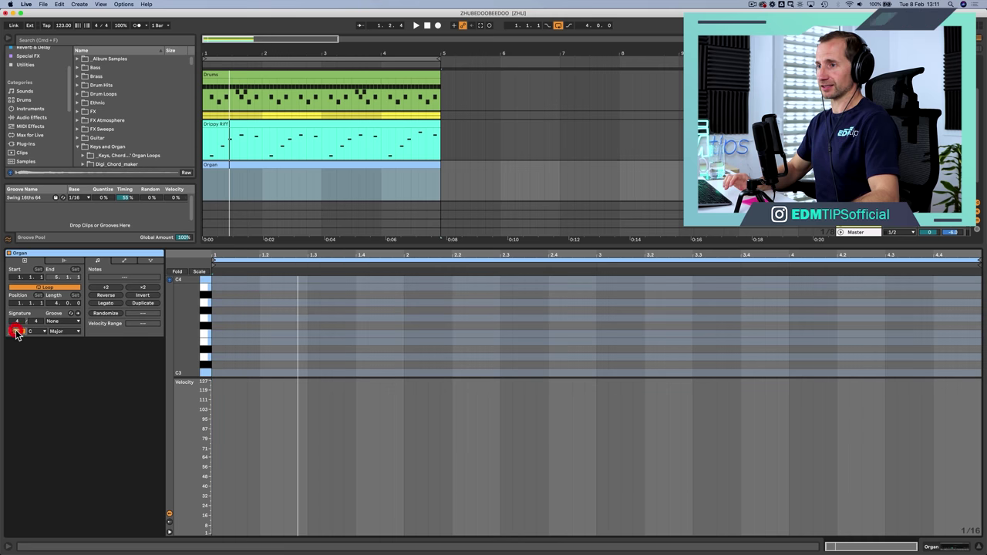
left_click(34, 332)
left_click(33, 374)
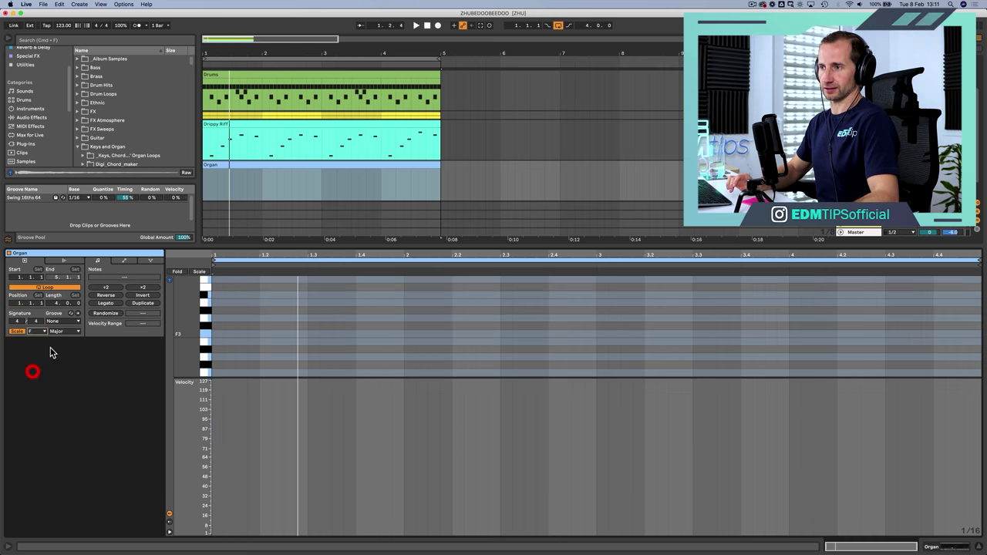
left_click(63, 332)
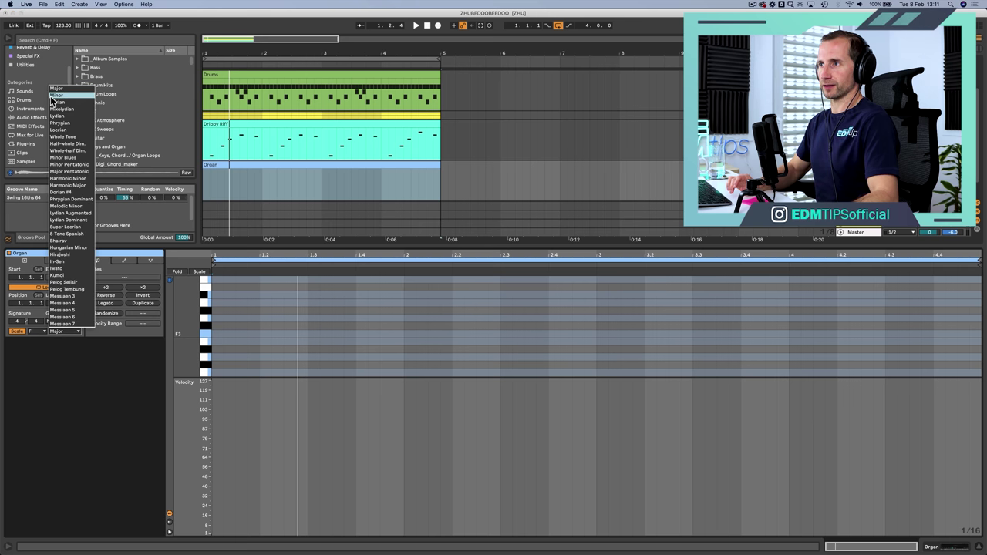
left_click(56, 95)
Enlarge the Organ clip's note area by shrinking the velocity lane, and show only the notes of the scale.
key("shift+Tab")
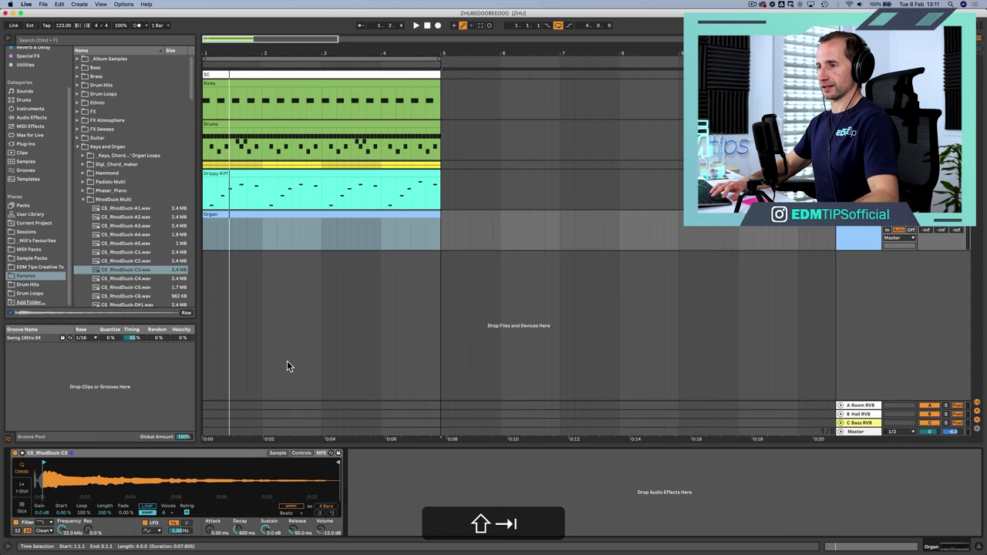
key("shift+Tab")
left_click_drag(311, 377, 316, 519)
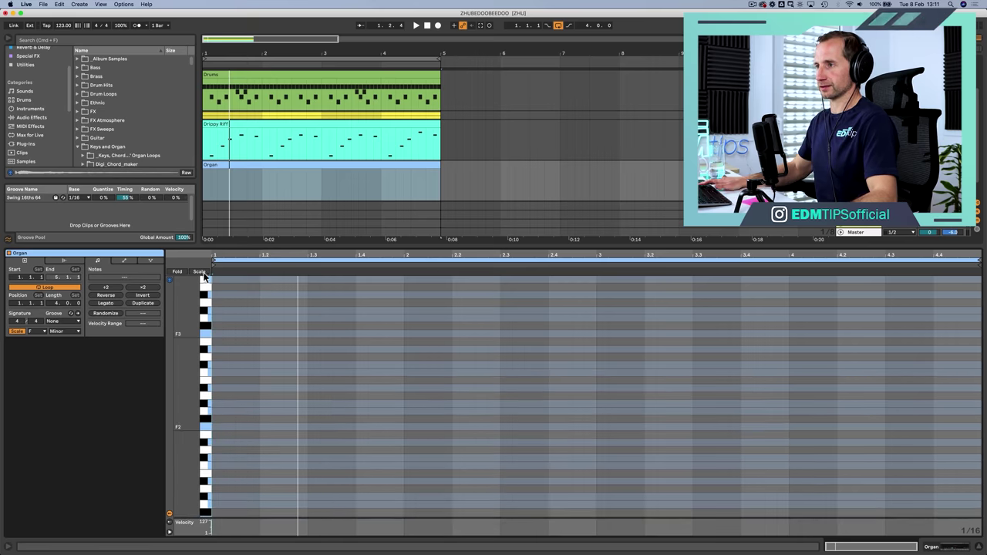
left_click(200, 273)
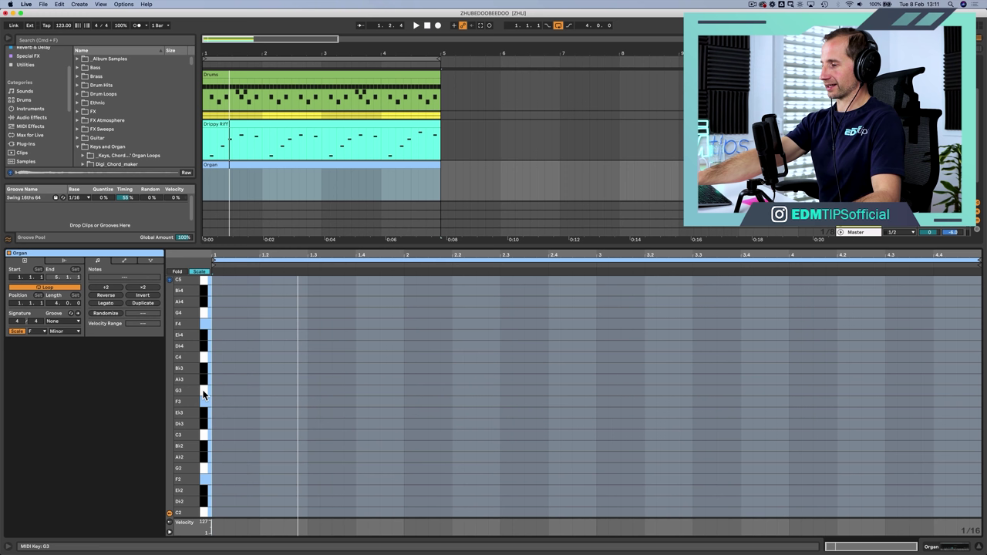
Rehearse the E♭2, B♭2 and E♭3 chord on the Organ instrument with playback stopped.
key("e")
key("u")
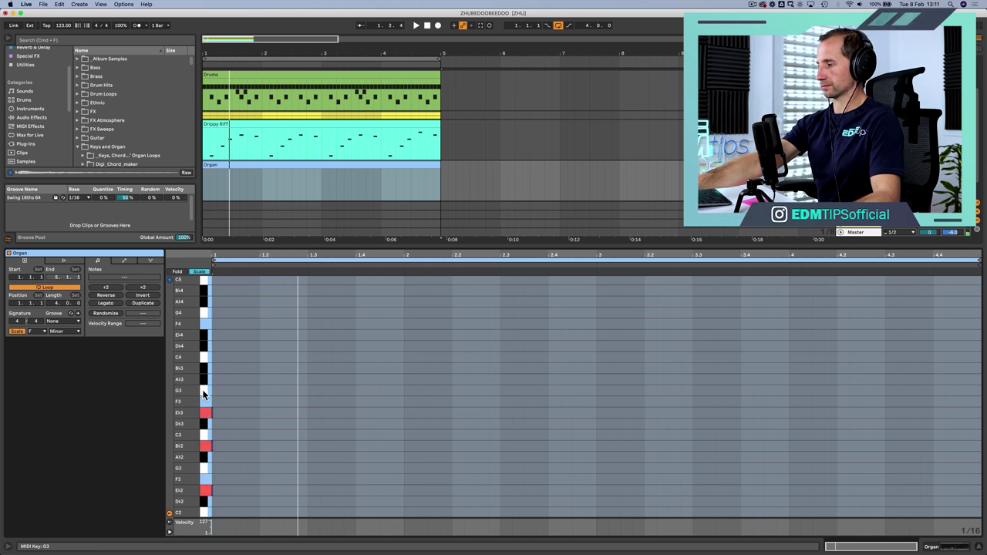
key("e")
key("u")
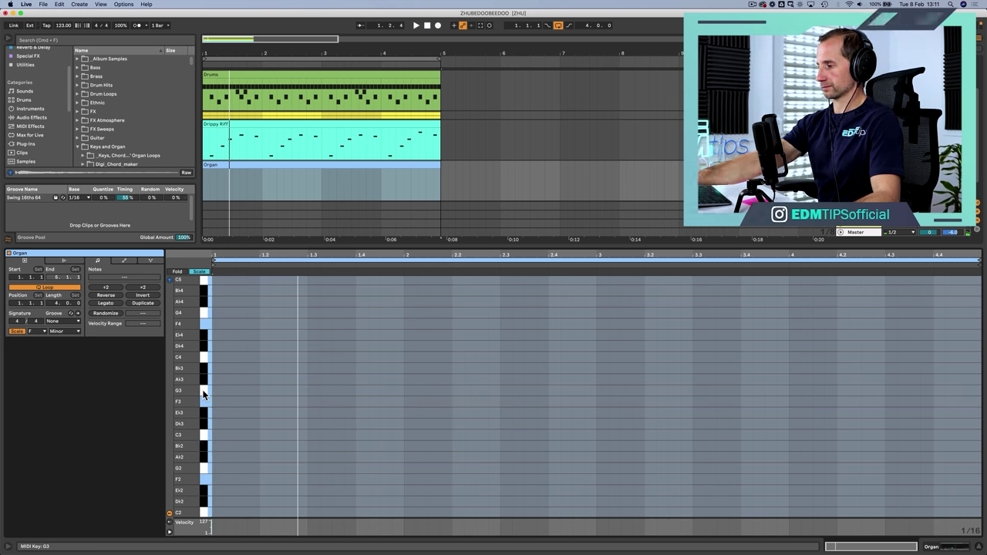
key("e")
key("e")
key("u")
Rehearse the E♭ organ chord rhythm over the playing track, and play the chord again after stopping.
key("e")
key("u")
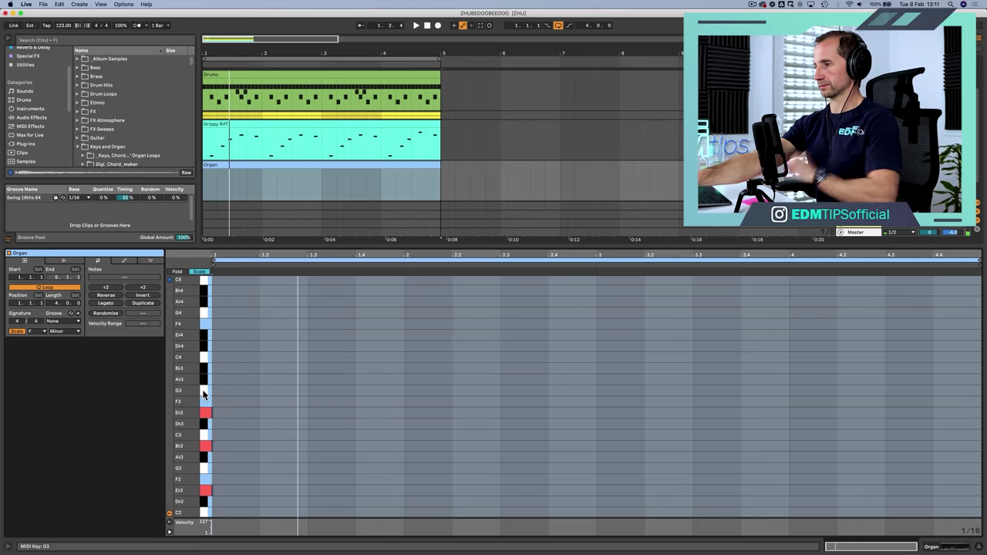
key("space")
key("e")
key("u")
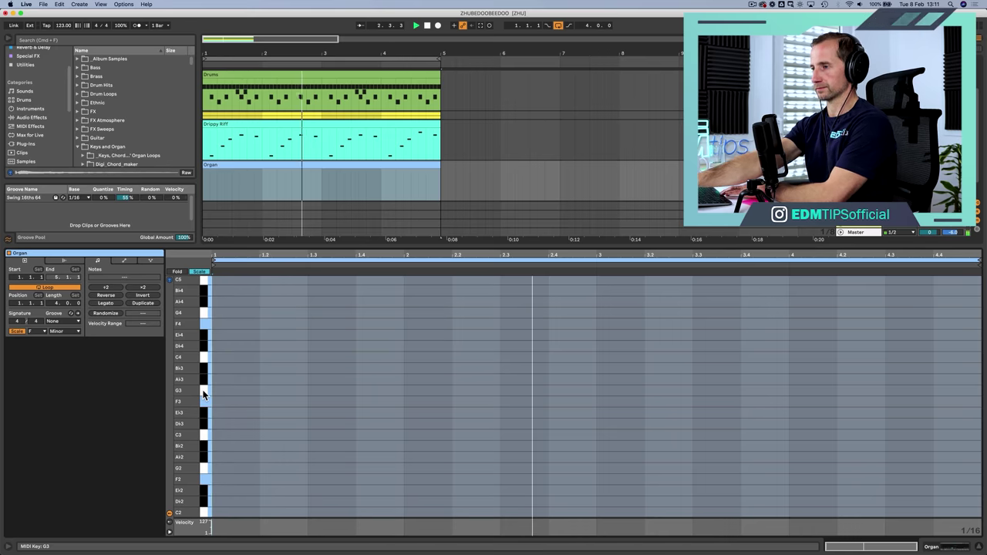
key("e")
key("u")
key("p")
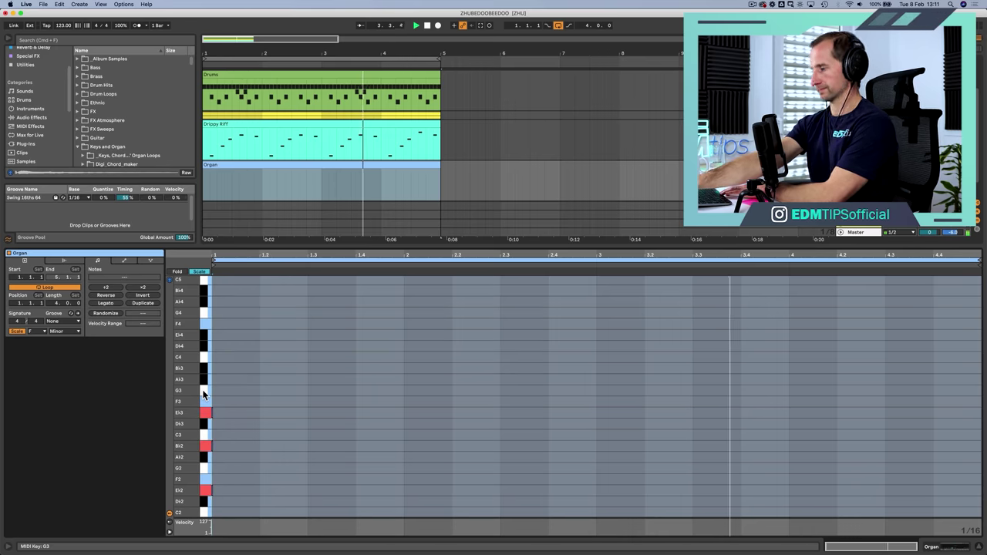
key("space")
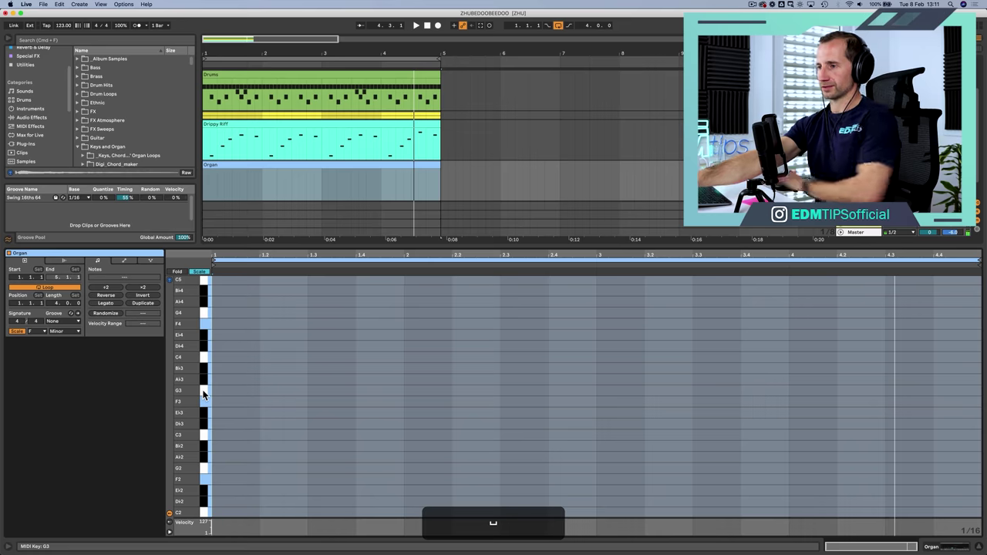
key("e")
key("u")
key("p")
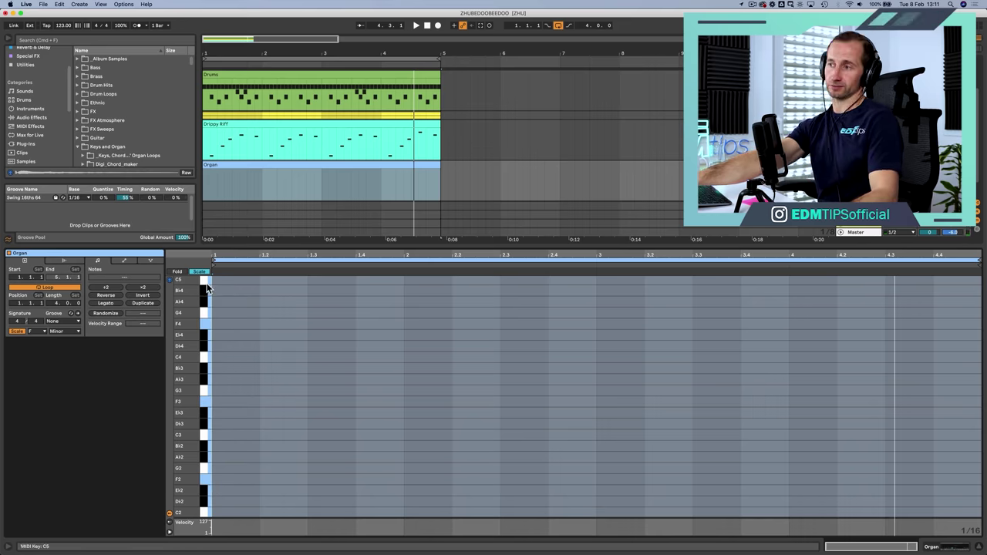
left_click(214, 294)
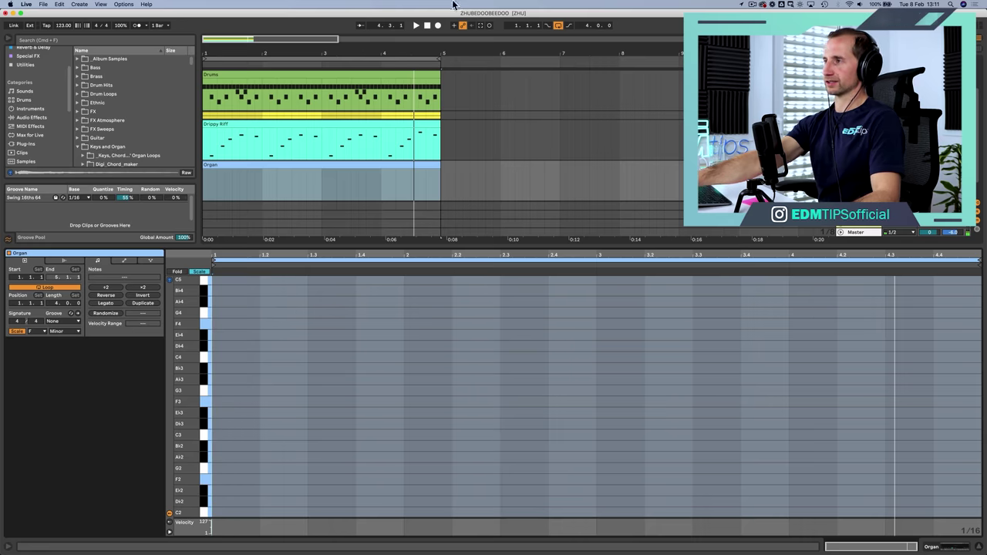
Record long and short E♭2, B♭2, E♭3 chords over four bars on the Organ track and show the recorded clip's notes.
left_click(430, 26)
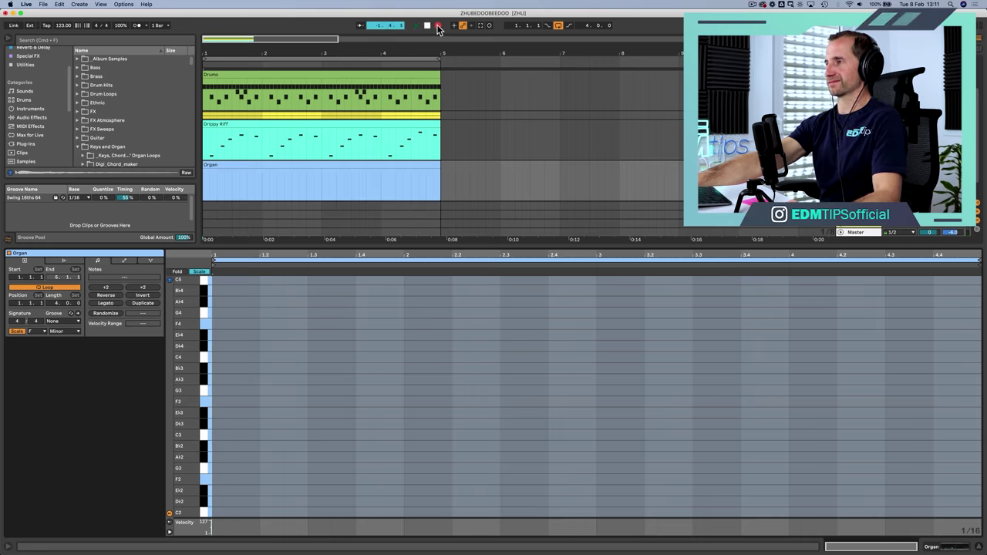
left_click(438, 28)
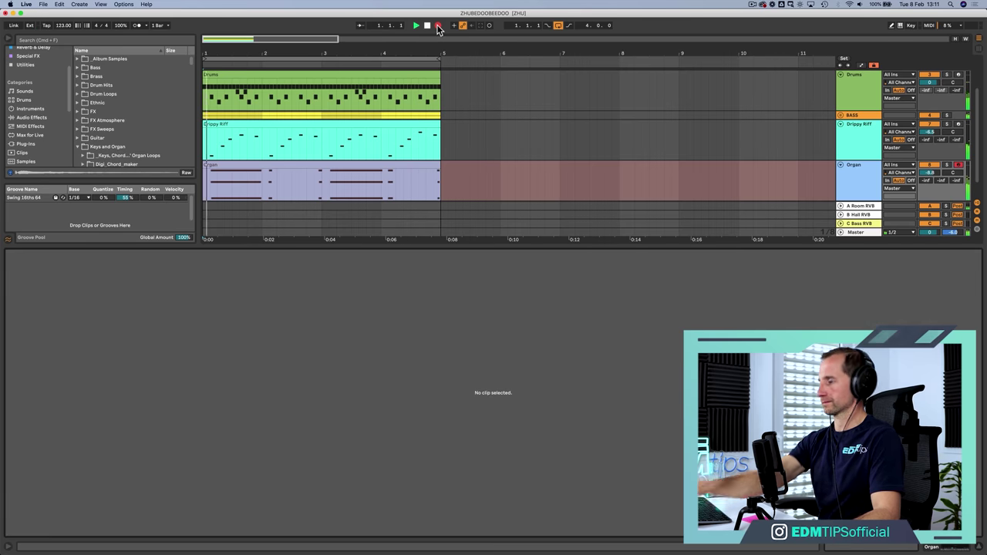
key("space")
left_click(243, 167)
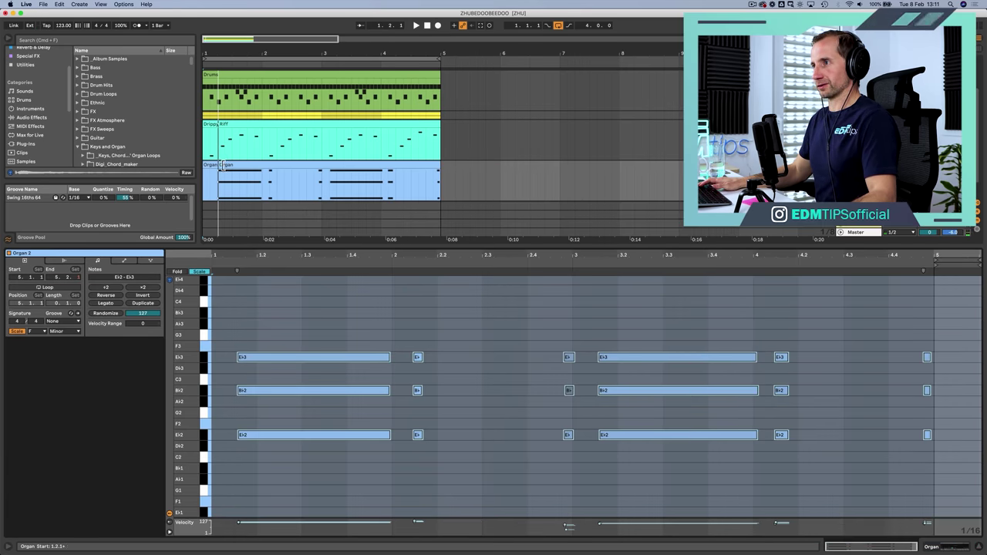
left_click(206, 165)
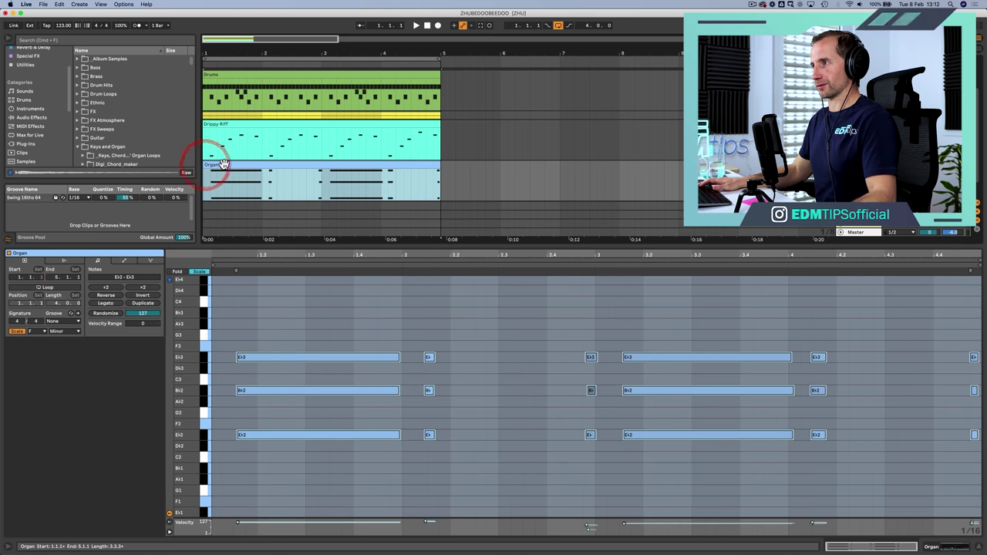
Quantize all the recorded chord notes in the Organ clip and play the loop back.
left_click(300, 306)
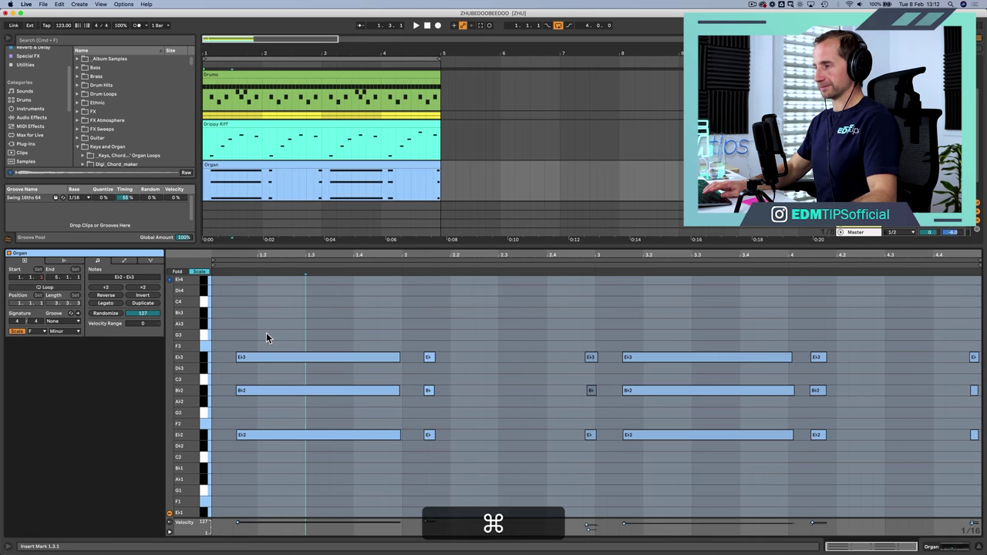
key("super+a")
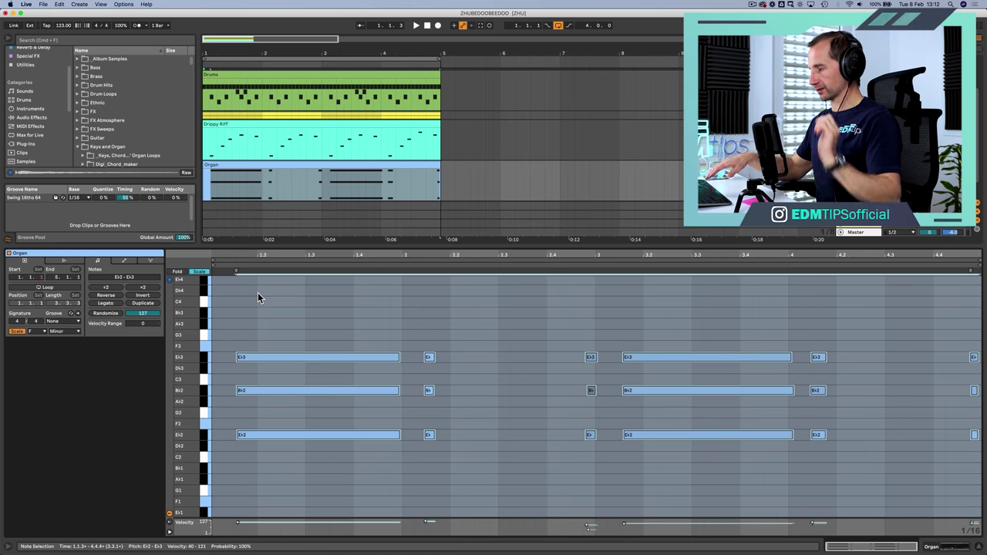
key("super+shift+u")
key("shift+super+Return")
key("space")
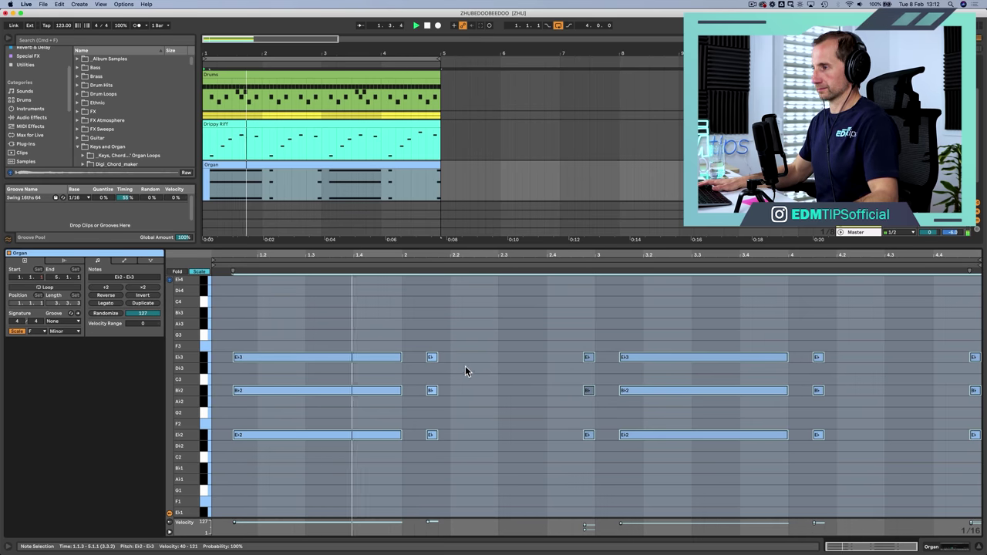
Even out the velocities of the short chord notes just before bar 3 in the Organ clip and return to the device chain.
left_click(519, 381)
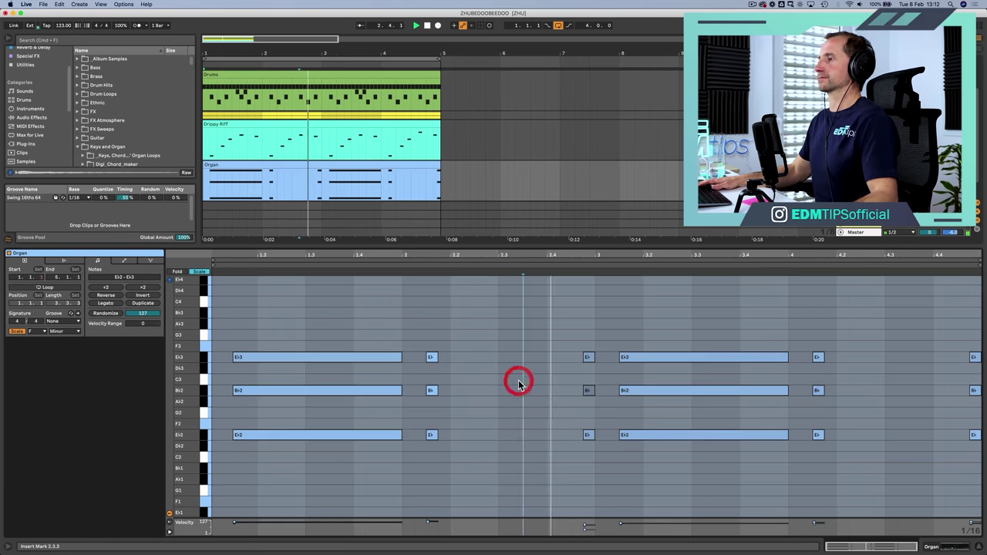
left_click(589, 435, "super")
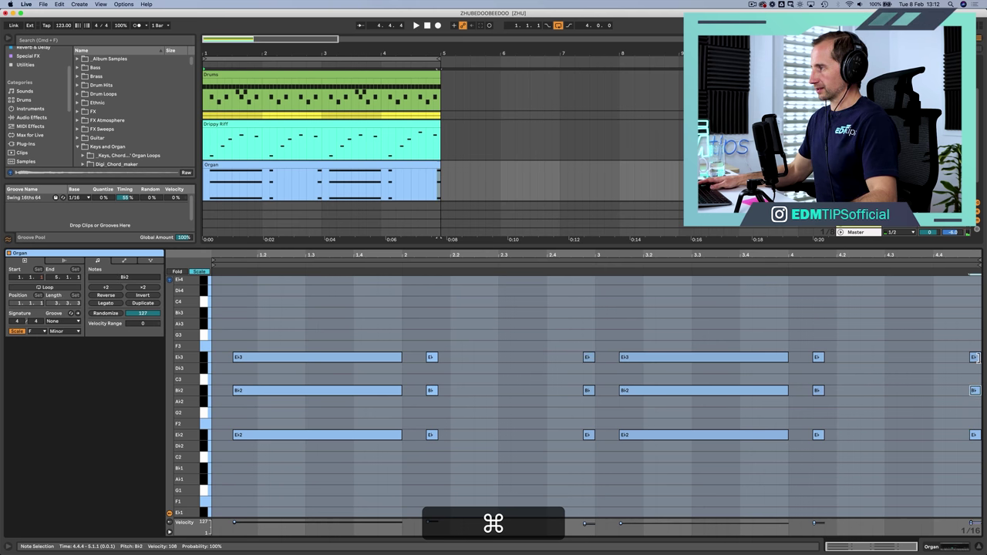
key("shift+Tab")
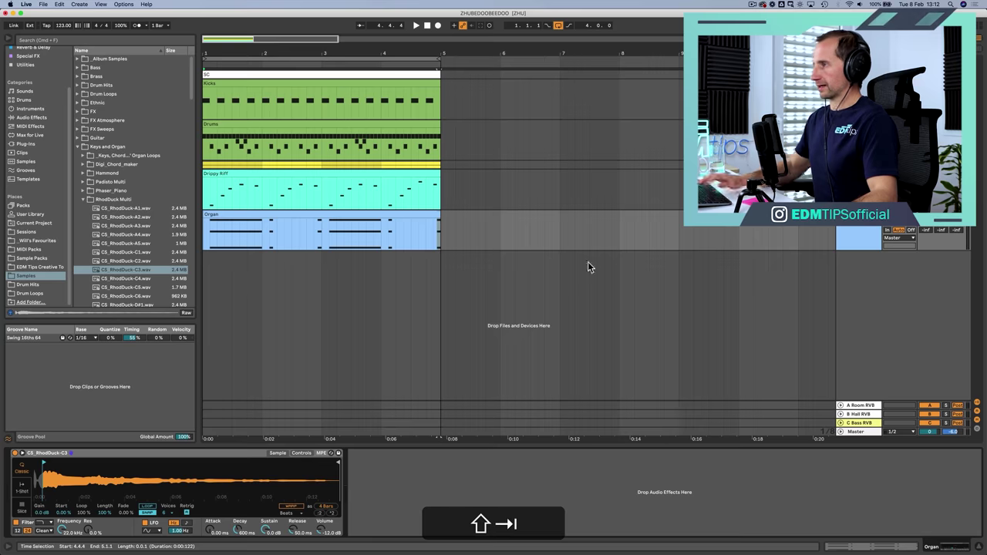
Set the Organ track volume to -14.7 dB and play the loop from the start to check the balance.
mouse_move(930, 222)
left_mouse_down()
mouse_move(930, 245)
mouse_move(930, 211)
left_mouse_up()
key("space")
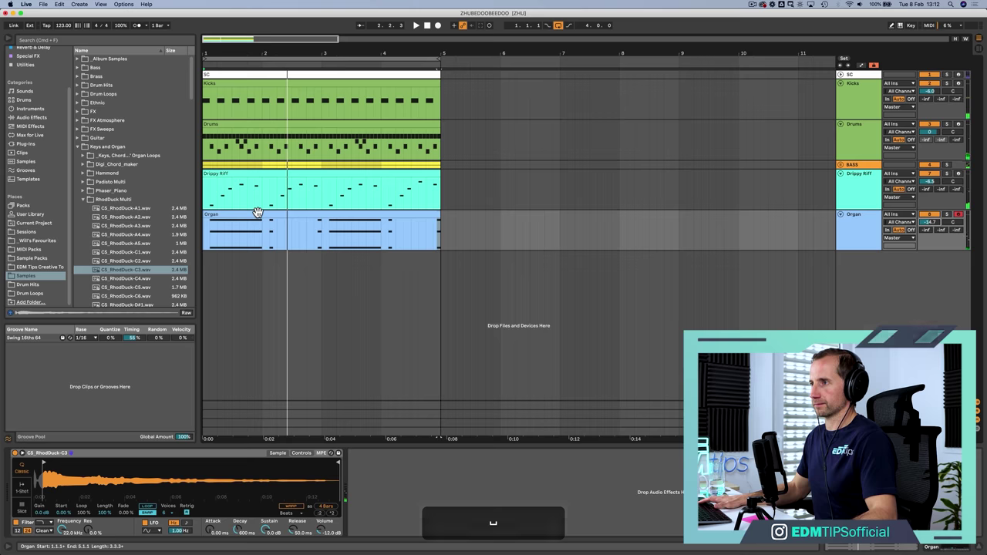
key("space")
key("space")
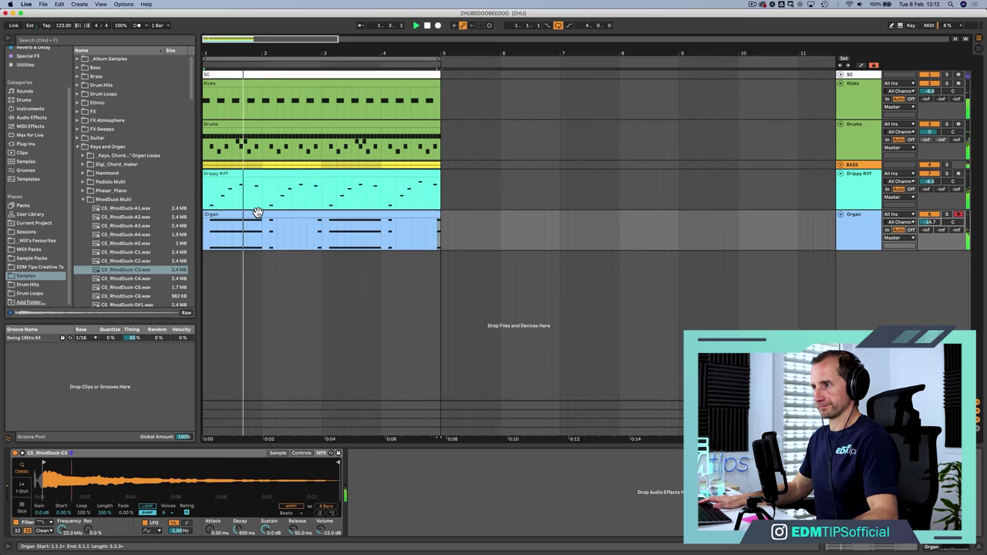
key("space")
Shorten both long chords in the Organ clip to three beats, ending the first one at 1.4.3.
double_click(258, 213)
left_click(376, 329)
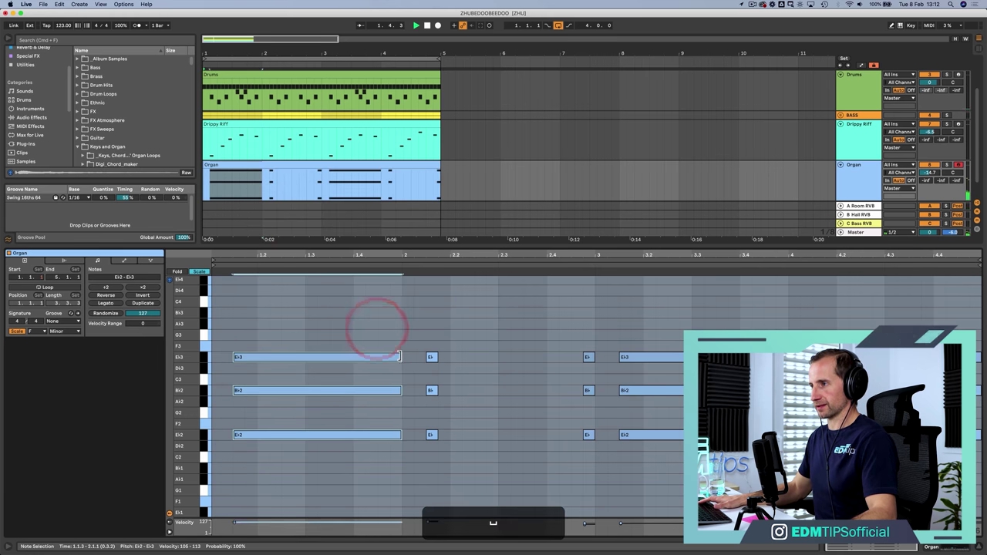
left_click_drag(402, 352, 378, 360)
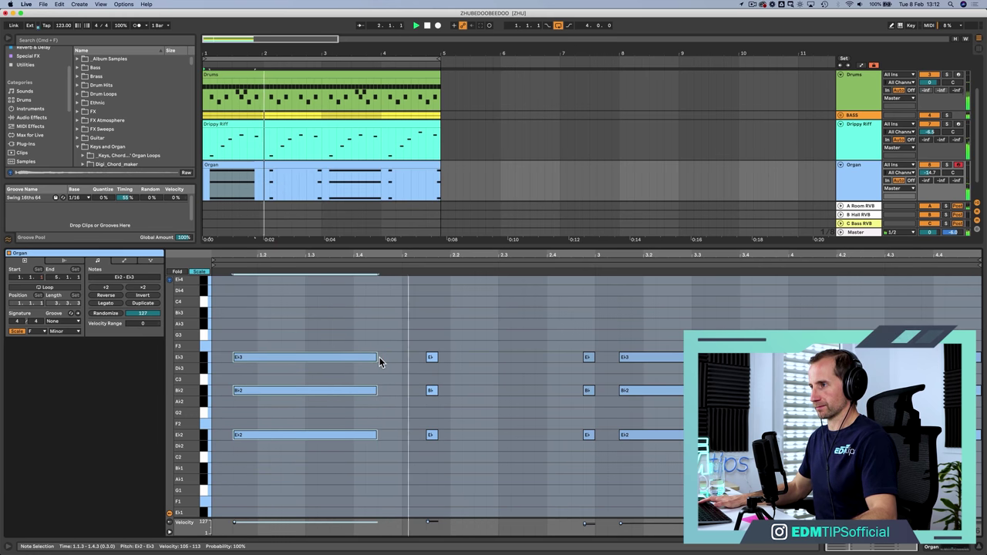
left_click_drag(804, 456, 758, 304)
left_click_drag(789, 357, 766, 360)
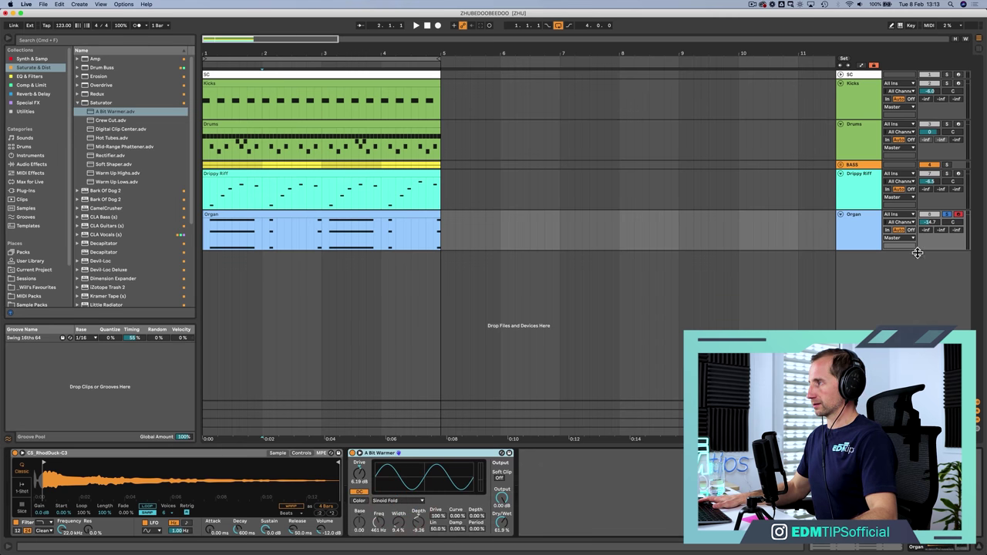
Set the A Bit Warmer saturator's drive to 12.0 dB and its output to -13.4 dB during playback.
key("space")
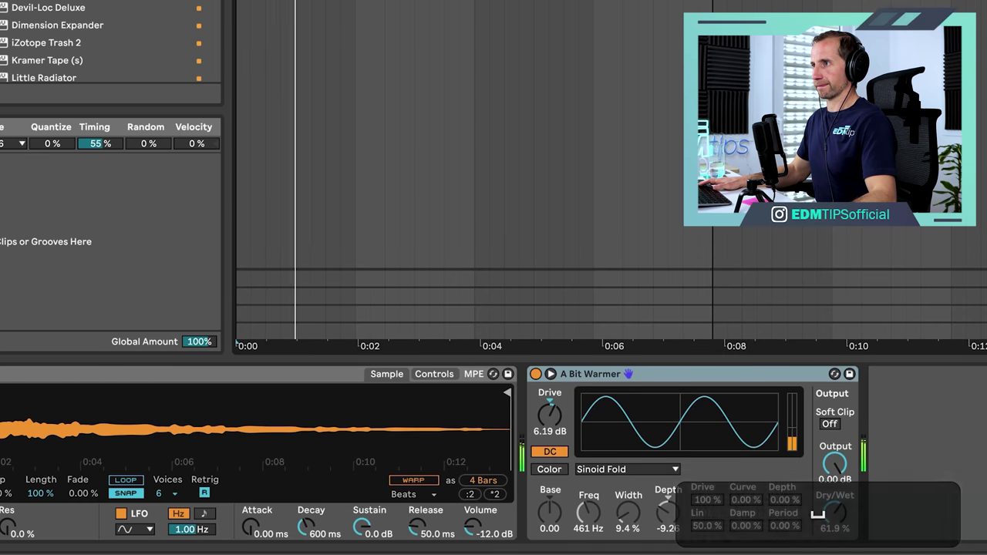
left_click_drag(588, 443, 588, 416)
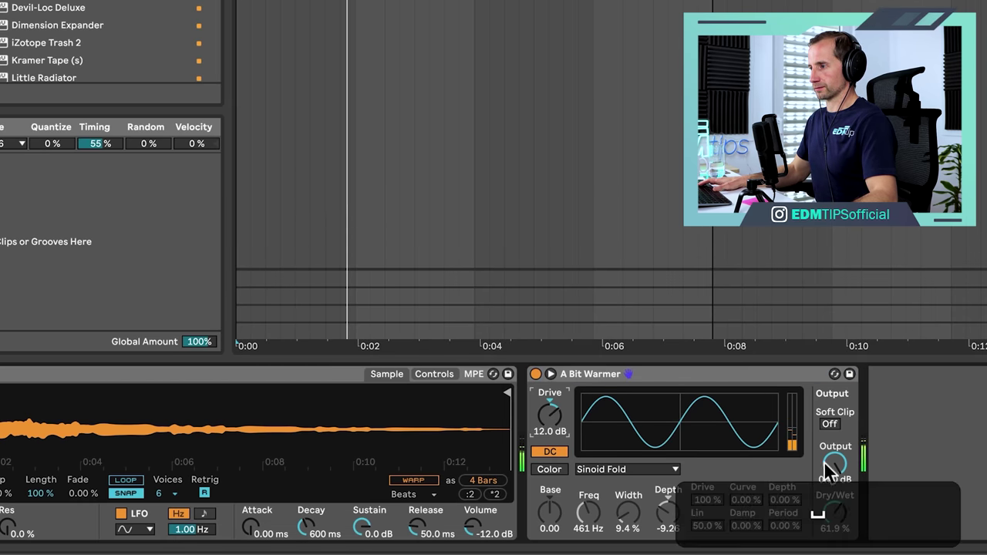
key("space")
Compare the Organ with A Bit Warmer bypassed and active, leaving it active and stopping playback.
left_click(536, 374)
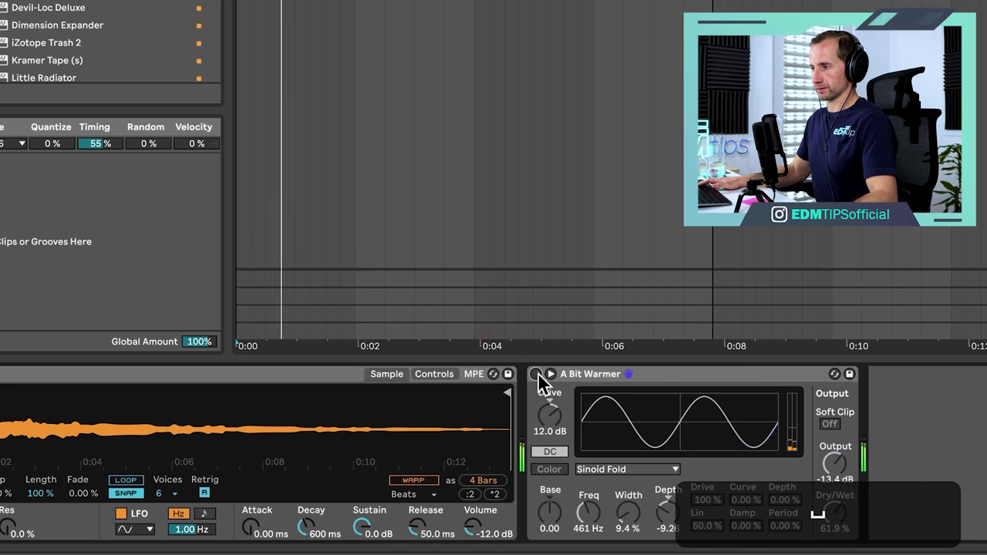
left_click(536, 374)
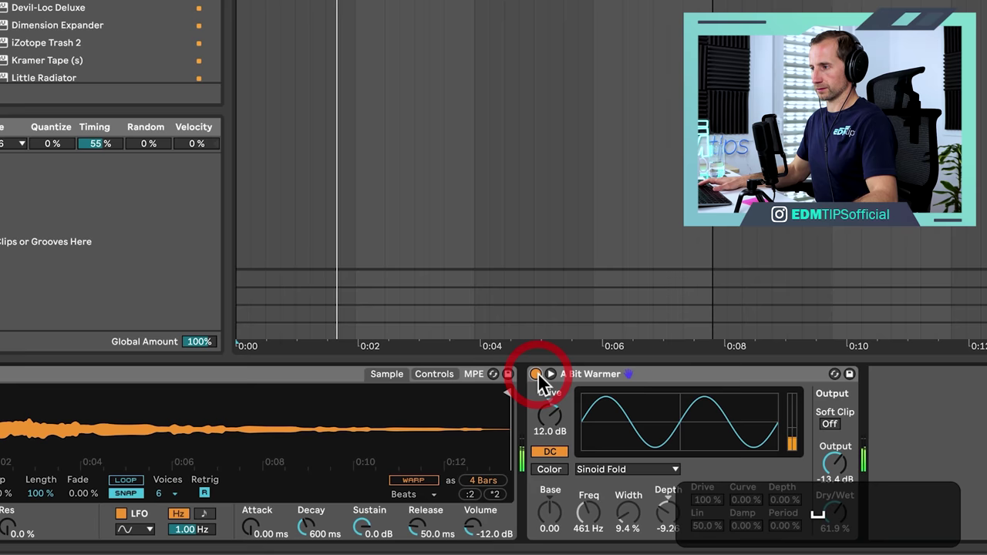
left_click(682, 375)
key("space")
Add an Auto Filter after A Bit Warmer on the Organ track and rename it LP.
left_click(22, 79)
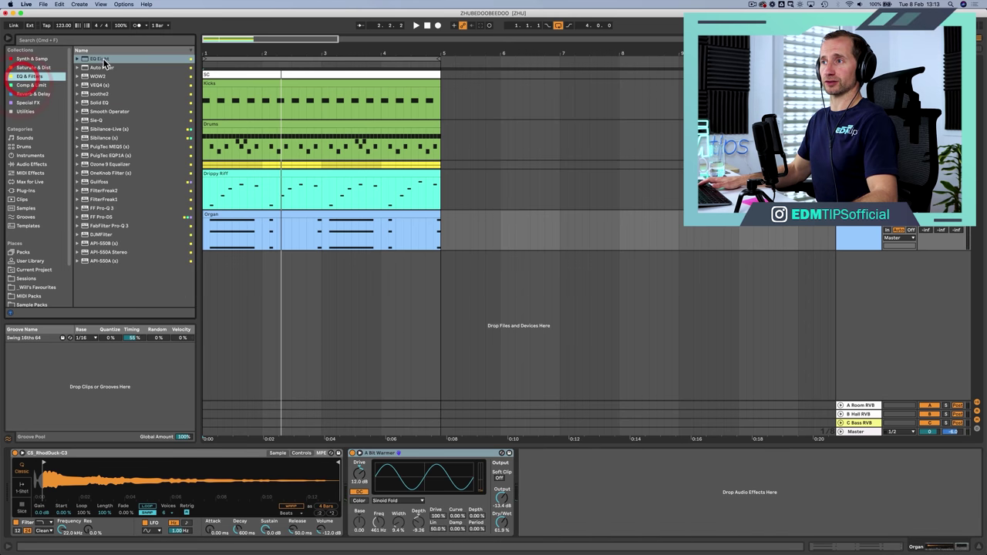
left_click_drag(99, 67, 591, 465)
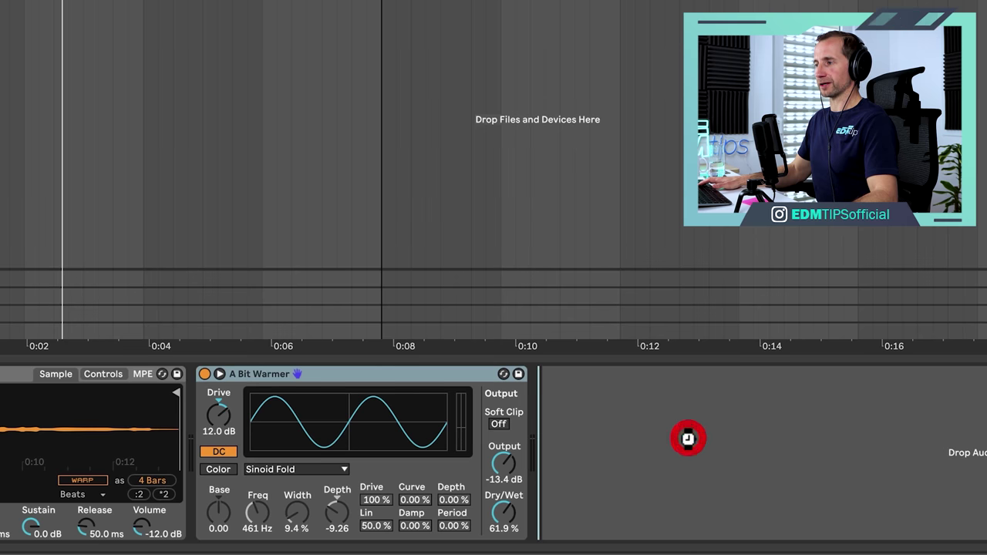
left_click_drag(688, 439, 689, 440)
left_click(614, 378)
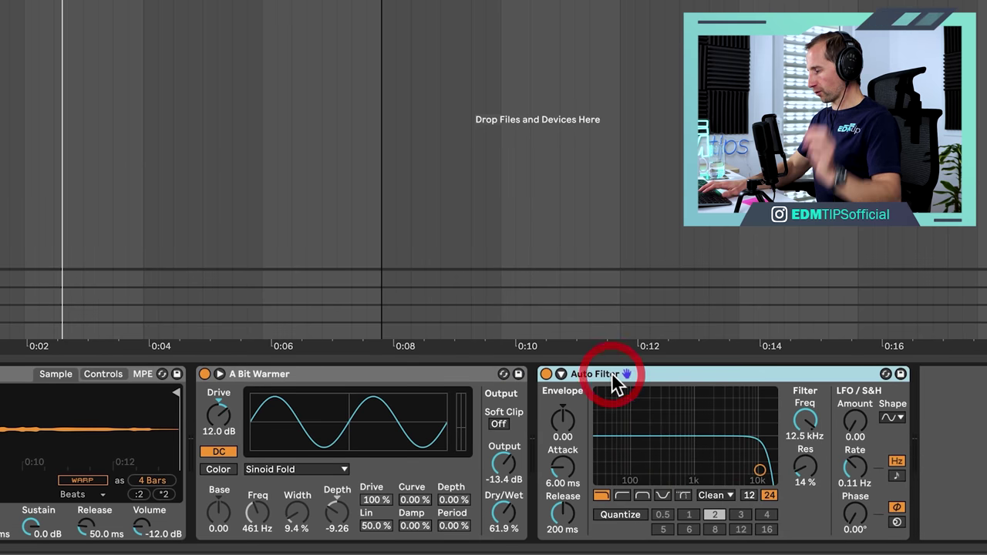
key("shift+super+r")
type("LP")
key("Return")
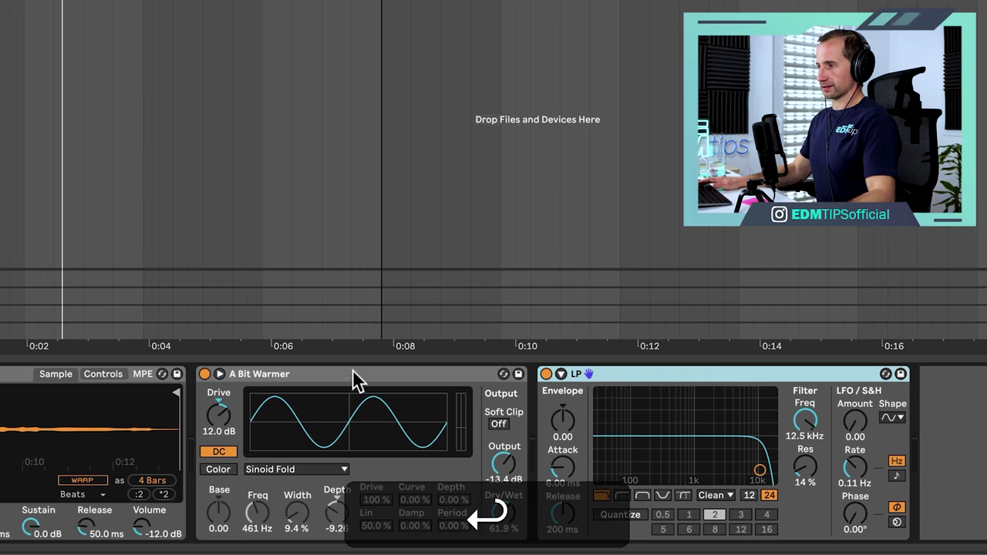
Lower the LP filter's cutoff to 326 Hz and move the device ahead of A Bit Warmer.
left_click_drag(811, 425, 811, 444)
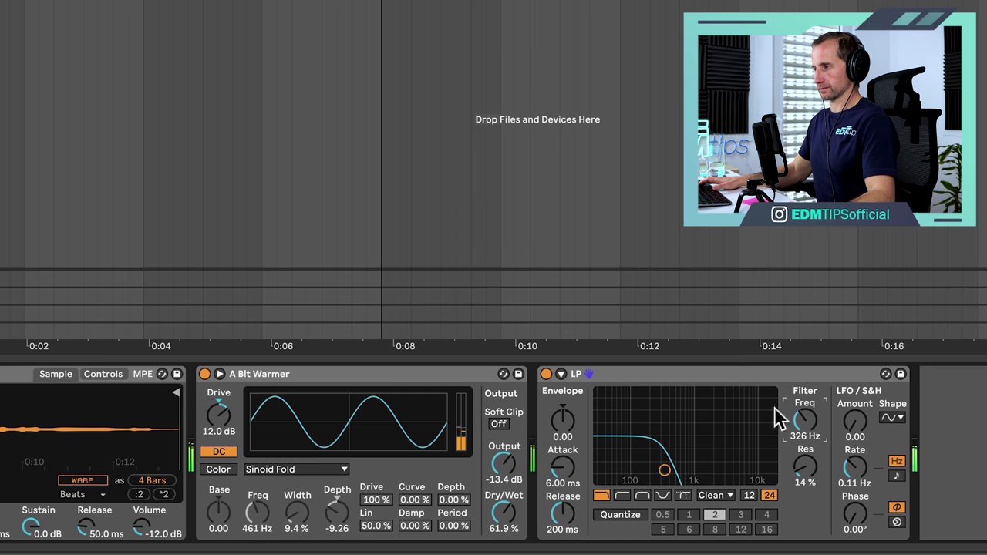
left_click(720, 375)
left_click_drag(720, 375, 277, 409)
key("space")
key("space")
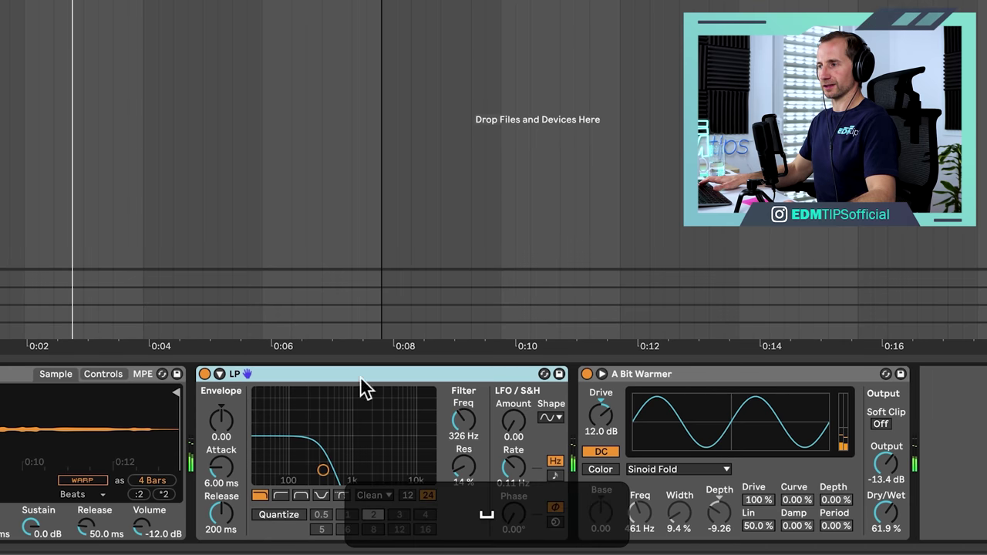
Set the Organ track's A Room RVB send to 0 dB during full playback and stop.
left_click(266, 377)
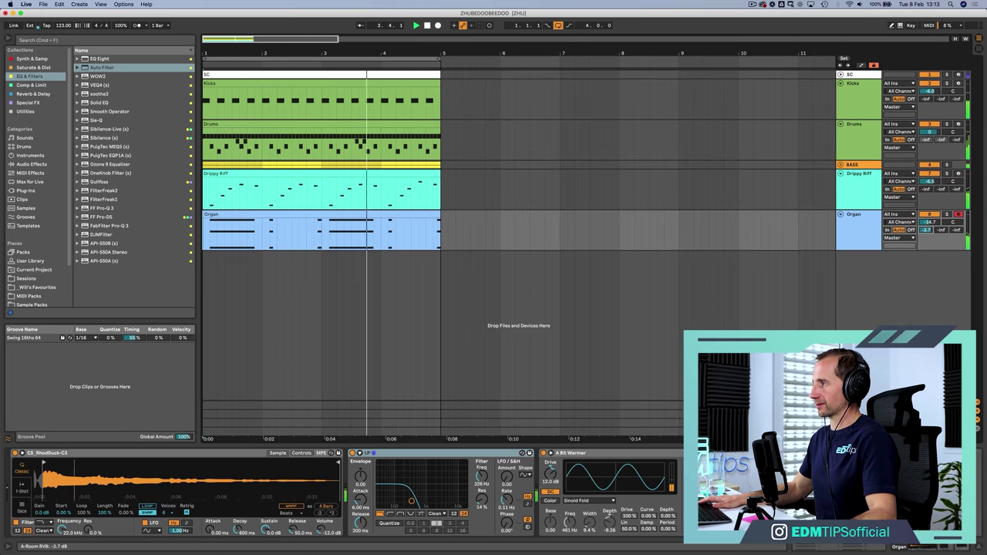
left_click_drag(926, 230, 927, 154)
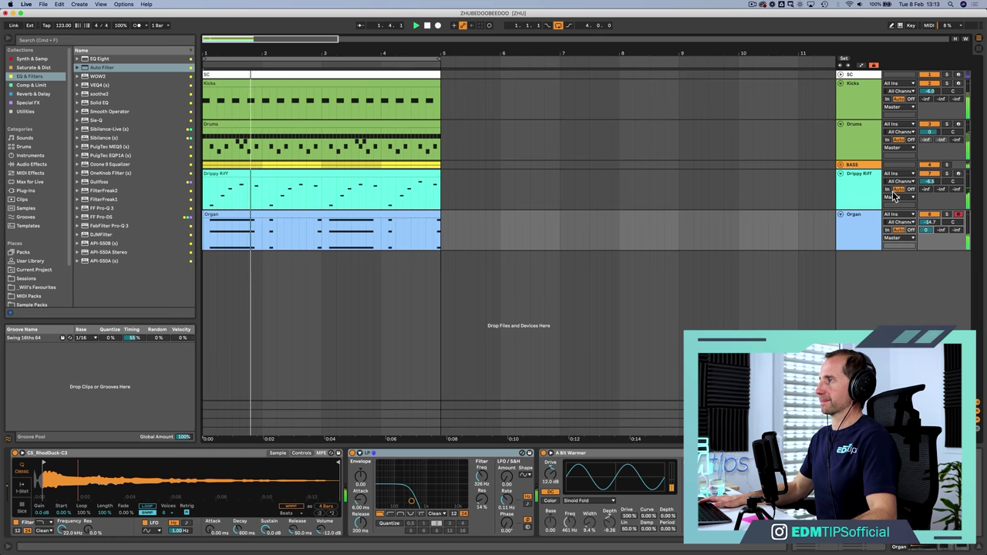
key("space")
Insert an audio track below Organ, save the set and arm the new track for recording.
left_click(860, 241)
key("super+t")
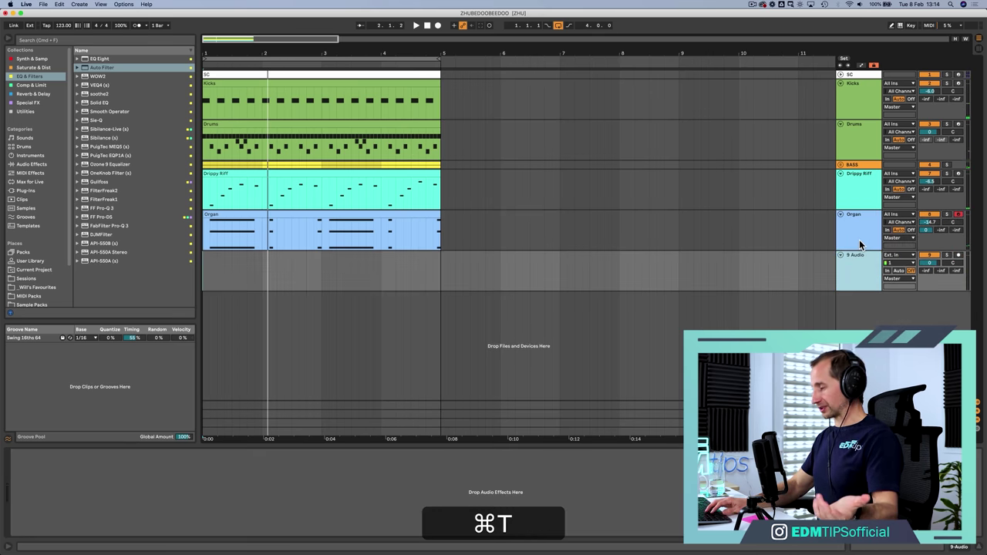
key("super+s")
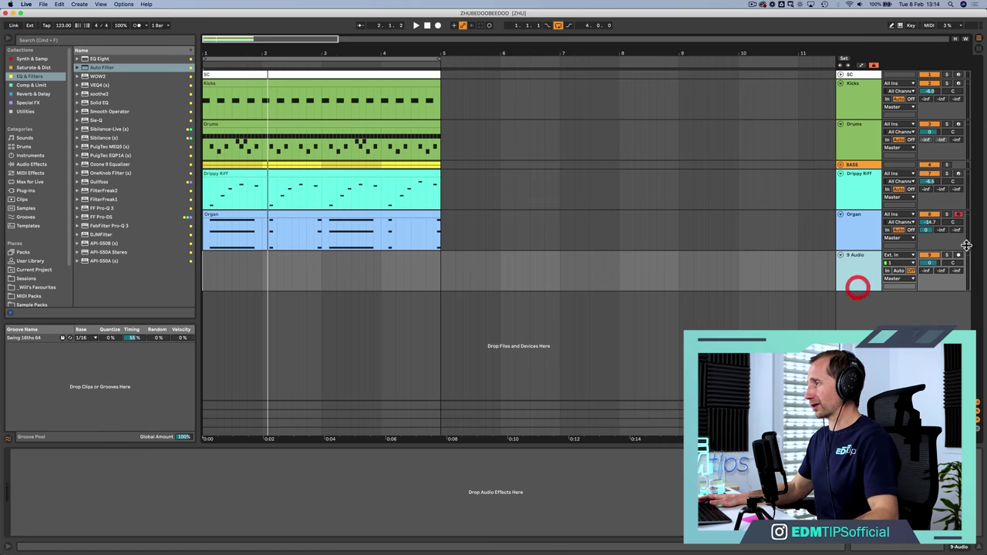
left_click(959, 255)
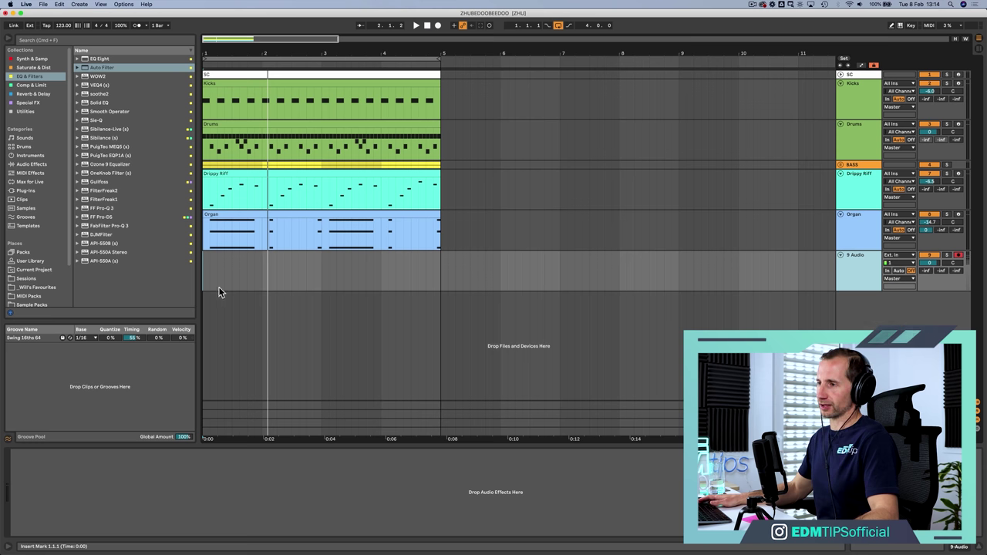
Play the track from bar 1 to rehearse the vocal before recording.
left_click(202, 271)
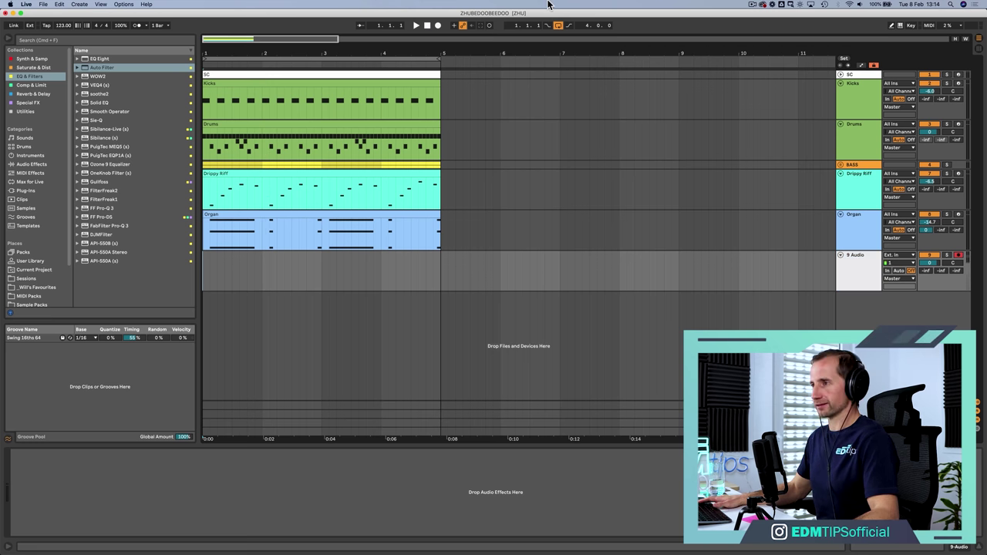
key("space")
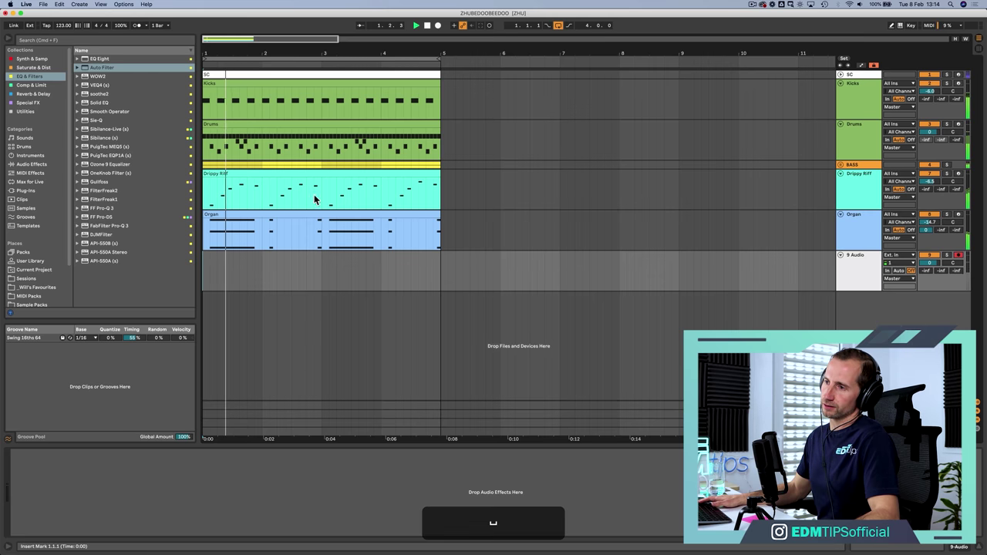
key("space")
key("space")
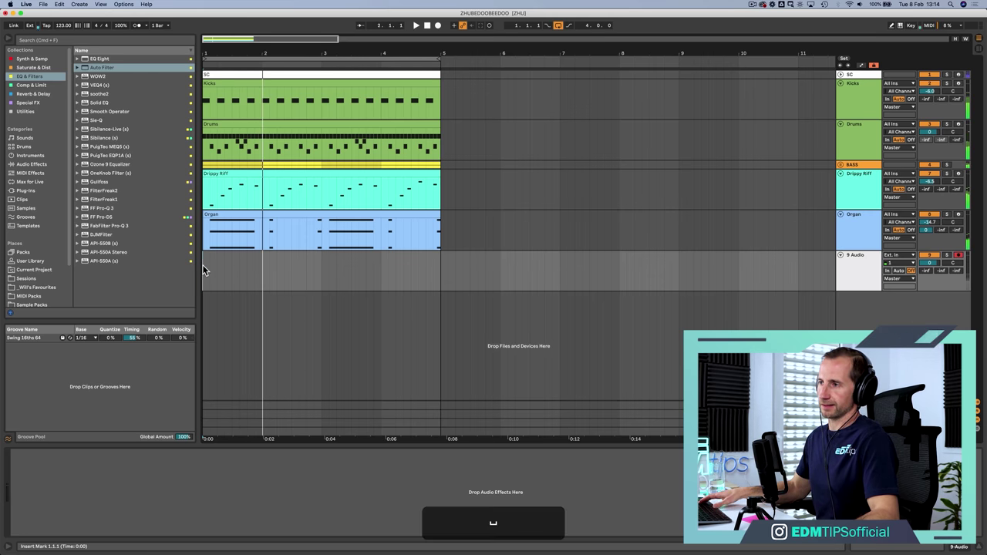
Record a vocal phrase from bar 1 on the audio track and delete the empty audio before 2.3.1.
left_click(204, 268)
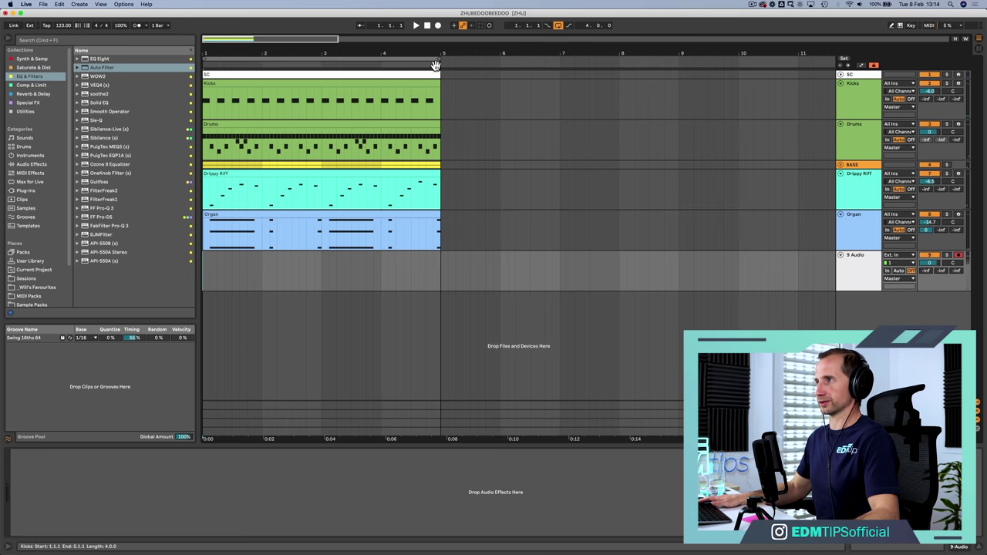
left_click(438, 25)
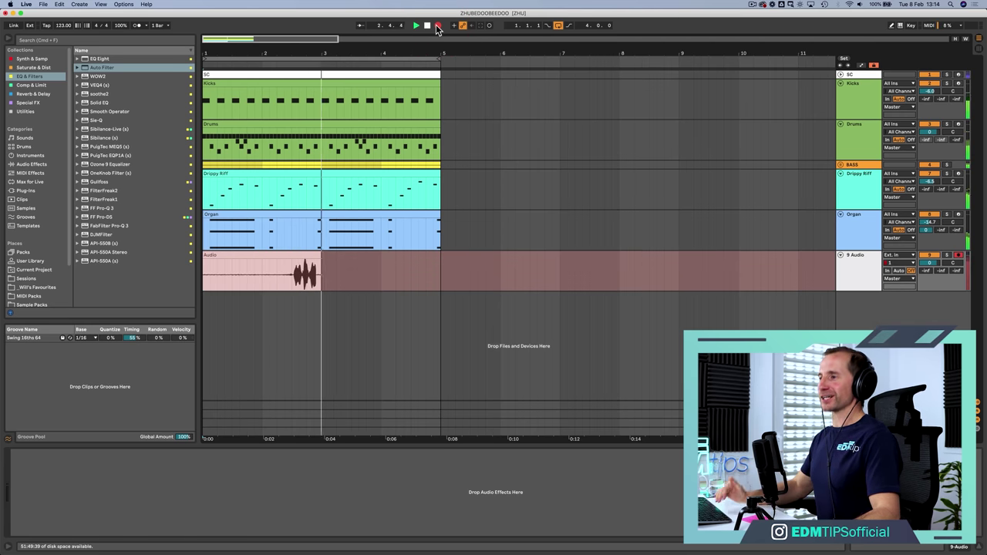
key("space")
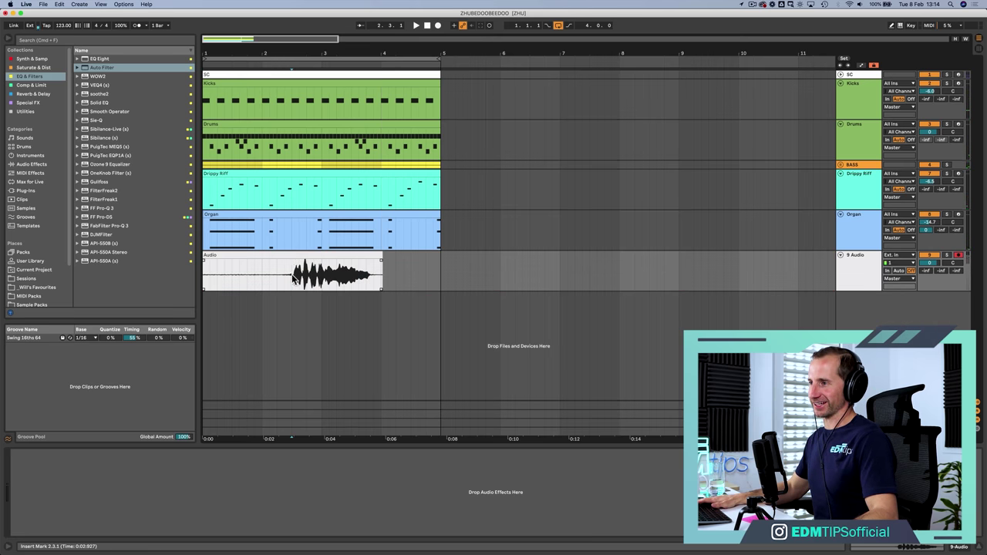
left_click_drag(293, 279, 194, 276)
key("BackSpace")
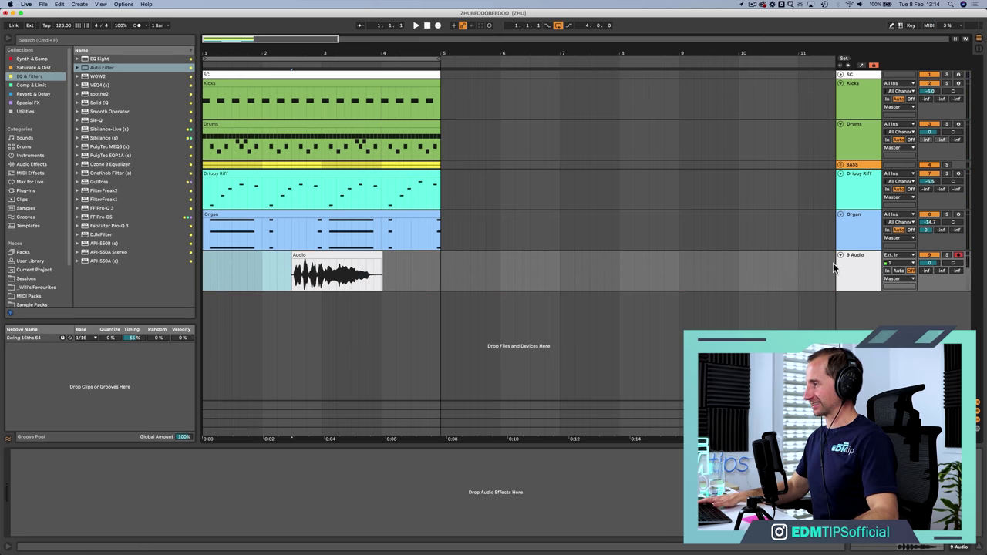
Audition the vocal recording in solo, set its track volume to -6.6 dB, and restore the full mix with the insert mark at bar 2.
left_click(947, 255)
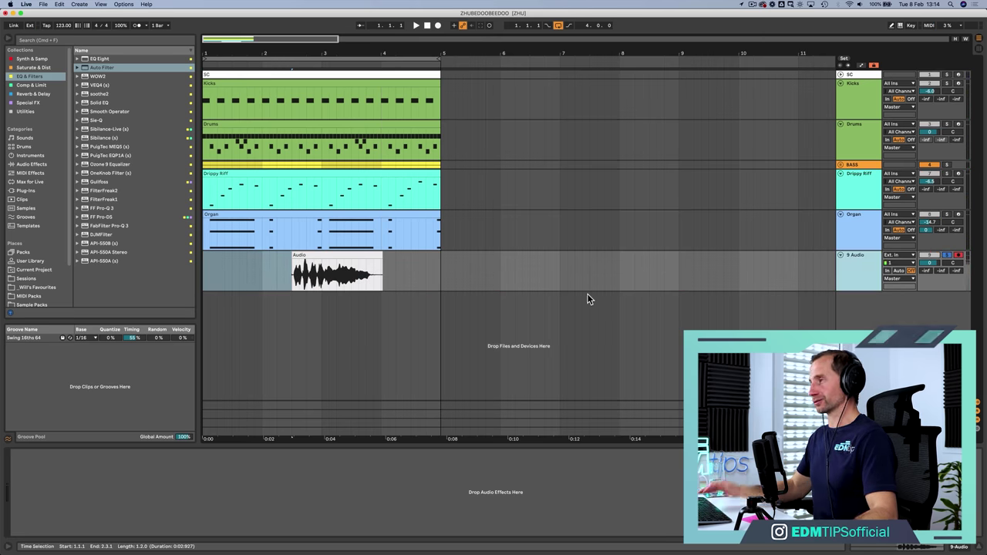
key("space")
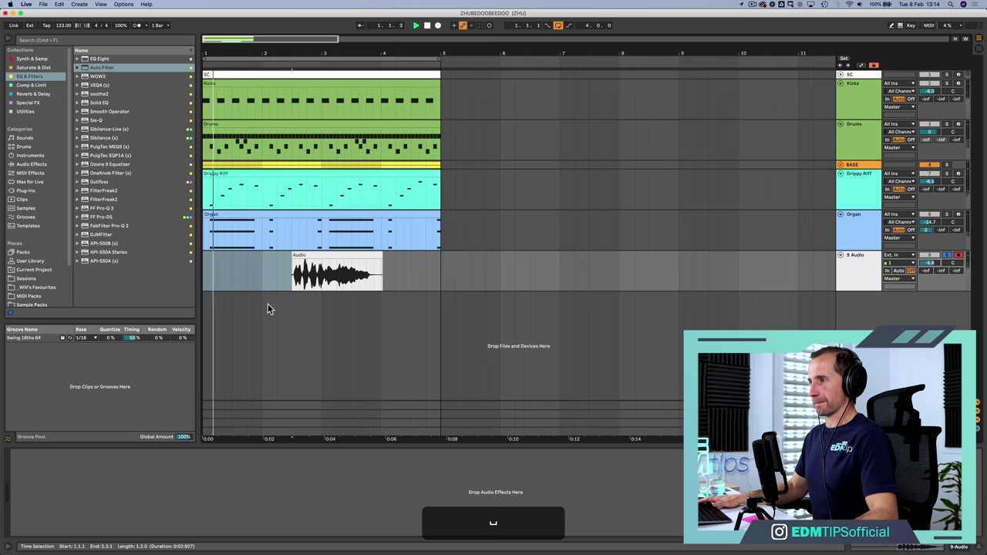
left_click(293, 274)
key("space")
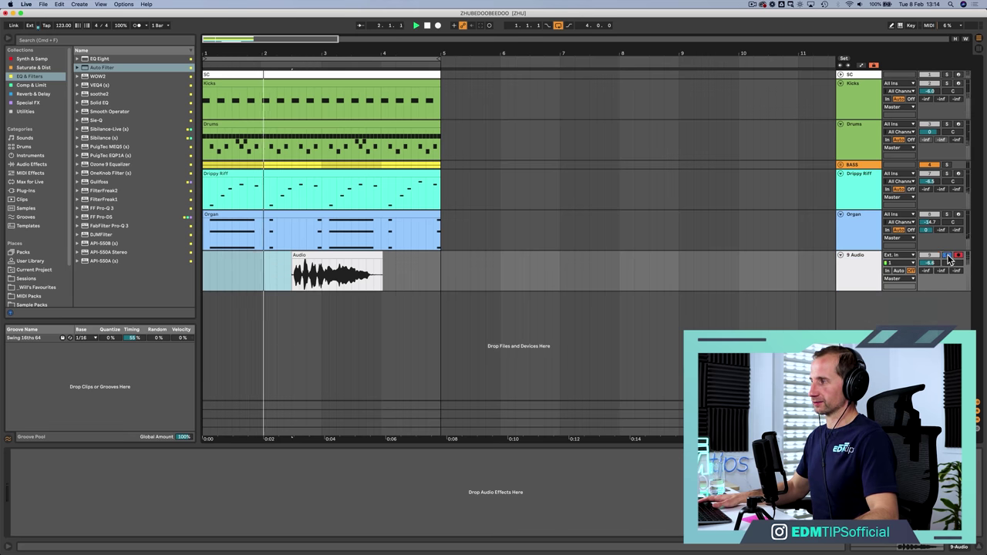
key("space")
left_click(949, 257)
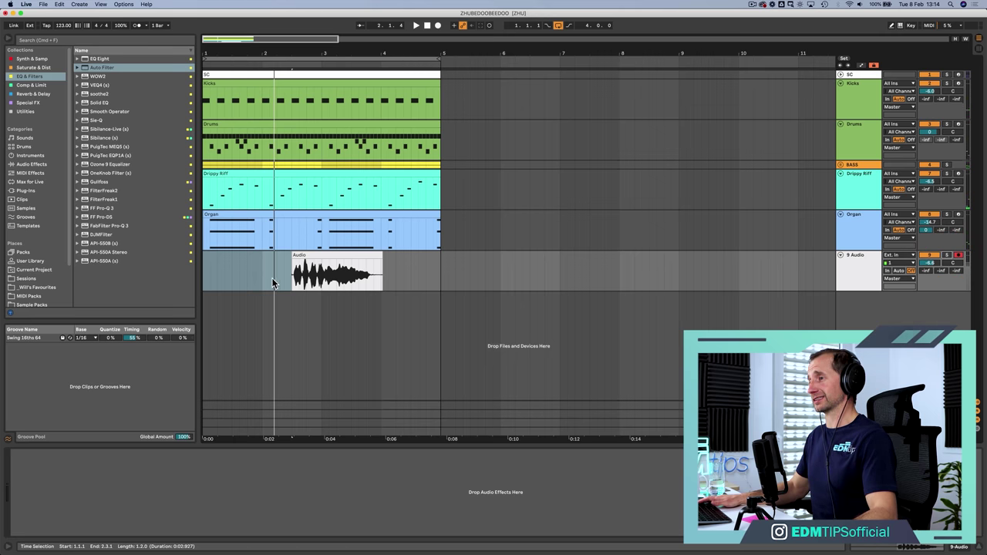
left_click(265, 269)
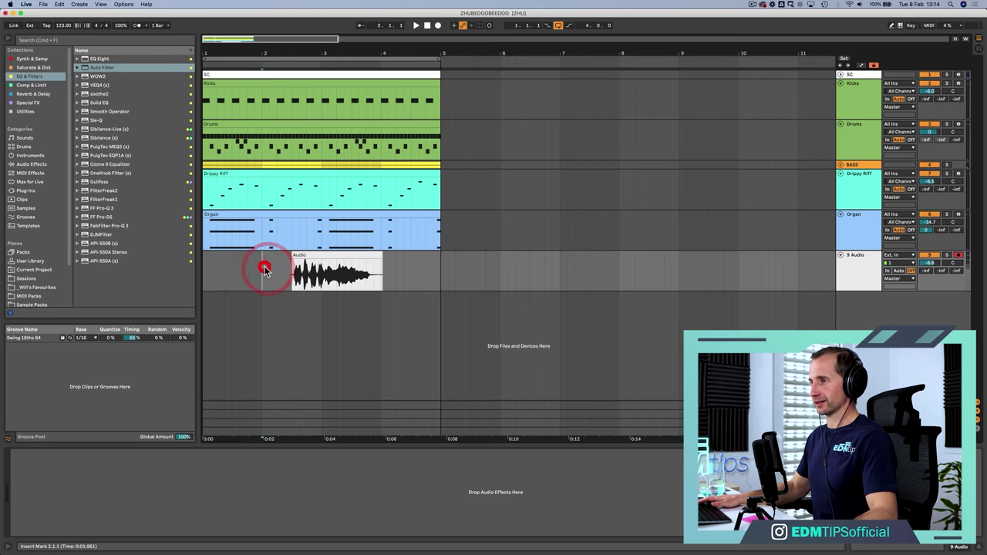
Turn off Warp for the recorded vocal clip and lower its clip gain to -3.30 dB.
key("space")
double_click(307, 254)
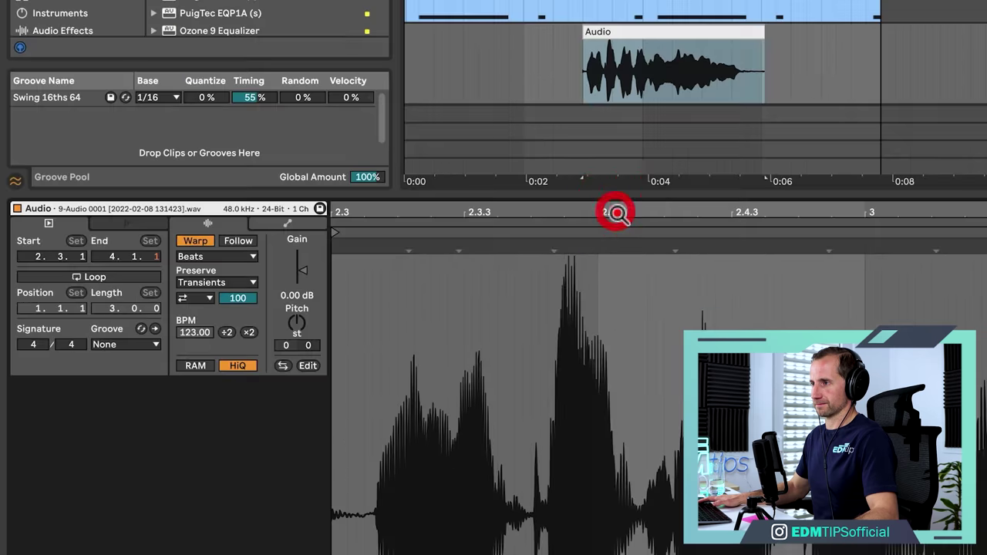
left_click(208, 241)
left_click_drag(302, 270, 303, 284)
left_click(276, 189)
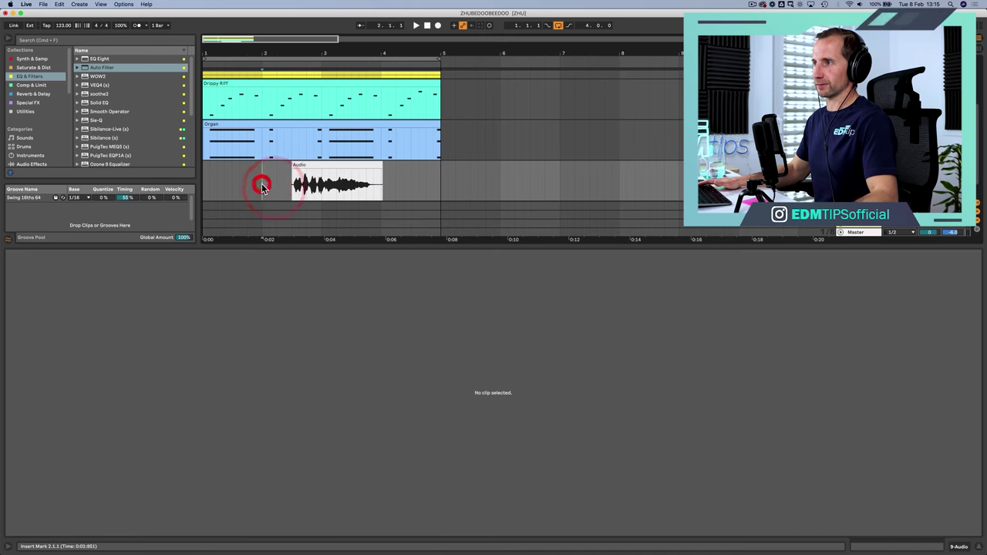
Move the vocal clip to bar 1, set its start marker to 0:3.27 and play it back.
left_click_drag(302, 181, 215, 176)
key("space")
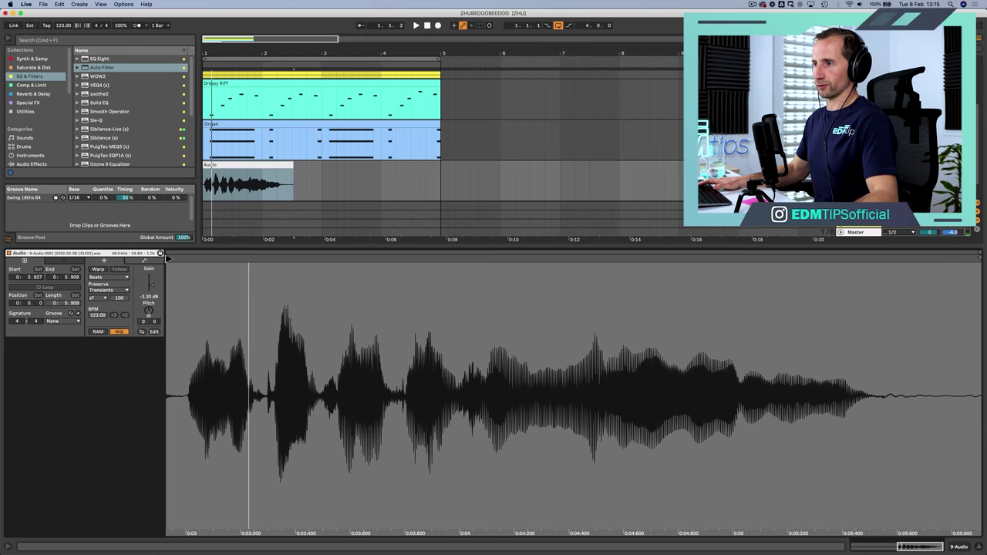
left_click_drag(168, 259, 194, 258)
key("space")
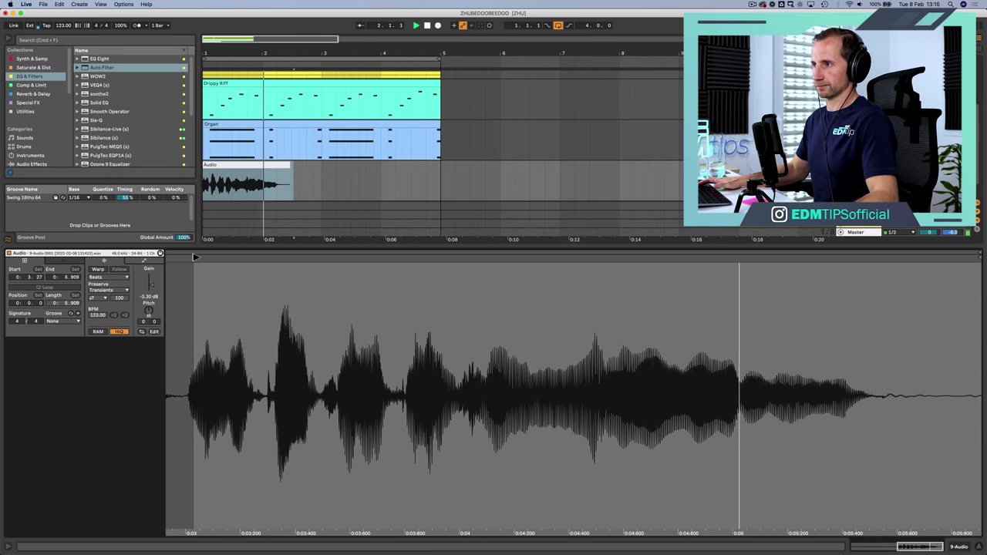
Add a short fade-out over the tail of the vocal clip after checking it in playback.
left_click(194, 258)
key("space")
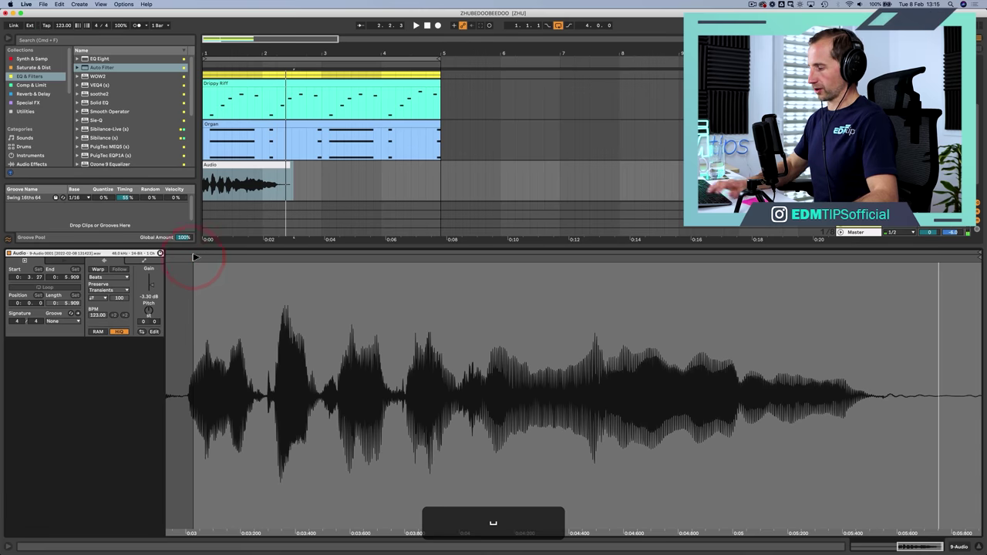
left_click(273, 166)
Add EQ Eight to the vocal track with a low cut at 115 Hz and a low shelf at 435 Hz, -4.34 dB.
key("shift+Tab")
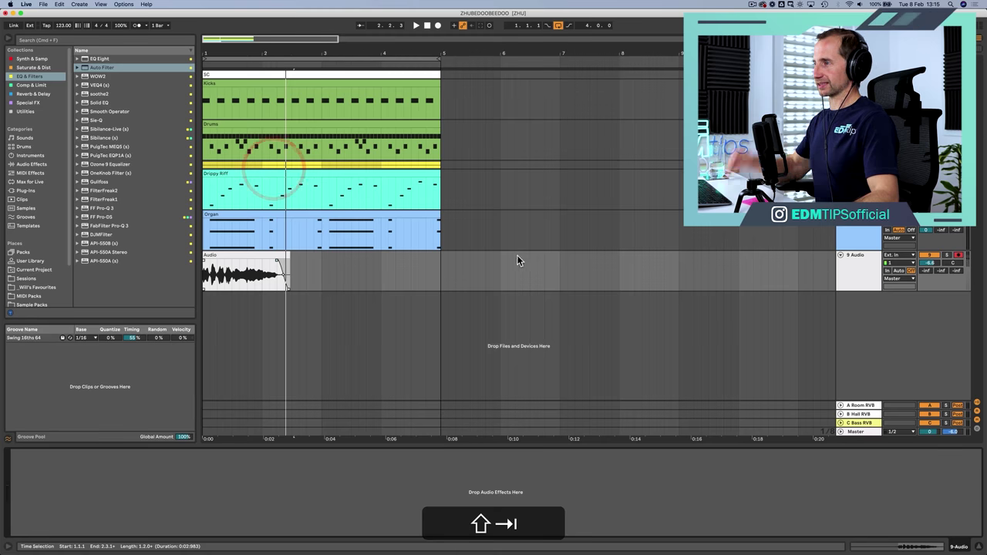
left_click(859, 266)
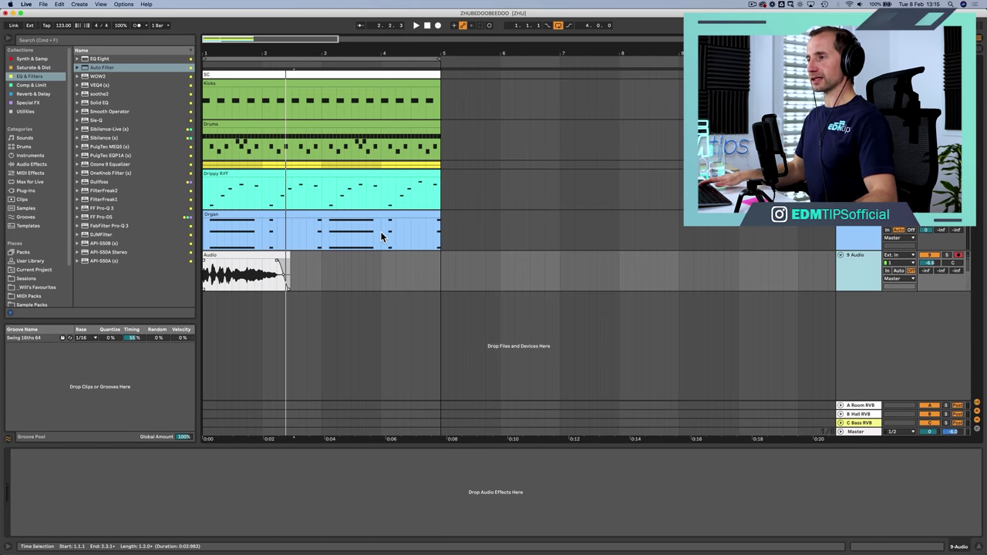
left_click(94, 58)
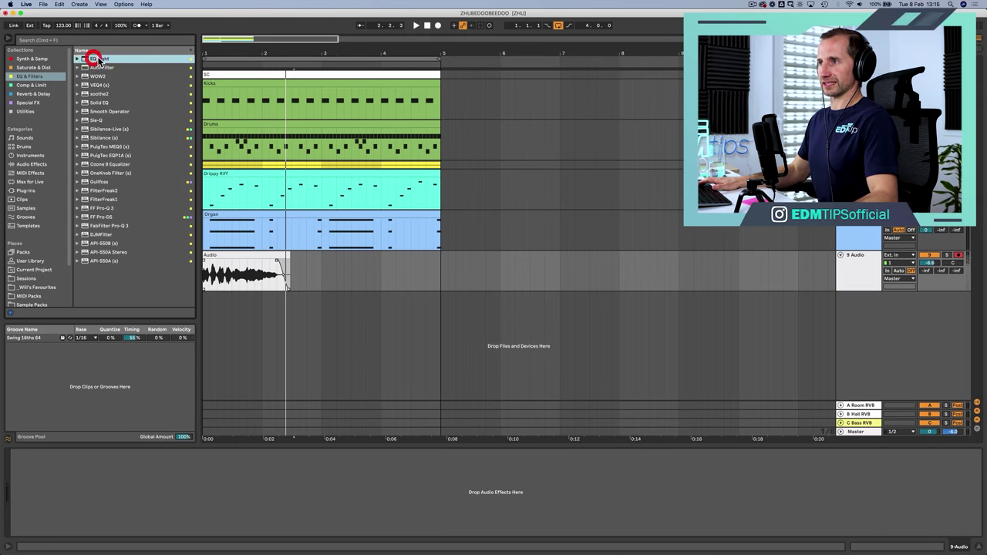
left_click_drag(121, 476, 90, 495)
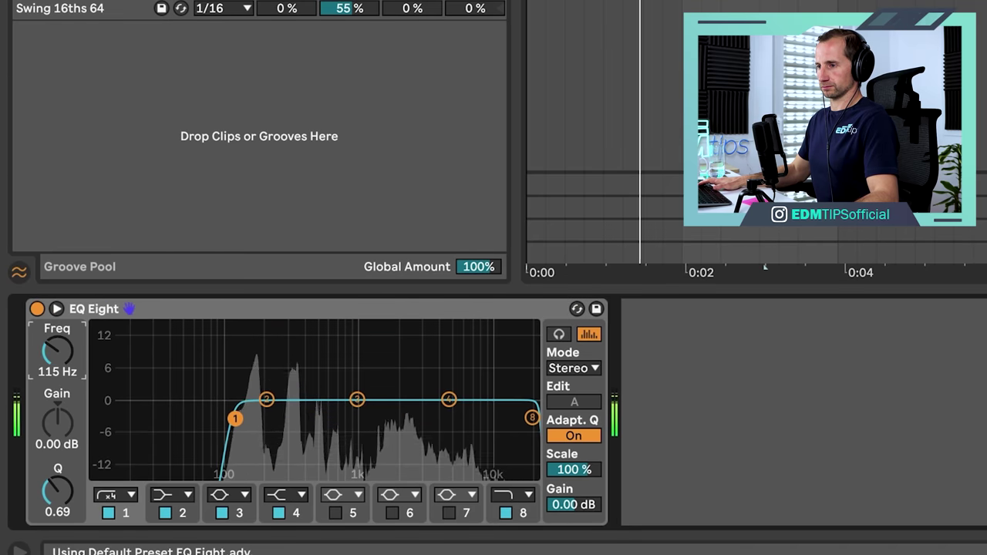
left_click_drag(266, 400, 309, 423)
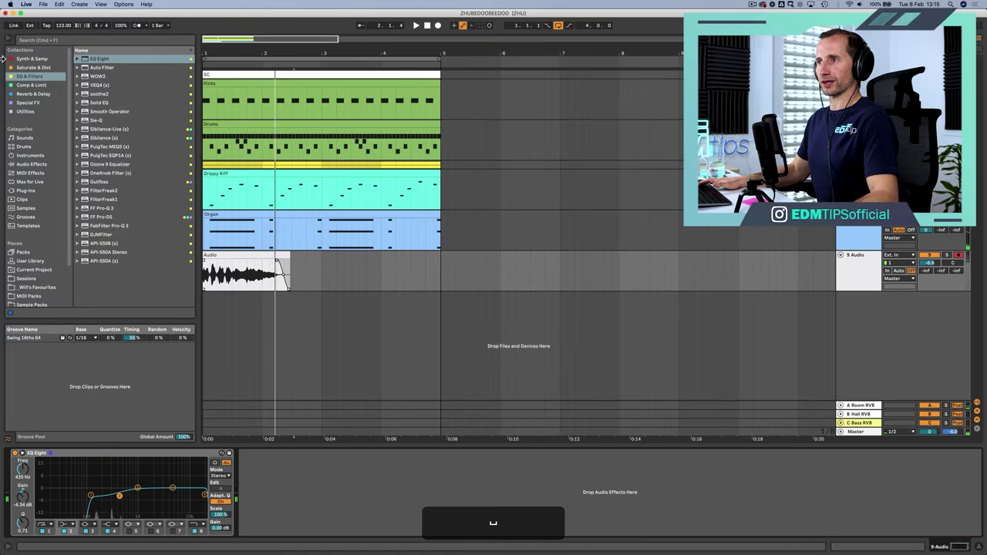
Add a Compressor after EQ Eight with Makeup on, the threshold at -29.0 dB and the output at -13.5 dB.
left_click(30, 85)
left_click_drag(95, 61, 300, 284)
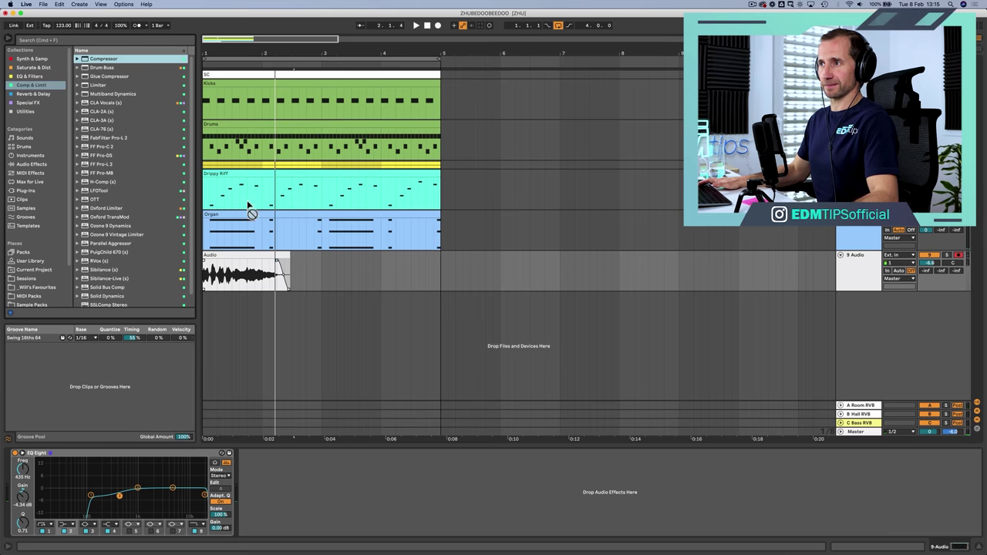
left_click_drag(299, 505, 301, 506)
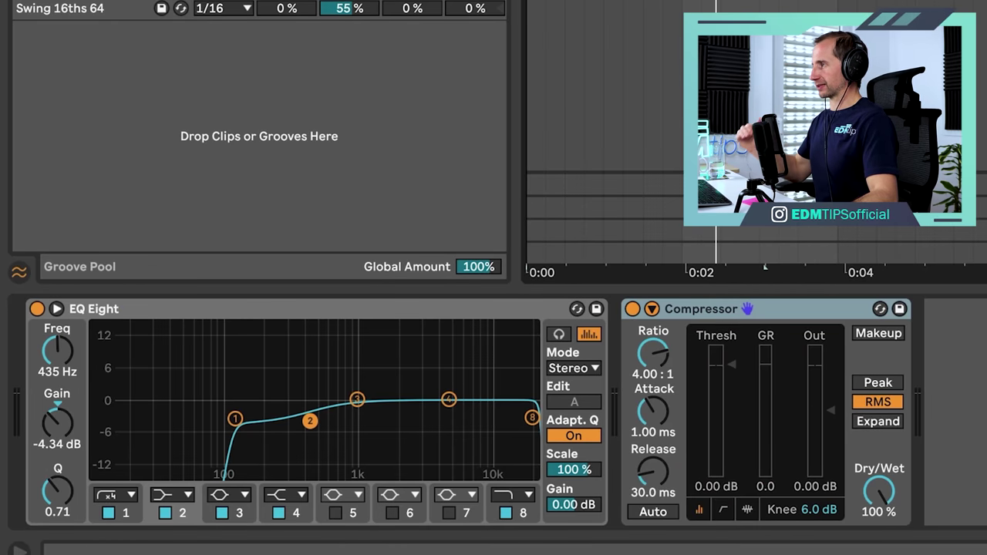
key("space")
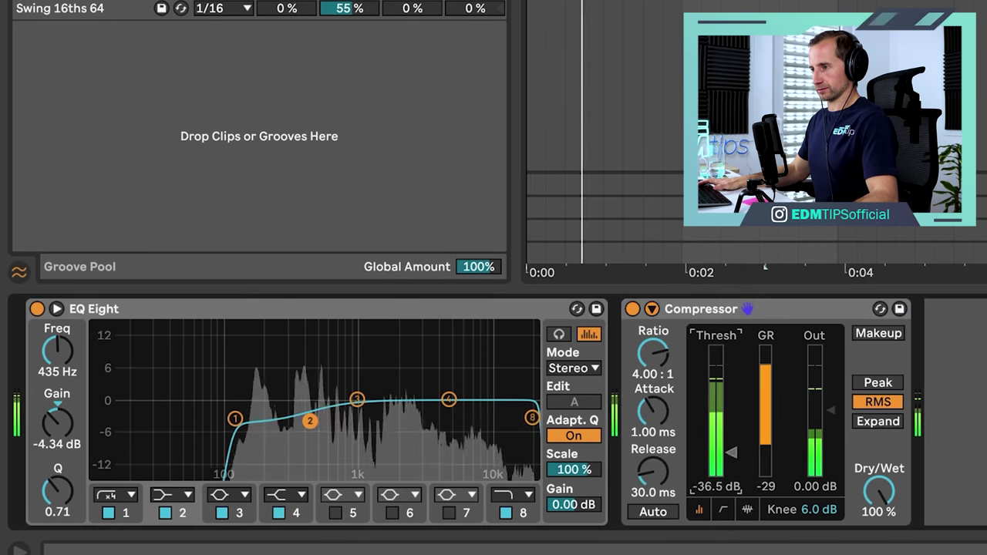
left_click(870, 333)
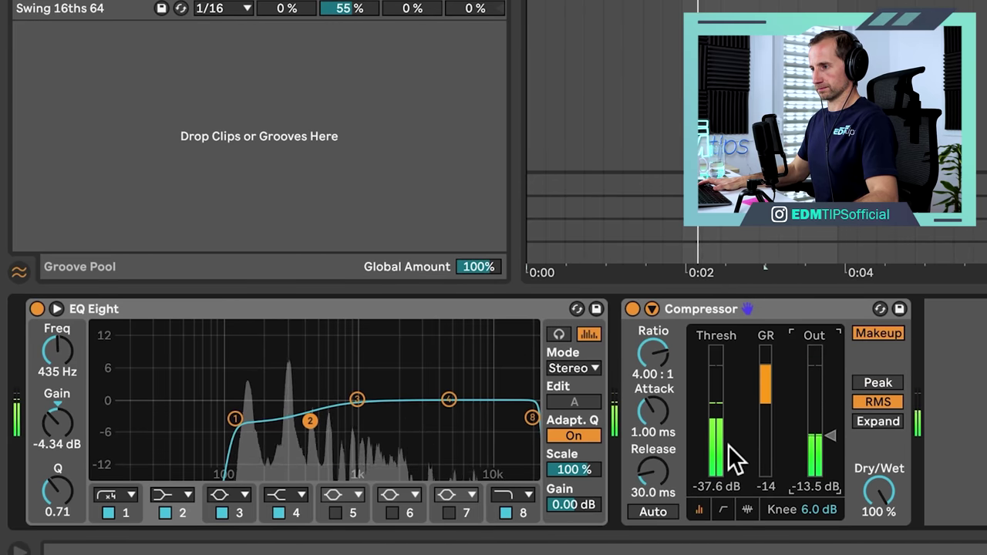
left_click_drag(728, 445, 729, 432)
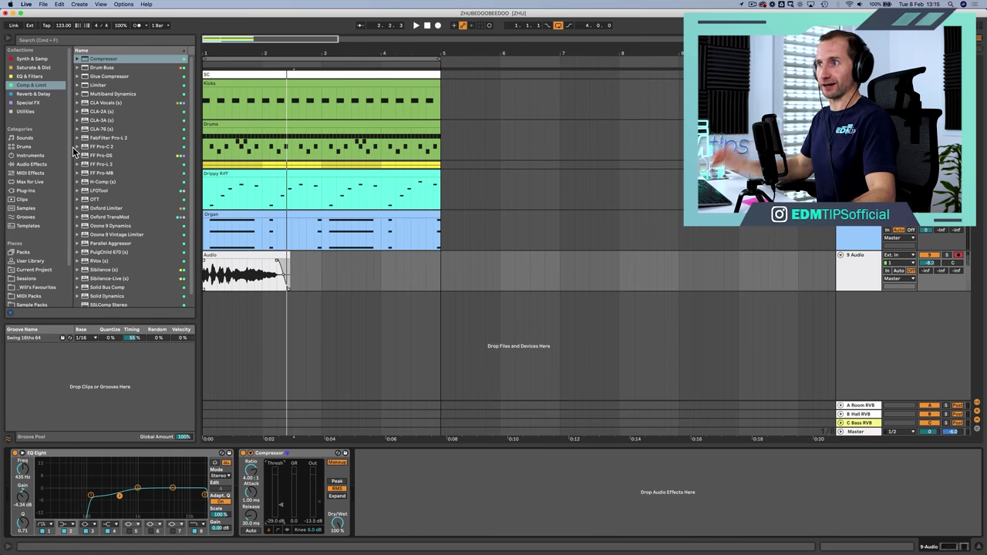
Find Little AlterBoy among the Special FX devices and add it after the Compressor on the vocal track.
left_click(242, 255)
double_click(242, 255)
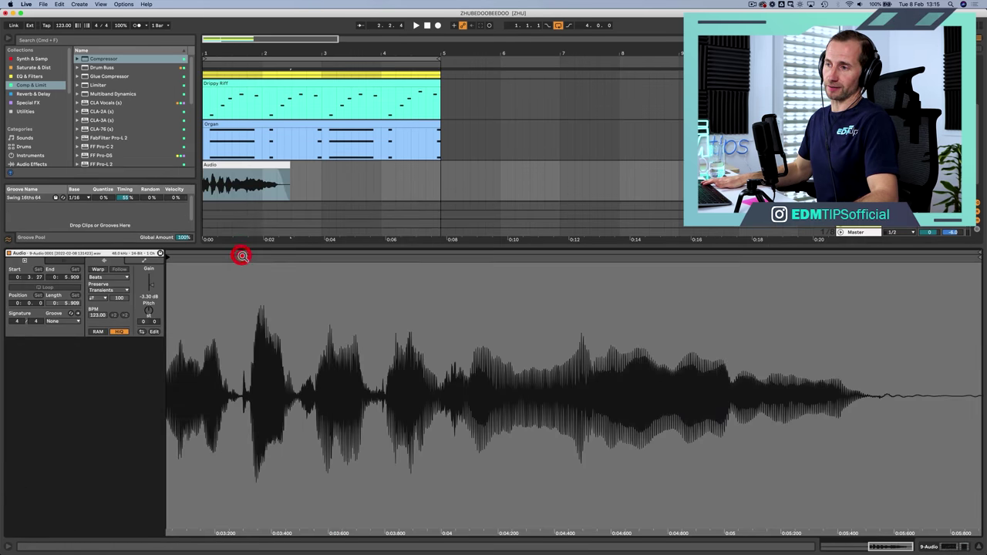
key("shift+Tab")
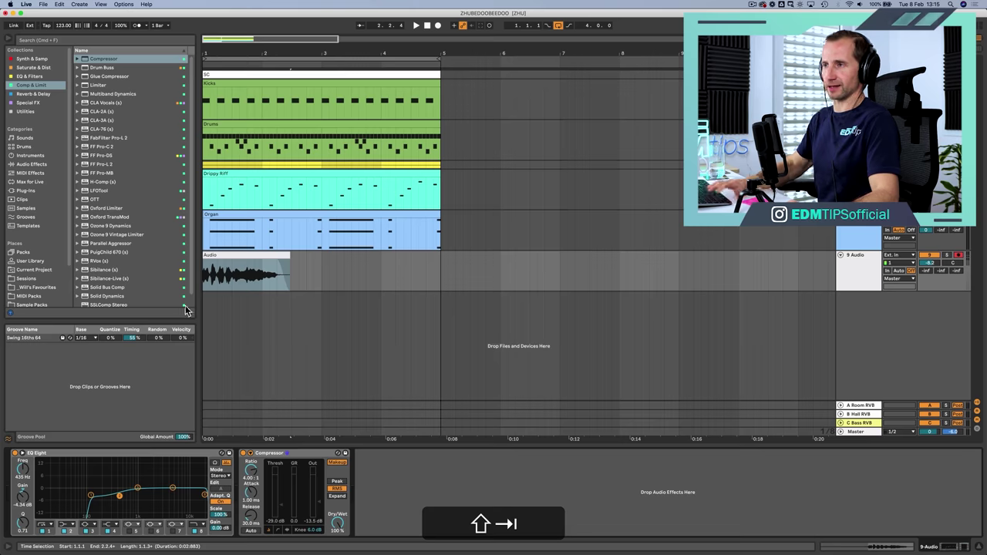
left_click(34, 113)
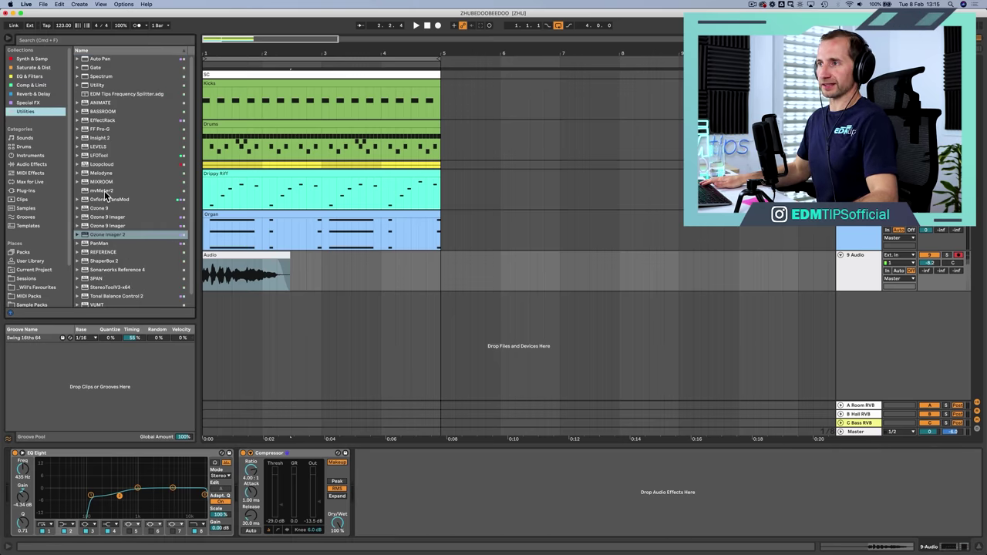
scroll(116, 157, "down", 1)
scroll(116, 157, "up", 1)
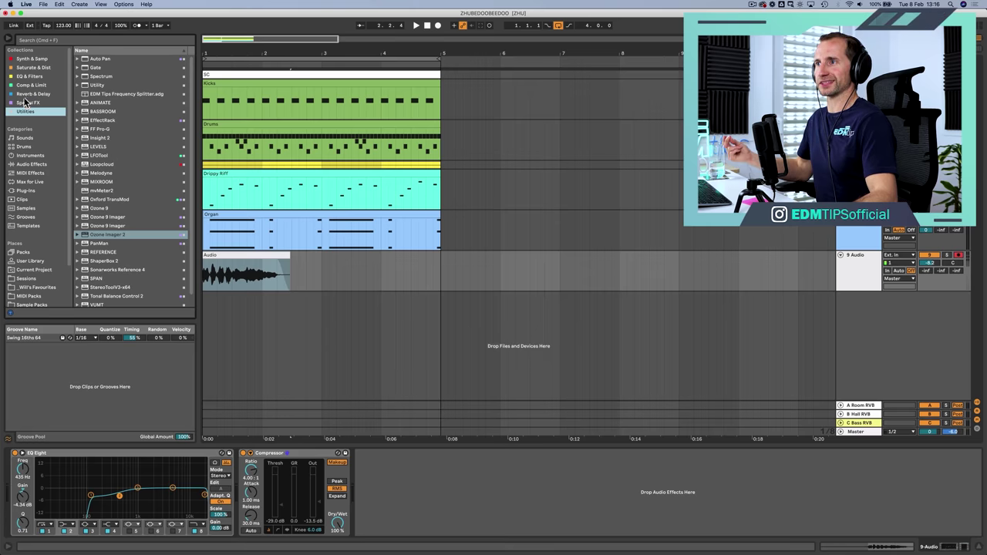
left_click(25, 102)
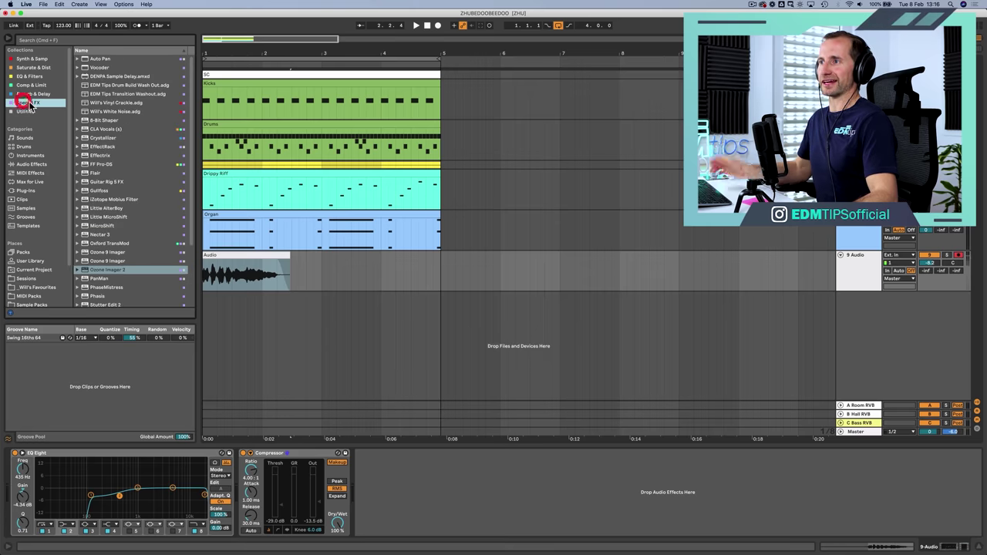
left_click(116, 209)
key("Down")
key("Up")
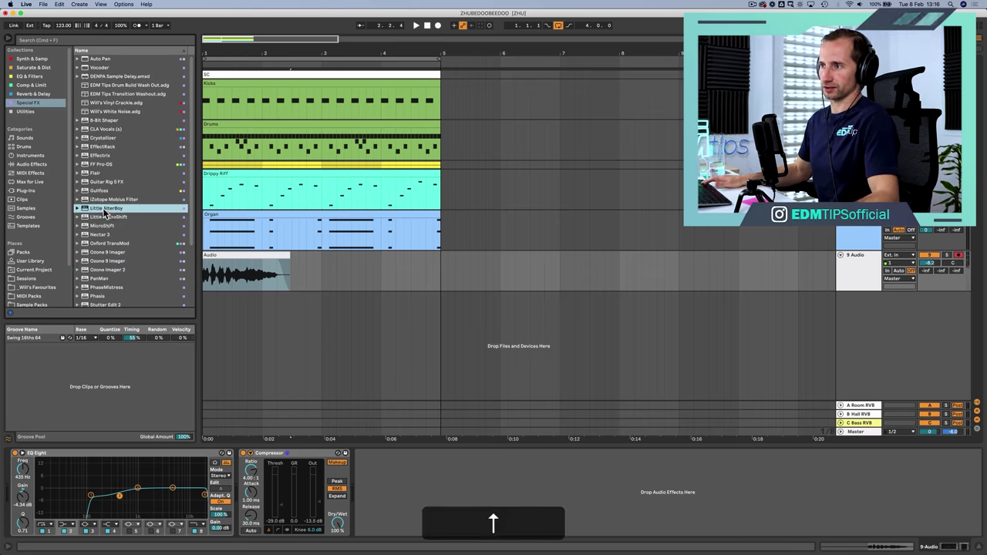
left_click_drag(105, 214, 201, 232)
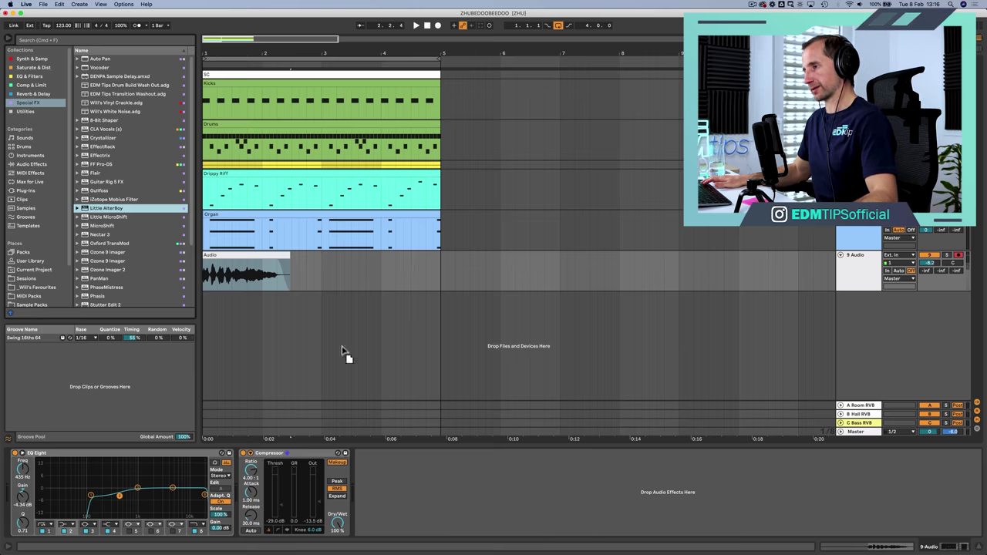
left_click_drag(378, 494, 375, 487)
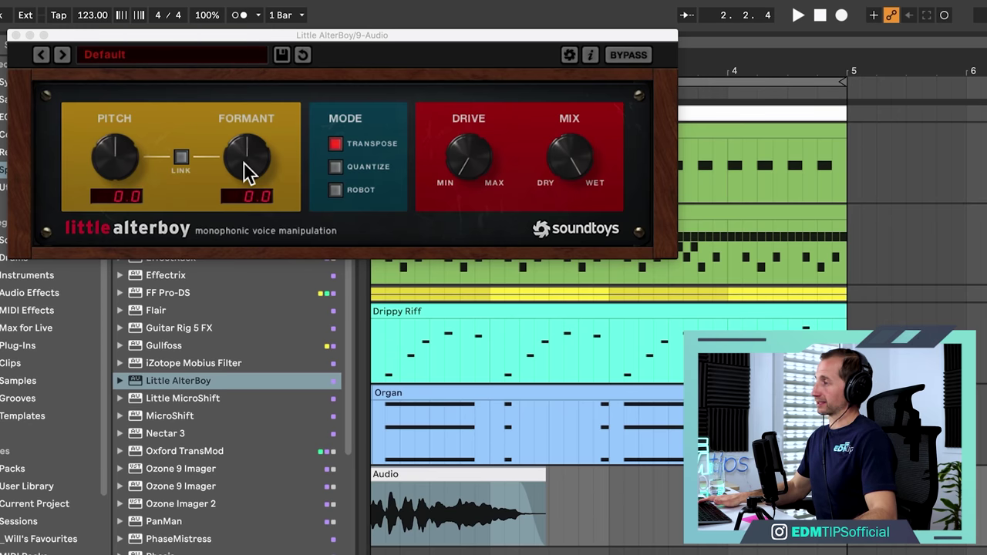
Try Little AlterBoy with the formant at 4.0, and with the pitch at -12.0 and the formant at -2.2.
left_click_drag(244, 162, 253, 143)
key("space")
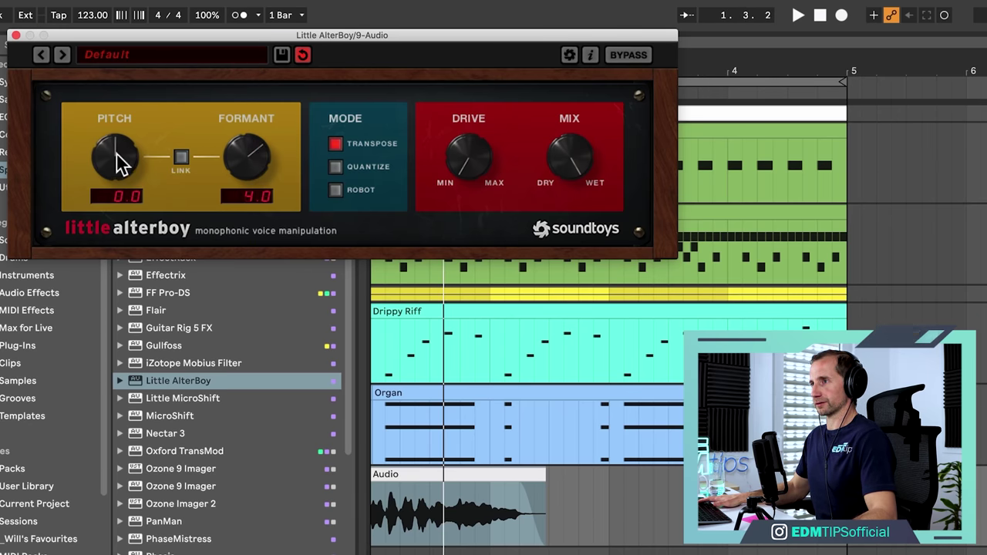
left_click_drag(129, 204, 166, 316)
left_click_drag(243, 165, 246, 207)
key("space")
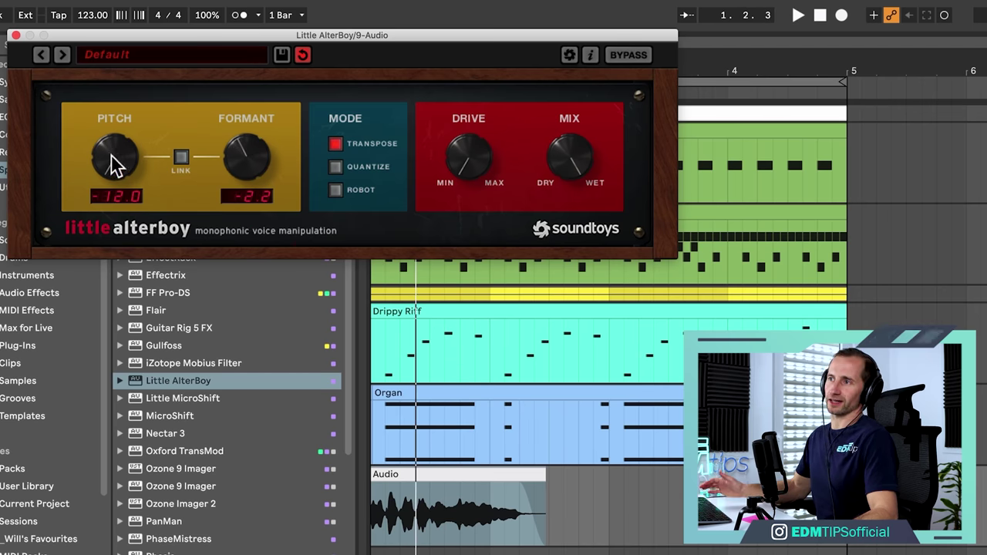
Set Little AlterBoy's pitch to 12.0 and its formant to -7.1 while auditioning, and close the plug-in window.
left_click_drag(115, 159, 113, 111)
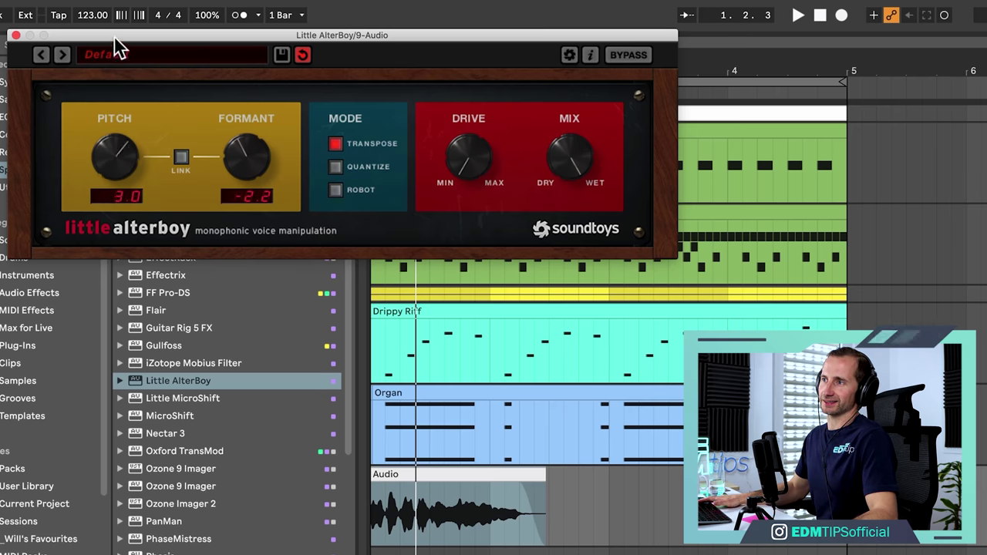
left_click_drag(246, 157, 245, 160)
left_click_drag(229, 218, 255, 203)
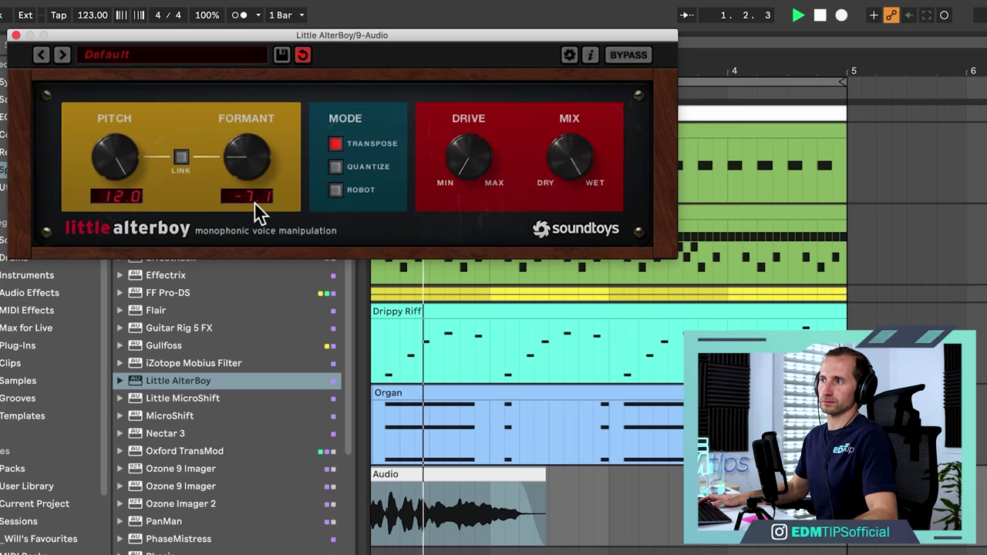
key("space")
left_click(15, 36)
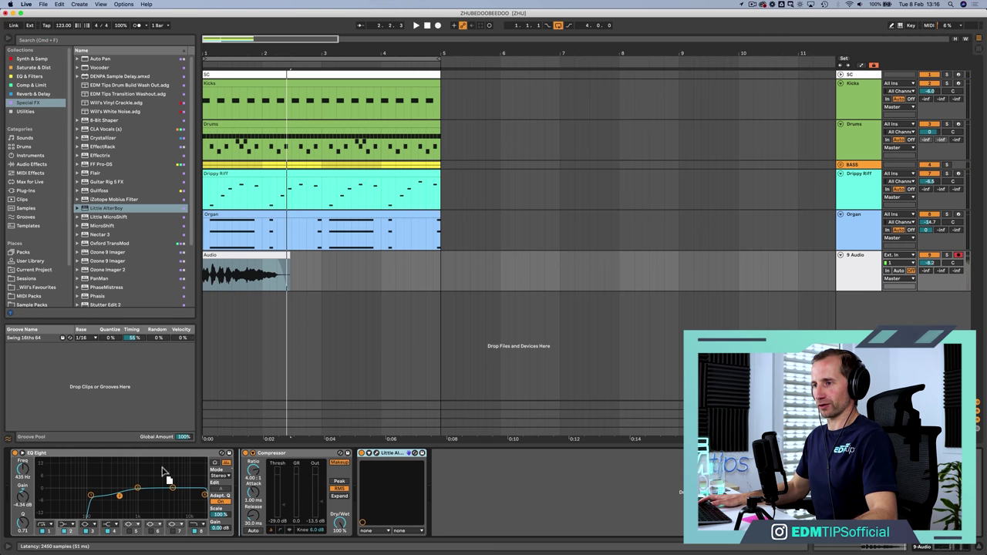
Move Little AlterBoy ahead of EQ Eight to the start of the vocal chain and audition the mix.
left_click_drag(141, 474, 30, 465)
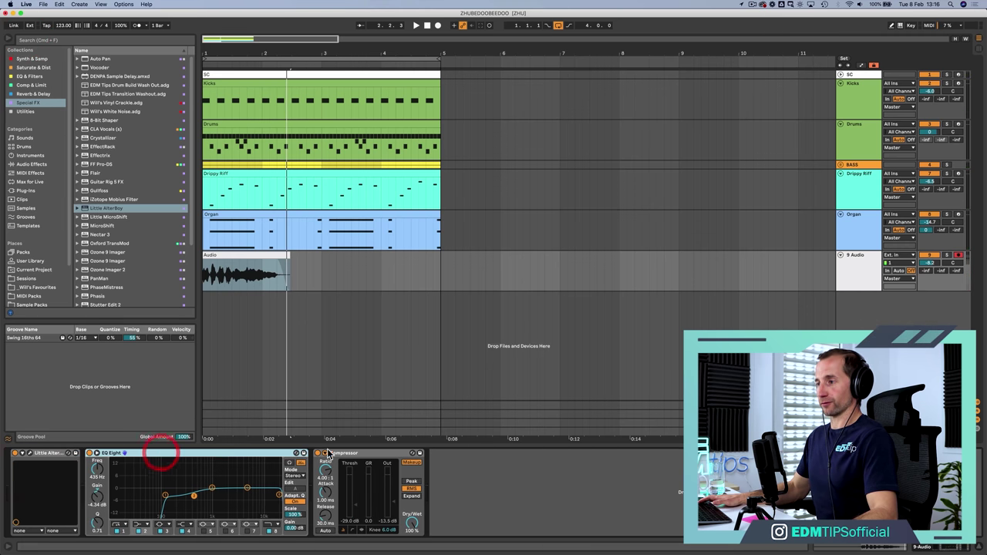
key("space")
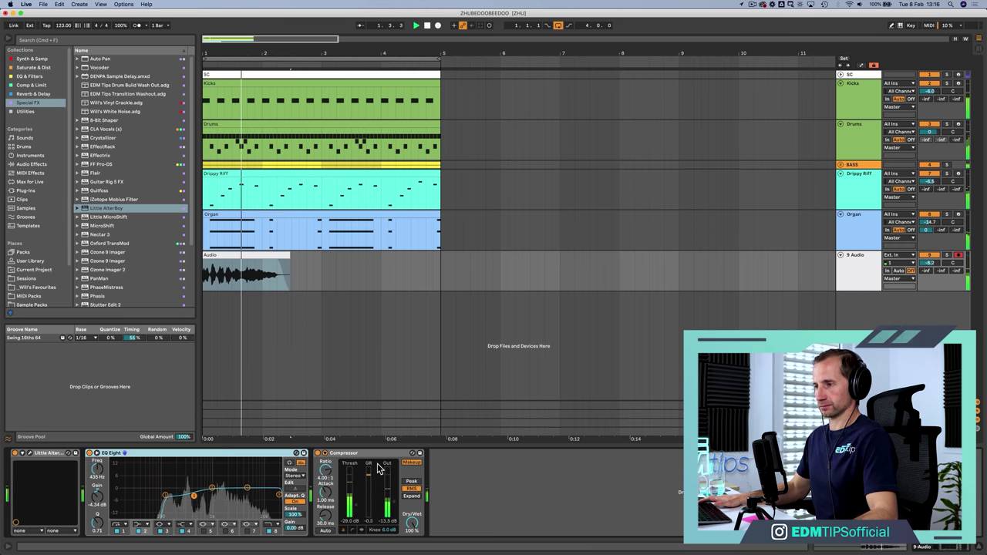
key("space")
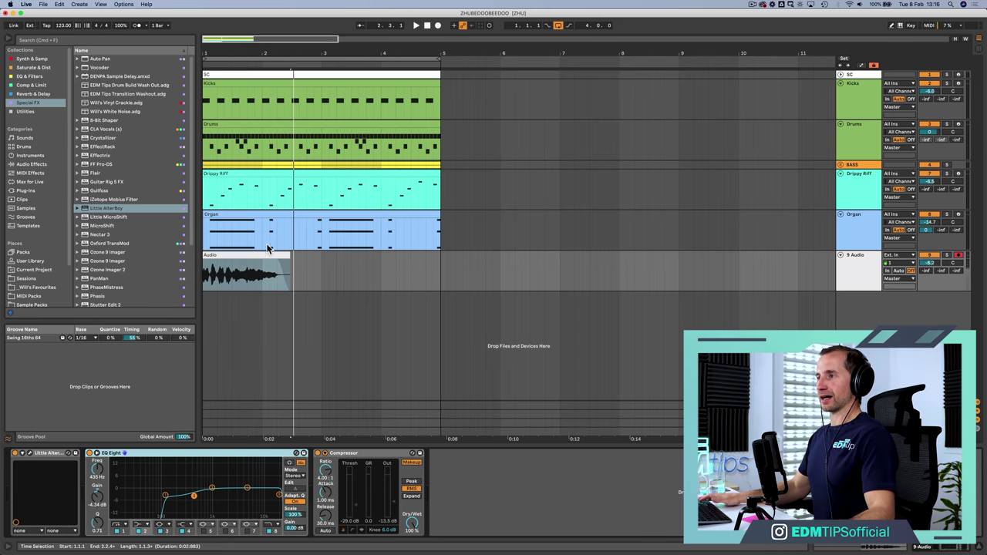
Raise the vocal track's send to B Hall RVB to -13.0 dB while playing the mix.
left_click(857, 281)
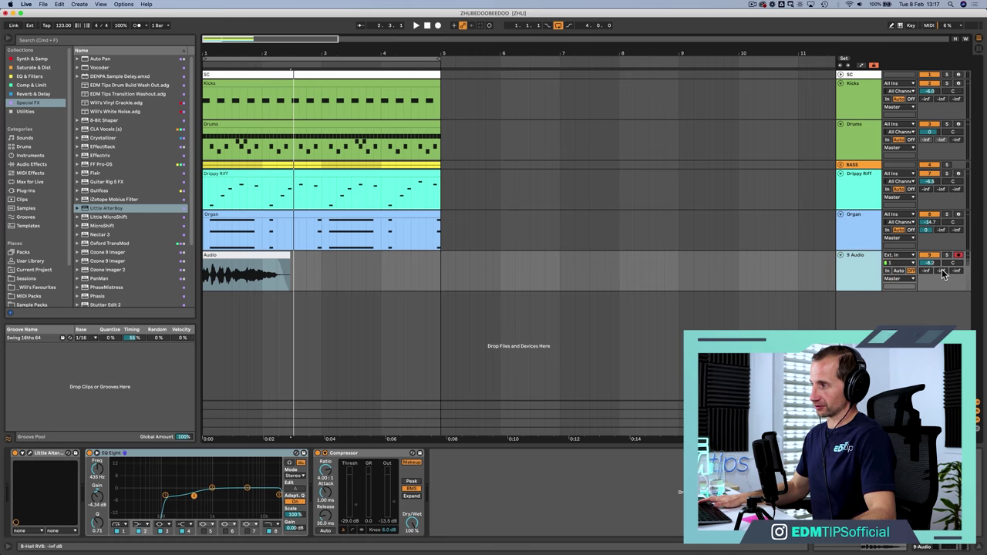
key("space")
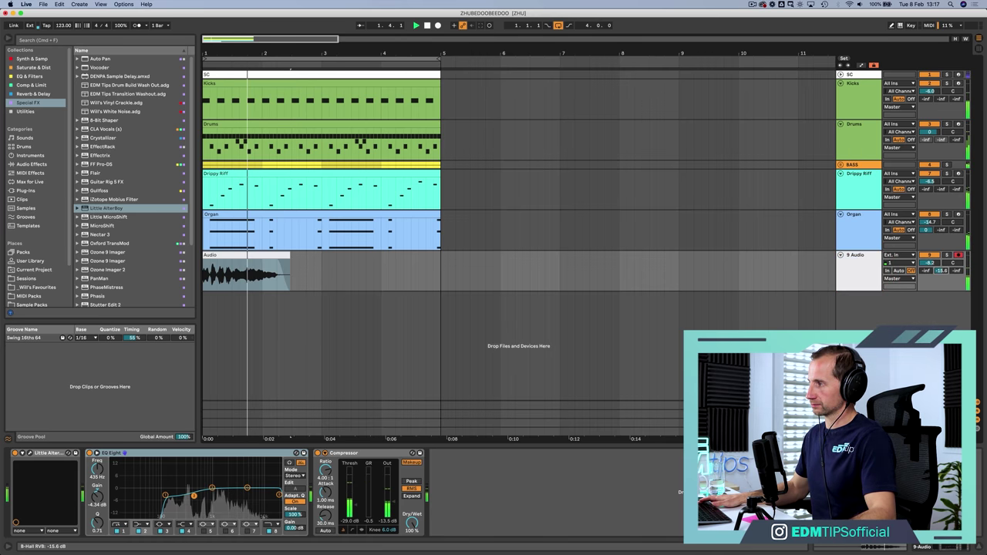
key("space")
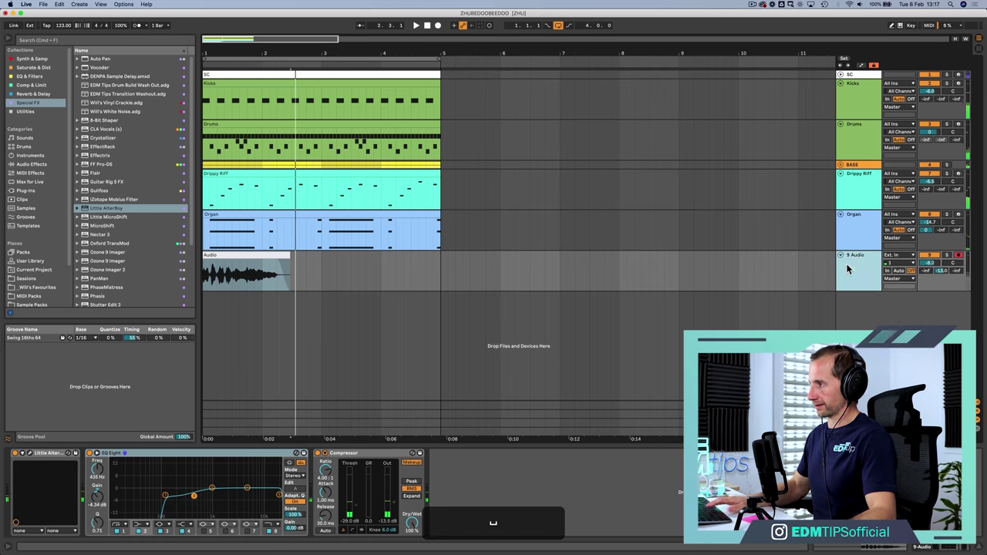
Set the Hall Reverb's decay time on the B Hall RVB return to 7.15 s and audition the mix.
key("Tab")
left_click(857, 40)
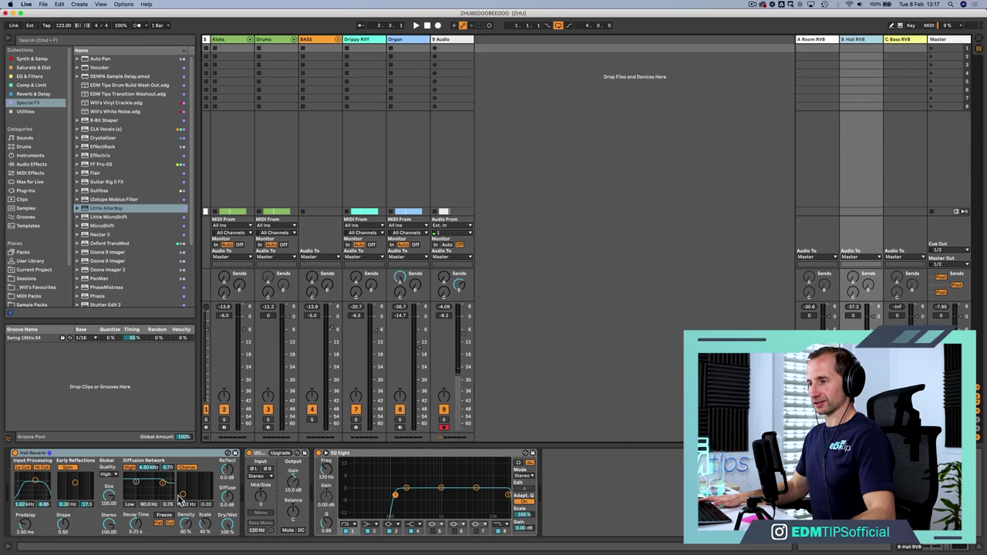
key("space")
left_click_drag(135, 527, 135, 519)
key("space")
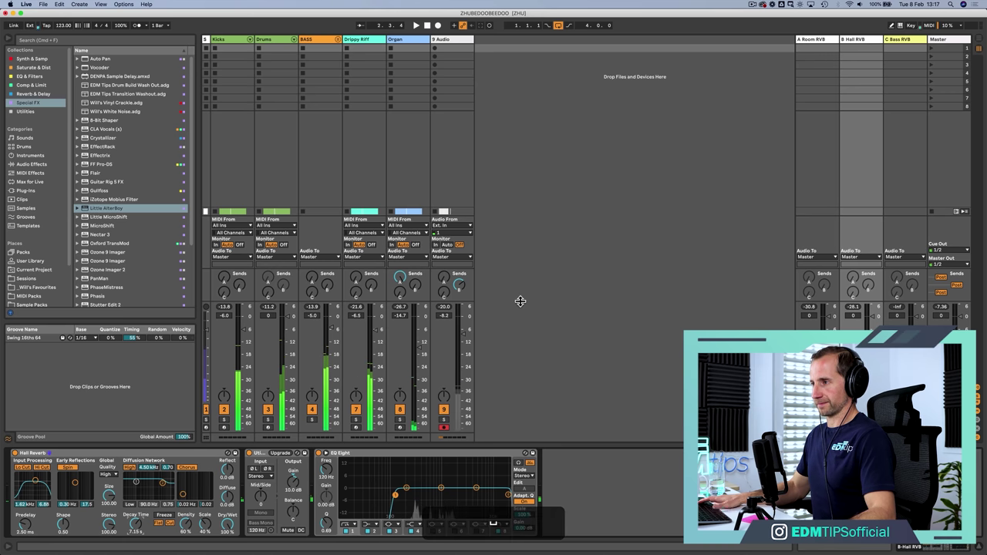
key("Tab")
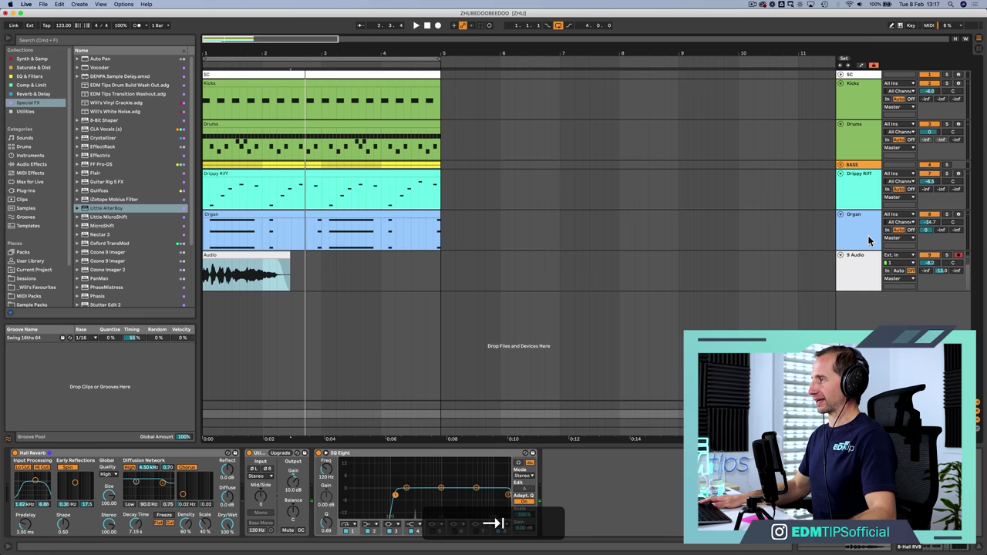
Disarm recording on the vocal track and expand the BASS group.
left_click(880, 270)
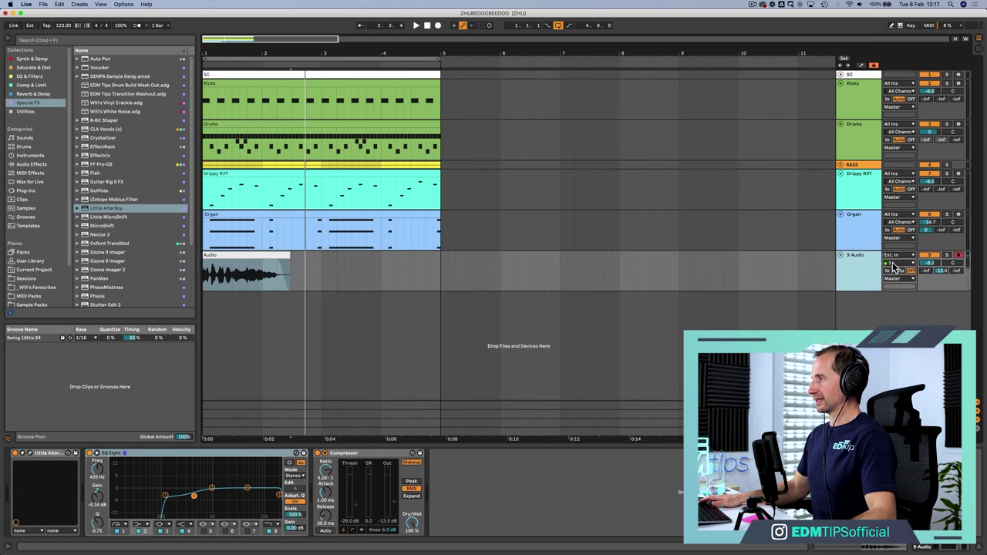
left_click(893, 264)
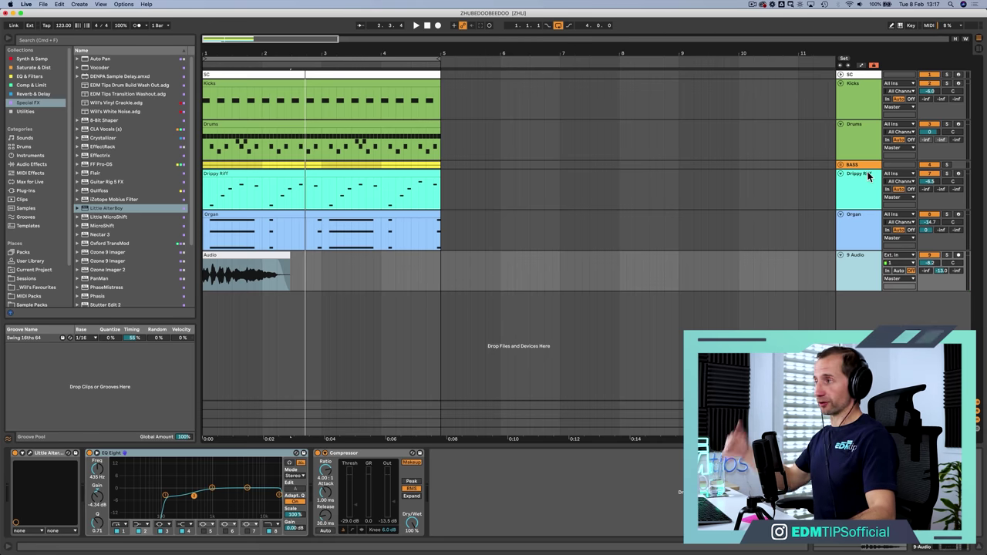
left_click(840, 166)
Step through the tracks from Bass down to the vocal and examine their device chains.
left_click(858, 217)
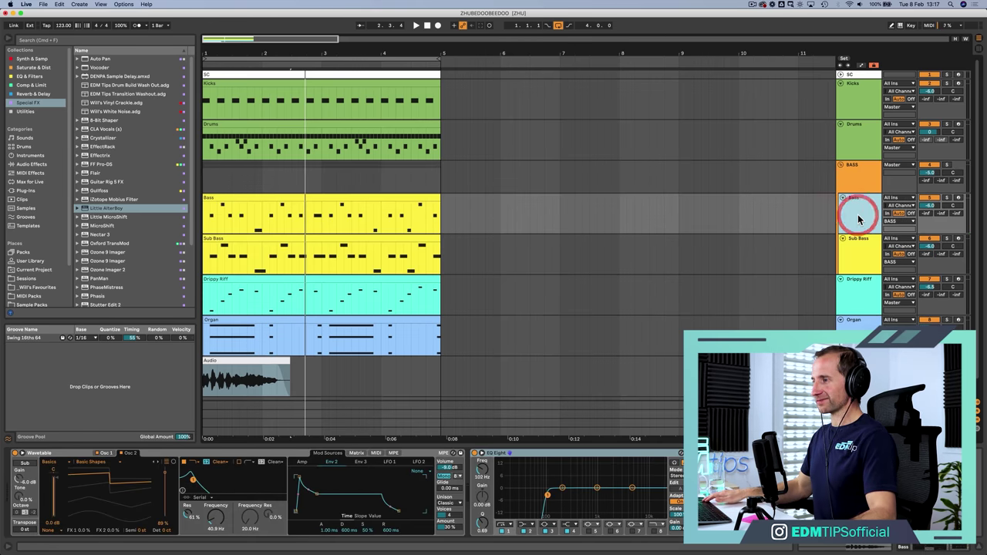
key("Down")
key("Up")
key("Up")
key("Down")
key("Down")
key("Down")
key("Down")
key("Down")
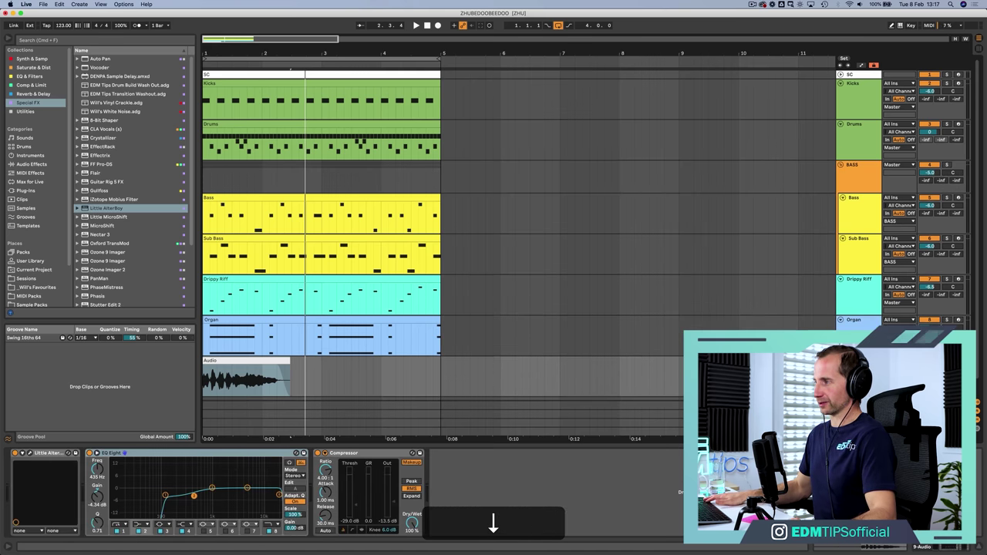
Copy the SC Pump sidechain compressor from the Drums track onto the BASS group track.
left_click(855, 142)
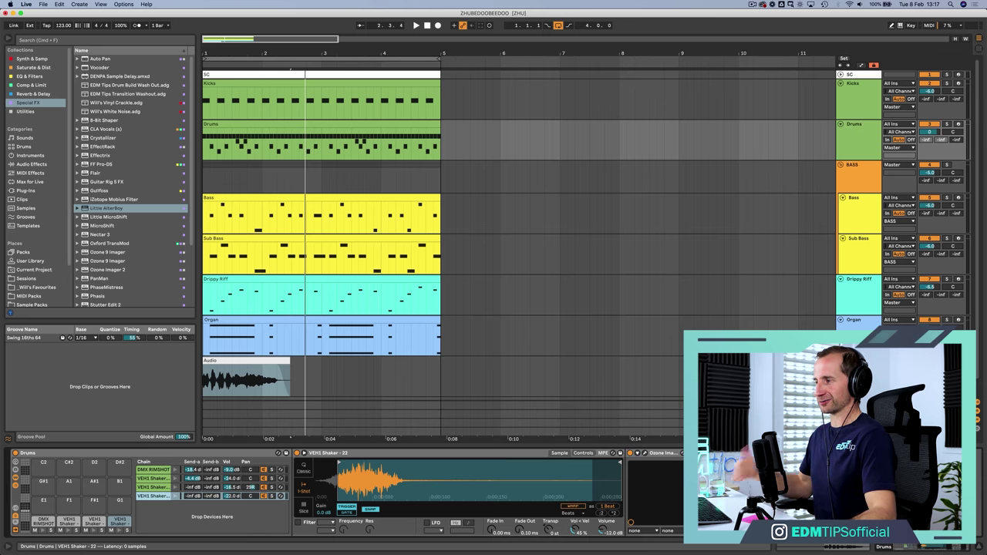
key("super+c")
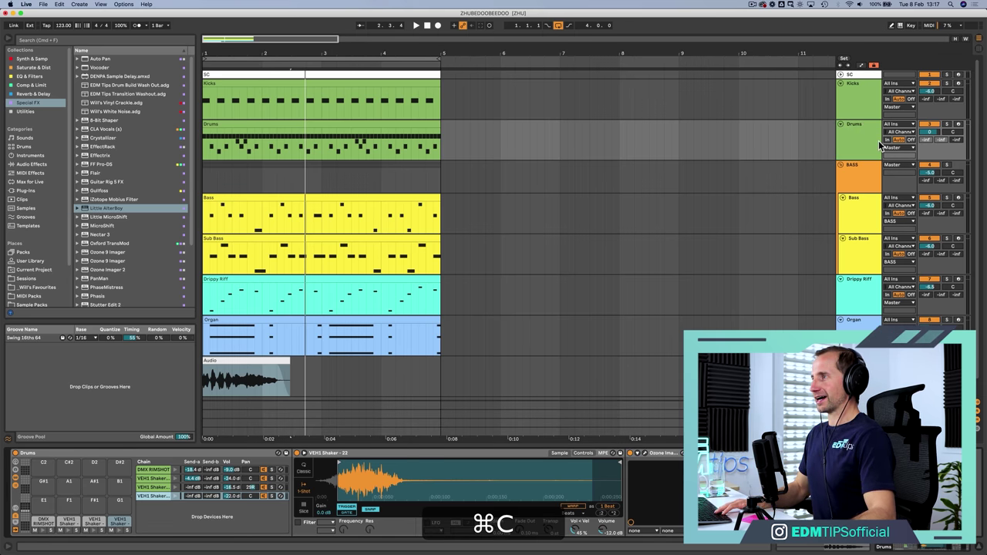
left_click(862, 185)
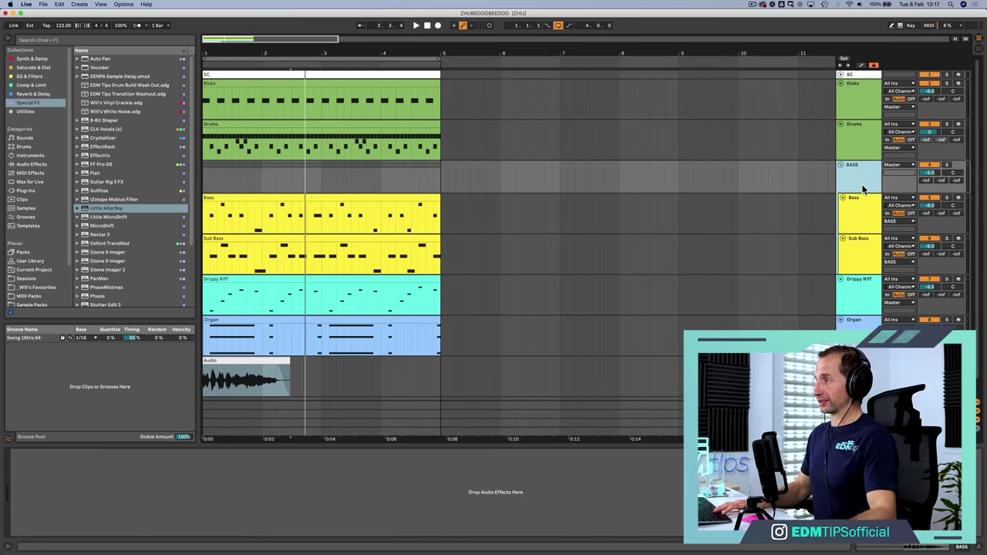
left_click(855, 263)
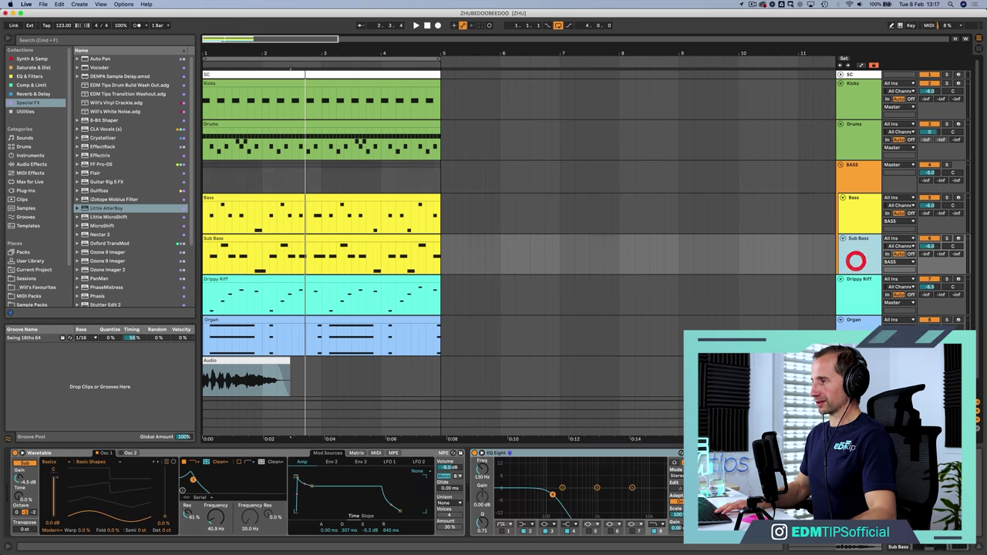
left_click(877, 131)
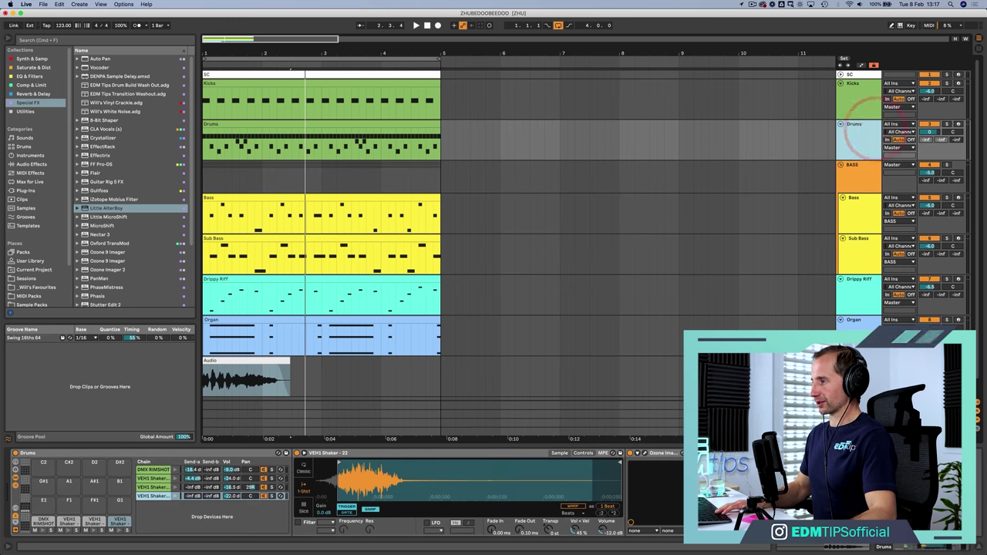
key("super+c")
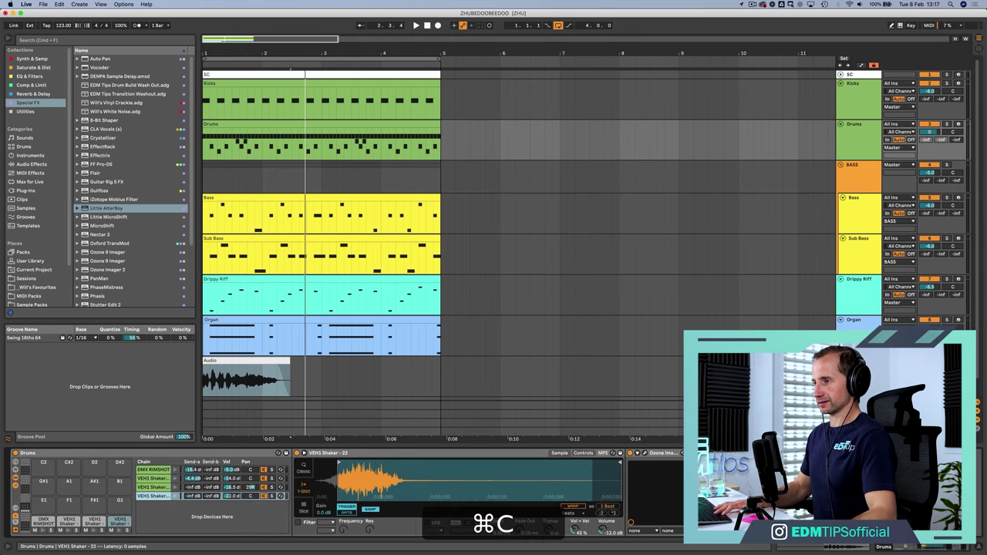
left_click(855, 190)
left_click(370, 489)
key("super+v")
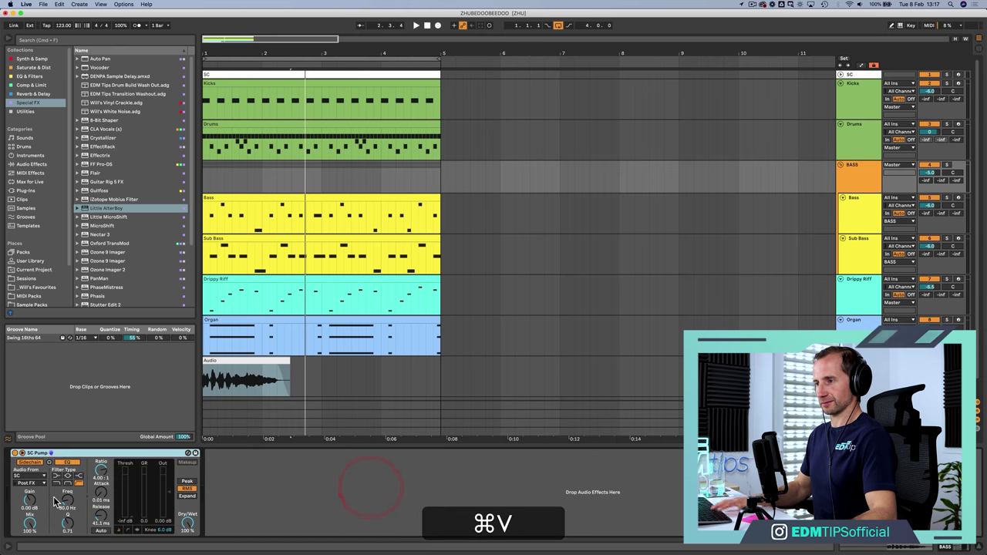
Solo the Kicks and BASS tracks and set SC Pump's ratio to 1.34:1 on the BASS group during playback.
left_click(946, 83)
left_click(947, 166)
key("space")
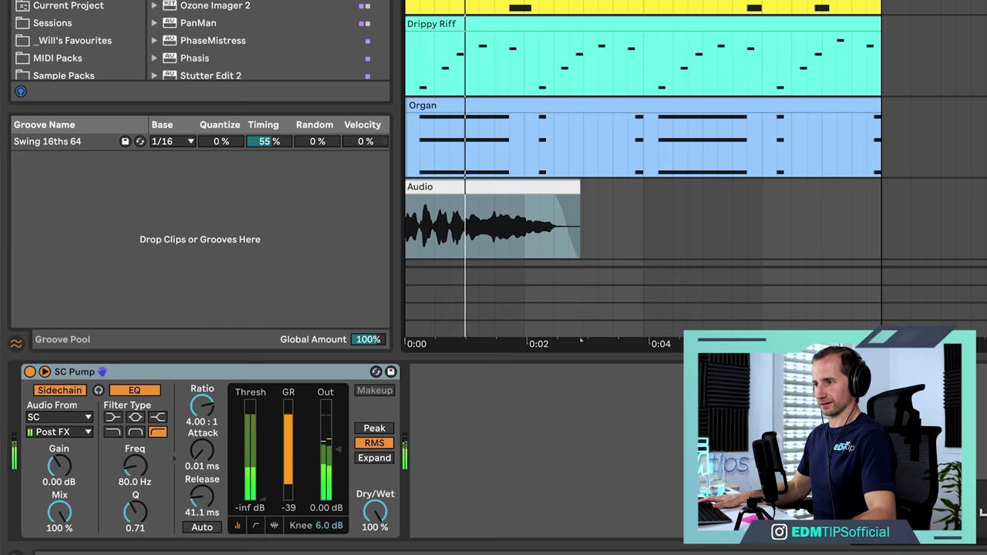
left_click_drag(205, 408, 204, 424)
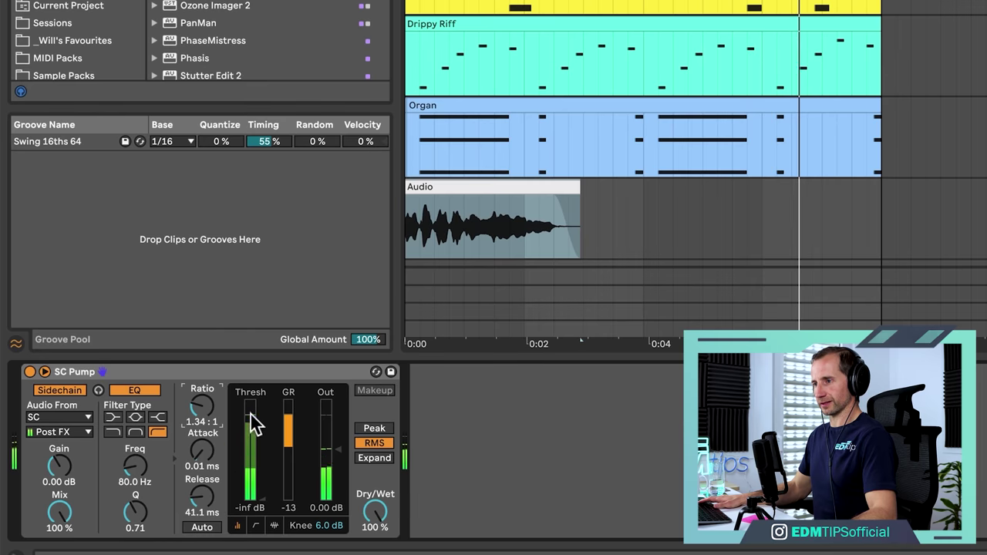
Copy SC Pump from the BASS group to the end of the Drippy Riff chain and set its ratio to 1.27:1.
left_click(242, 369)
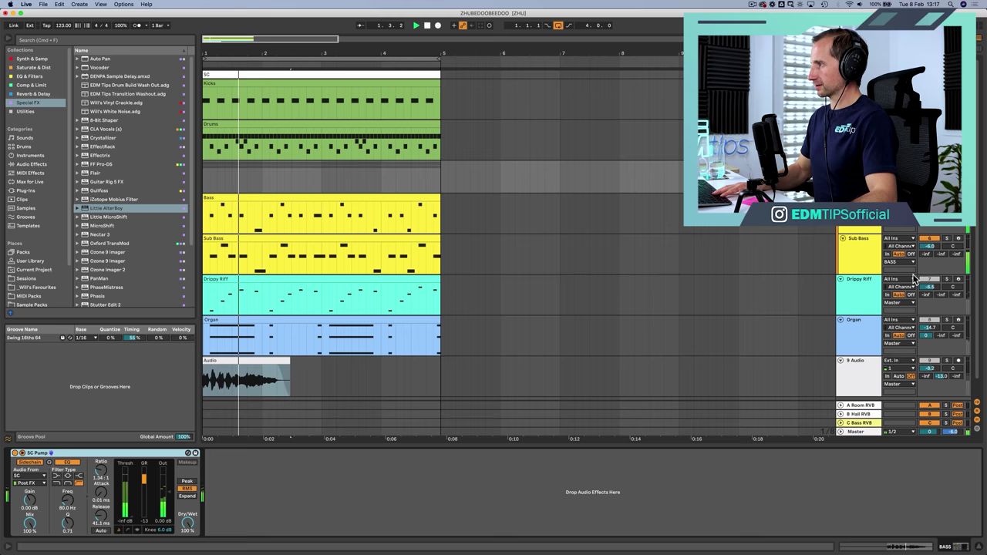
left_click(857, 299)
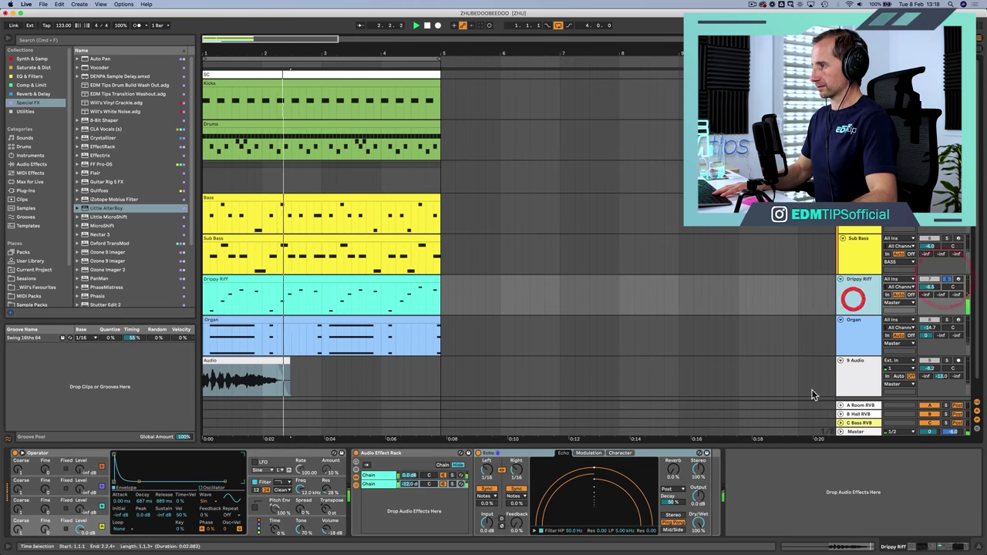
left_click(781, 463)
key("super+v")
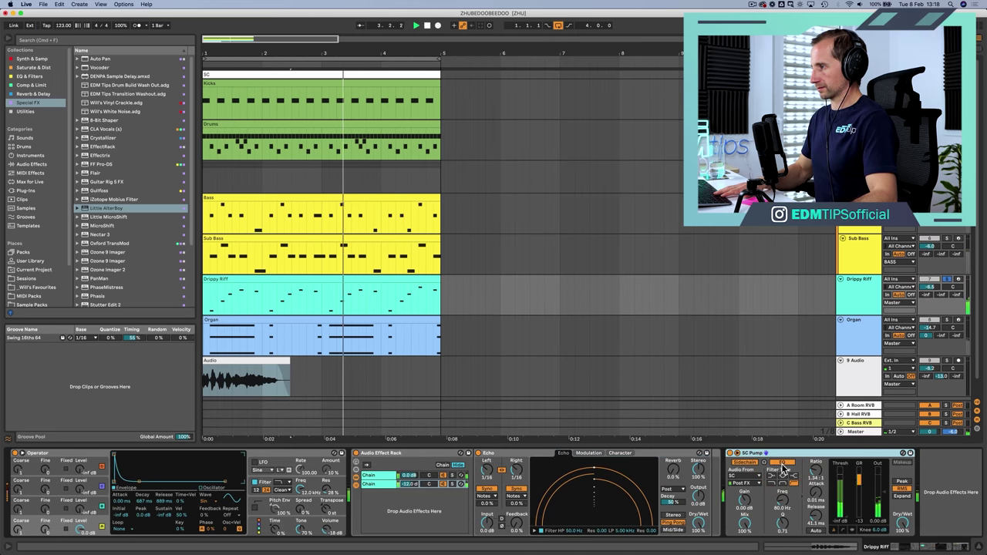
left_click_drag(816, 471, 816, 475)
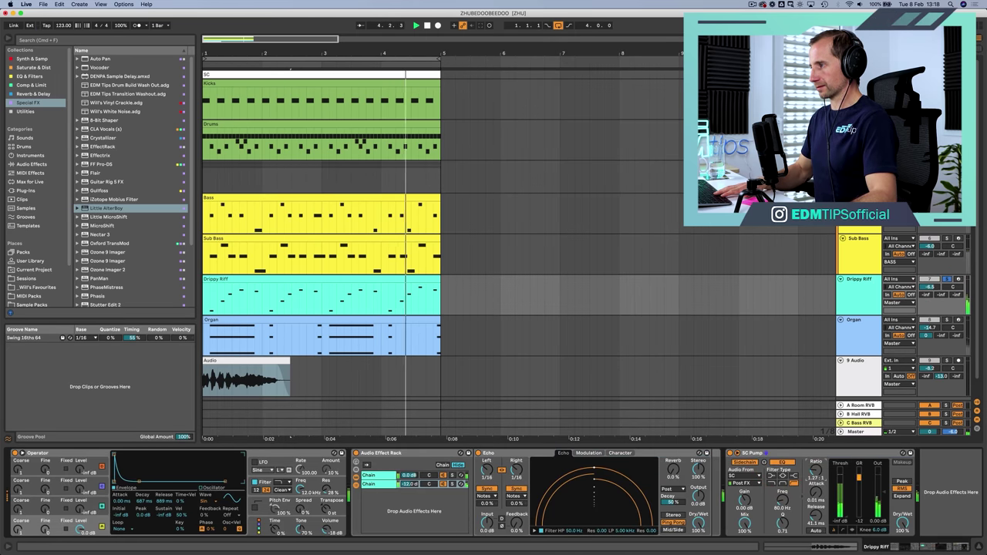
Copy SC Pump from the Drippy Riff track to the end of the Organ track's device chain.
left_click(811, 452)
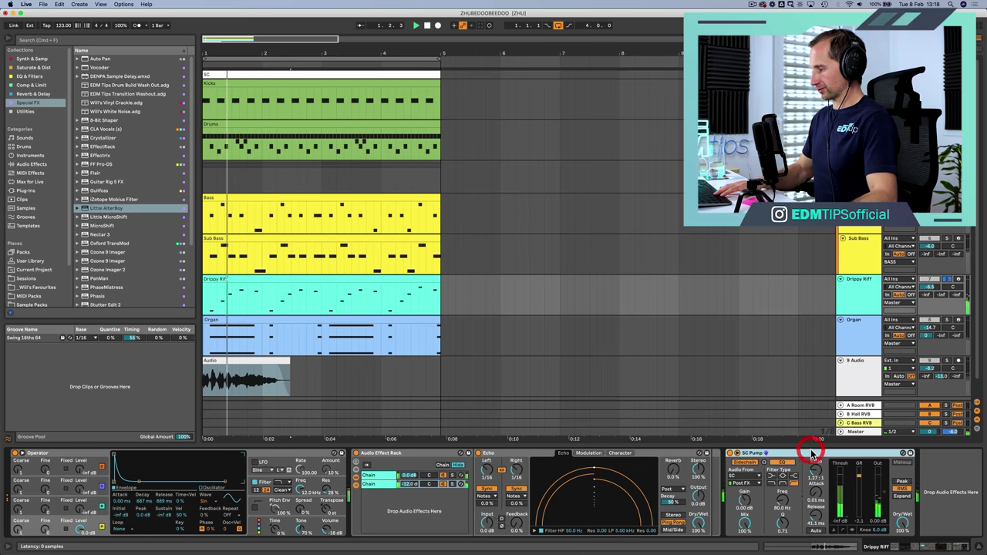
key("super+c")
left_click(878, 345)
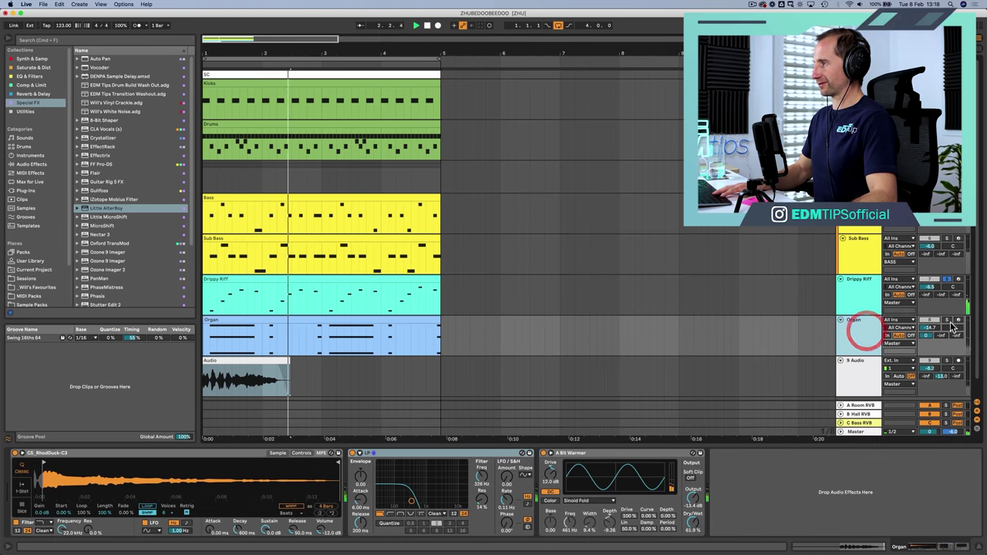
left_click(759, 460)
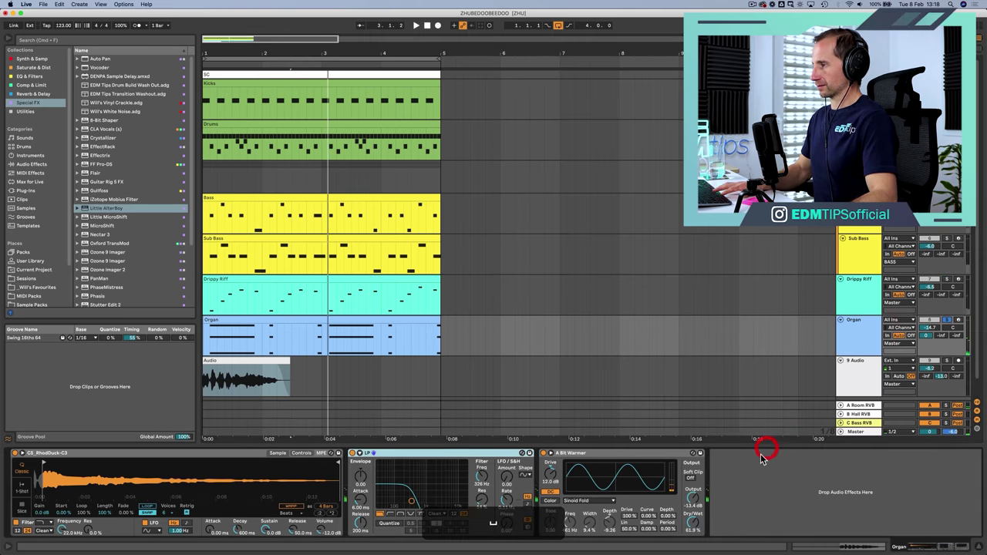
key("super+v")
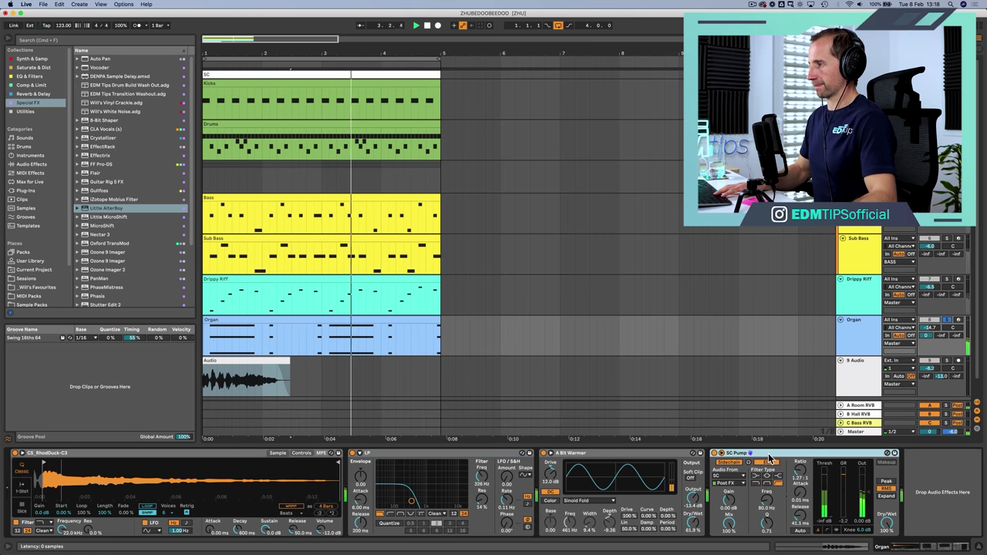
Move SC Pump ahead of the LP filter in the Organ chain and audition the track.
key("space")
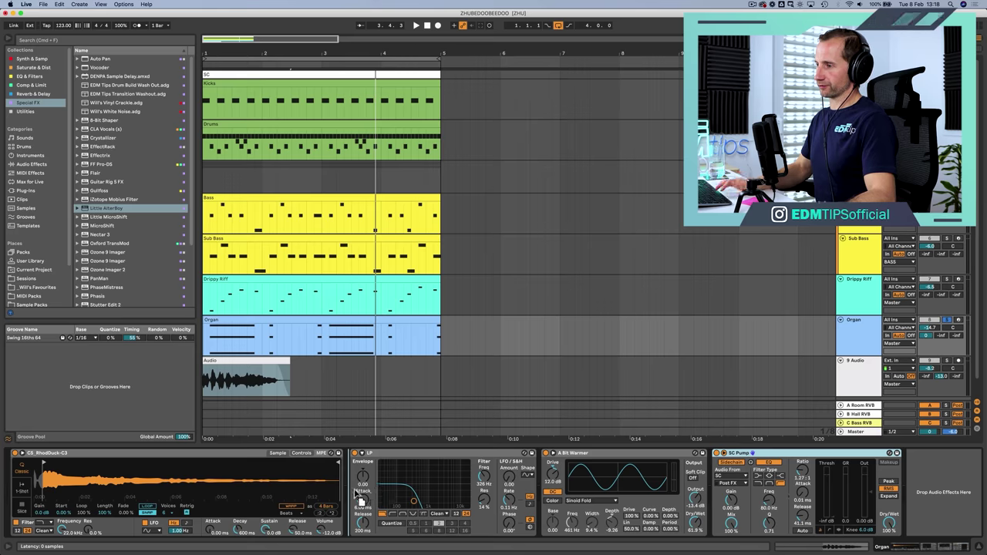
left_click_drag(360, 497, 358, 495)
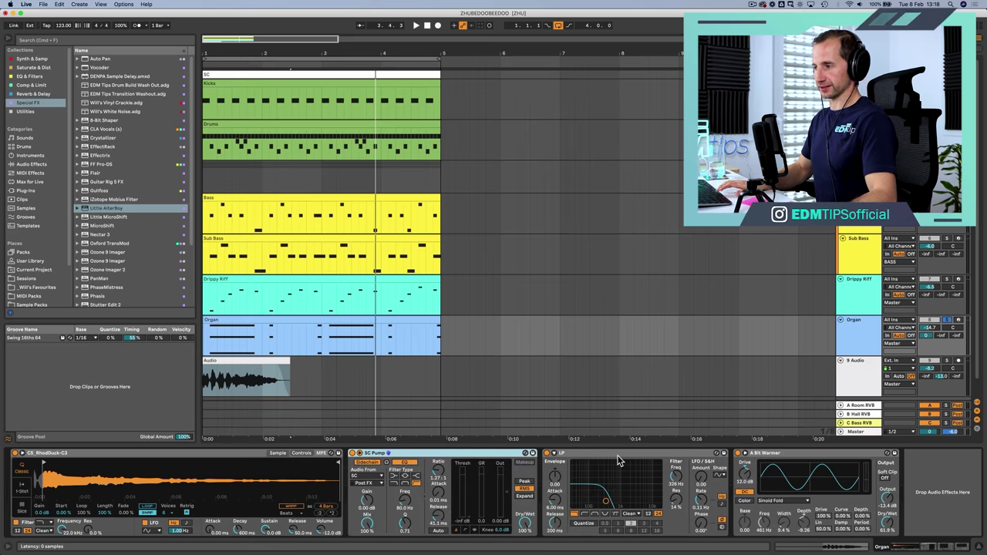
key("space")
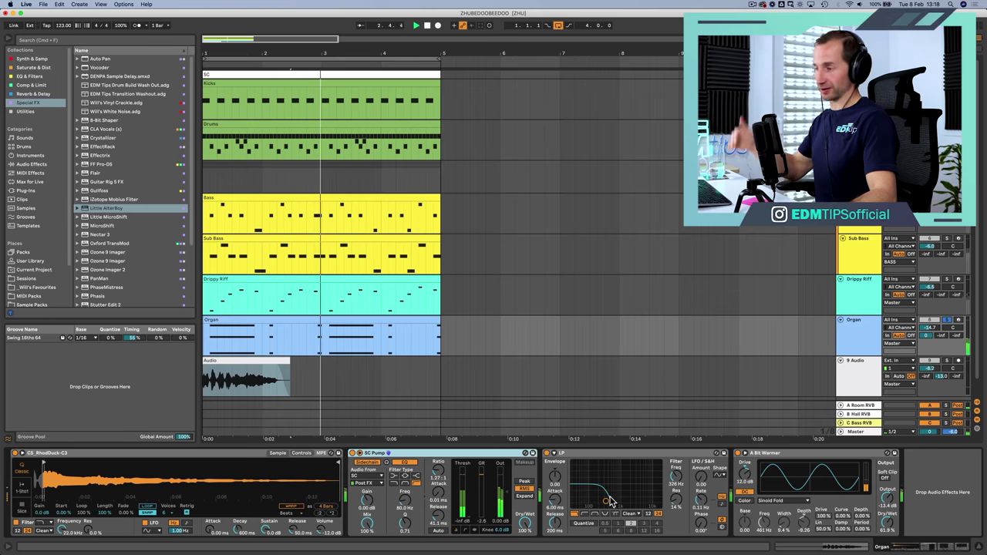
Copy SC Pump from the Organ track to after the Compressor on the vocal track and audition the vocal soloed.
left_click(477, 455)
key("super+c")
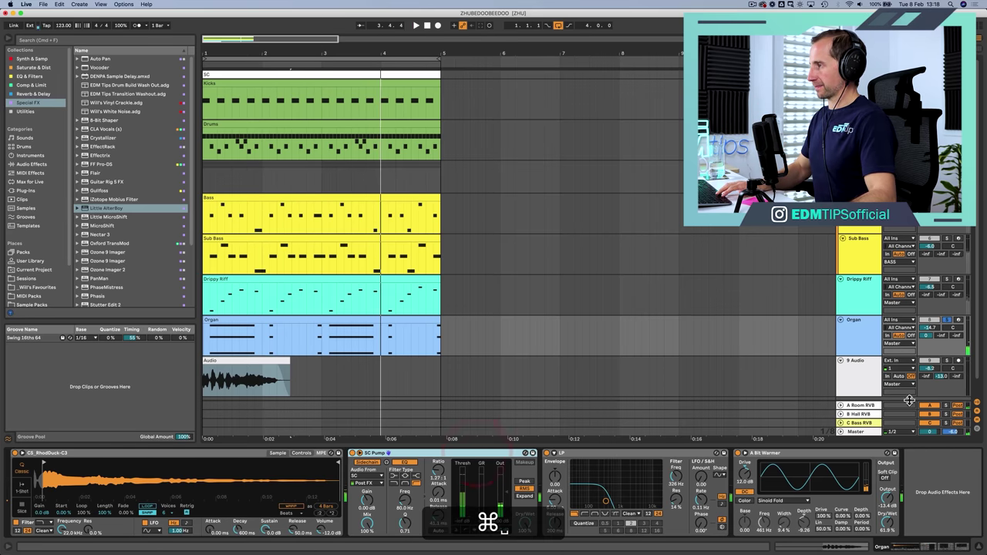
left_click(867, 364)
left_click(870, 336)
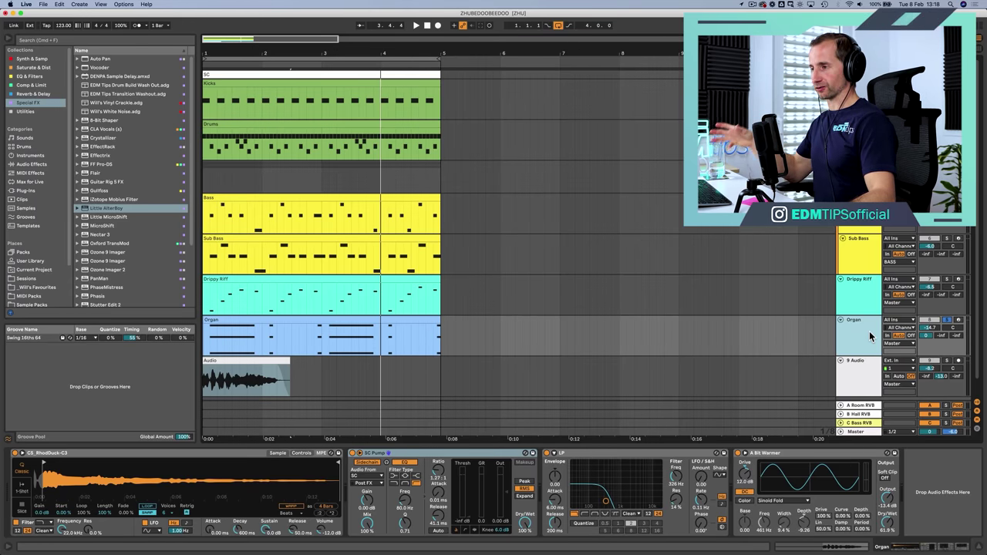
left_click(858, 377)
left_click(568, 491)
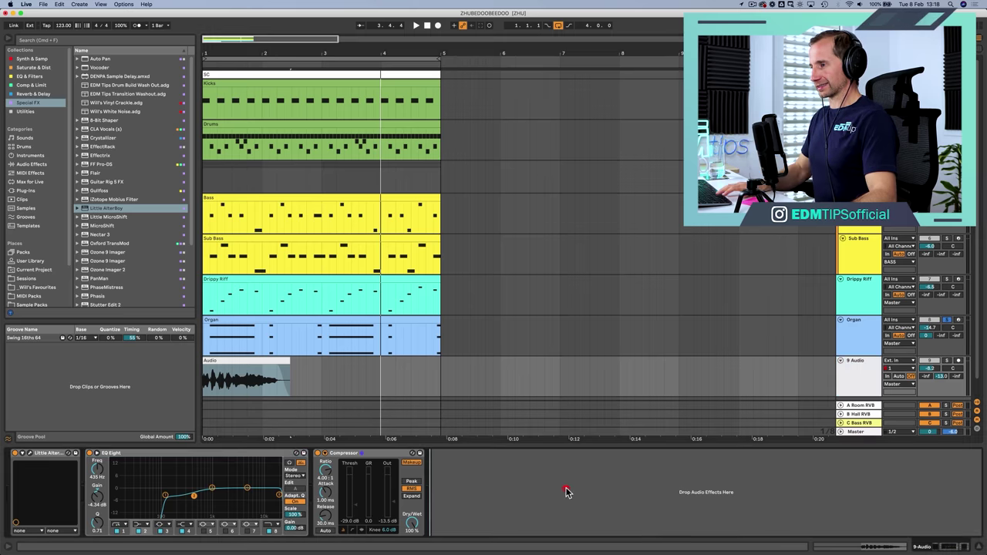
left_click(948, 361)
key("space")
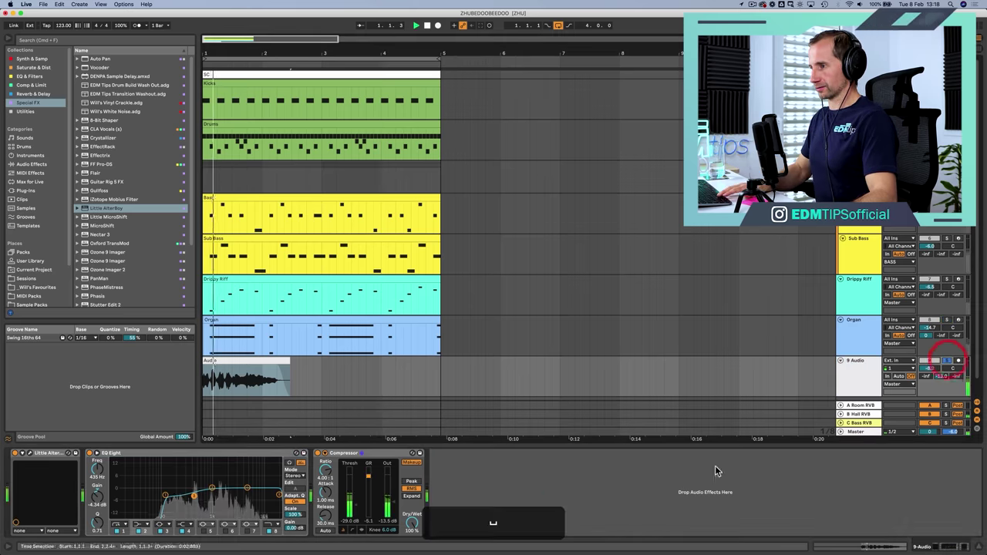
left_click(462, 502)
key("super+v")
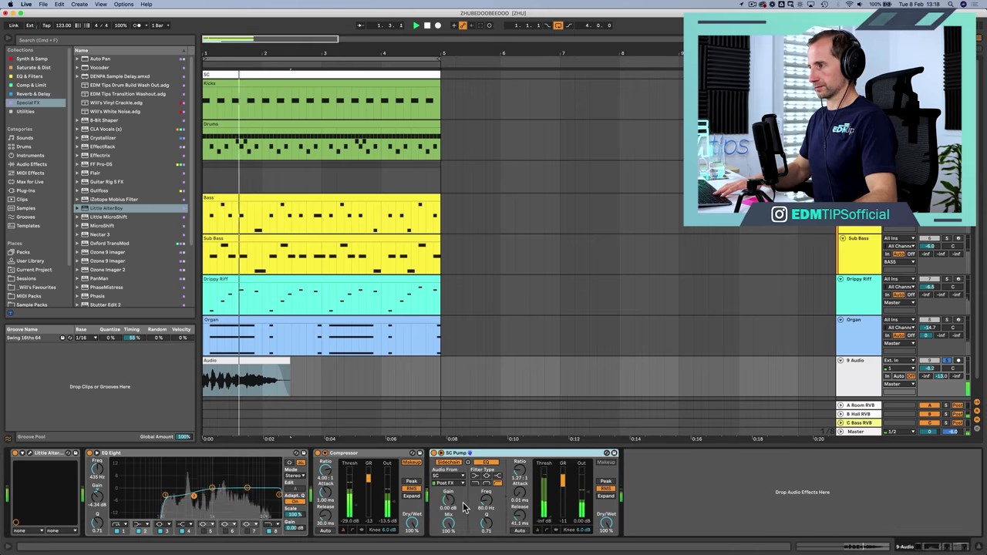
key("space")
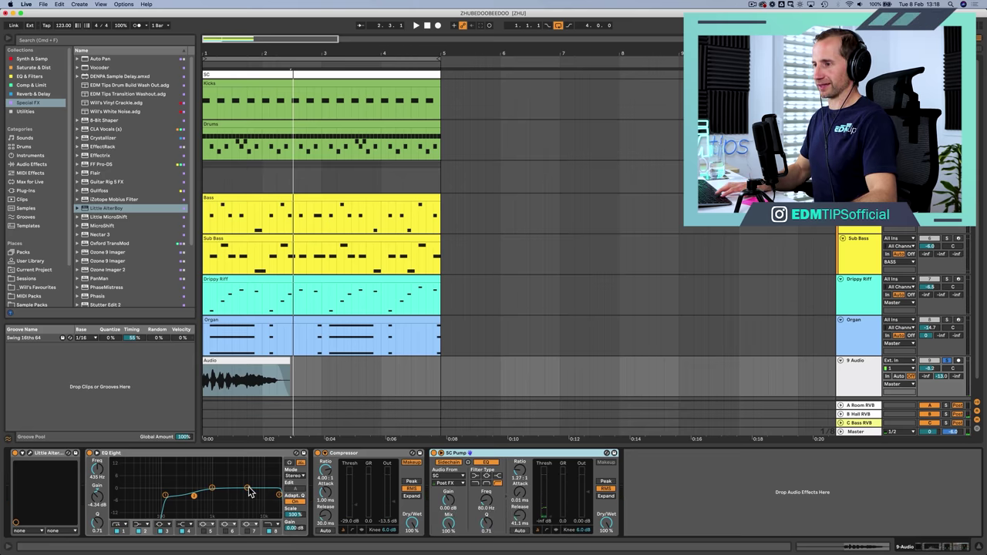
Try boosting the vocal EQ Eight's high band around 5 kHz while auditioning, and undo the boost.
key("space")
left_click_drag(250, 482, 247, 475)
key("space")
Insert a second EQ Eight between the Compressor and SC Pump on the vocal track, boost 4.84 kHz by 1.36 dB and audition.
key("space")
key("super+z")
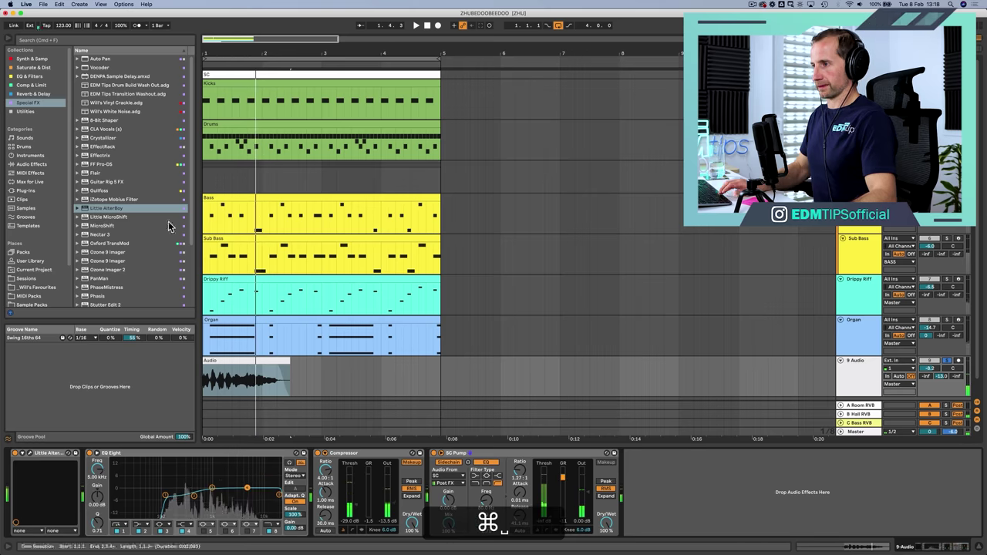
left_click(34, 77)
left_click_drag(99, 60, 263, 253)
left_click_drag(358, 434, 425, 461)
key("space")
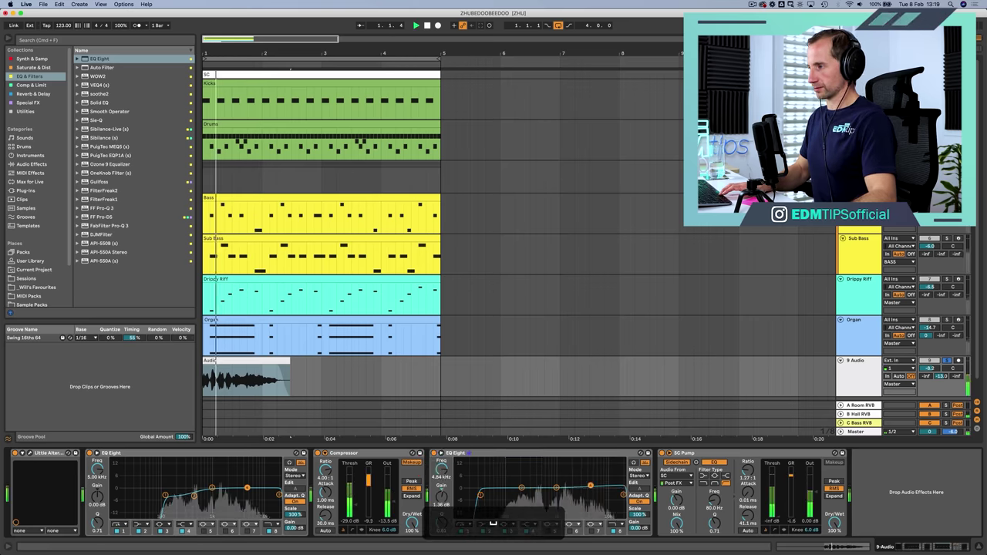
Raise the high band of the vocal's second EQ Eight to 7.56 dB at 3.52 kHz and audition it soloed.
left_click_drag(592, 489, 584, 474)
key("space")
key("space")
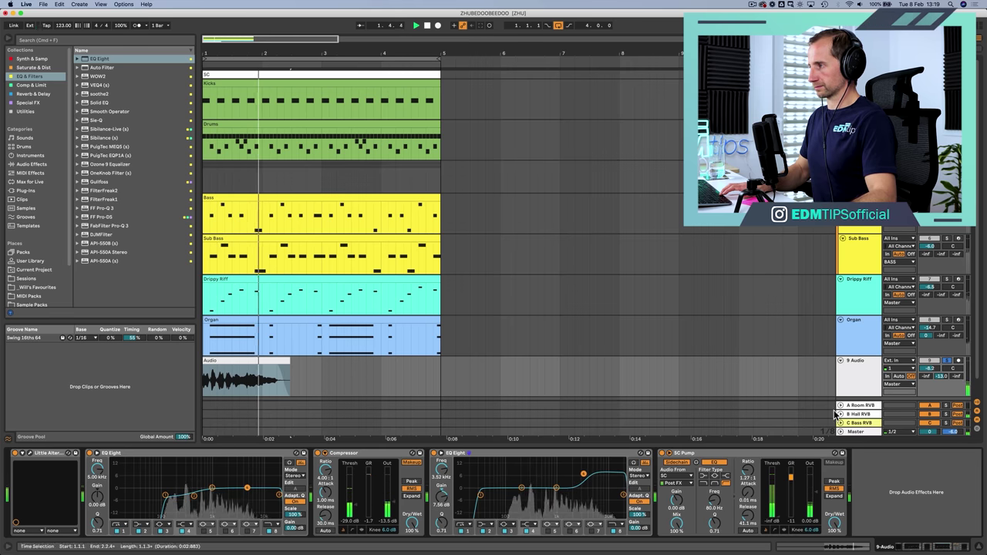
Paste SC Pump after the EQ Eight on the B Hall RVB return and audition the soloed vocal through it.
left_click(856, 415)
left_click(647, 476)
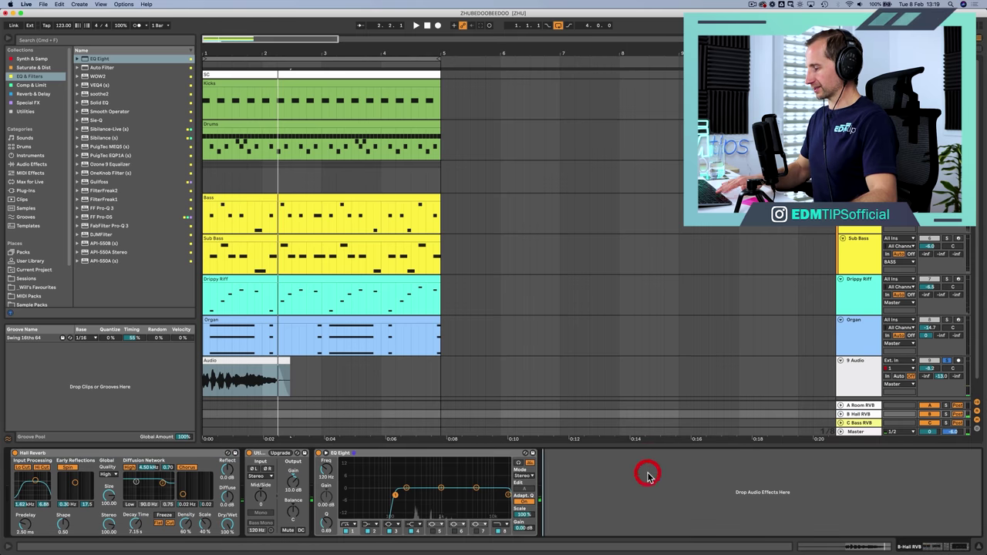
key("super+v")
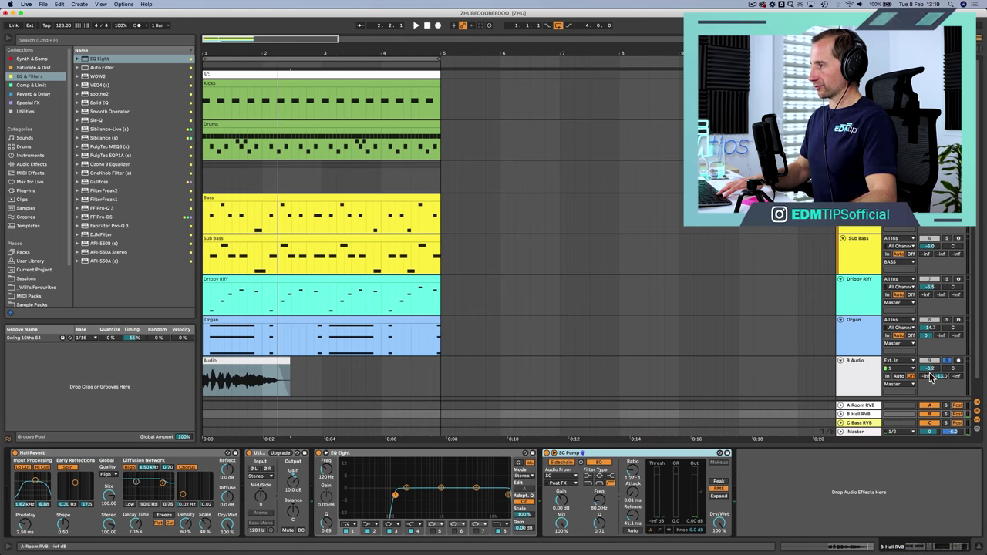
key("space")
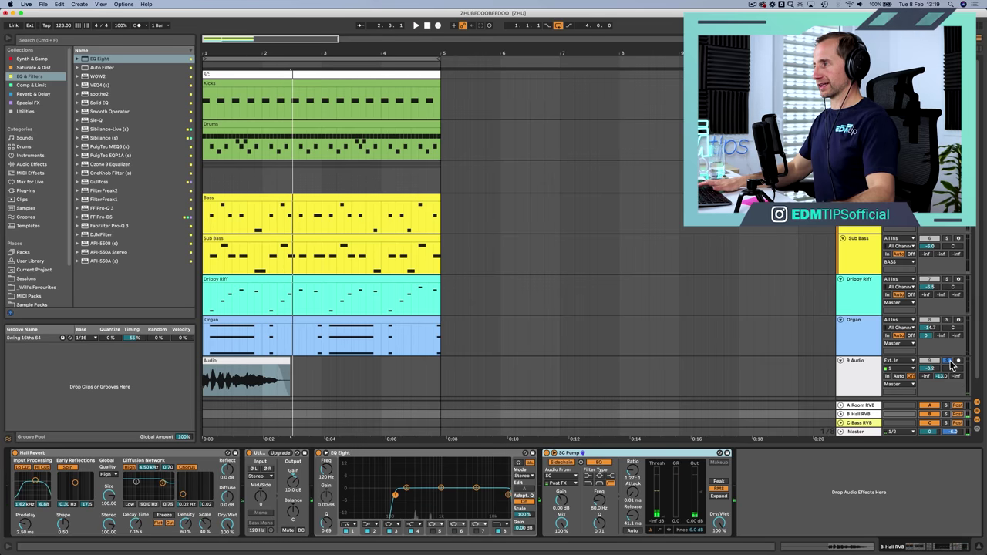
Unsolo the vocal track to audition it in the full mix, and save the project.
left_click(953, 361)
scroll(668, 325, "down", 1)
key("space")
key("space")
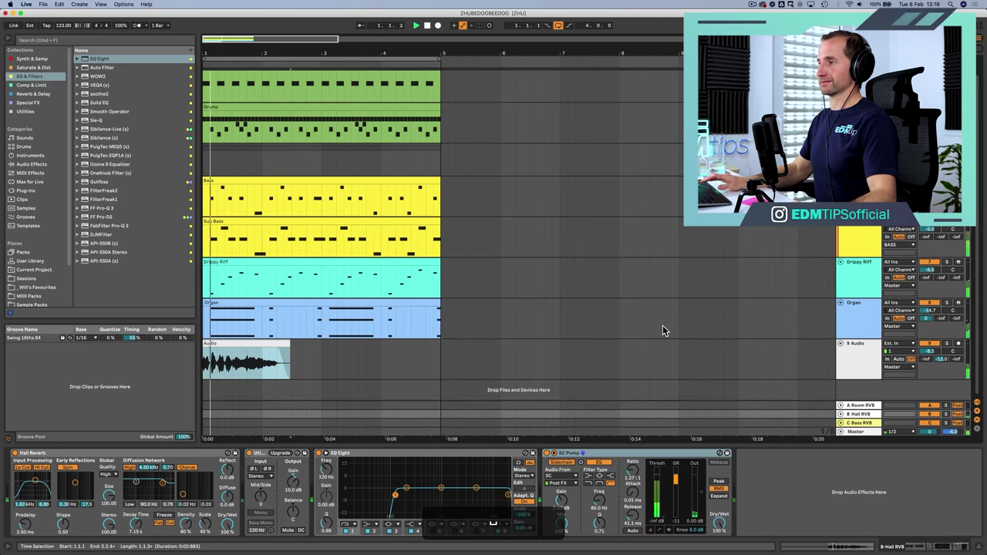
left_click(851, 349)
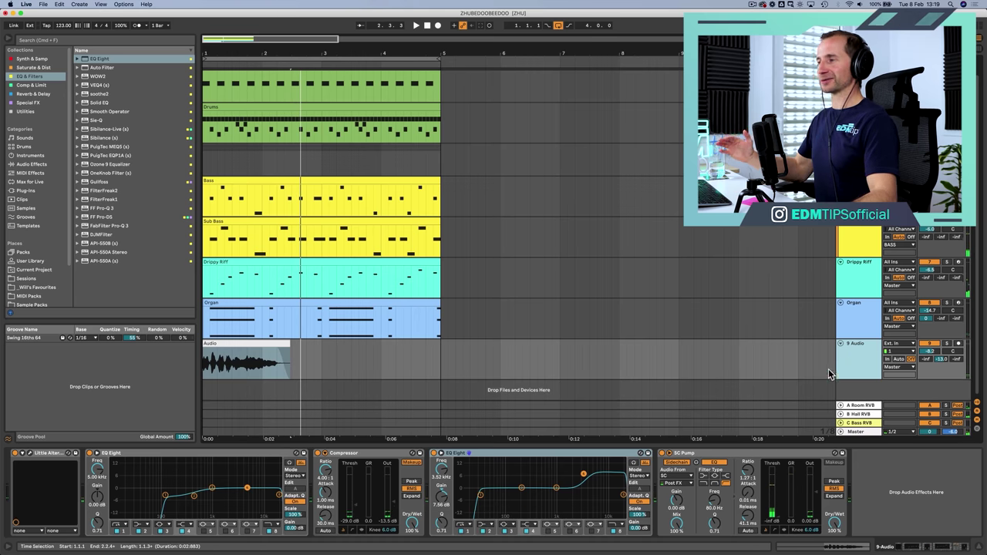
key("super+s")
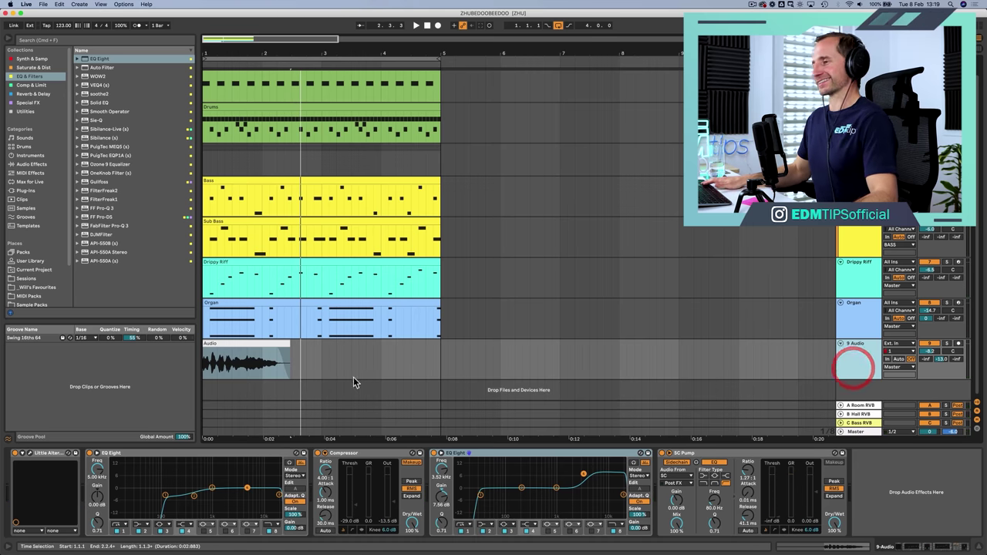
Insert Vocal Doubler from the Special FX collection between the second EQ Eight and SC Pump on the vocal track.
left_click(27, 101)
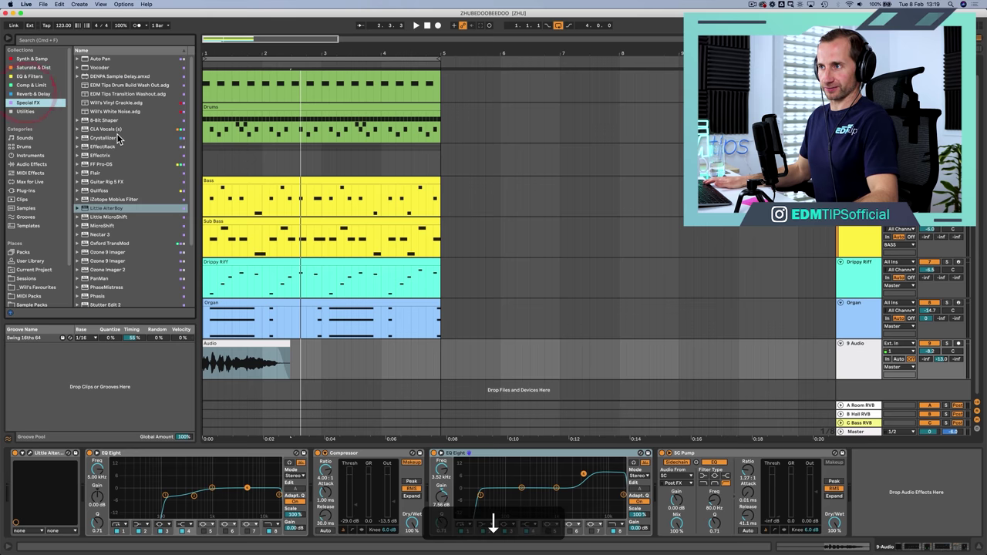
scroll(146, 227, "down", 5)
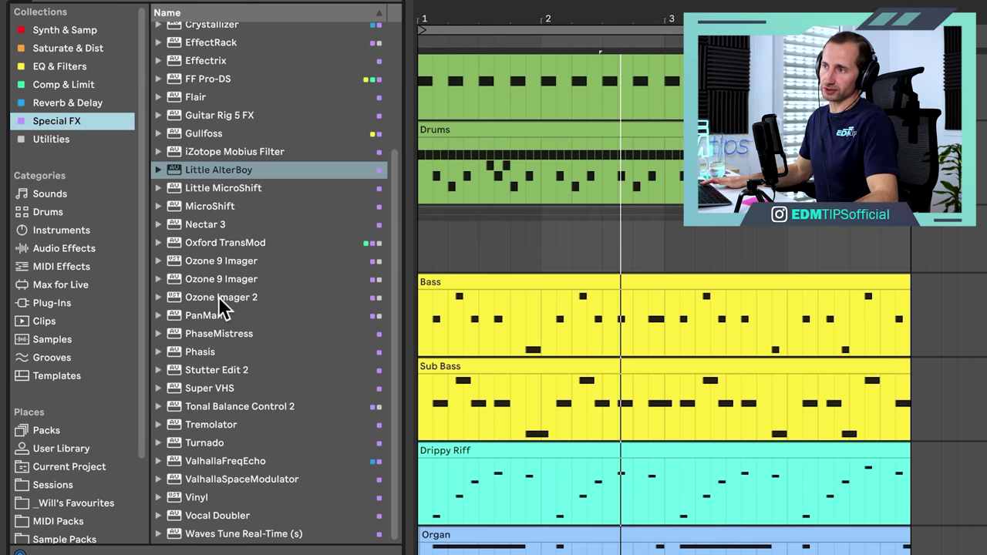
left_click(220, 297)
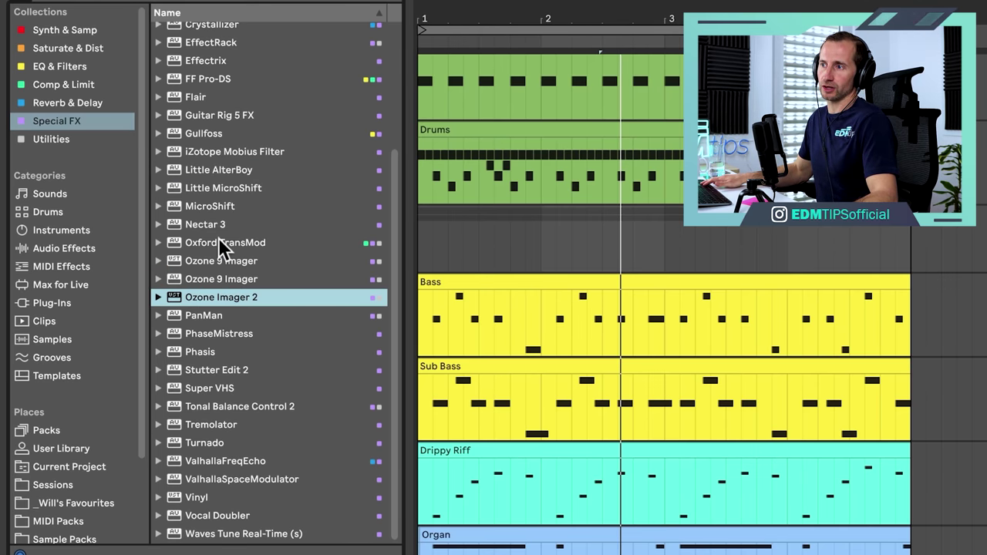
left_click_drag(202, 519, 302, 501)
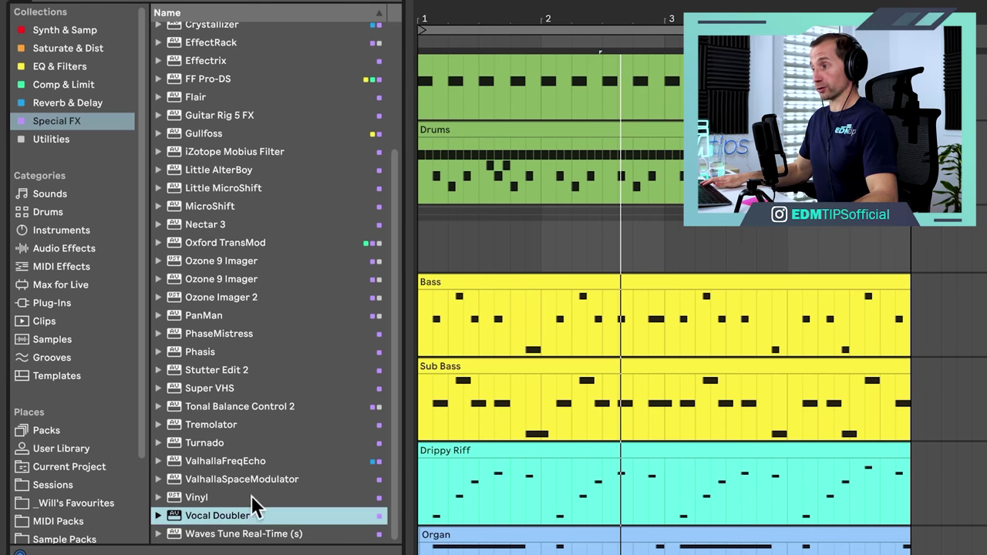
left_click_drag(463, 540, 651, 466)
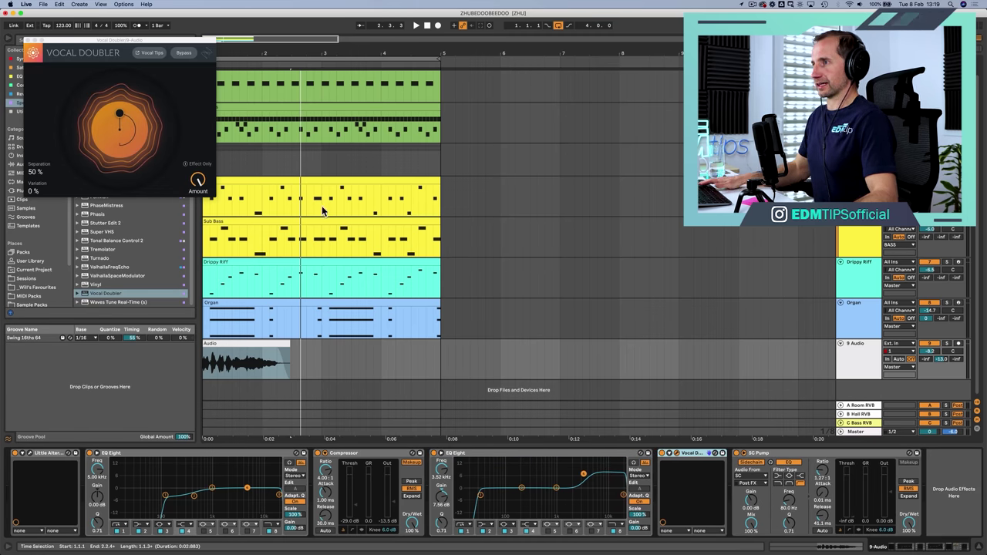
Solo the vocal and set Vocal Doubler to 100% separation and 34% variation while auditioning.
left_click(949, 345)
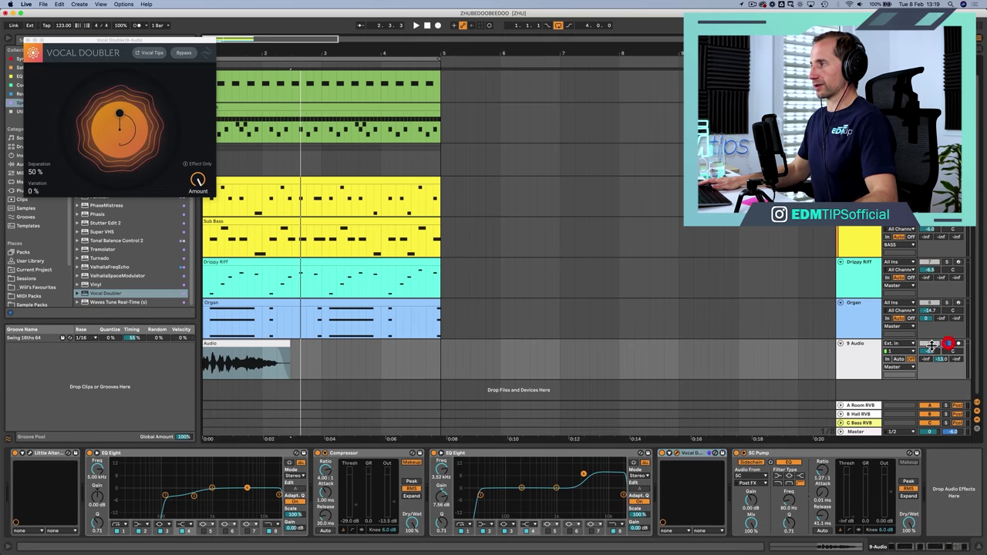
left_click(859, 367)
key("space")
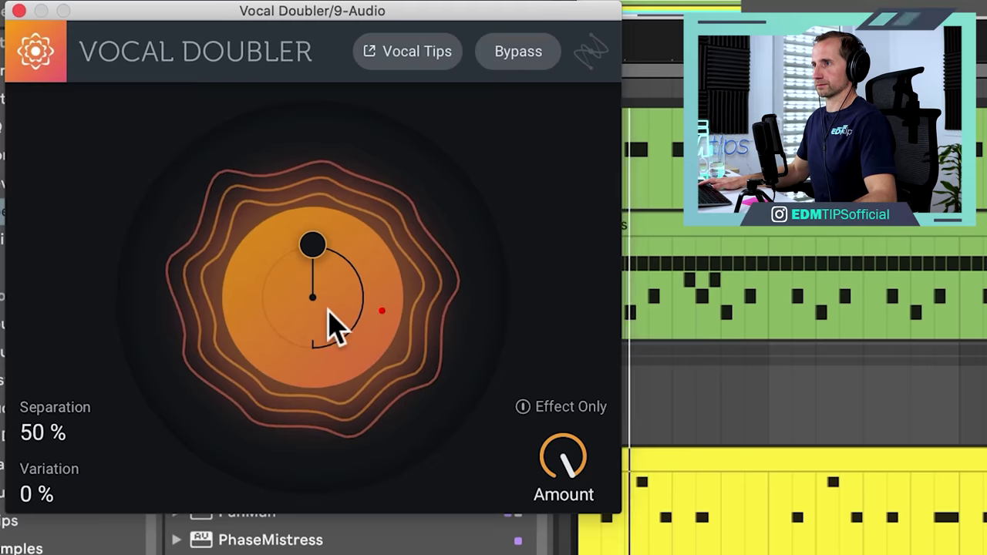
left_click(124, 131)
left_click(382, 236)
mouse_move(557, 460)
left_mouse_down()
mouse_move(553, 554)
mouse_move(512, 139)
left_mouse_up()
left_click_drag(312, 246, 532, 176)
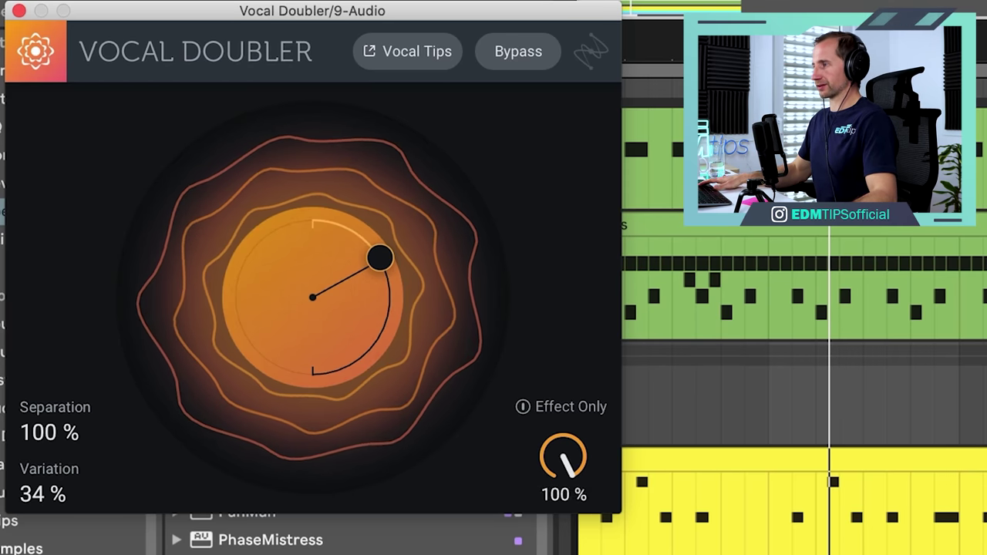
Compare the soloed vocal with Vocal Doubler off and on while the B Hall RVB return is muted.
left_click(662, 452)
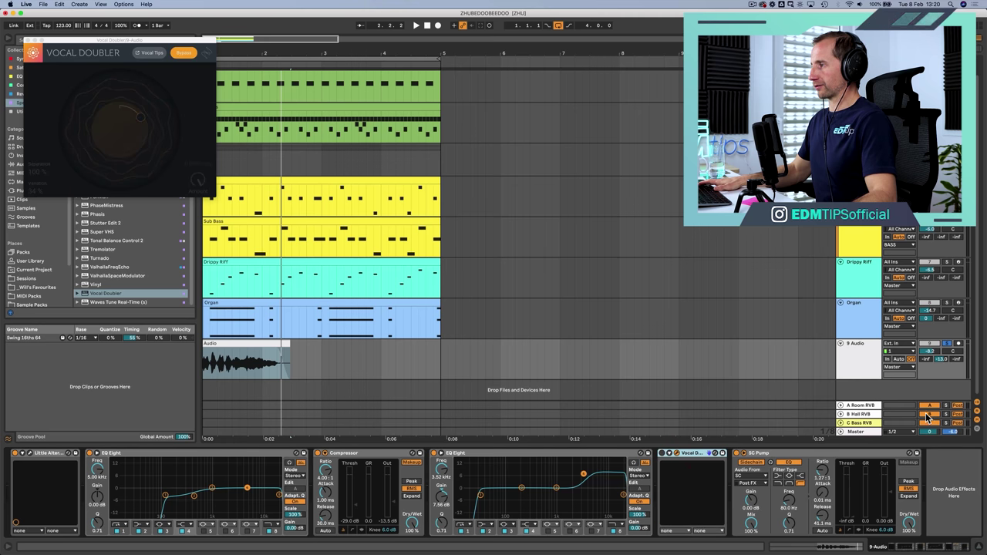
left_click(926, 415)
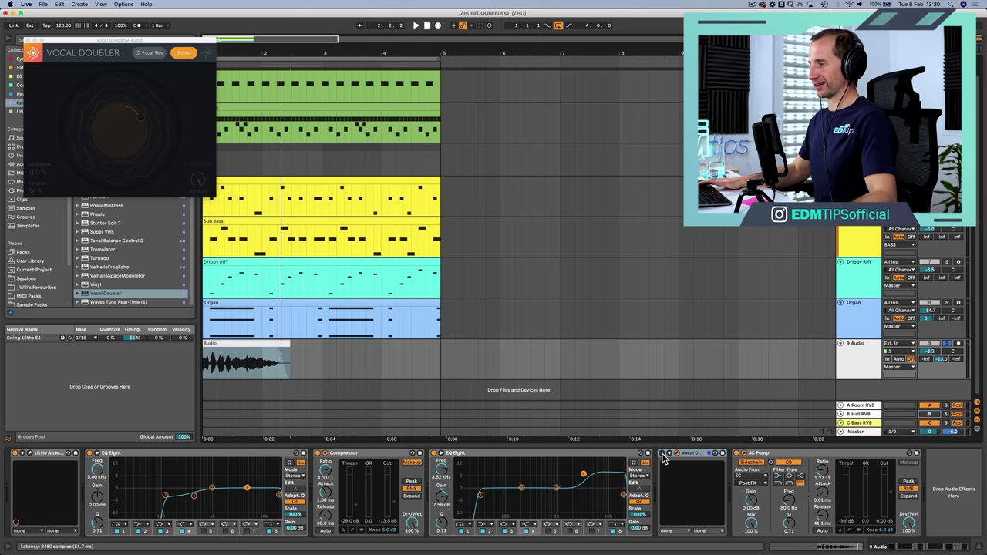
key("space")
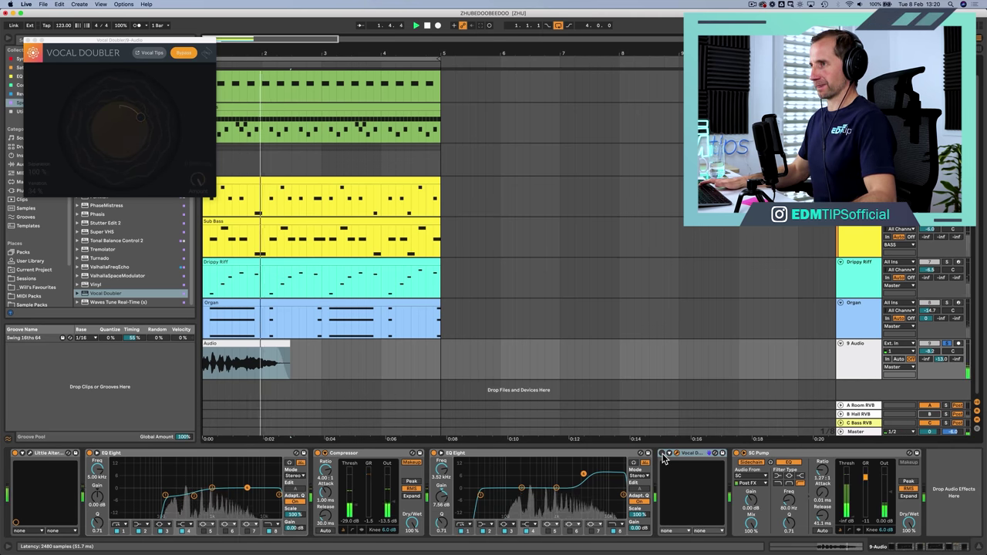
left_click(662, 454)
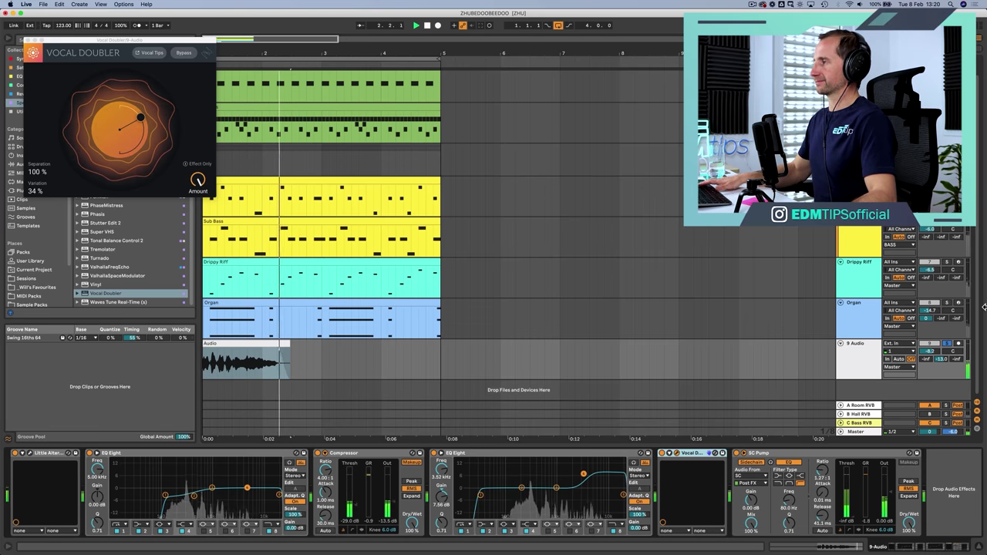
Reactivate the B Hall RVB return, audition the unsoloed vocal in the full mix and close the Vocal Doubler window.
left_click(923, 416)
key("space")
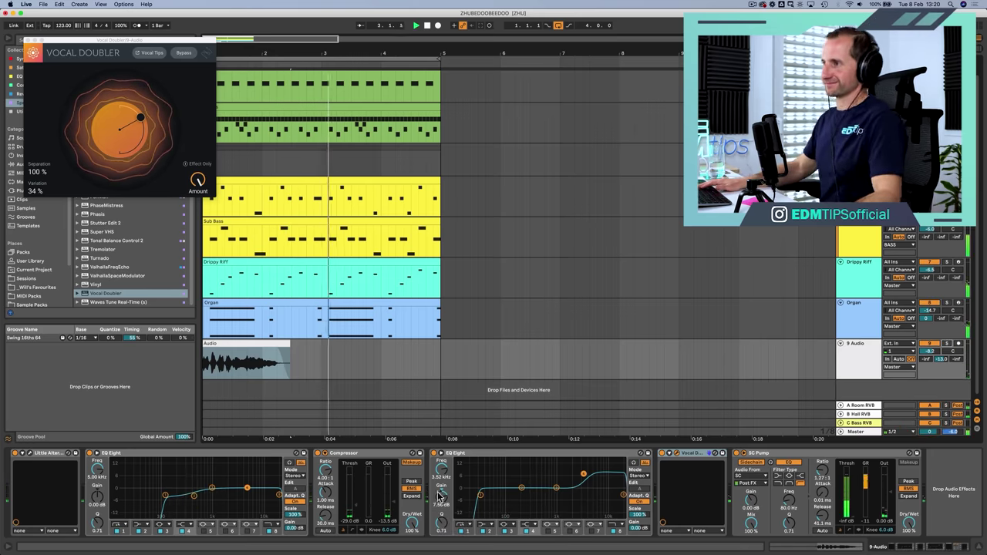
left_click(29, 40)
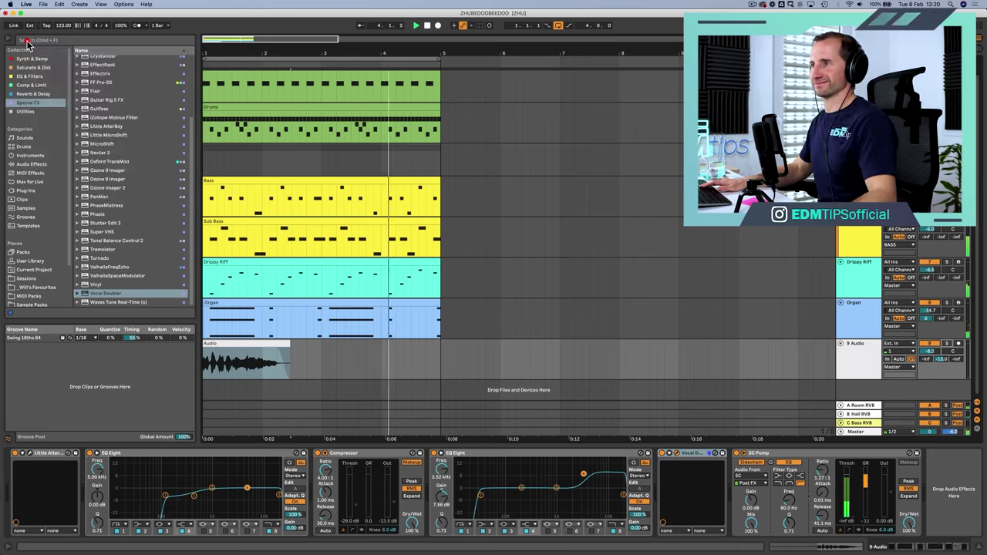
scroll(496, 248, "up", 1)
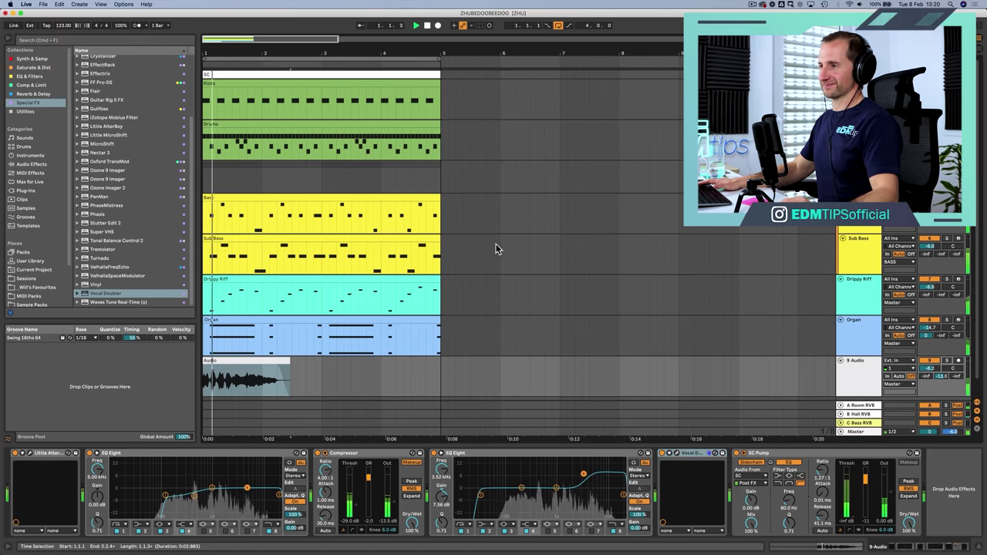